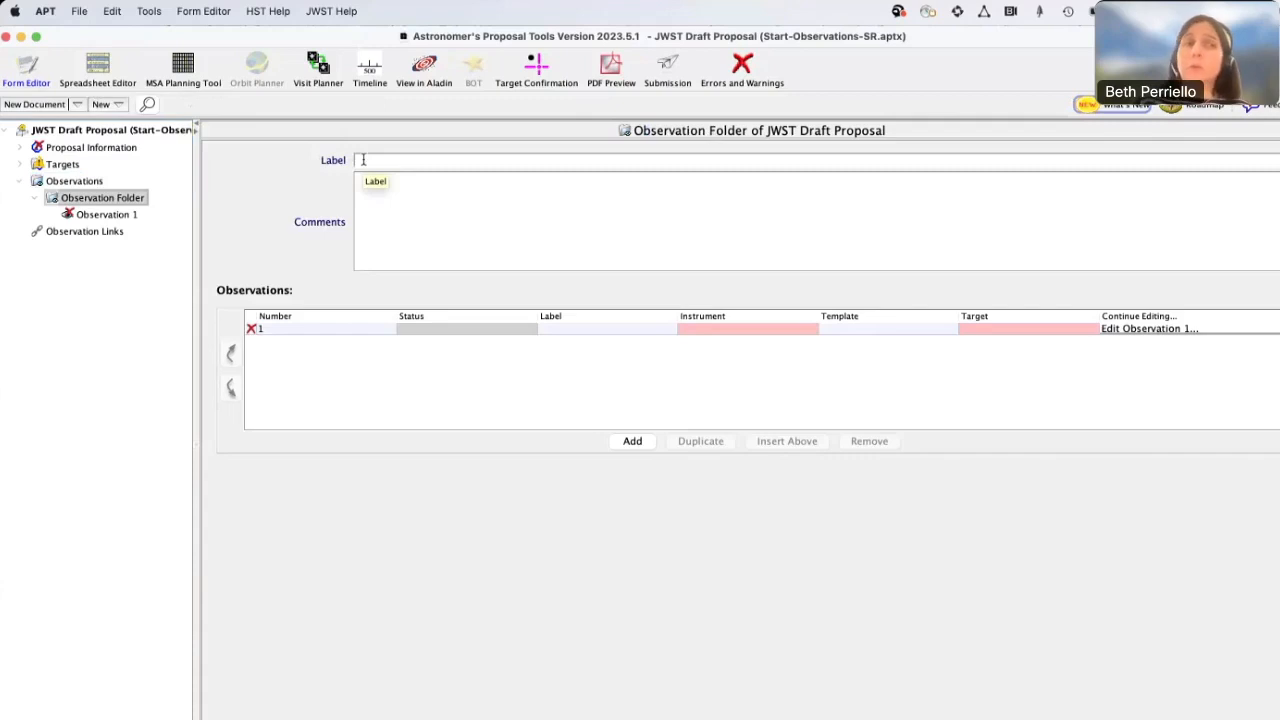
# Label the observation folder M51
pyautogui.click(363, 160)
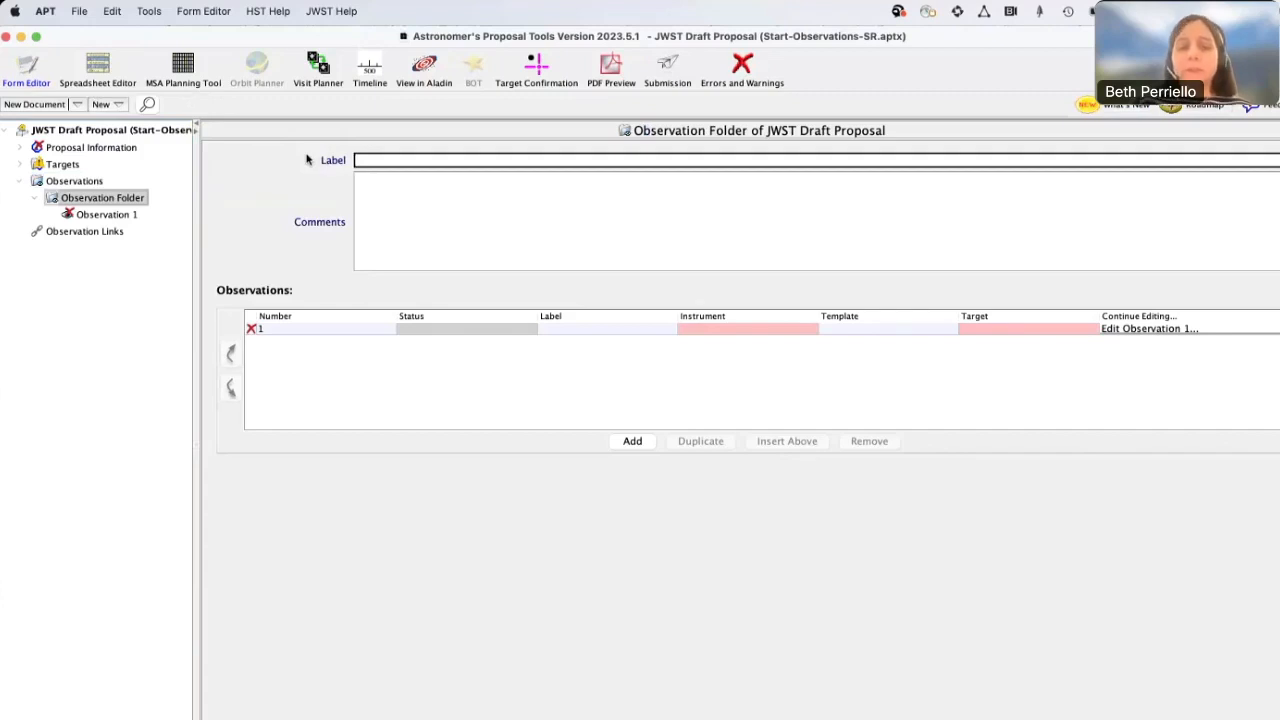
pyautogui.write('MS1')
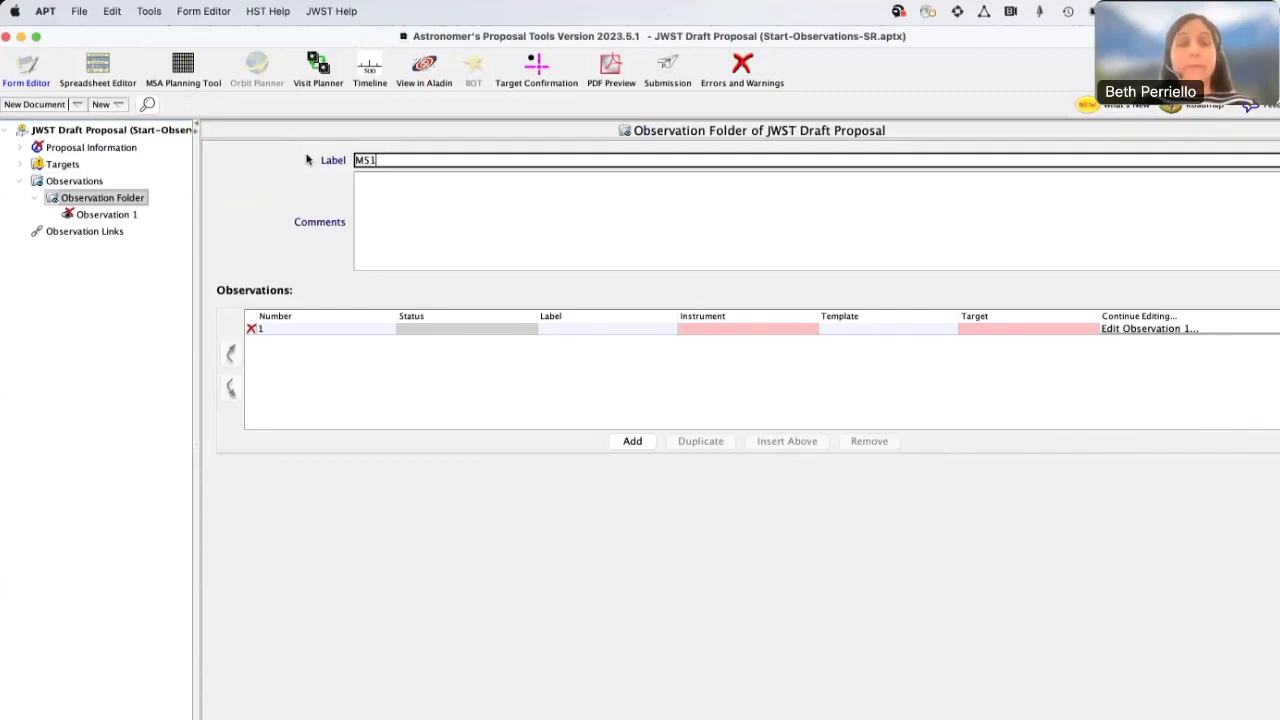
pyautogui.press('Tab')
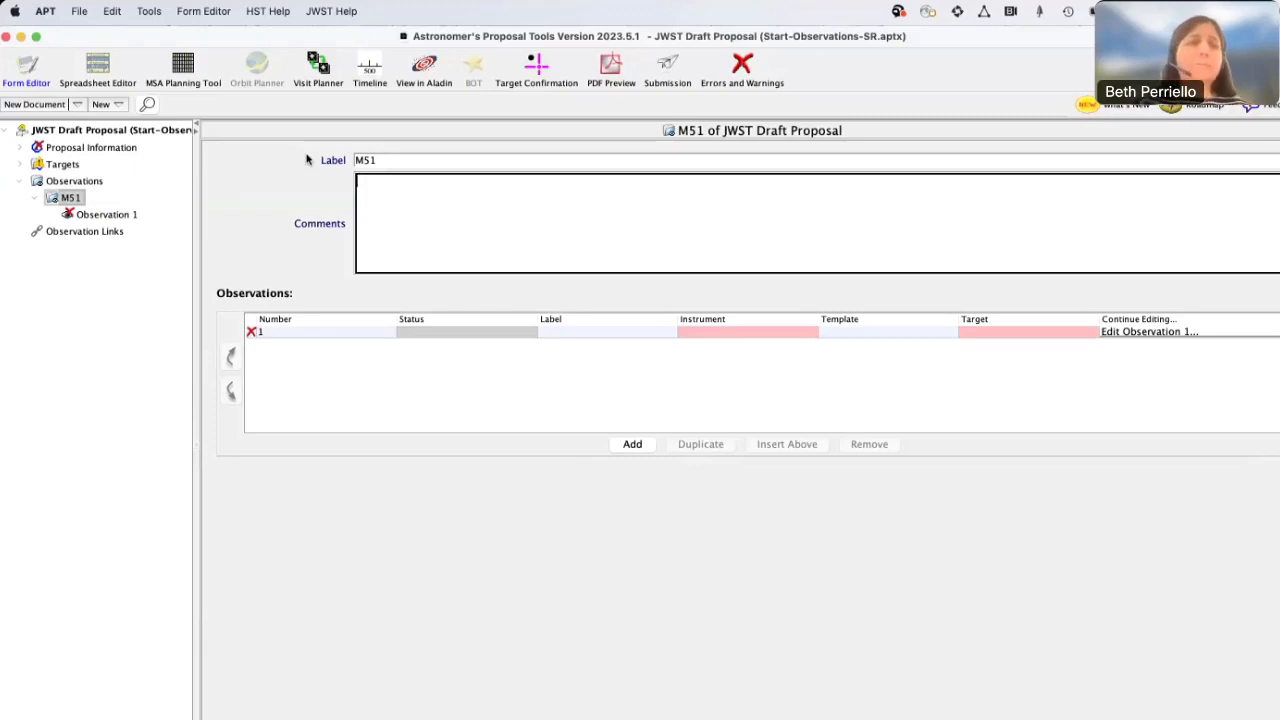
# Open Observation 1 in the M51 folder and label it NIRISS
pyautogui.click(95, 216)
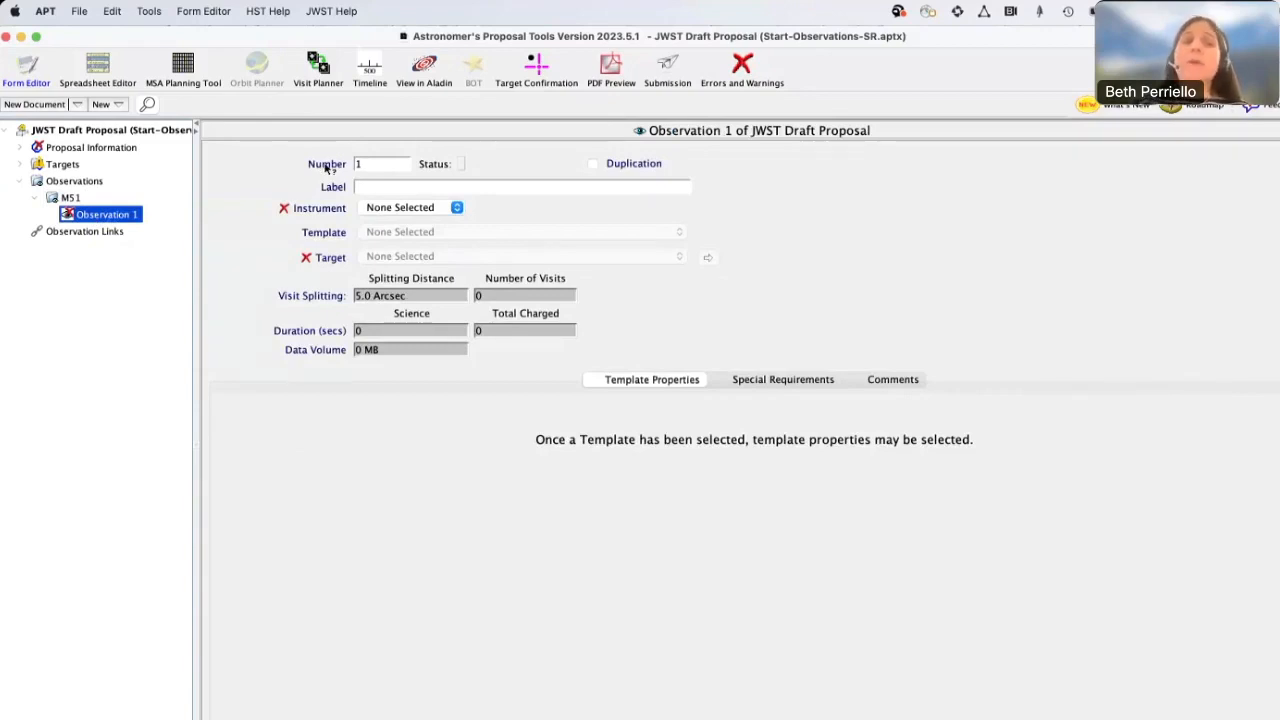
pyautogui.click(371, 164)
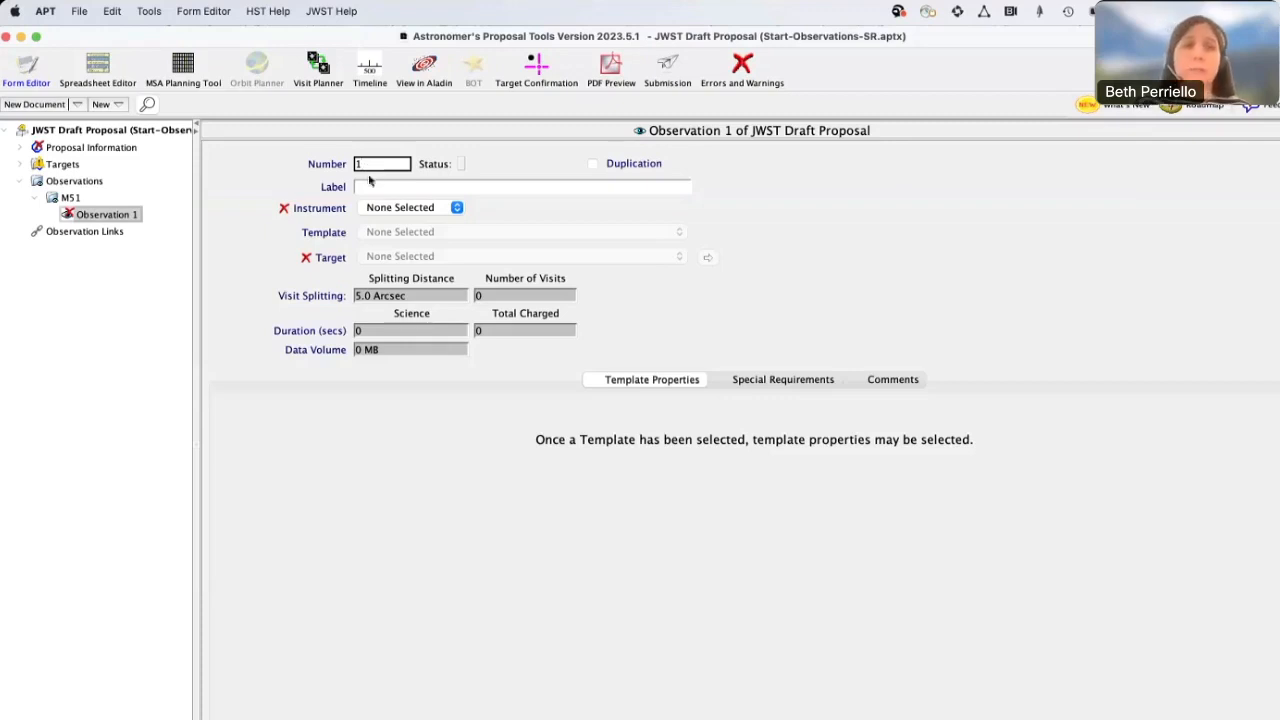
pyautogui.click(366, 187)
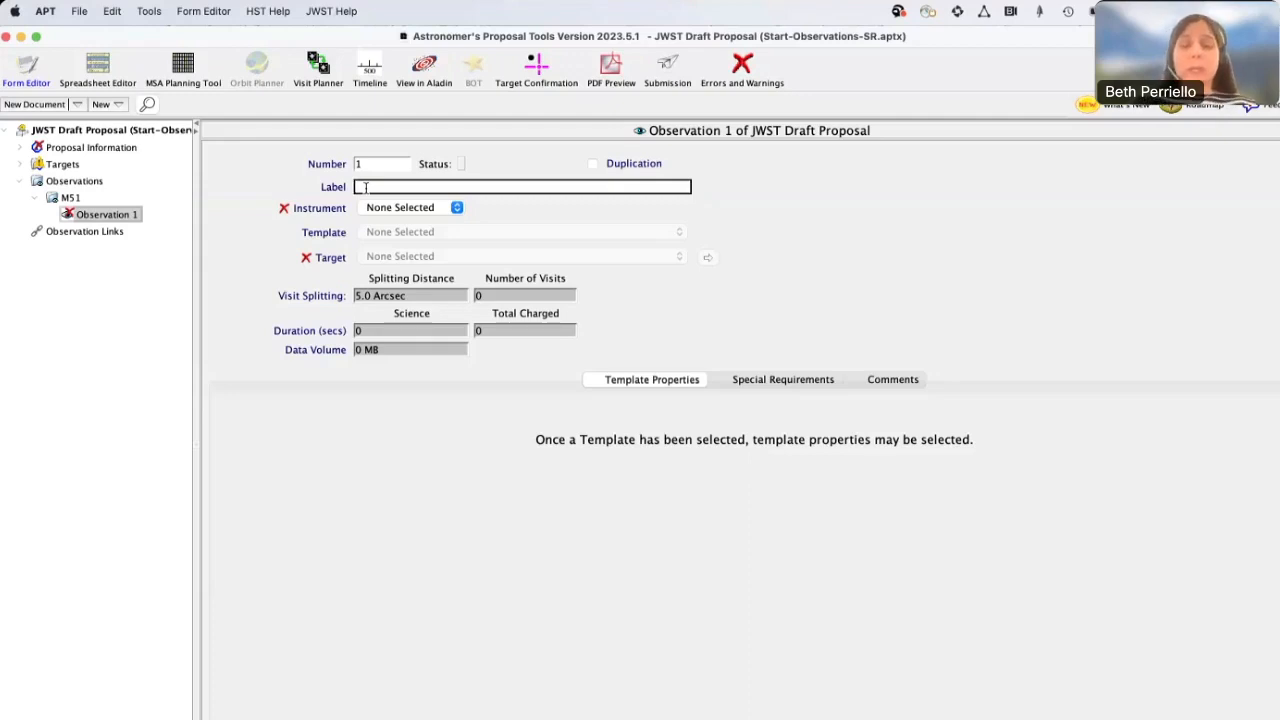
pyautogui.write('NIRISS')
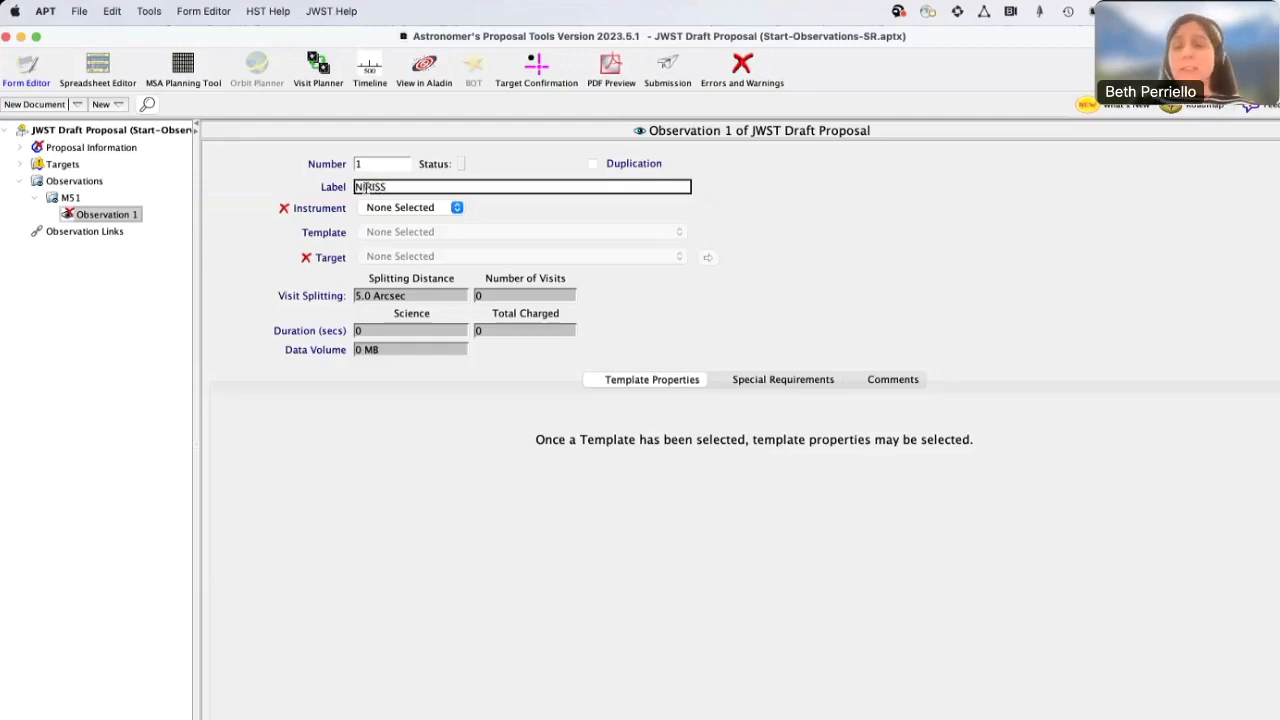
pyautogui.press('Tab')
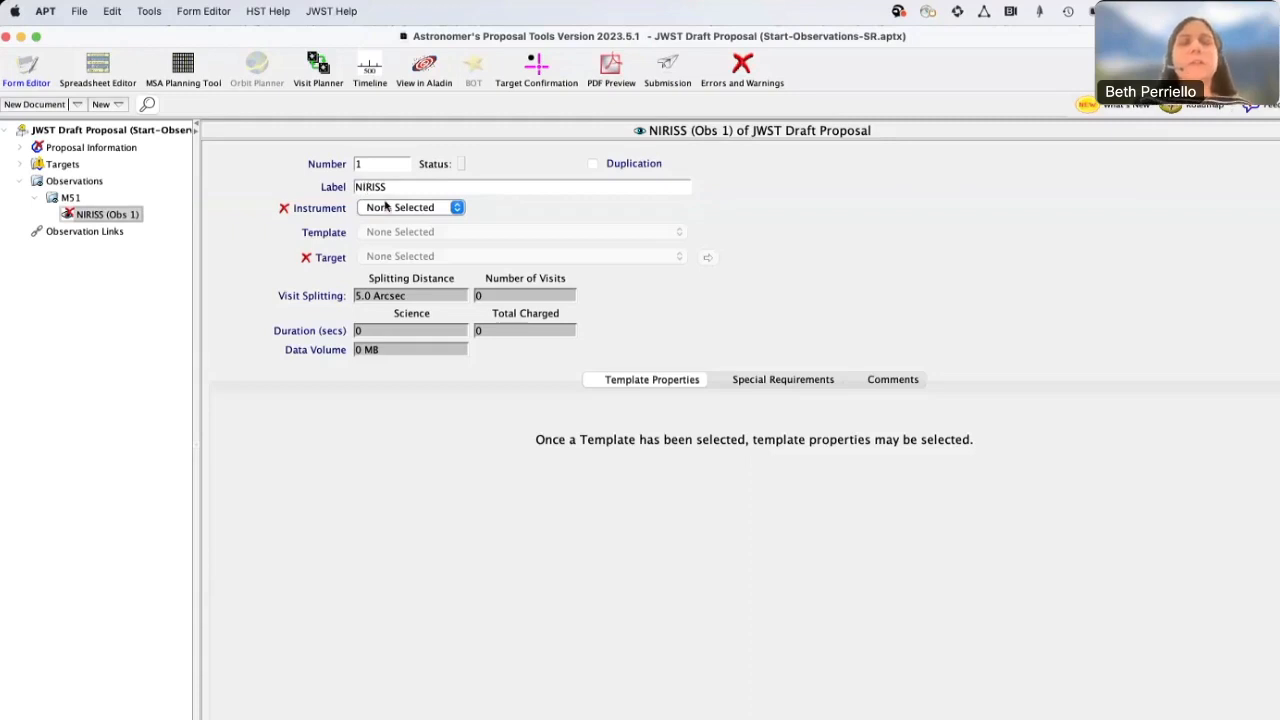
# Set the observation's instrument to NIRISS, its template to NIRISS Imaging and its target to 1 M-51
pyautogui.click(385, 205)
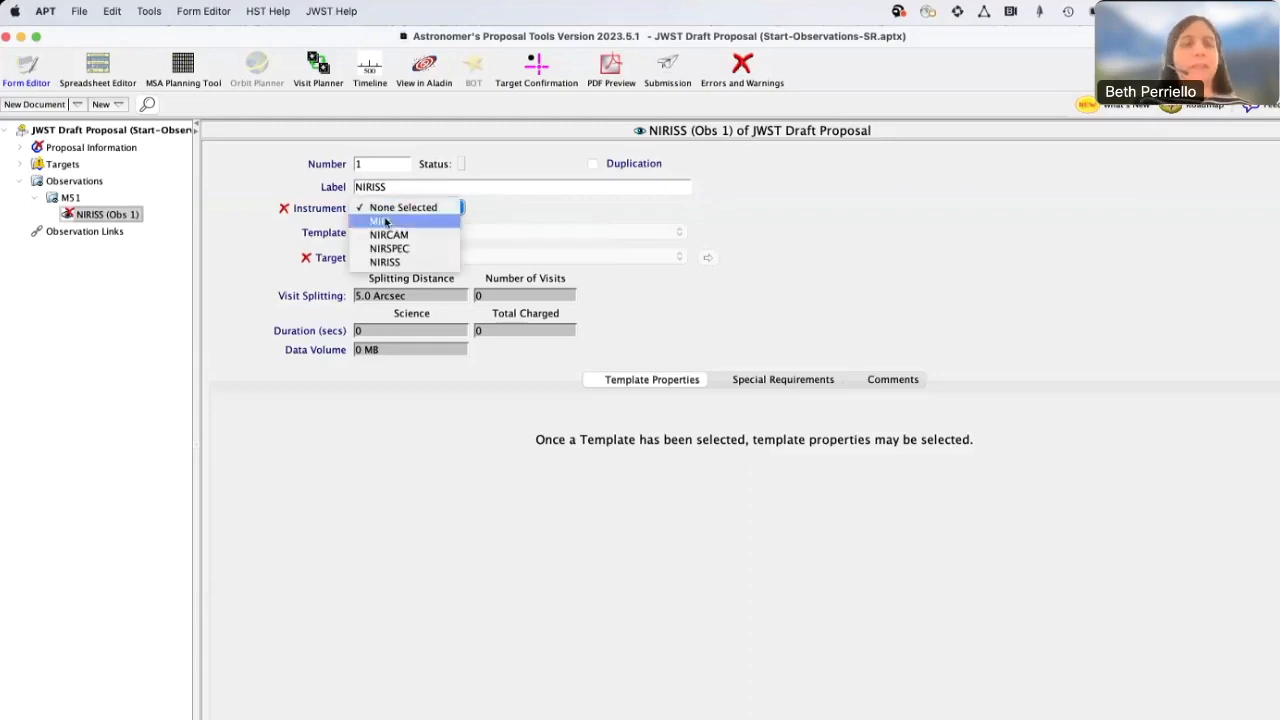
pyautogui.click(388, 266)
pyautogui.click(386, 232)
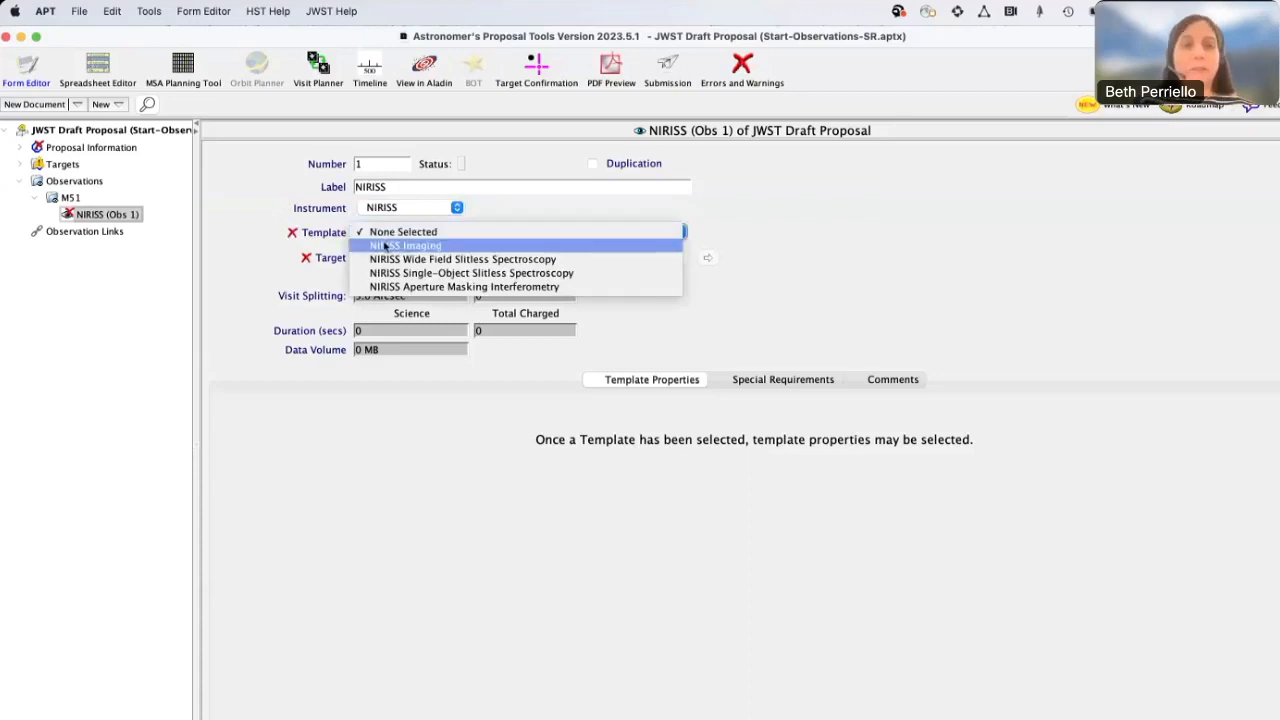
pyautogui.click(385, 246)
pyautogui.click(380, 257)
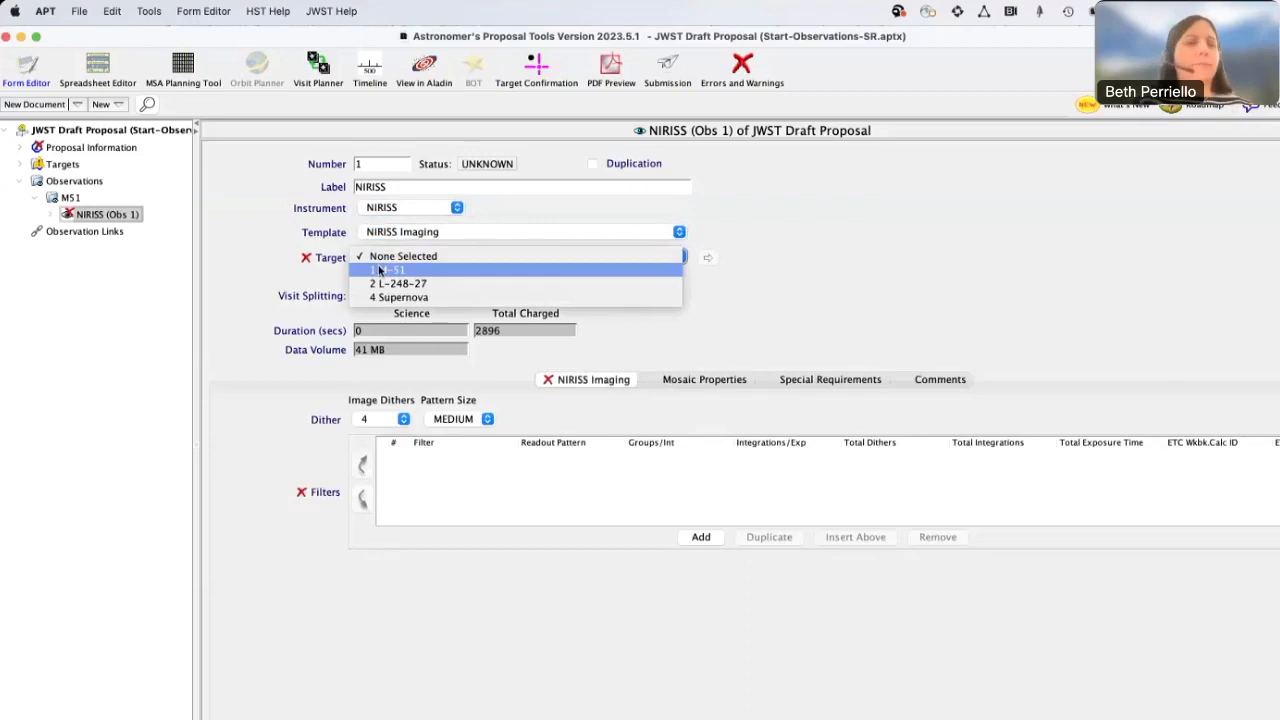
pyautogui.click(380, 270)
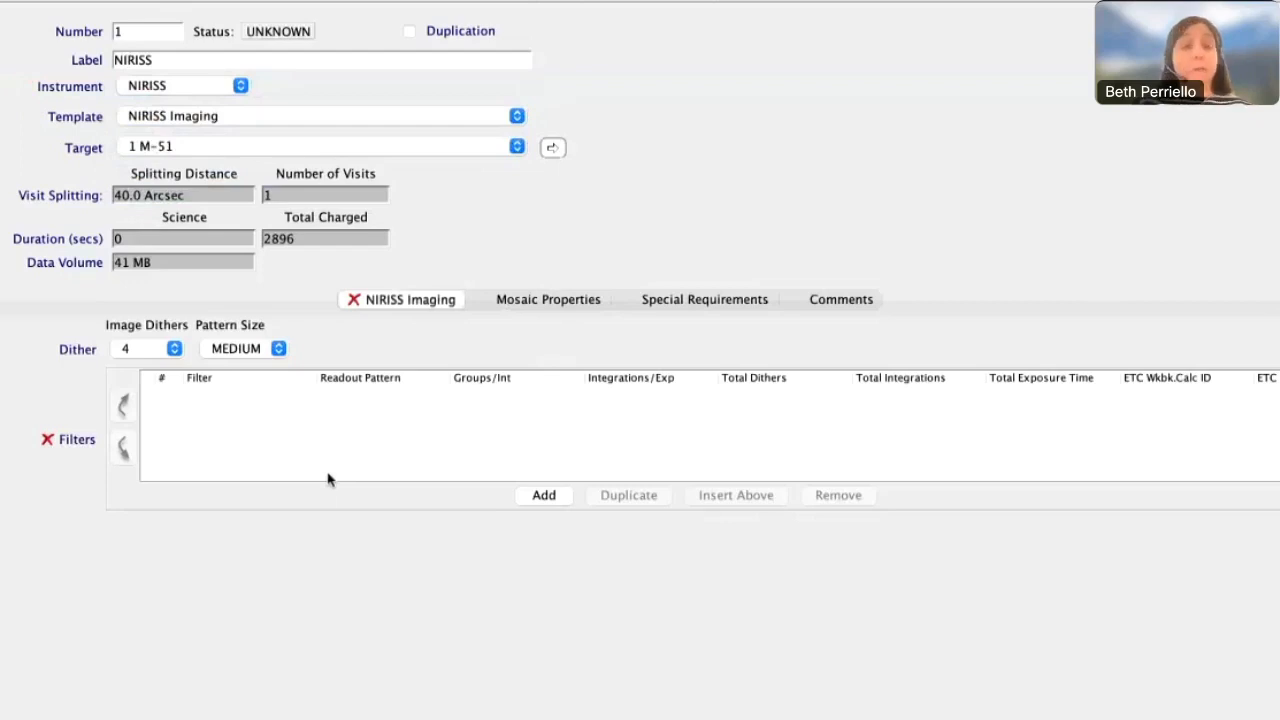
# Add a filter row with F090W, 2 groups per integration and 1 integration per exposure
pyautogui.click(541, 495)
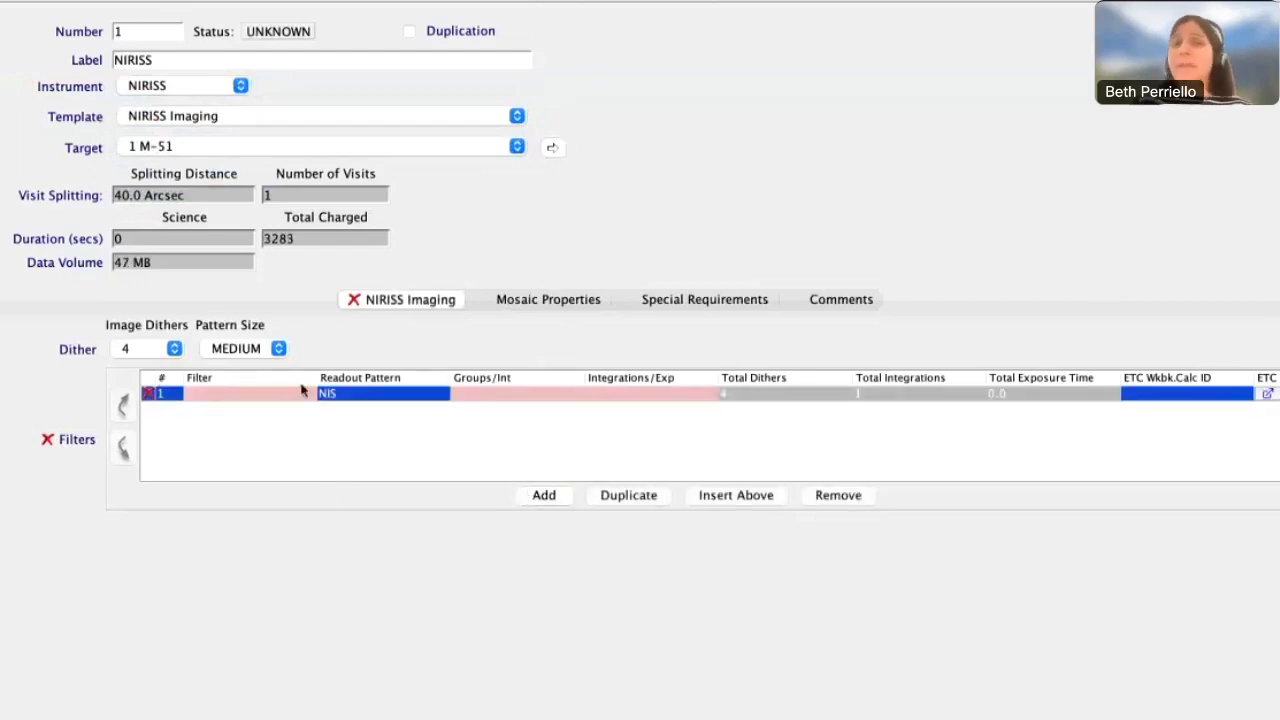
pyautogui.moveTo(290, 398)
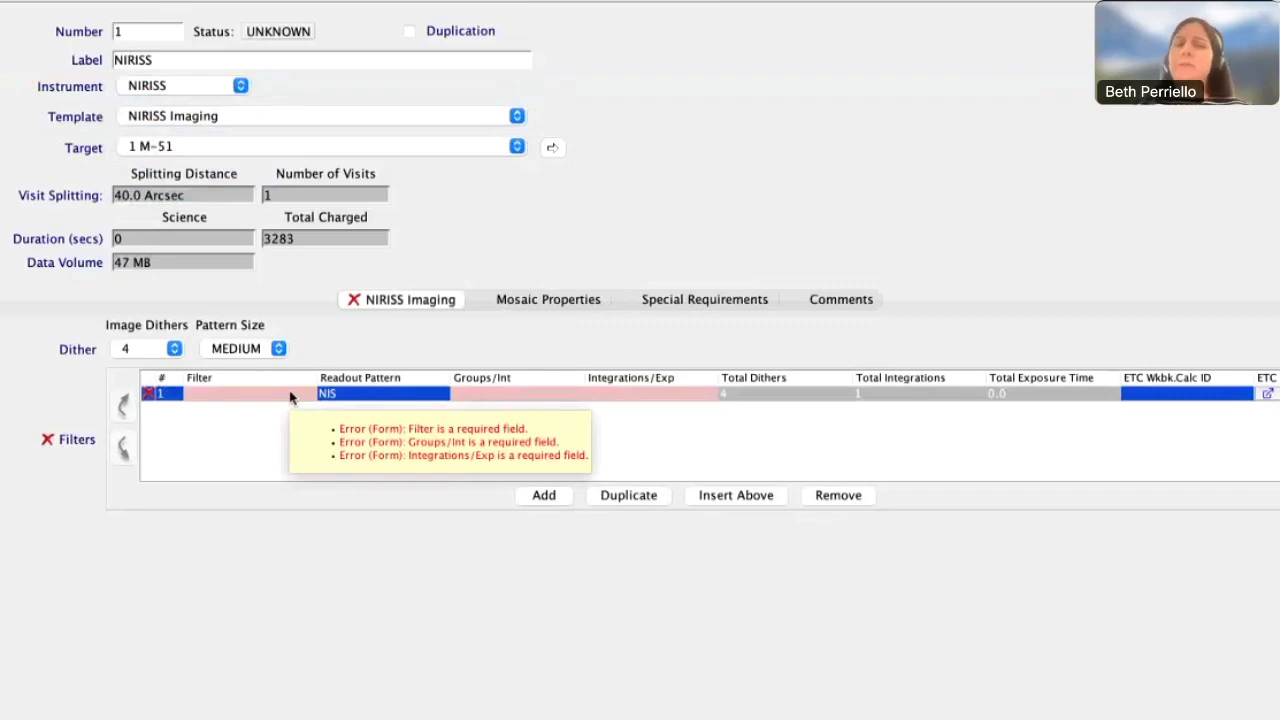
pyautogui.click(290, 398)
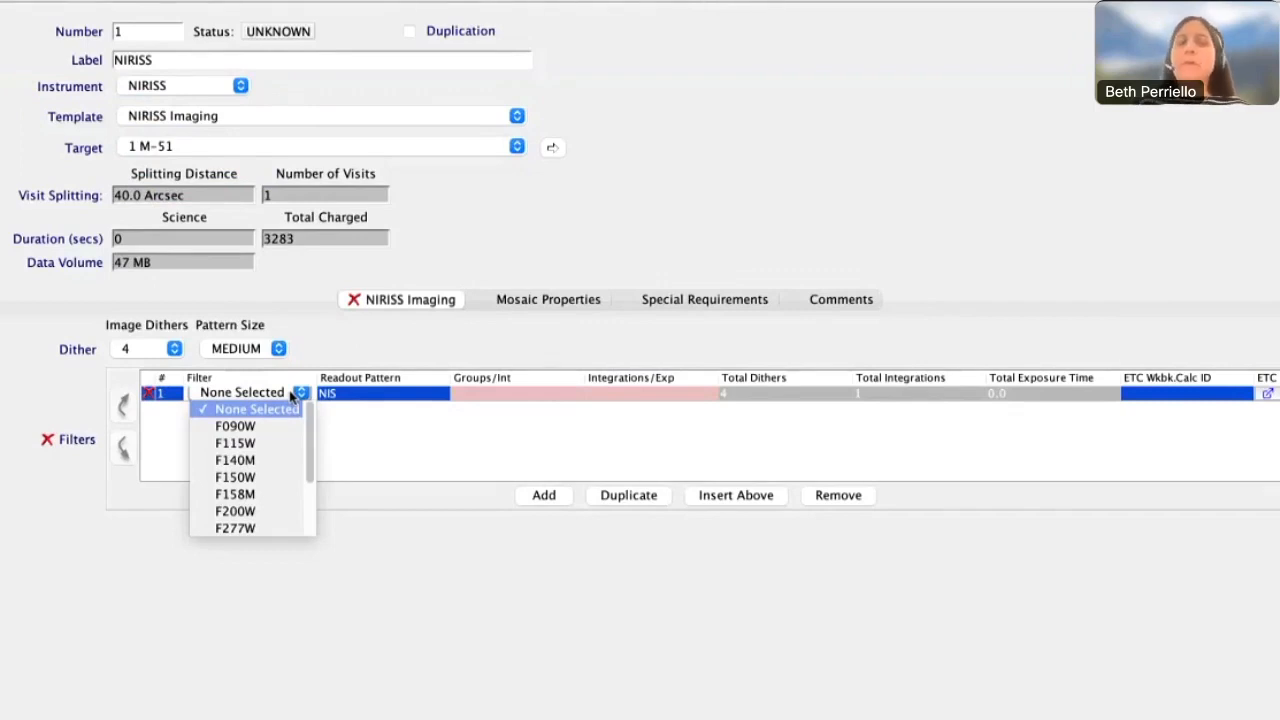
pyautogui.click(275, 424)
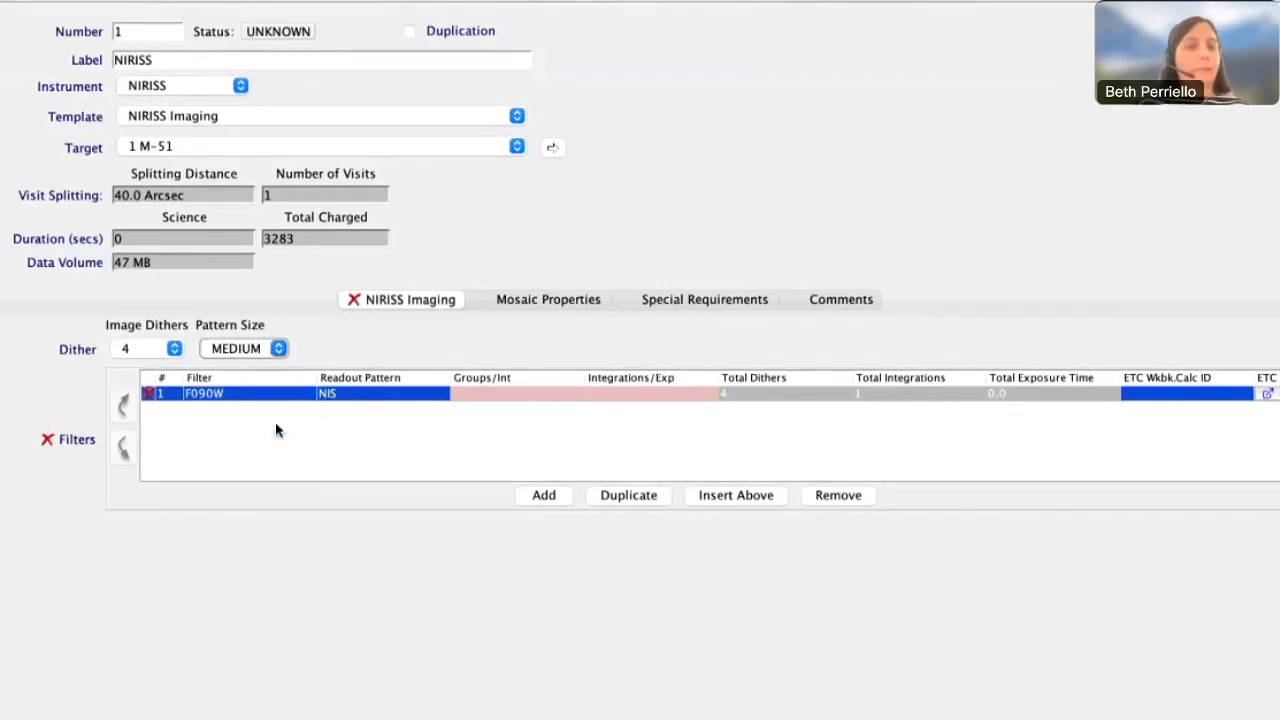
pyautogui.click(519, 393)
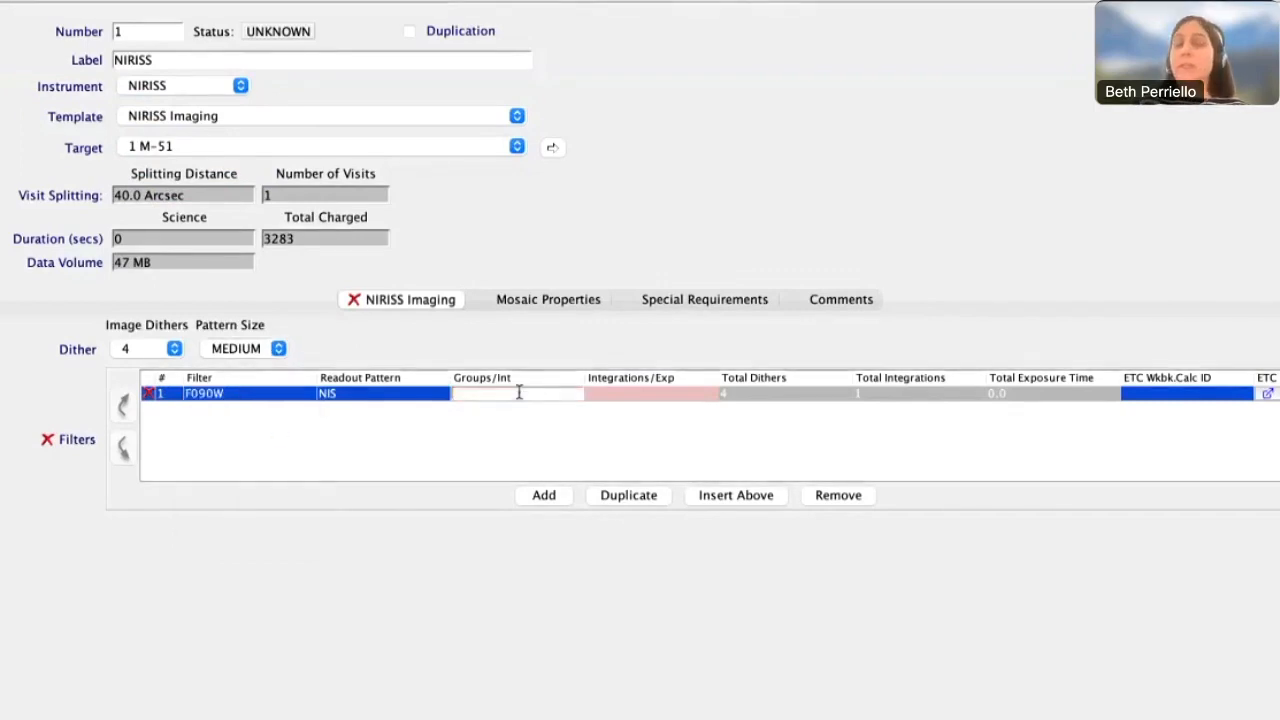
pyautogui.write('2')
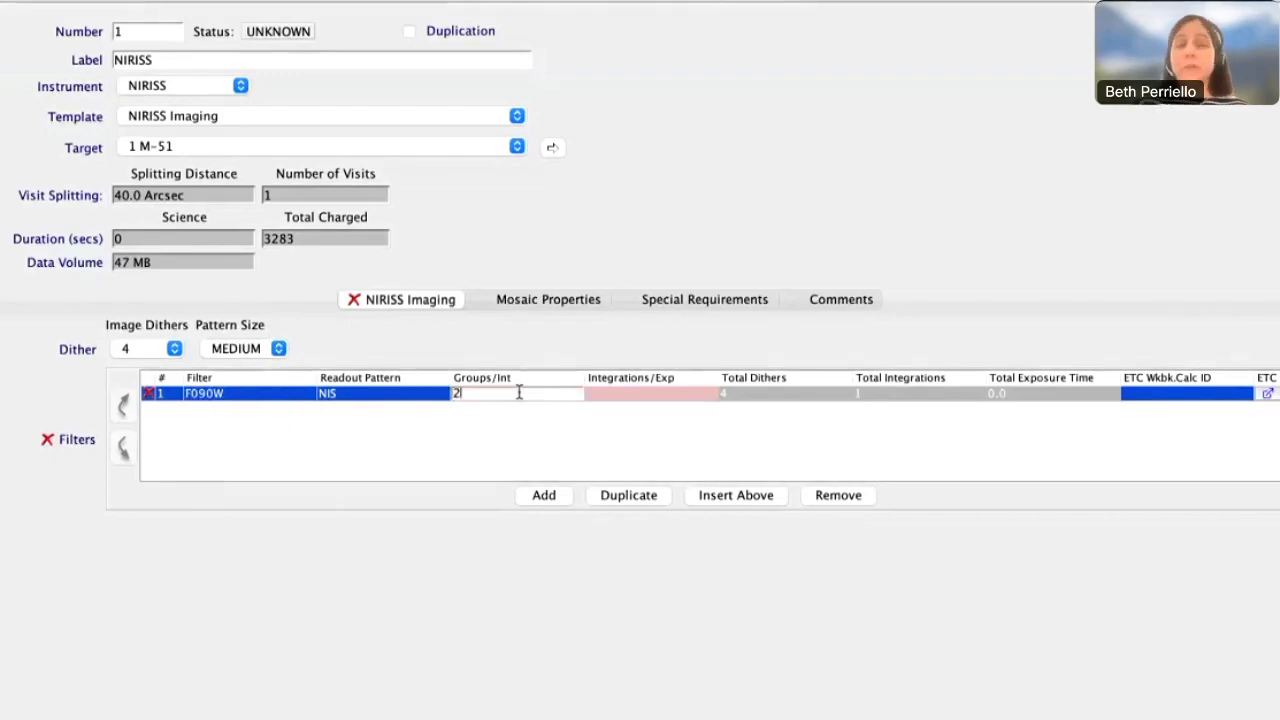
pyautogui.click(608, 394)
pyautogui.write('1')
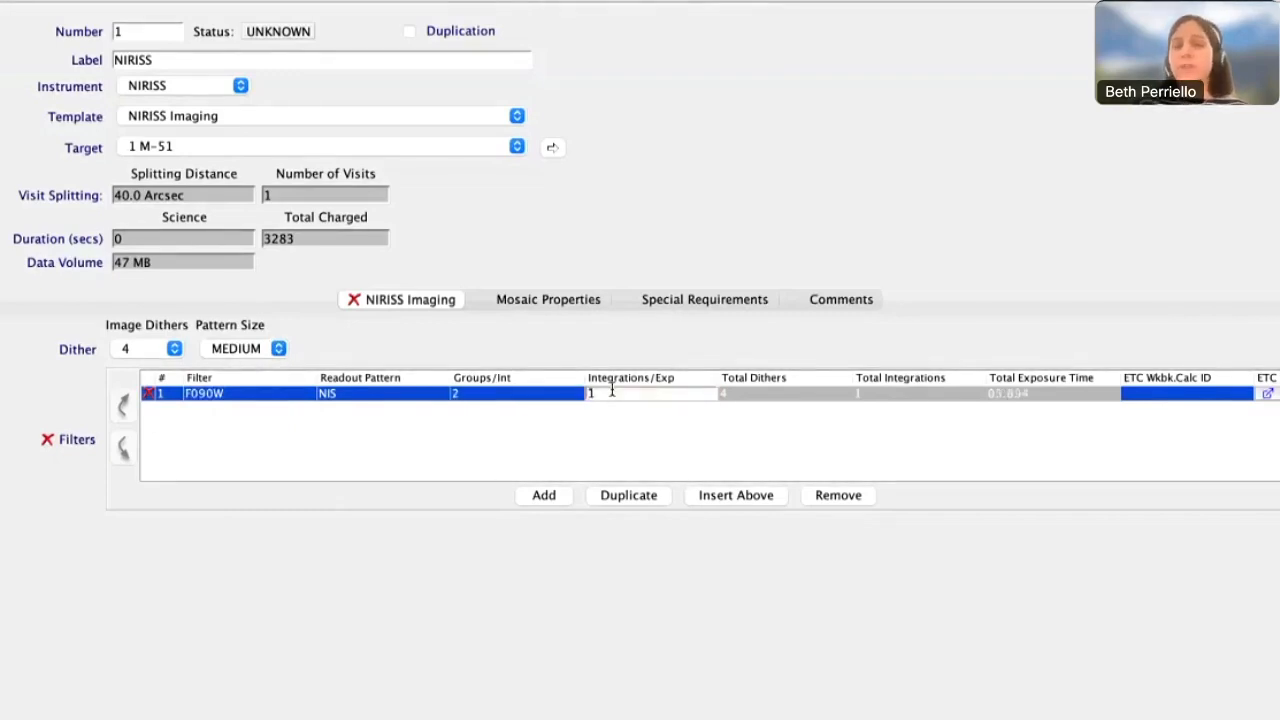
pyautogui.press('Return')
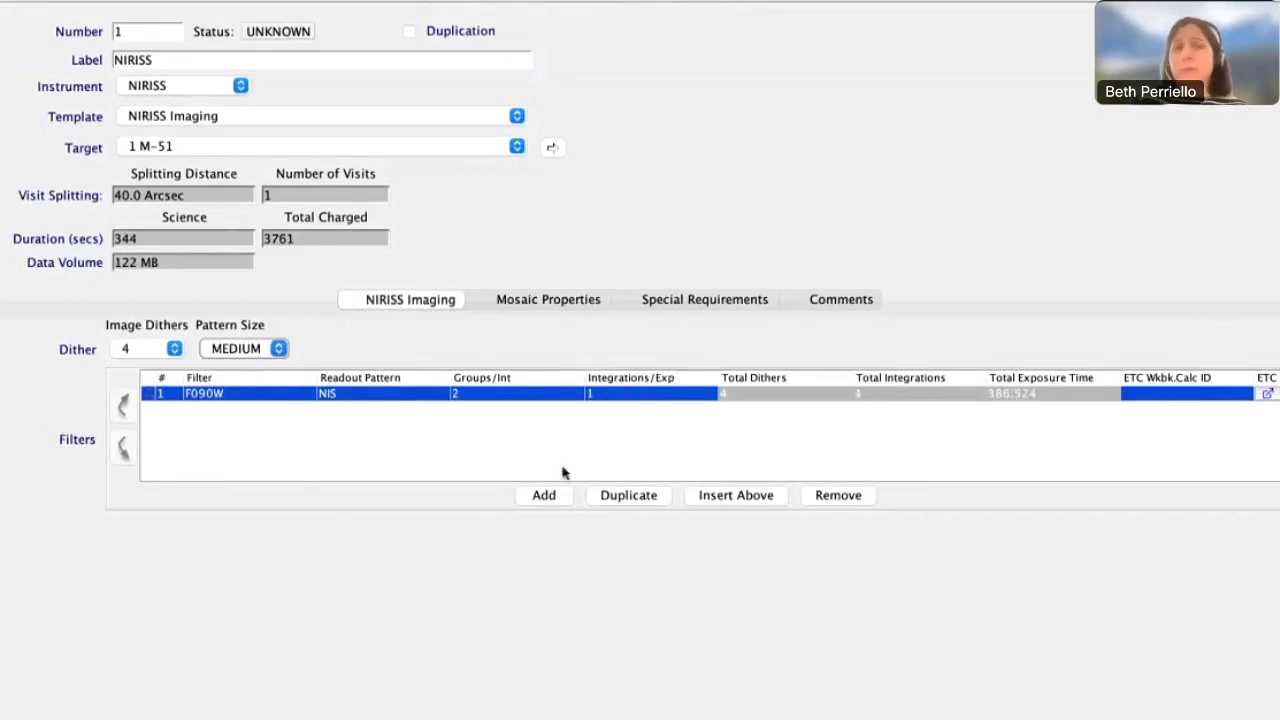
# Add a second filter row with F115W, 2 groups per integration and 3 integrations per exposure
pyautogui.click(544, 494)
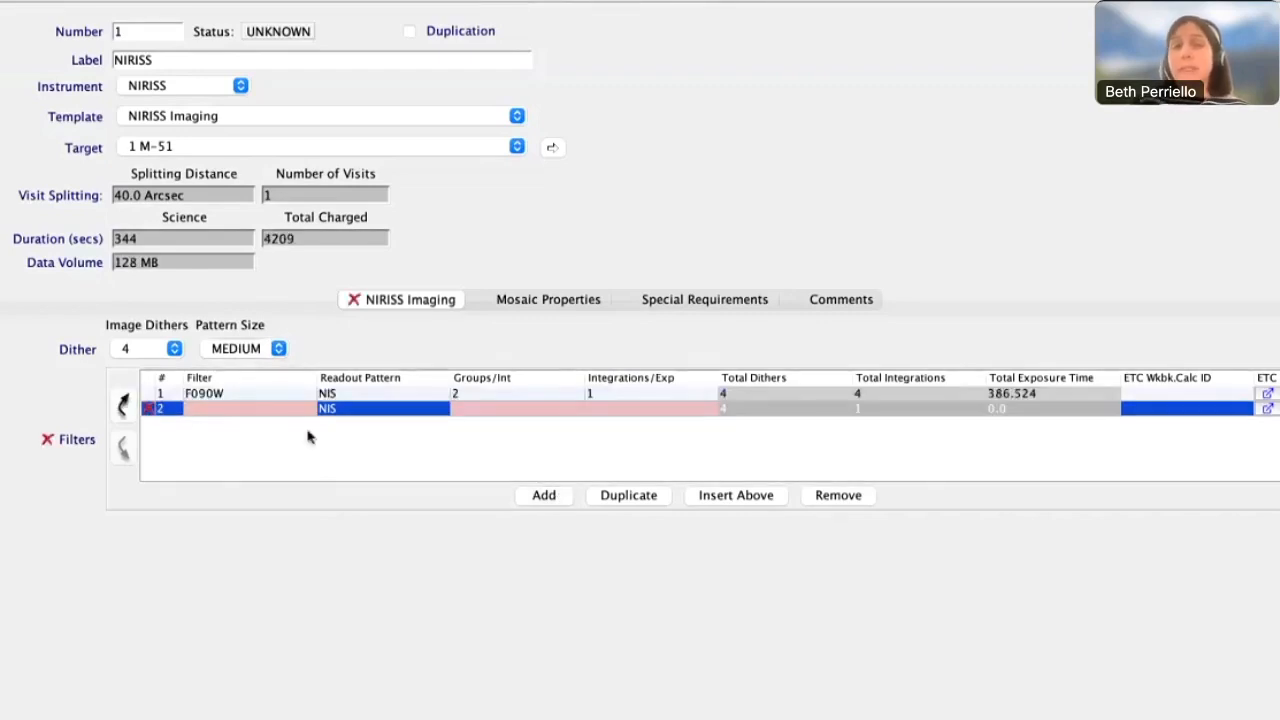
pyautogui.click(298, 408)
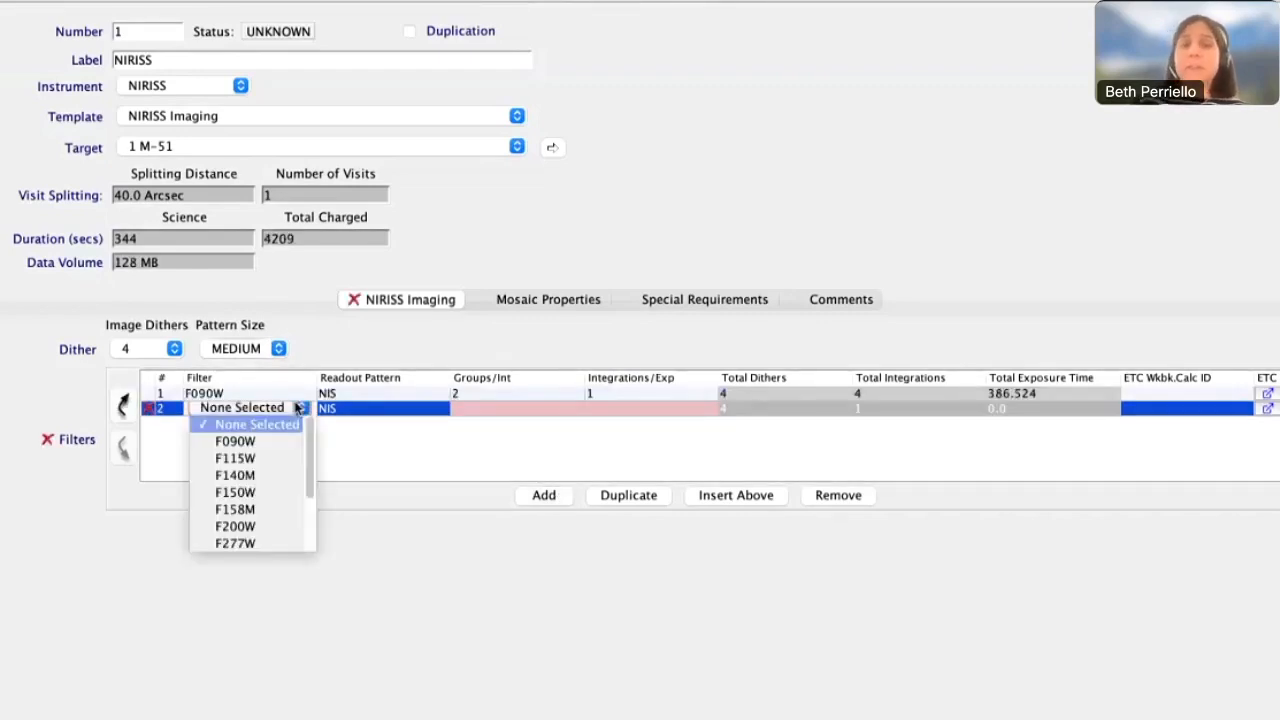
pyautogui.click(273, 458)
pyautogui.click(479, 410)
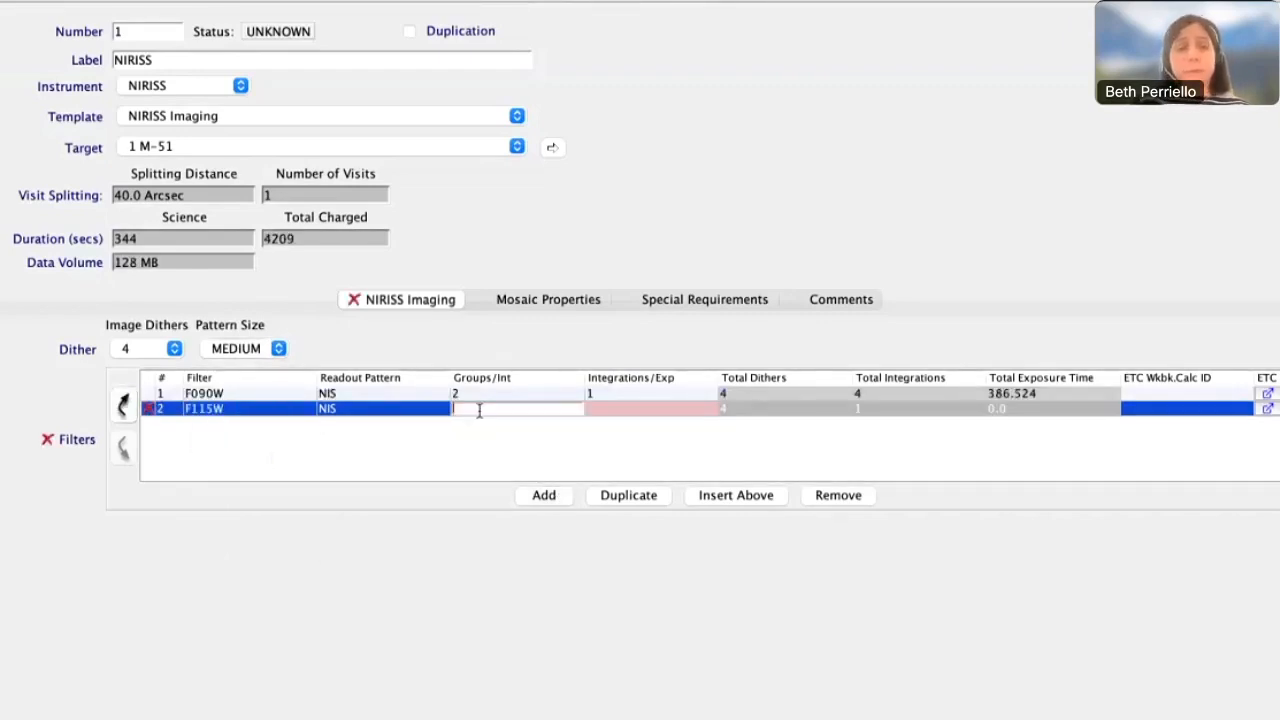
pyautogui.write('2')
pyautogui.click(635, 409)
pyautogui.write('3')
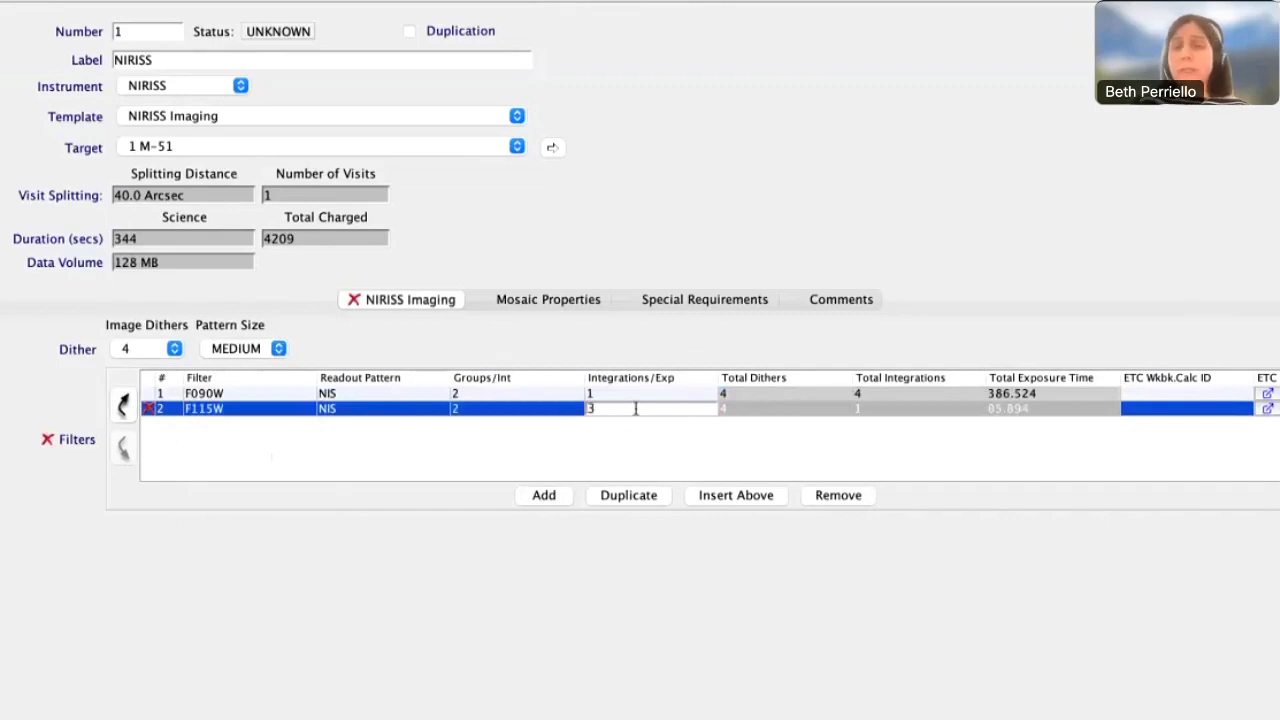
pyautogui.press('Return')
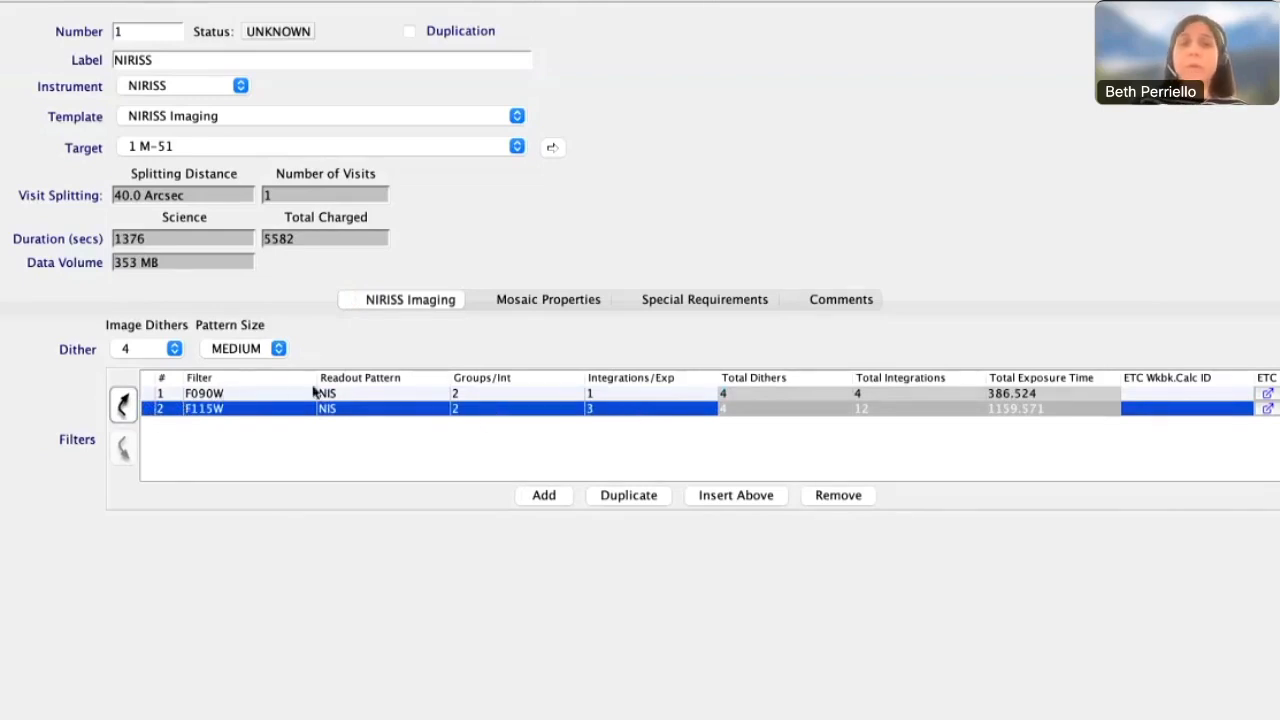
# Duplicate the F115W row and change the copy's filter to F200W
pyautogui.click(632, 495)
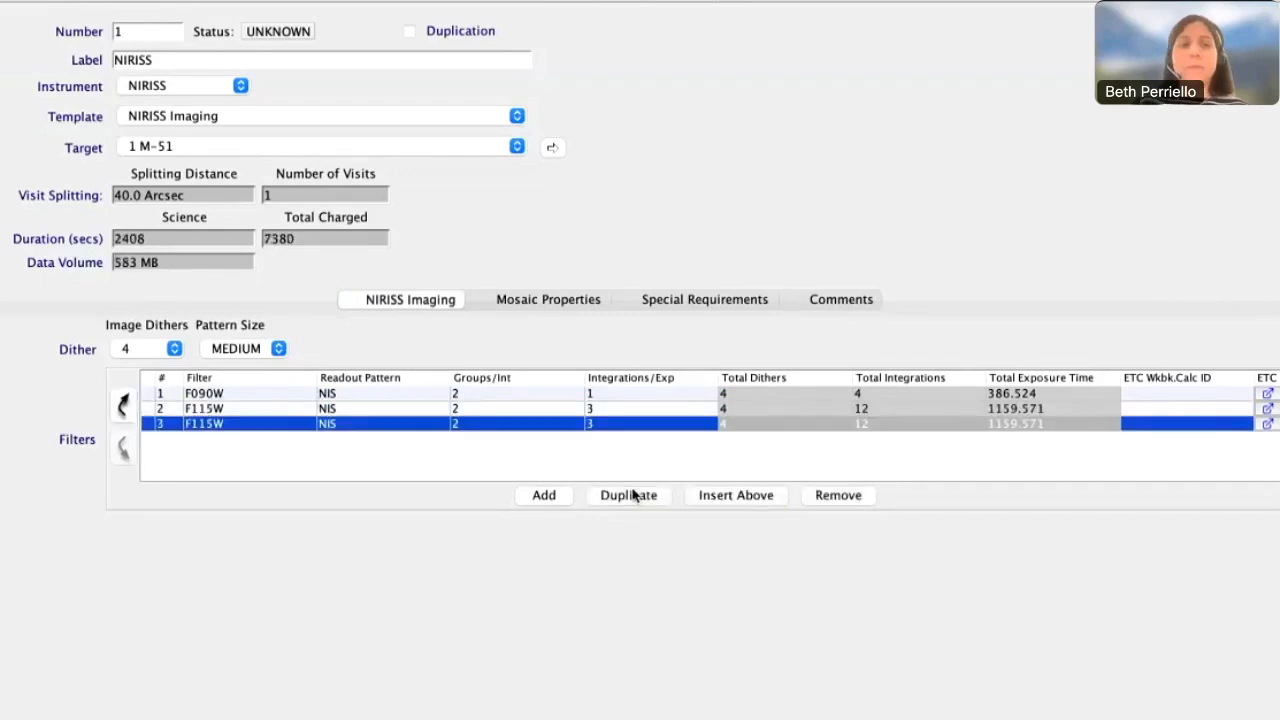
pyautogui.click(268, 424)
pyautogui.click(257, 508)
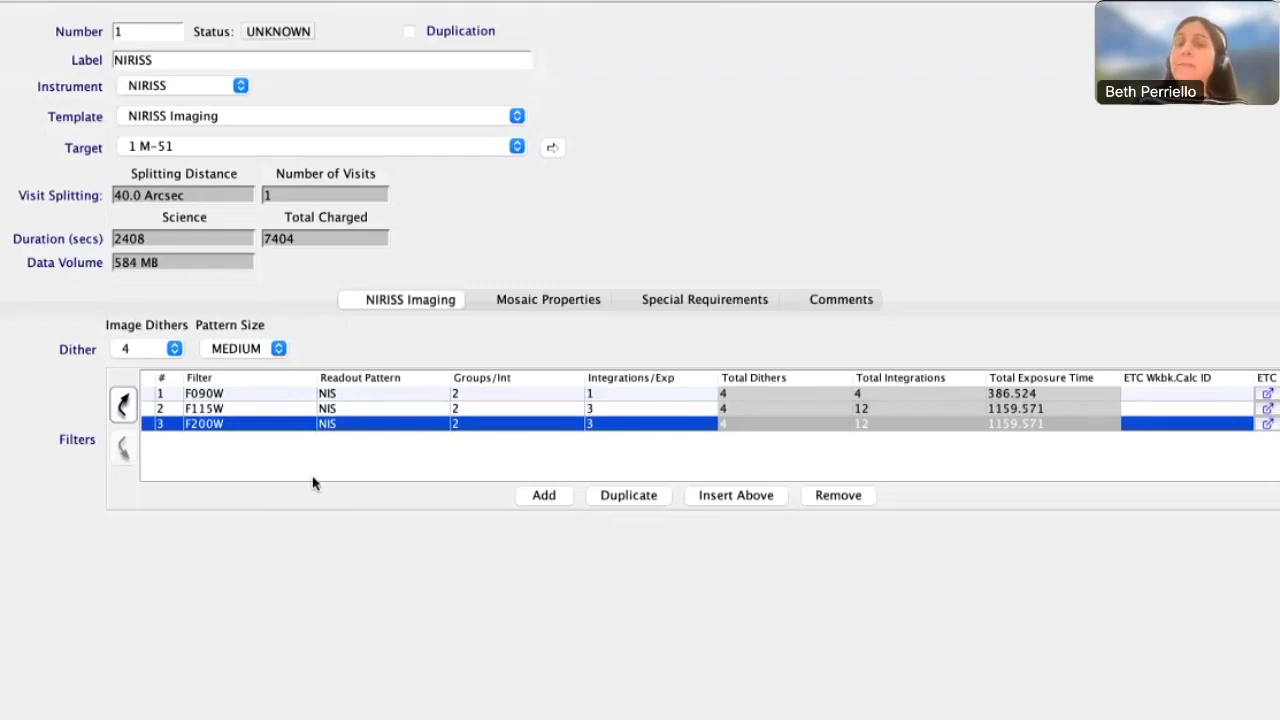
# Insert a row above F200W with filter F150W, 3 groups per integration and 3 integrations per exposure
pyautogui.click(713, 497)
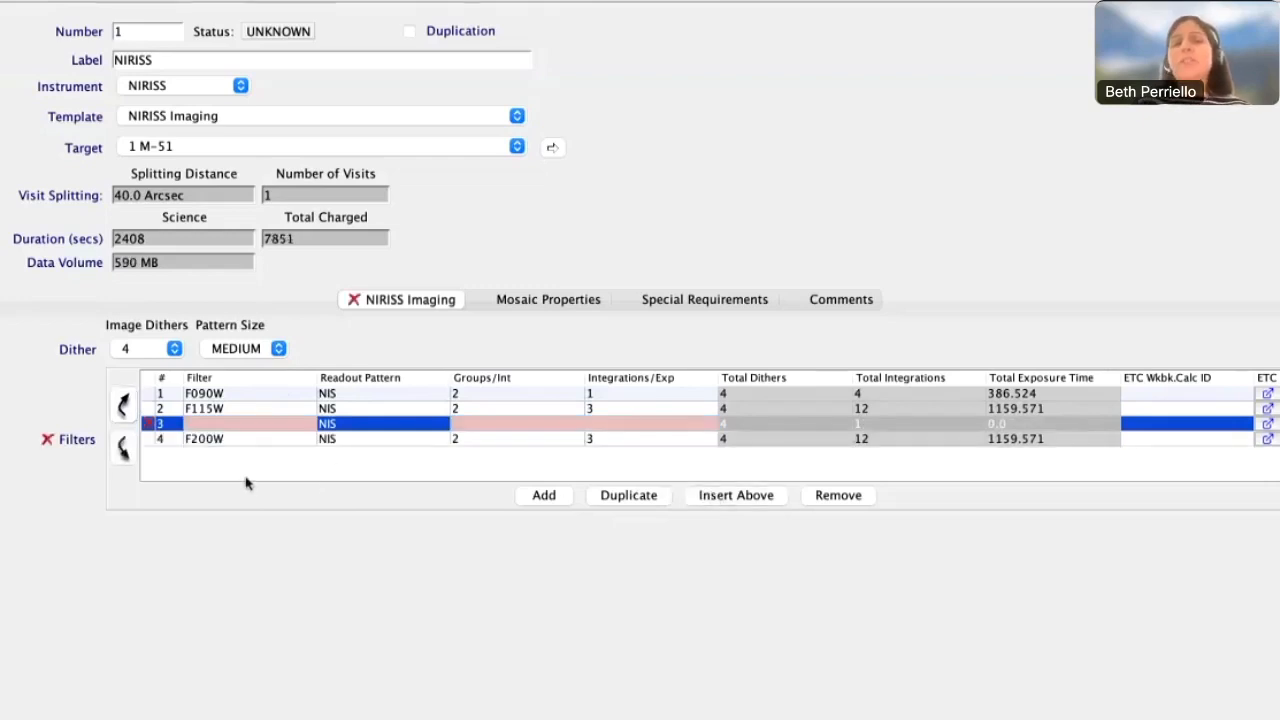
pyautogui.moveTo(228, 428)
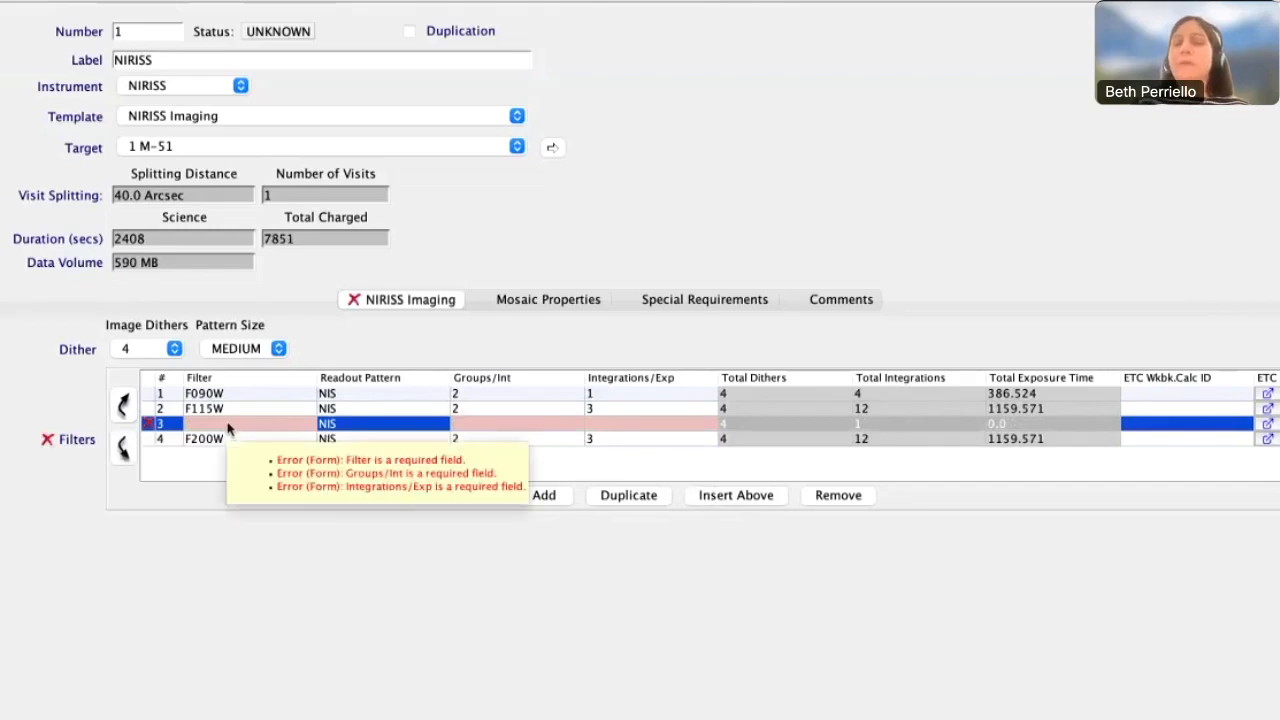
pyautogui.click(228, 425)
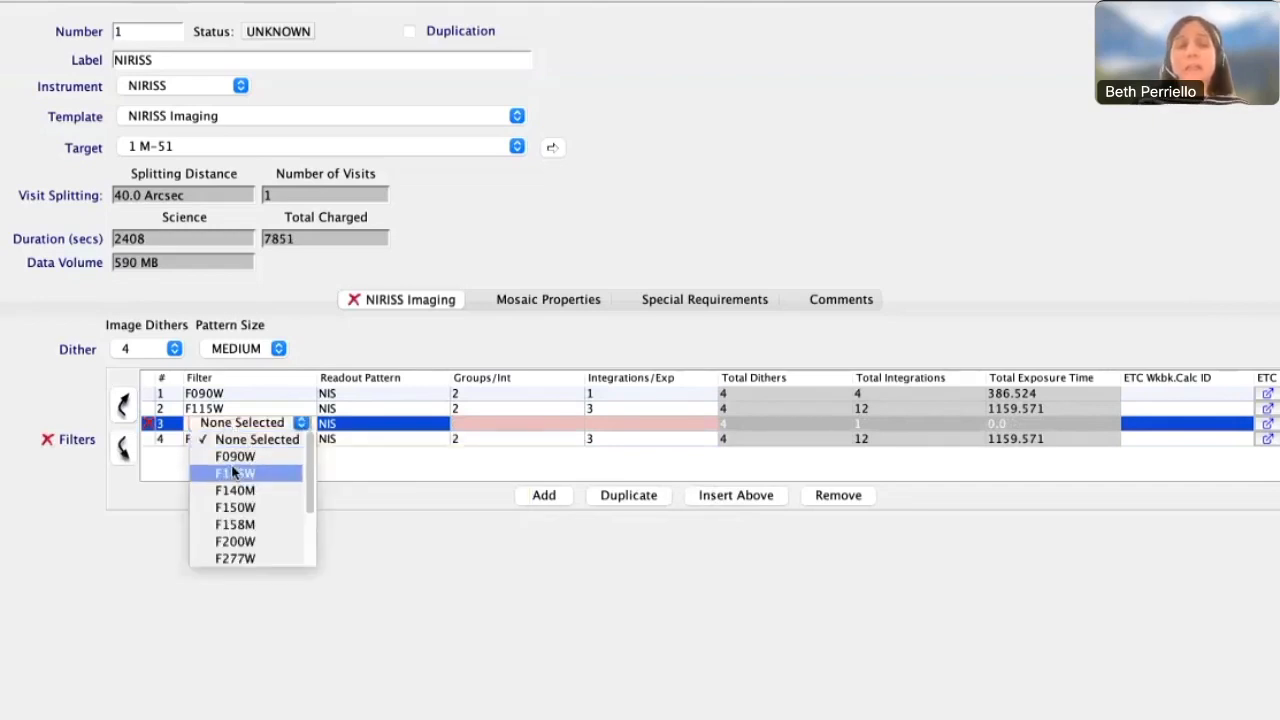
pyautogui.click(236, 508)
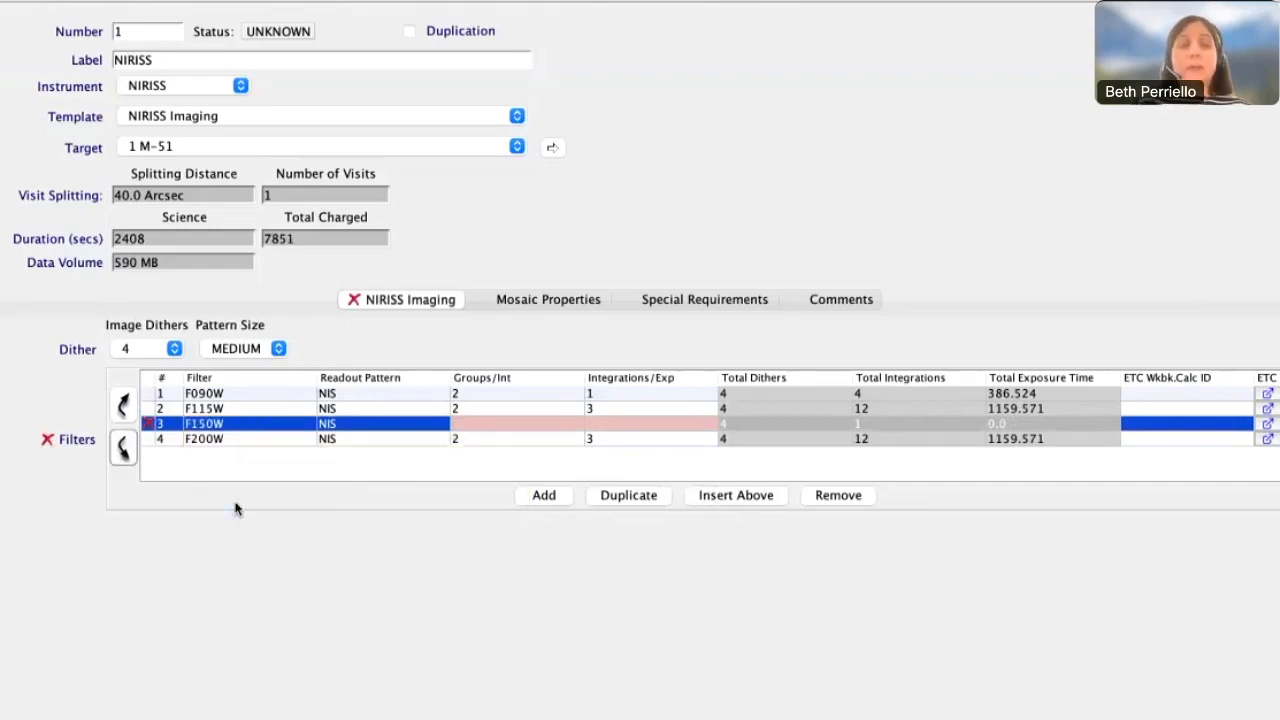
pyautogui.click(461, 408)
pyautogui.click(461, 425)
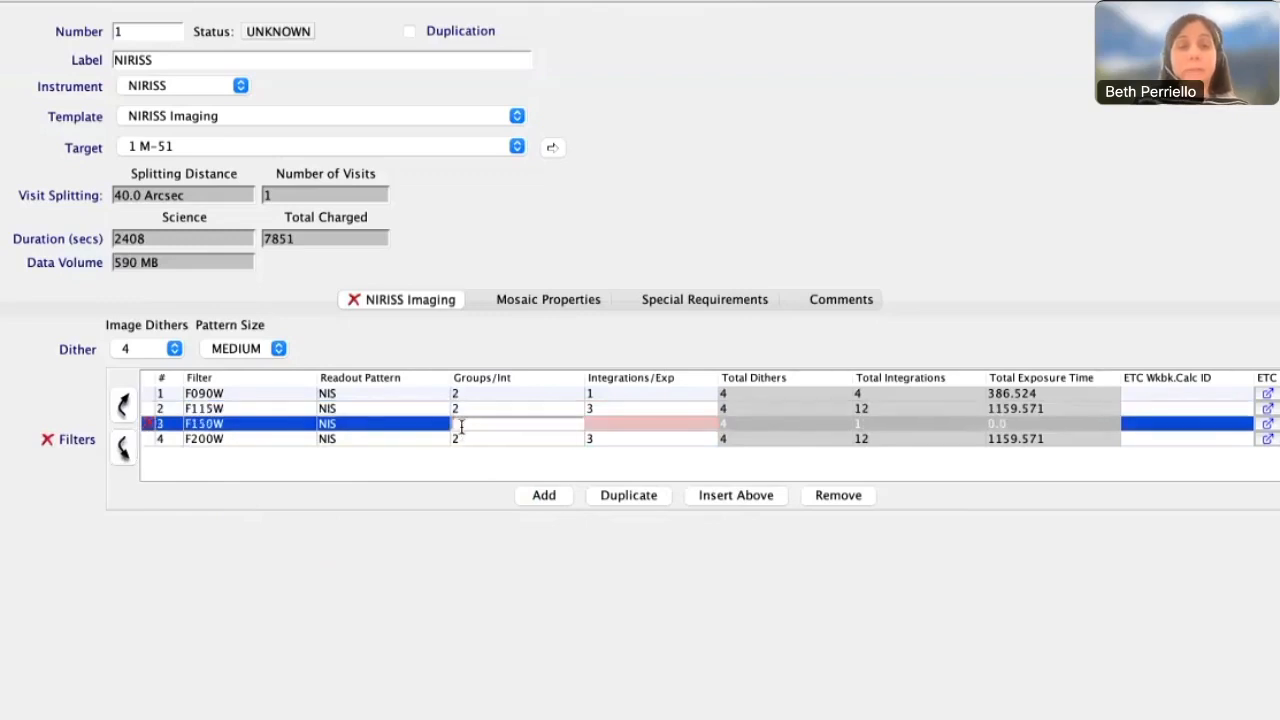
pyautogui.write('3')
pyautogui.click(642, 424)
pyautogui.write('3')
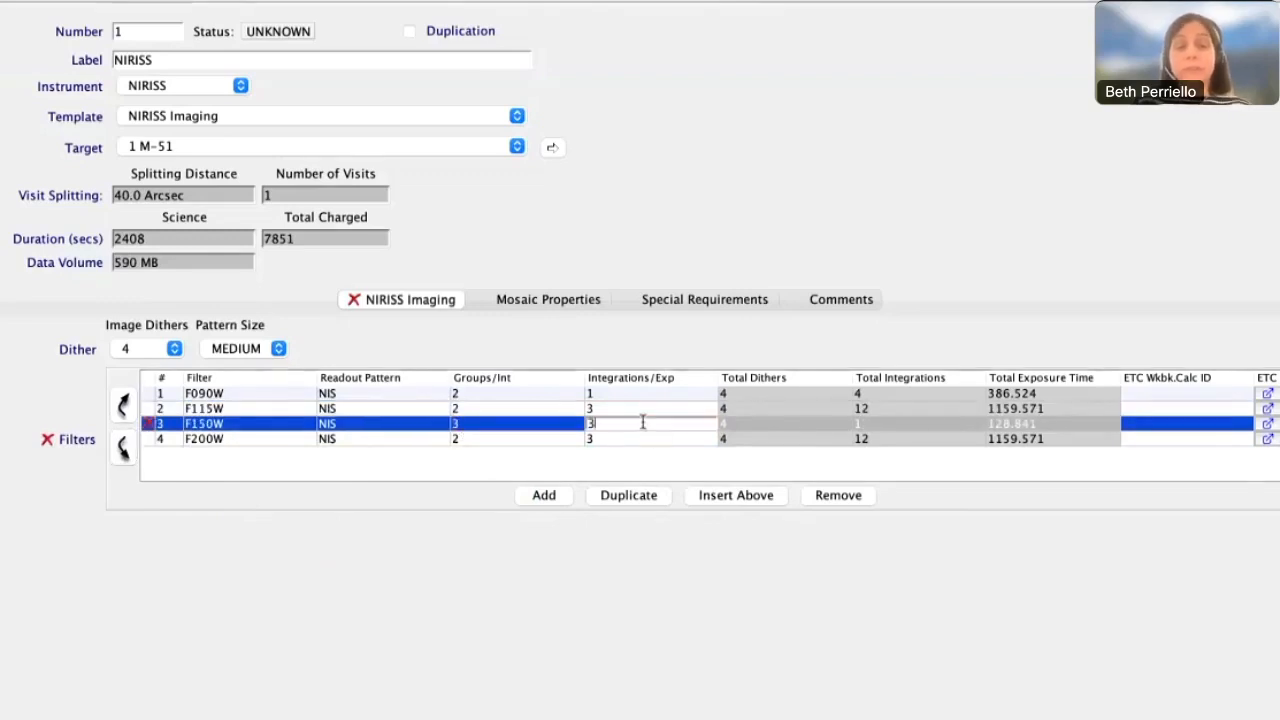
pyautogui.press('Return')
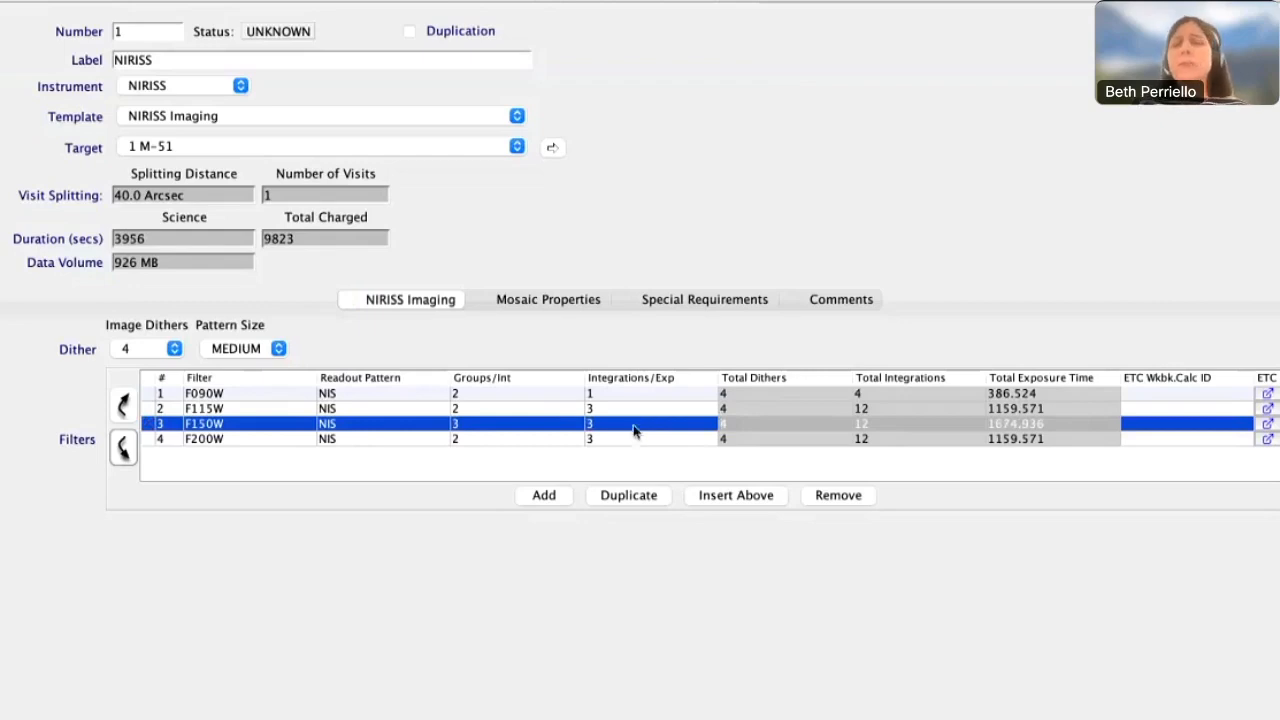
# Move the F150W filter row below F200W and back up the list to just above F115W
pyautogui.click(123, 450)
pyautogui.click(202, 447)
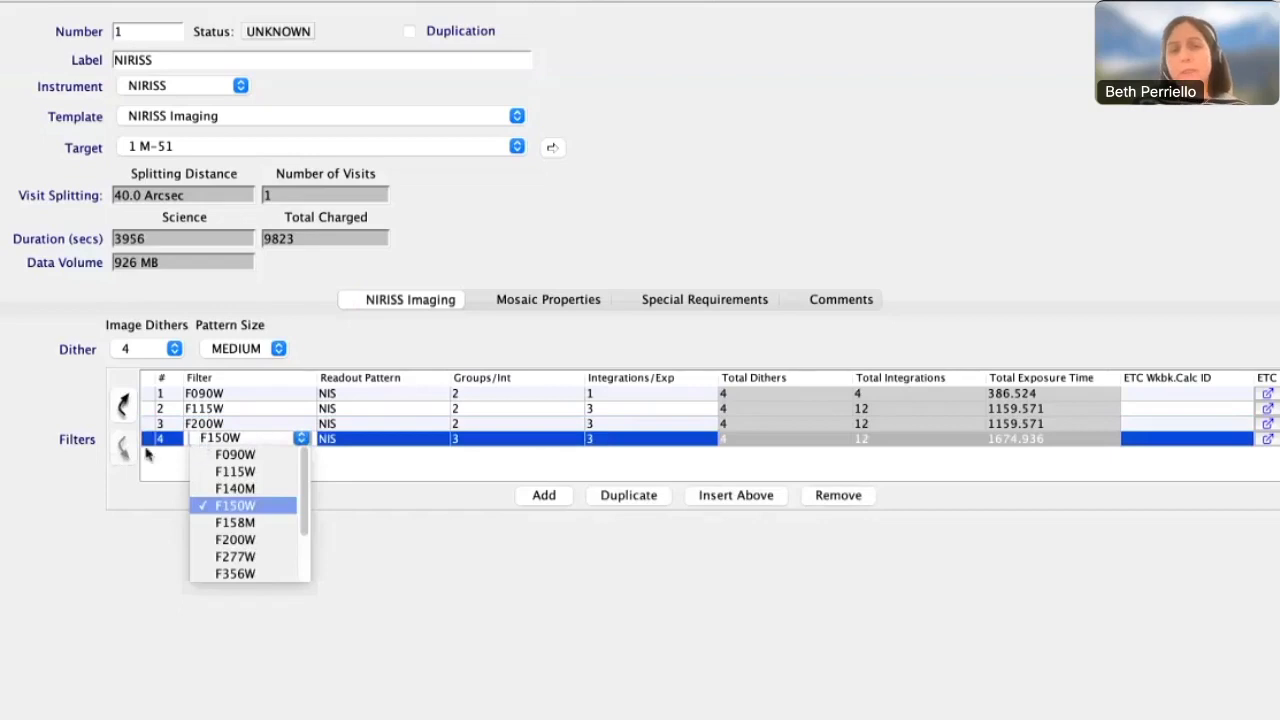
pyautogui.click(147, 437)
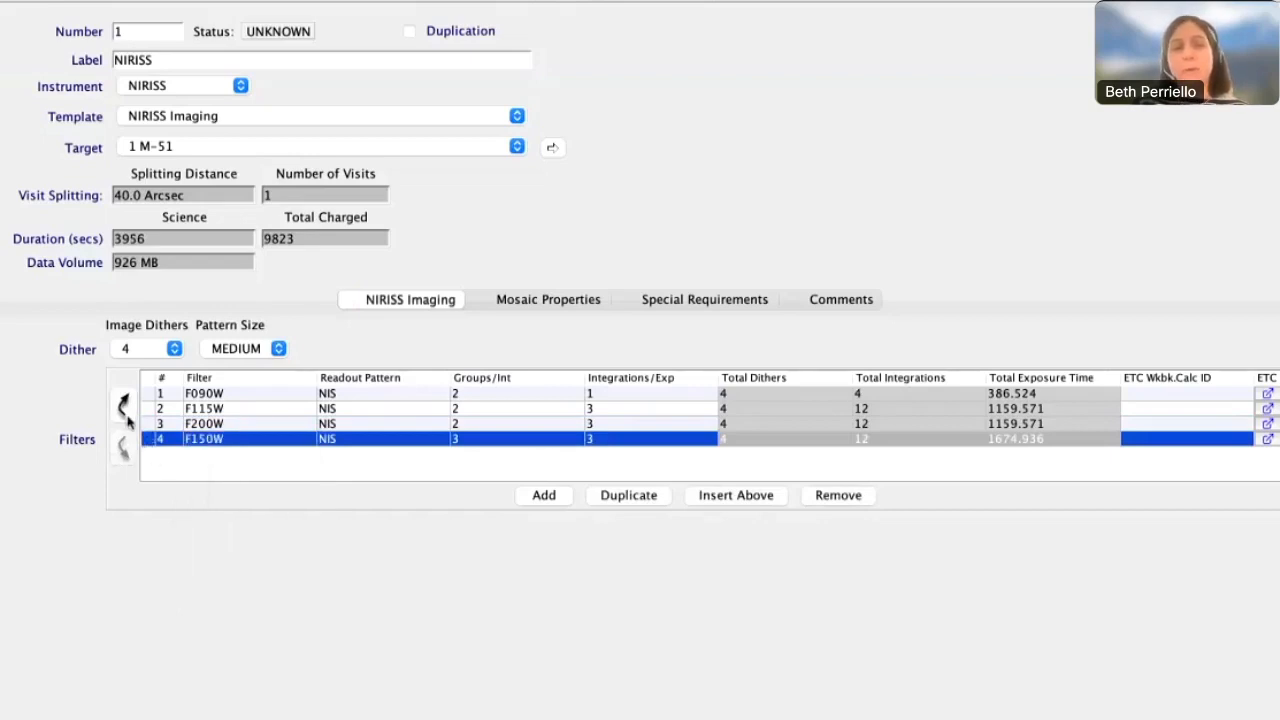
pyautogui.click(126, 406)
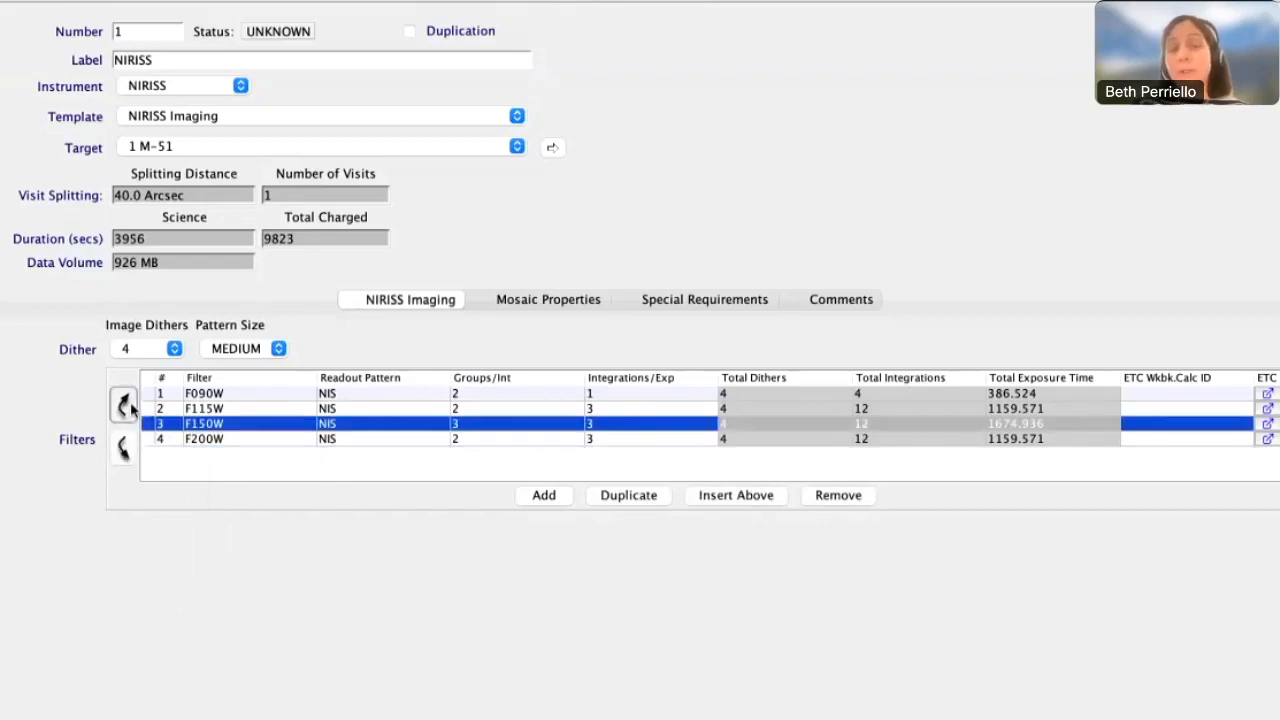
pyautogui.click(128, 407)
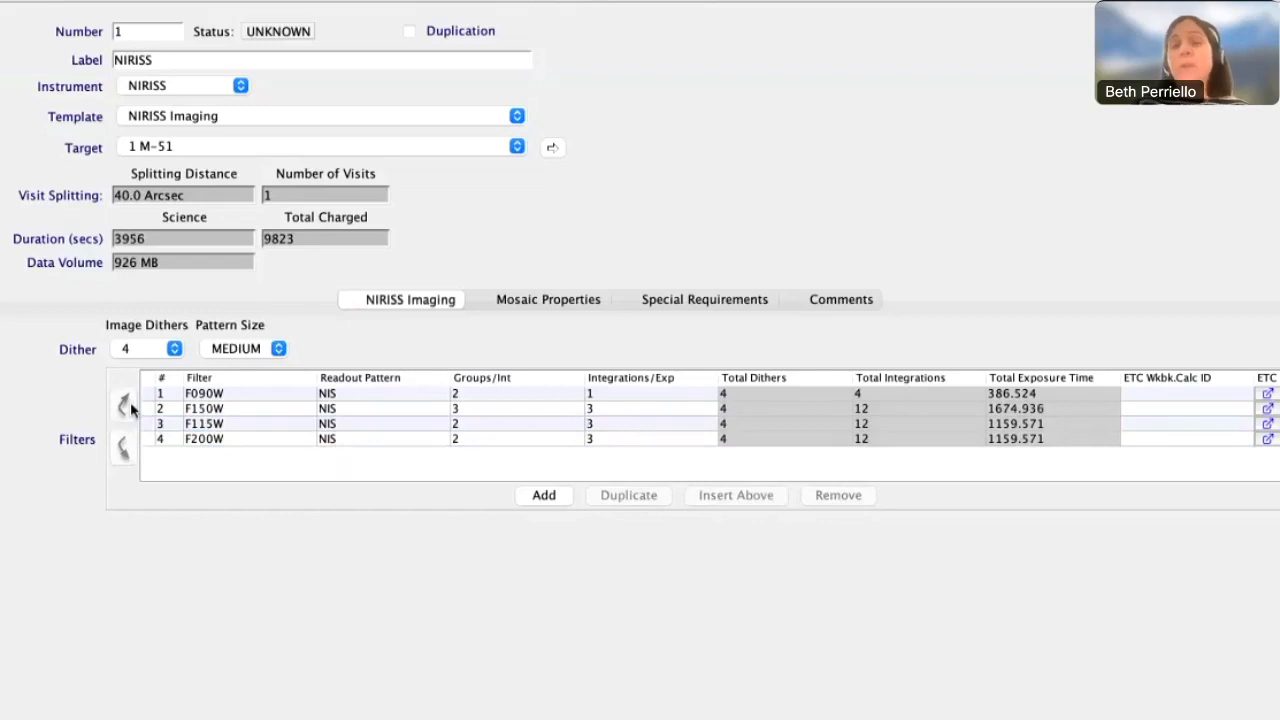
# Remove the F150W row from the filter table
pyautogui.click(155, 411)
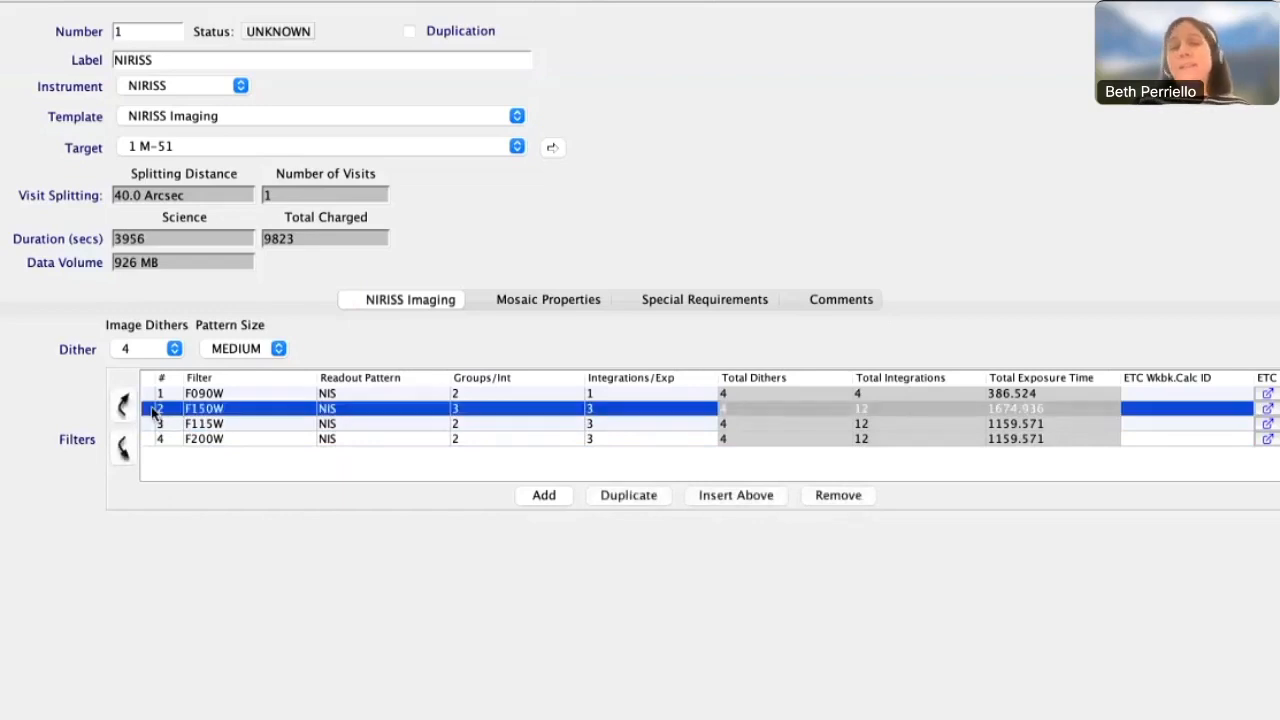
pyautogui.click(827, 497)
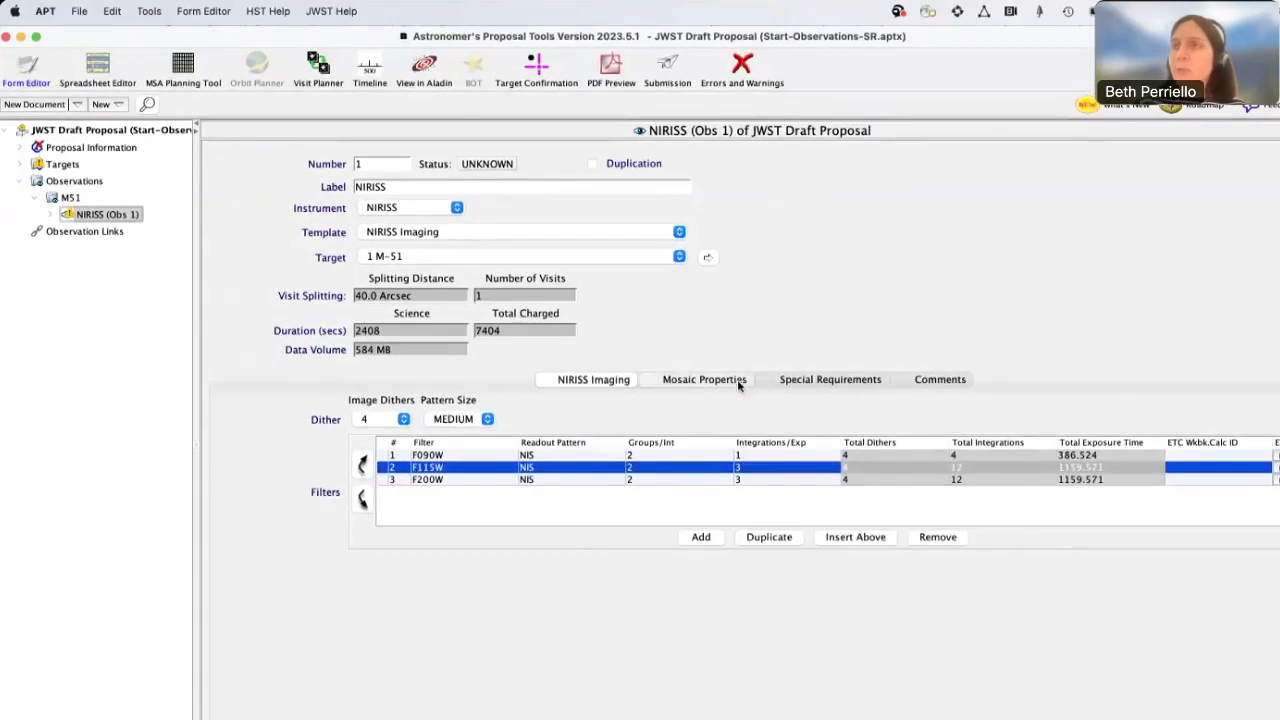
# Review the observation's mosaic properties, special requirements and comments, and return to the NIRISS Imaging settings
pyautogui.click(590, 307)
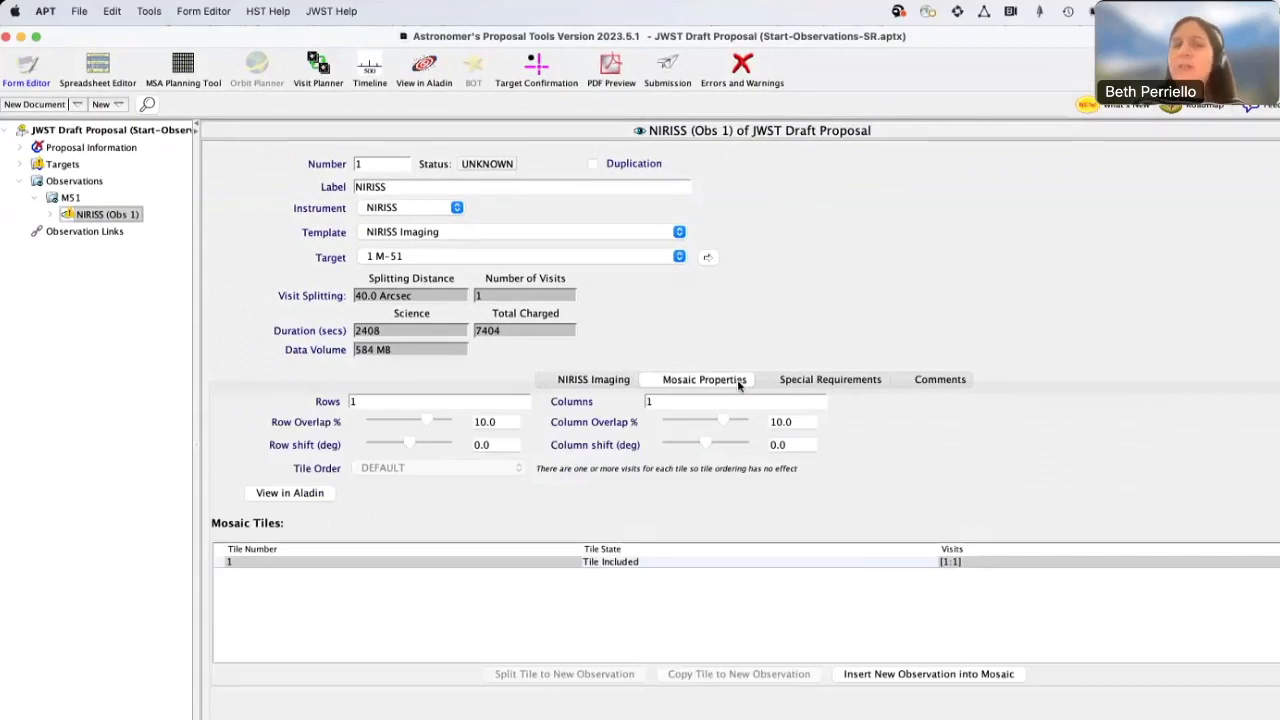
pyautogui.click(792, 380)
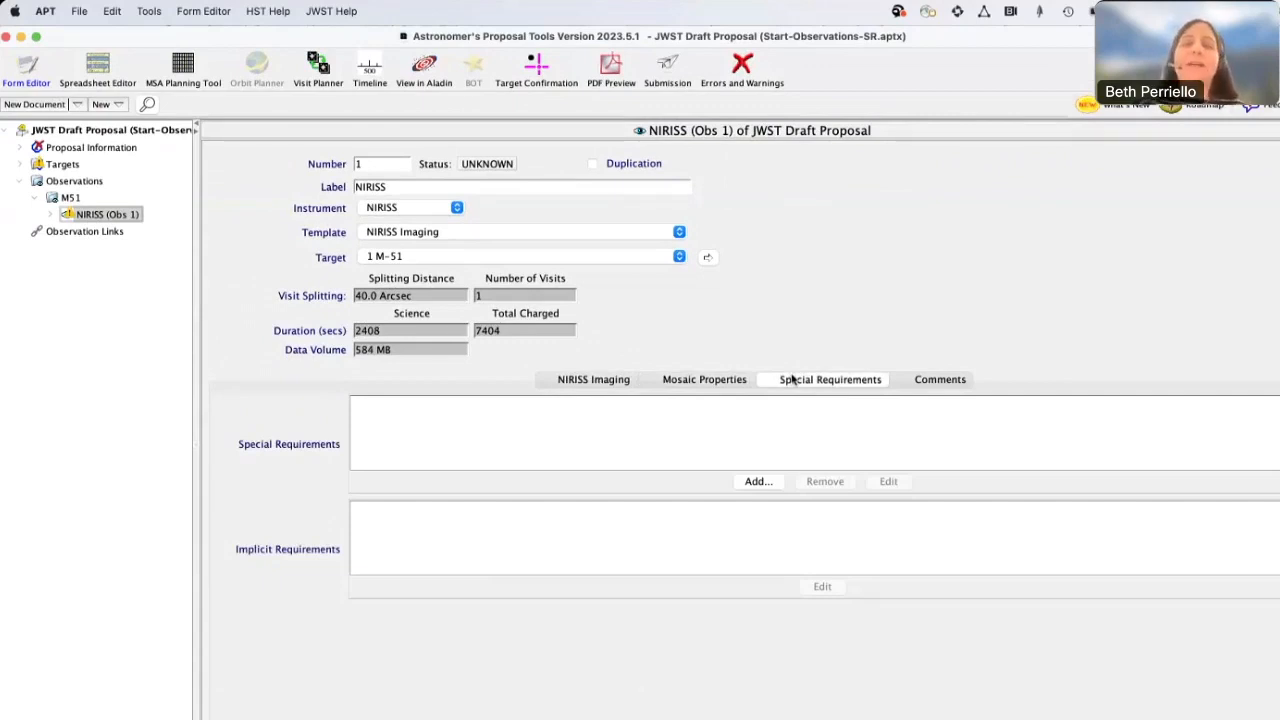
pyautogui.click(922, 381)
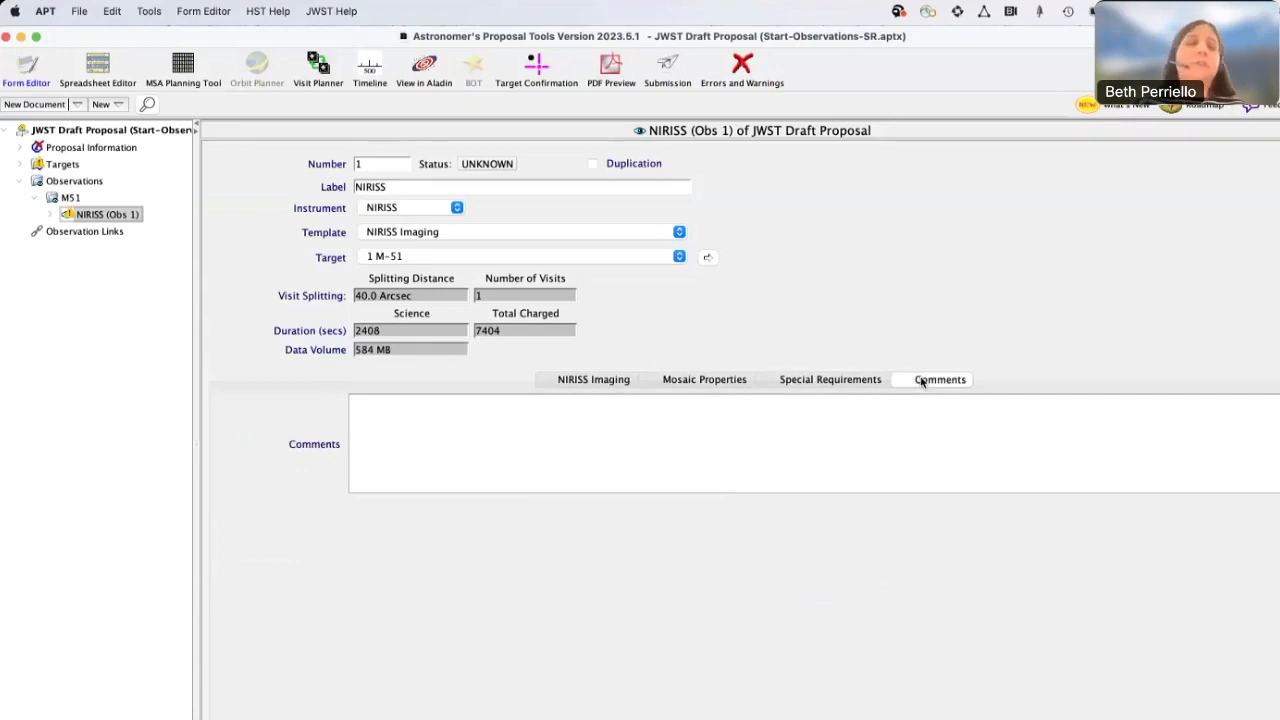
pyautogui.click(744, 433)
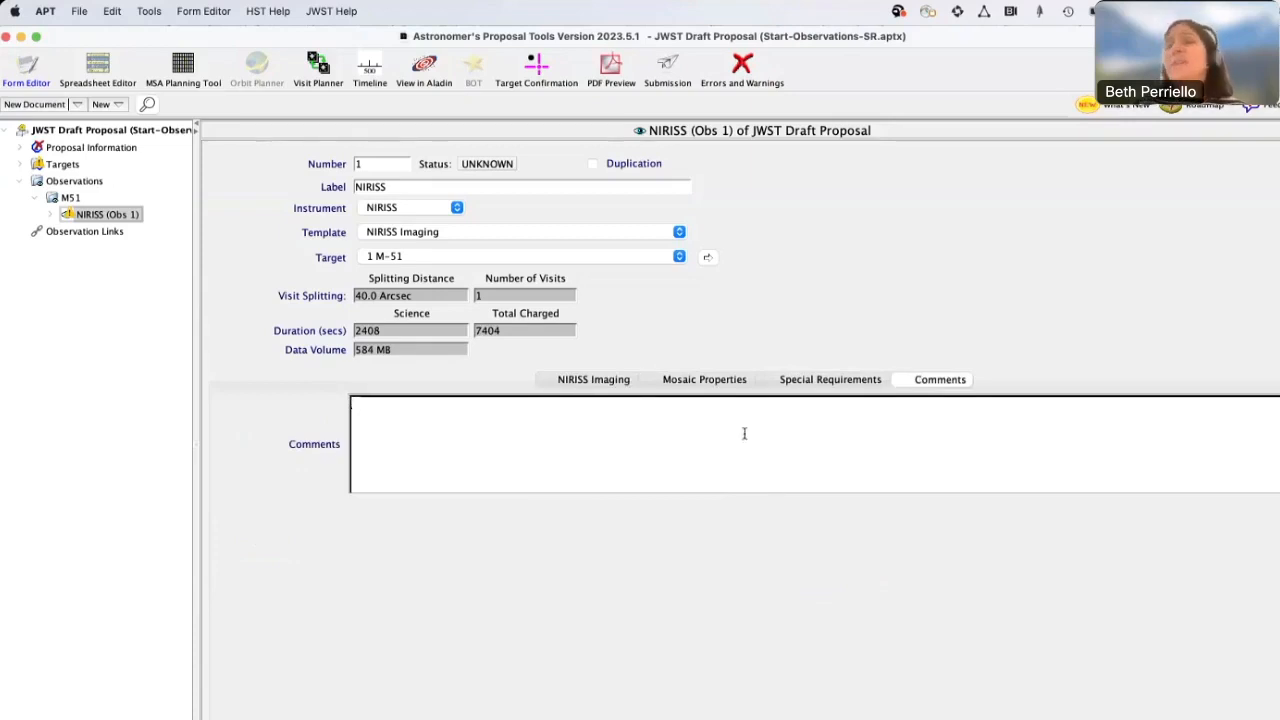
pyautogui.click(603, 380)
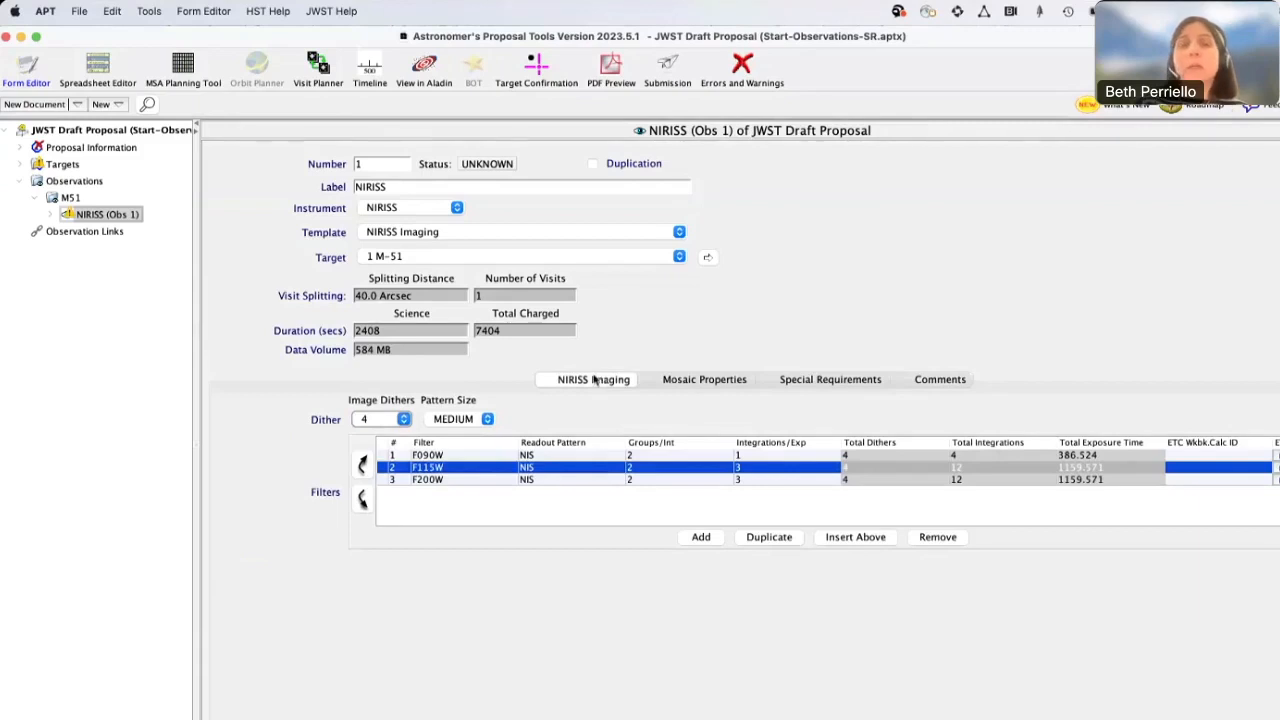
# Flag the observation as a duplication and clear the flag again
pyautogui.click(593, 165)
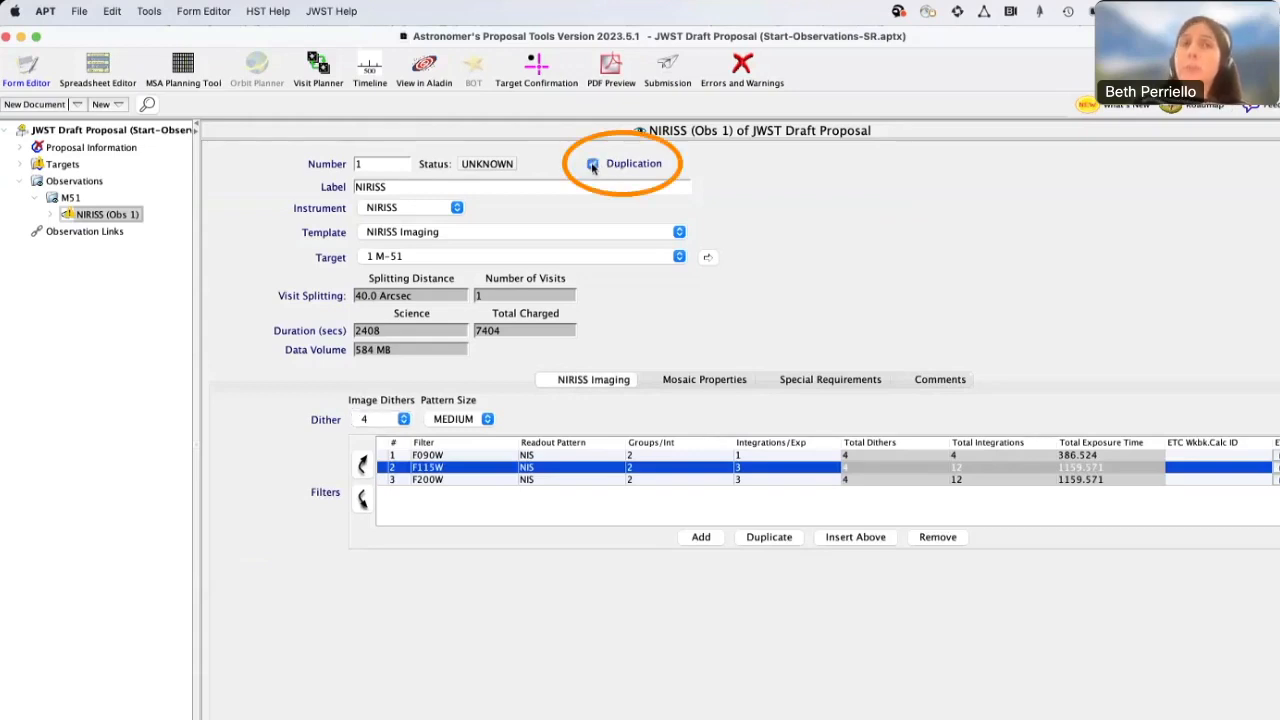
pyautogui.click(592, 164)
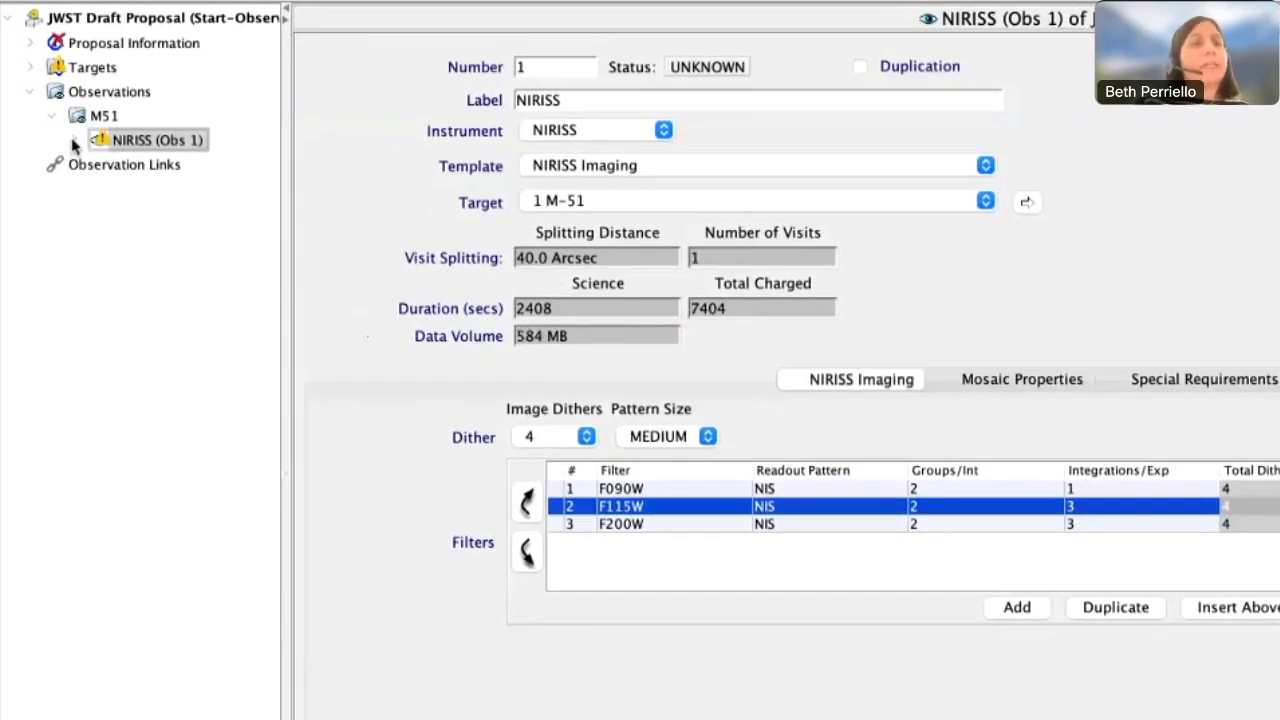
# Examine the durations, overheads and diagnostics of Visit 1:1 under the NIRISS observation, and return to the observation form
pyautogui.click(74, 140)
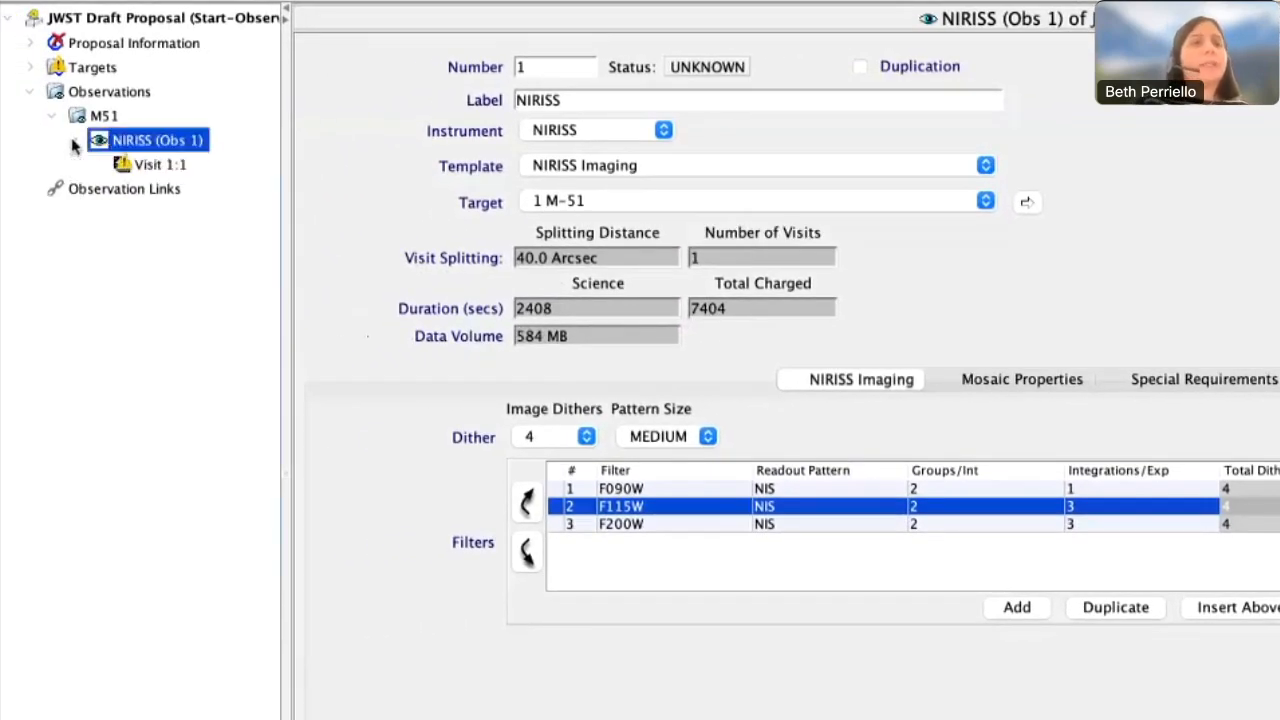
pyautogui.click(166, 168)
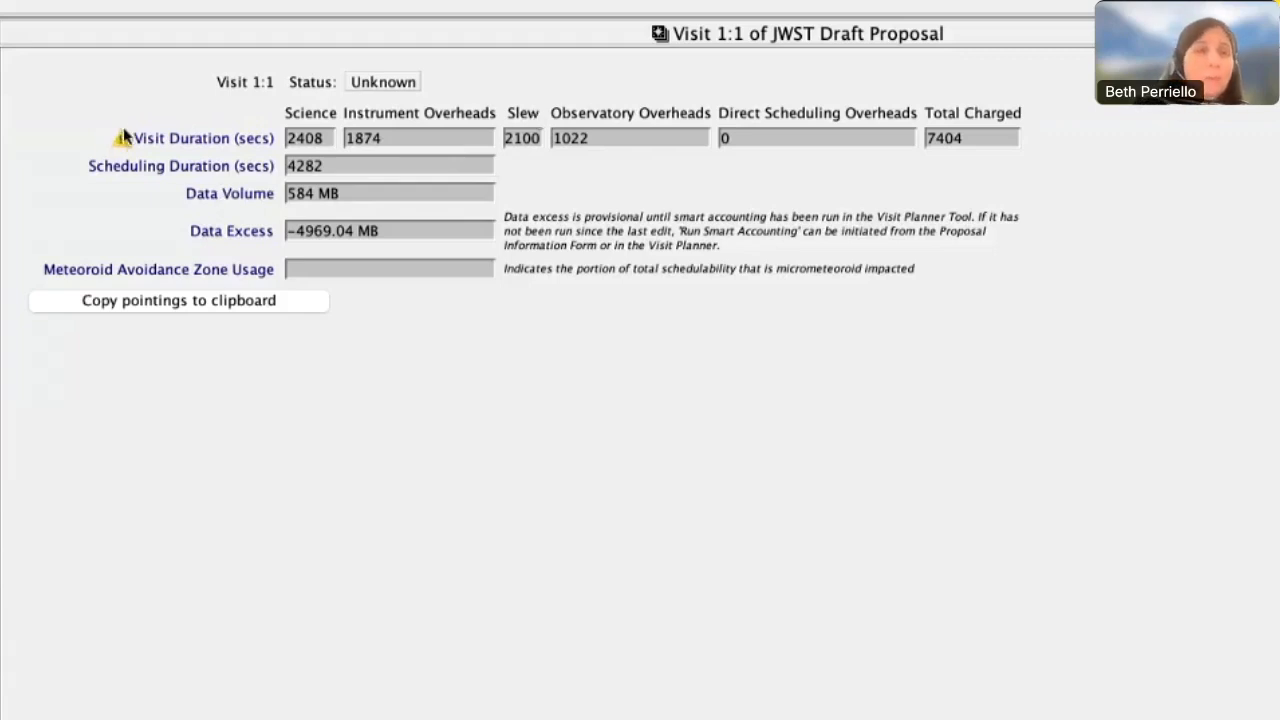
pyautogui.moveTo(116, 146)
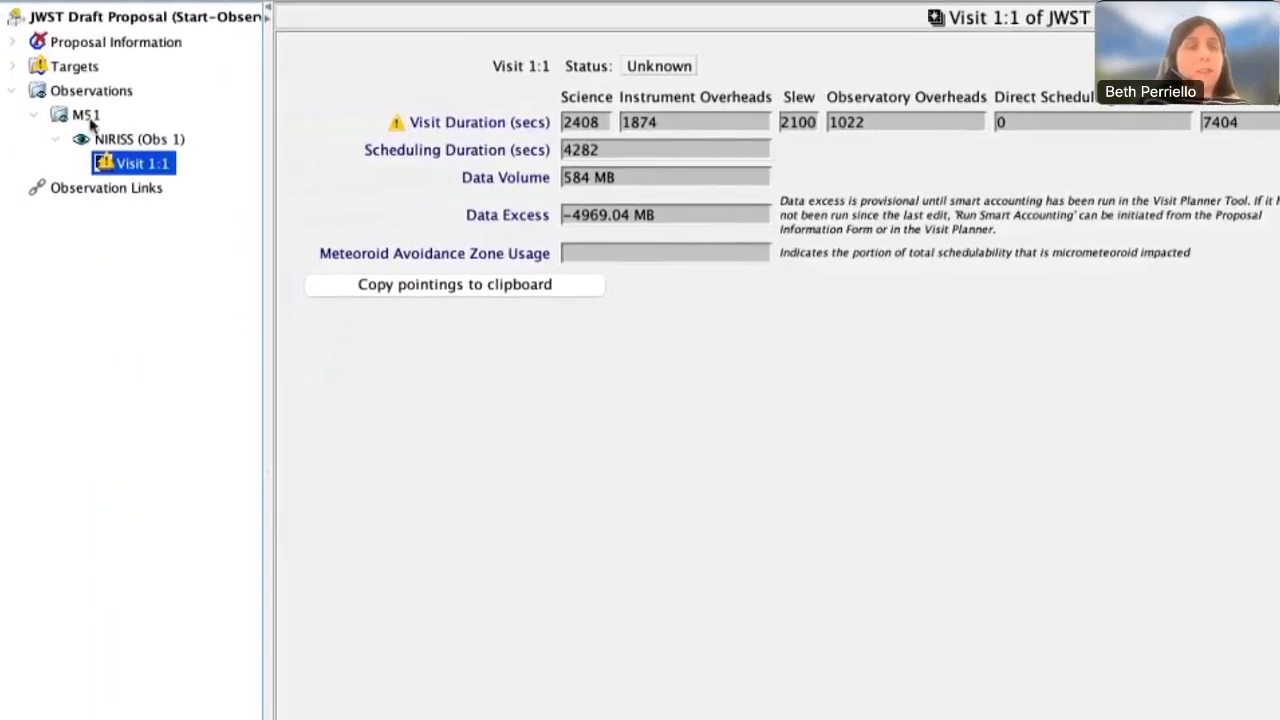
pyautogui.click(97, 139)
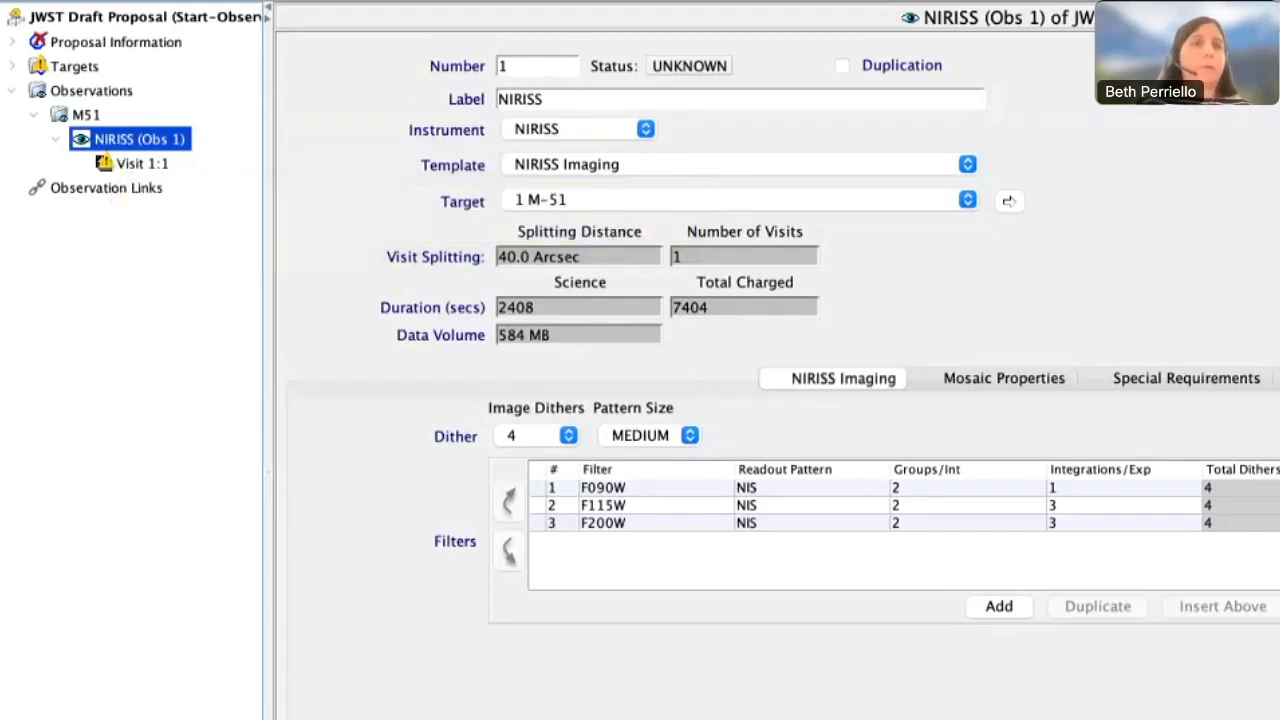
# Save a copy of the proposal on the Desktop as New.aptx
pyautogui.click(79, 10)
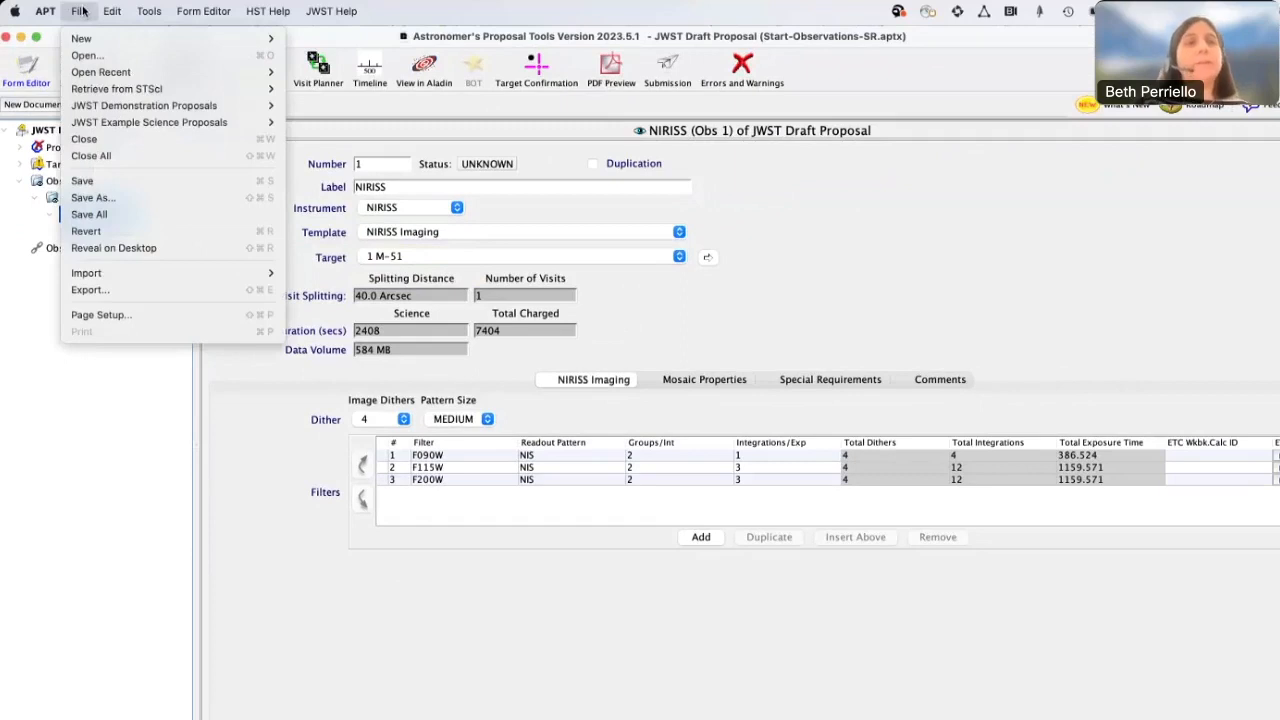
pyautogui.click(74, 200)
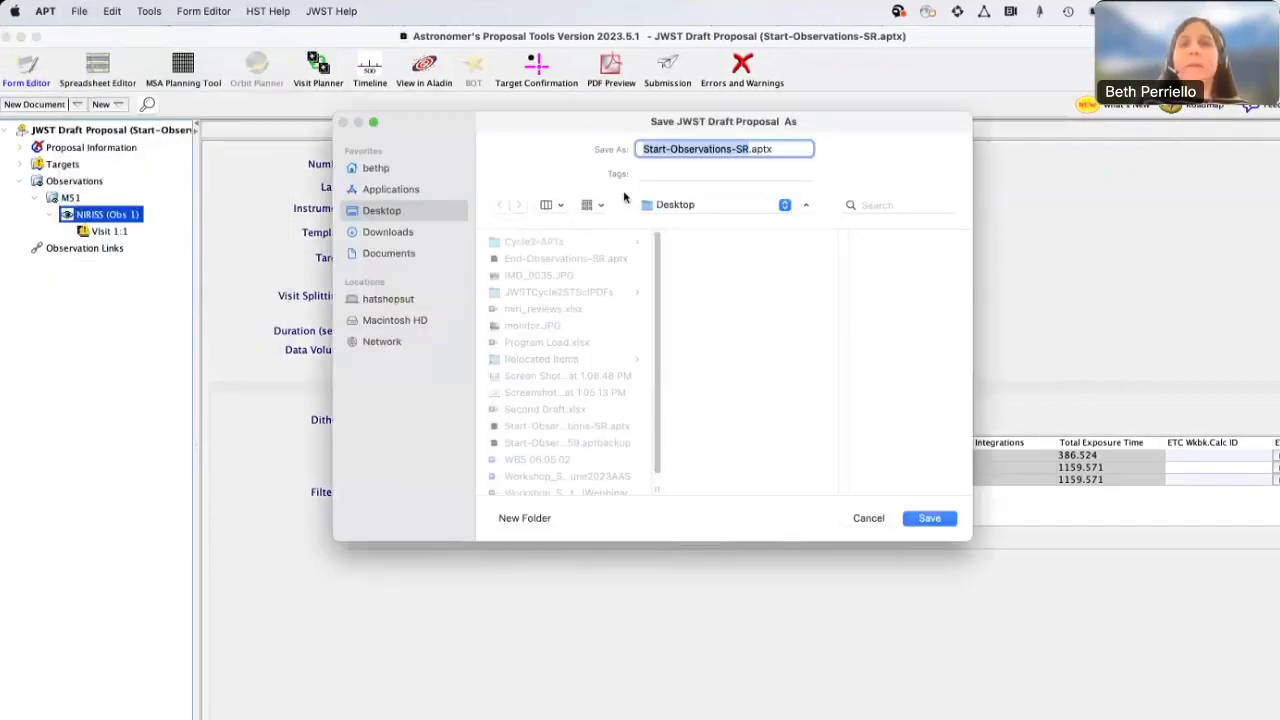
pyautogui.write('New')
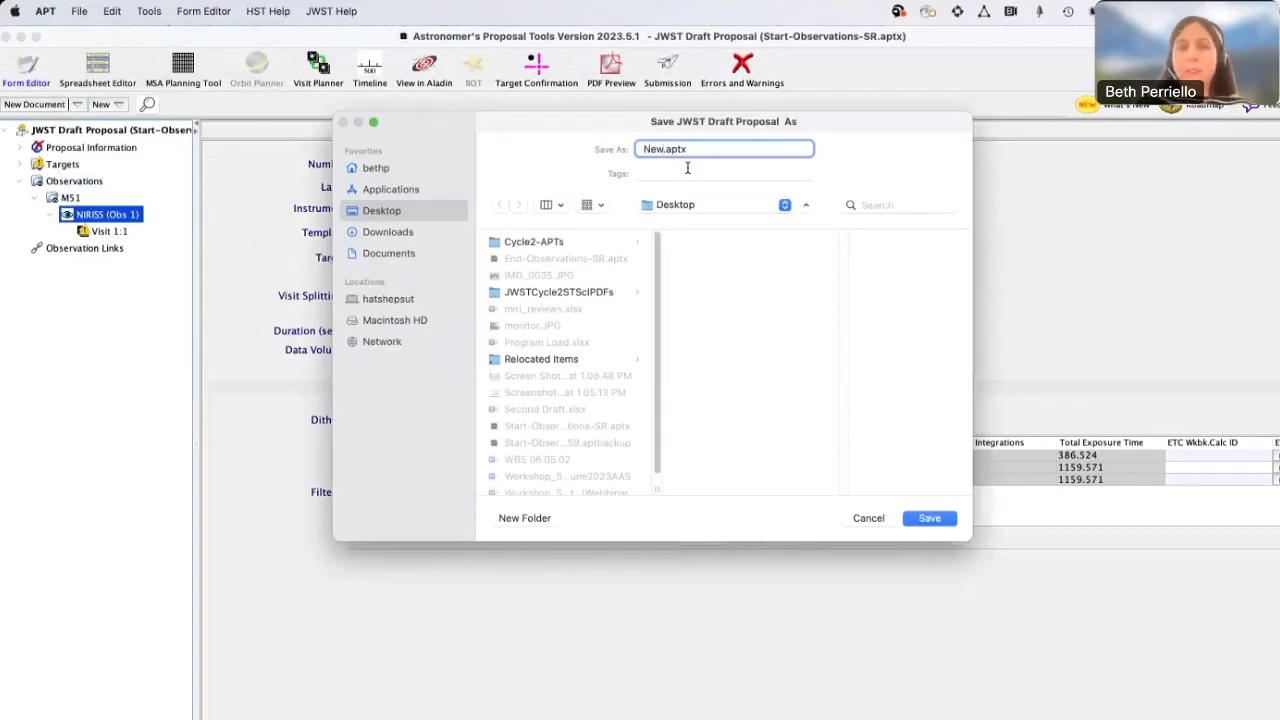
pyautogui.press('Return')
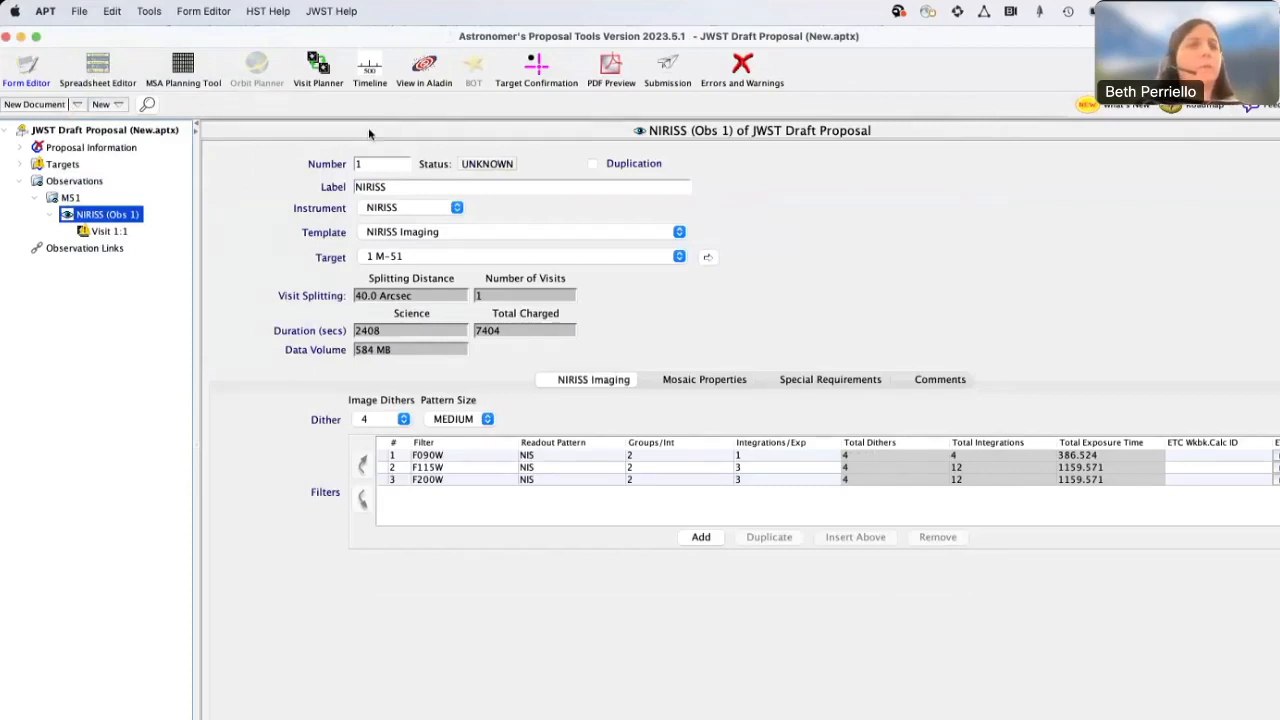
# Duplicate the NIRISS observation and set the copy's target to 2 L-248-27
pyautogui.click(51, 215)
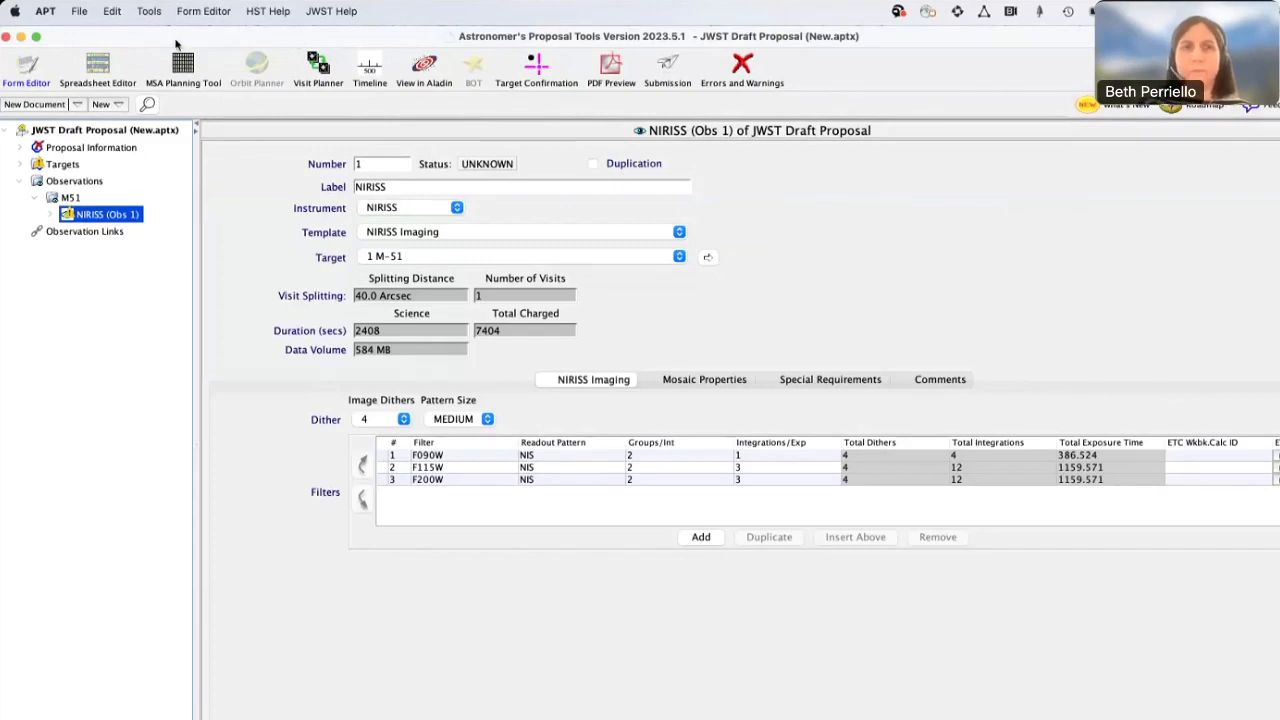
pyautogui.click(112, 11)
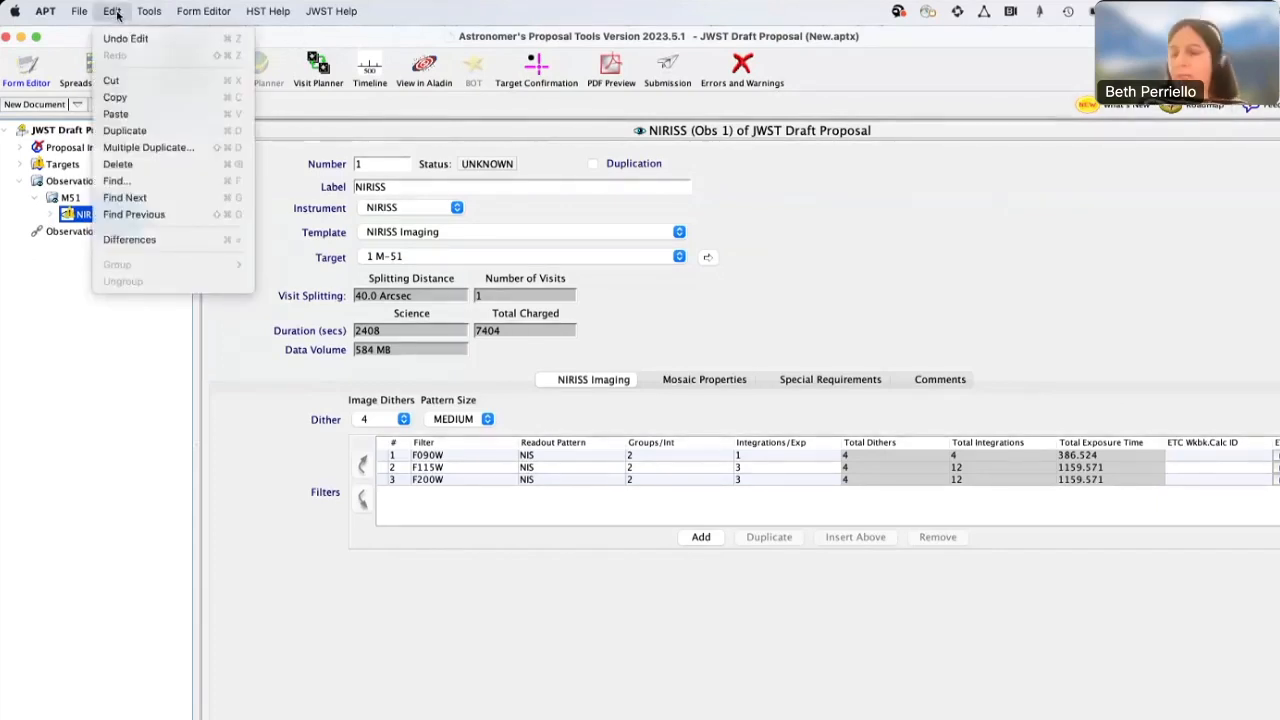
pyautogui.click(122, 131)
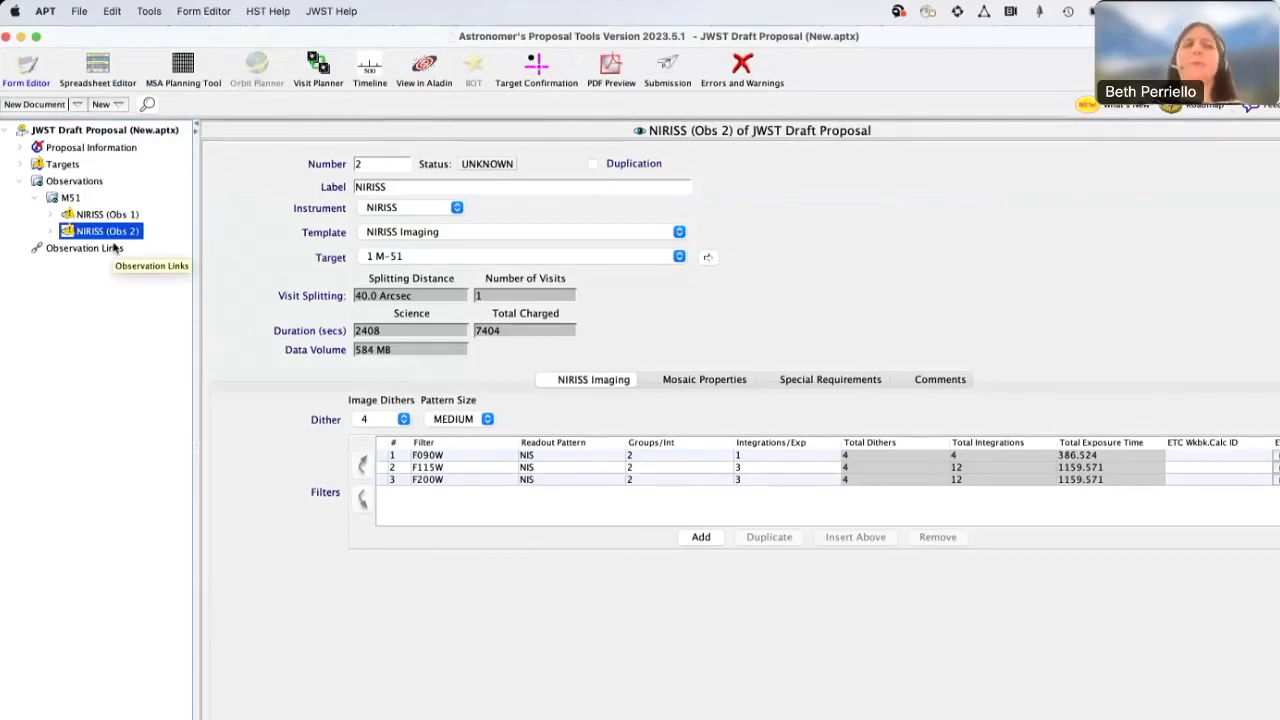
pyautogui.click(428, 257)
pyautogui.click(426, 269)
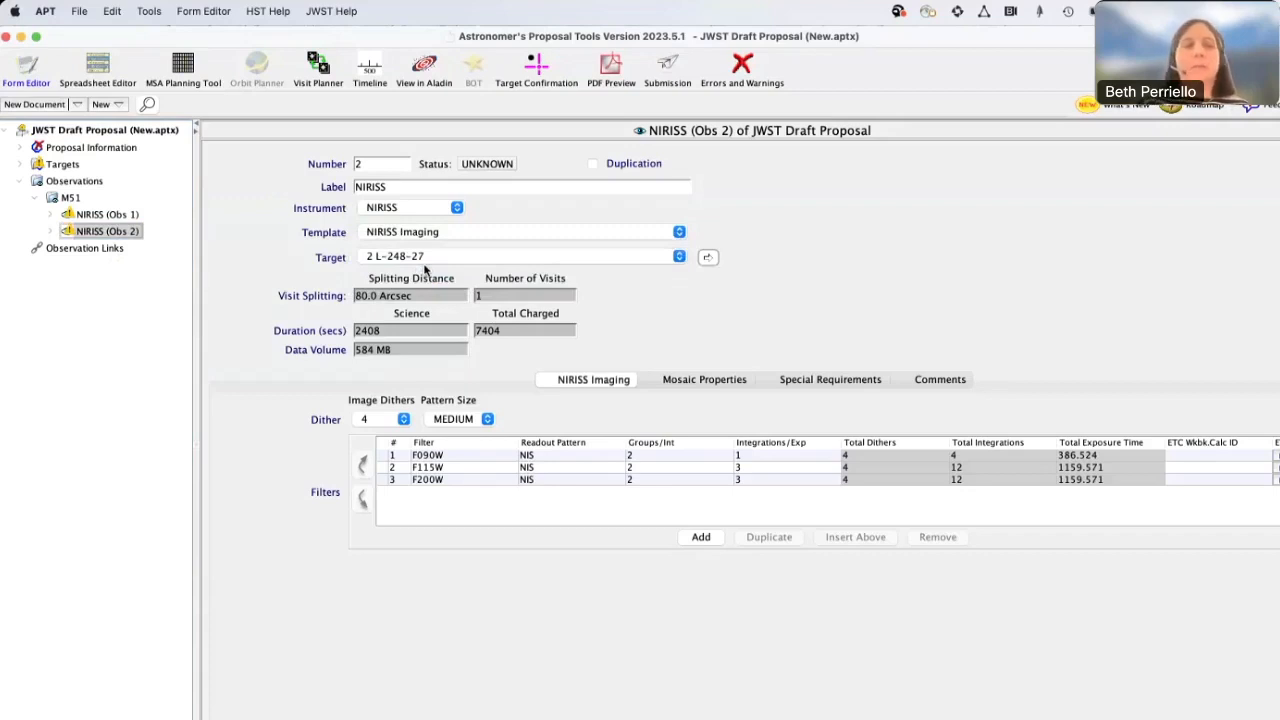
# Create 5 copies of observation 2 at once with Multiple Duplicate
pyautogui.click(110, 13)
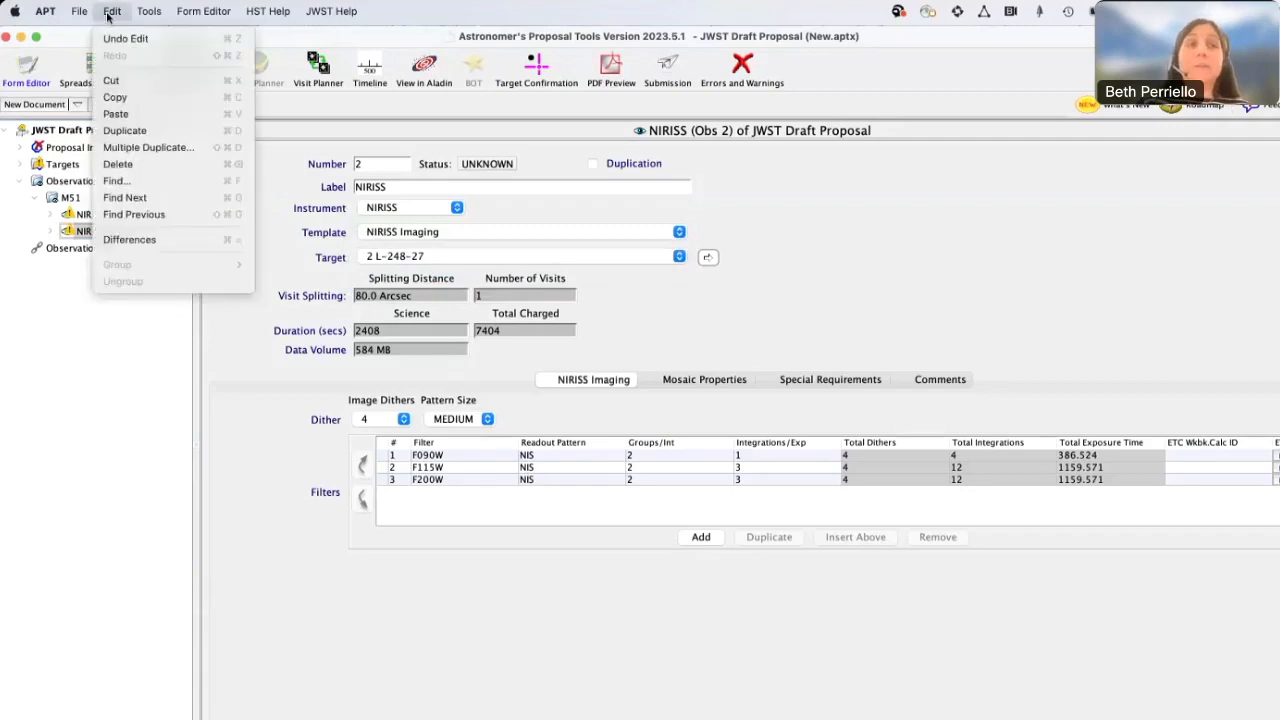
pyautogui.click(130, 147)
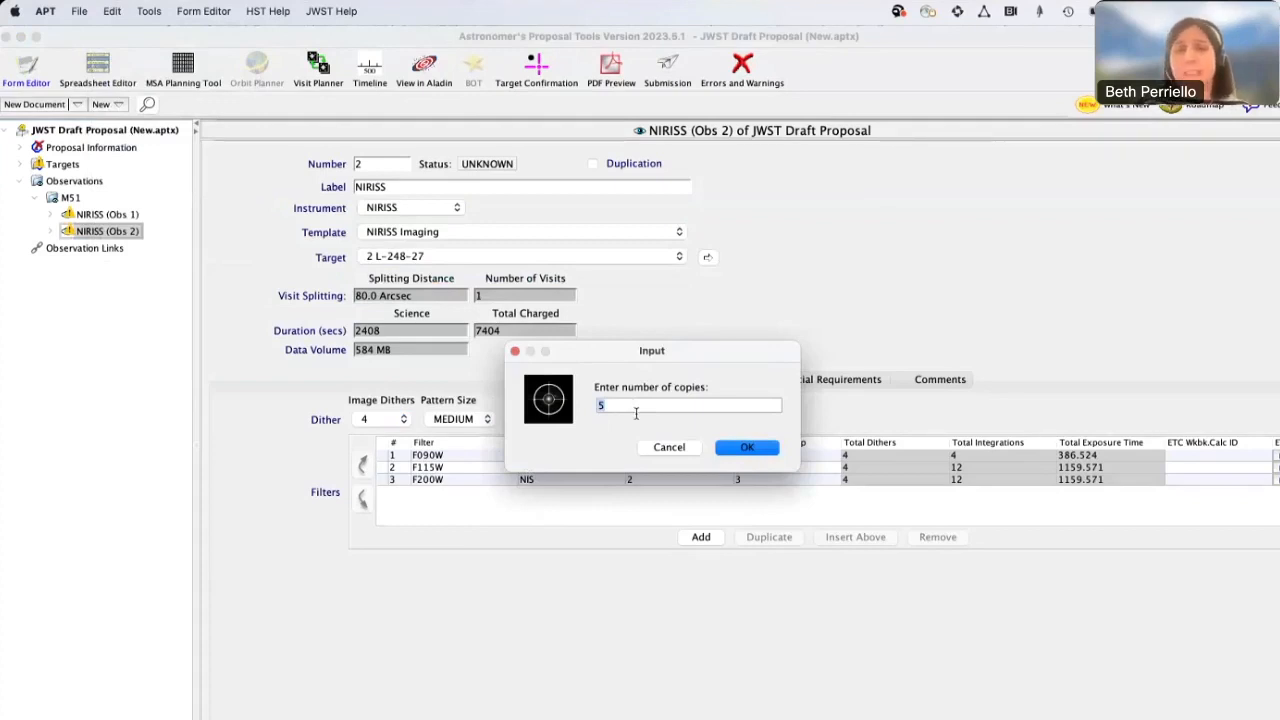
pyautogui.click(737, 450)
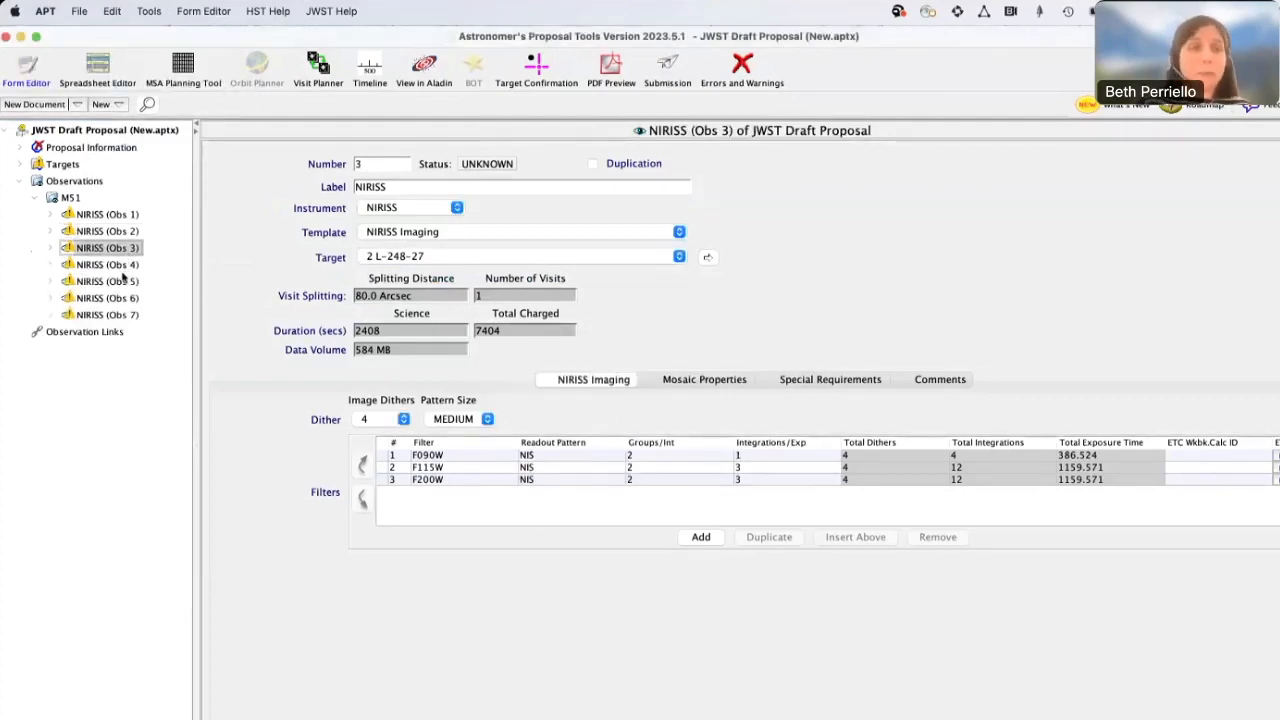
pyautogui.moveTo(125, 317)
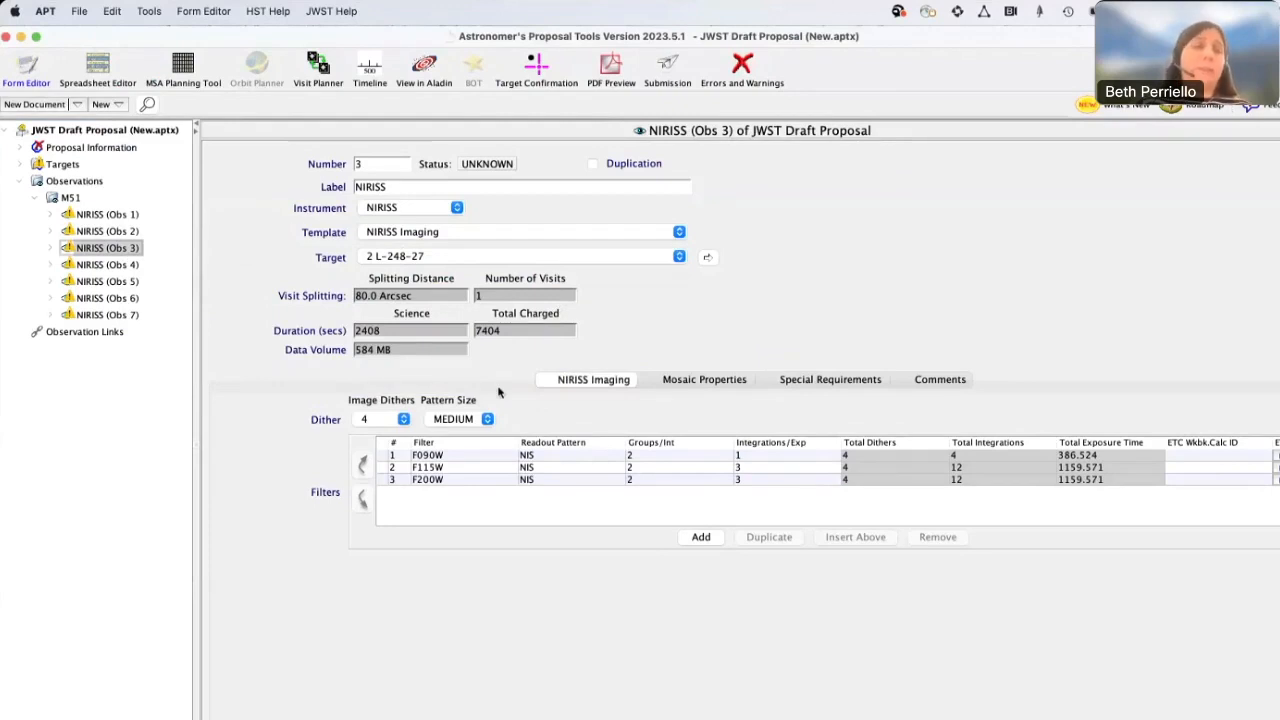
# Compare NIRISS observations 1 and 2 by displaying the differences between them
pyautogui.moveTo(95, 217)
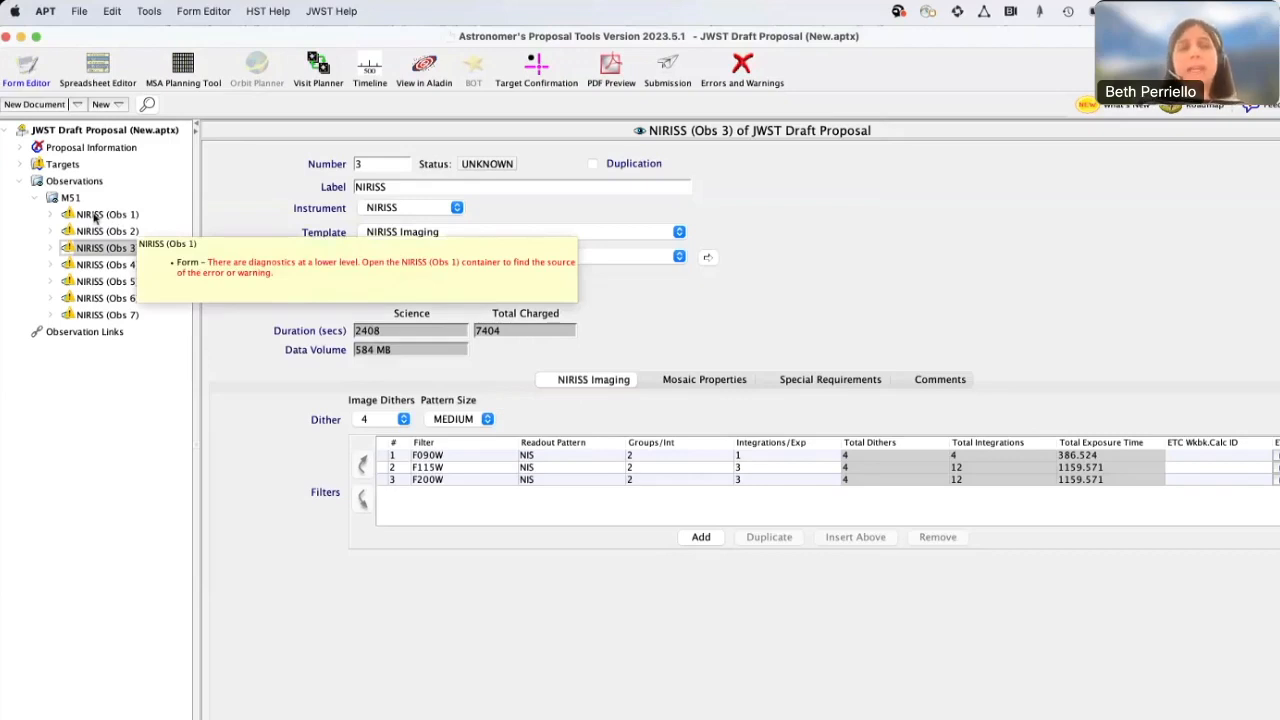
pyautogui.click(95, 218)
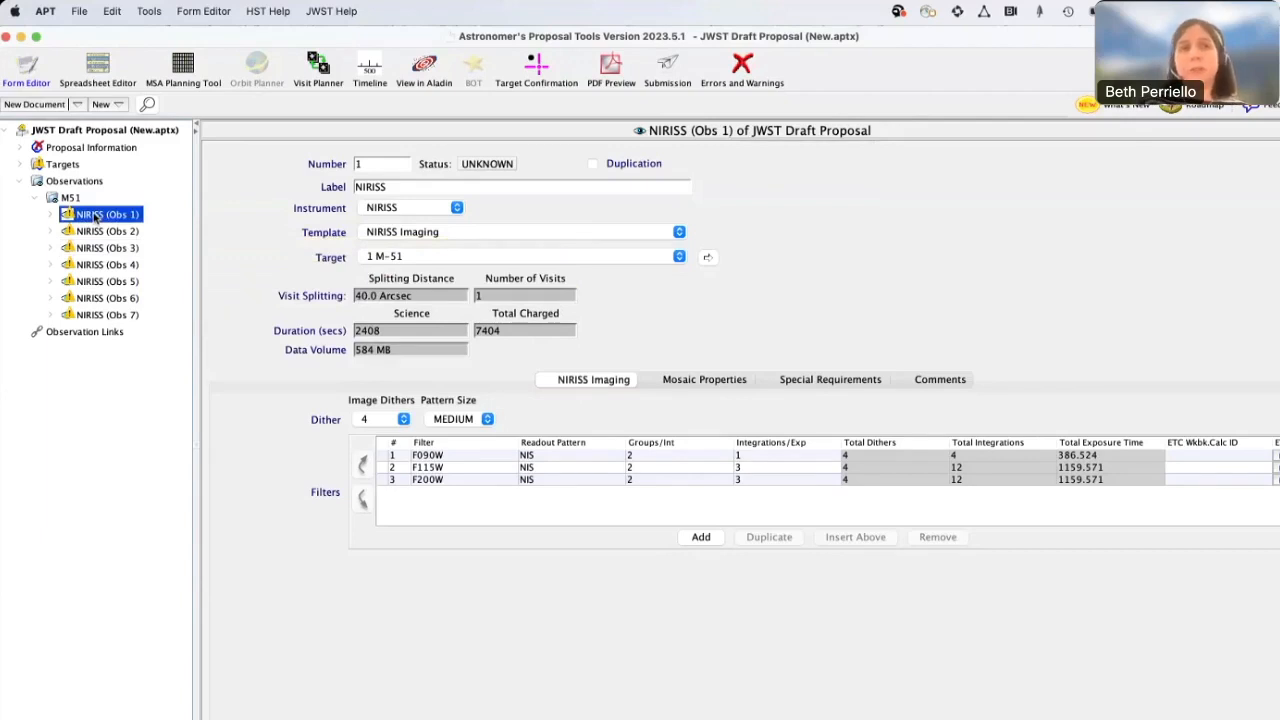
pyautogui.moveTo(110, 221)
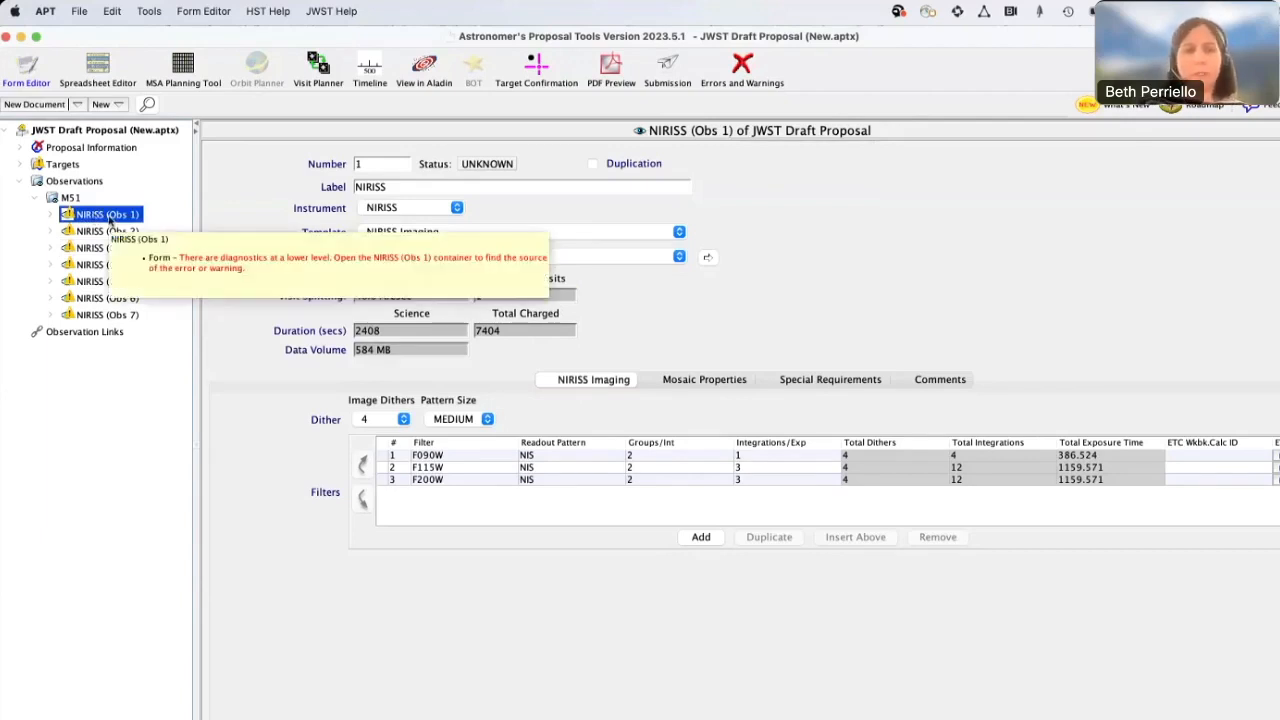
pyautogui.keyDown('shift'); pyautogui.click(103, 232); pyautogui.keyUp('shift')
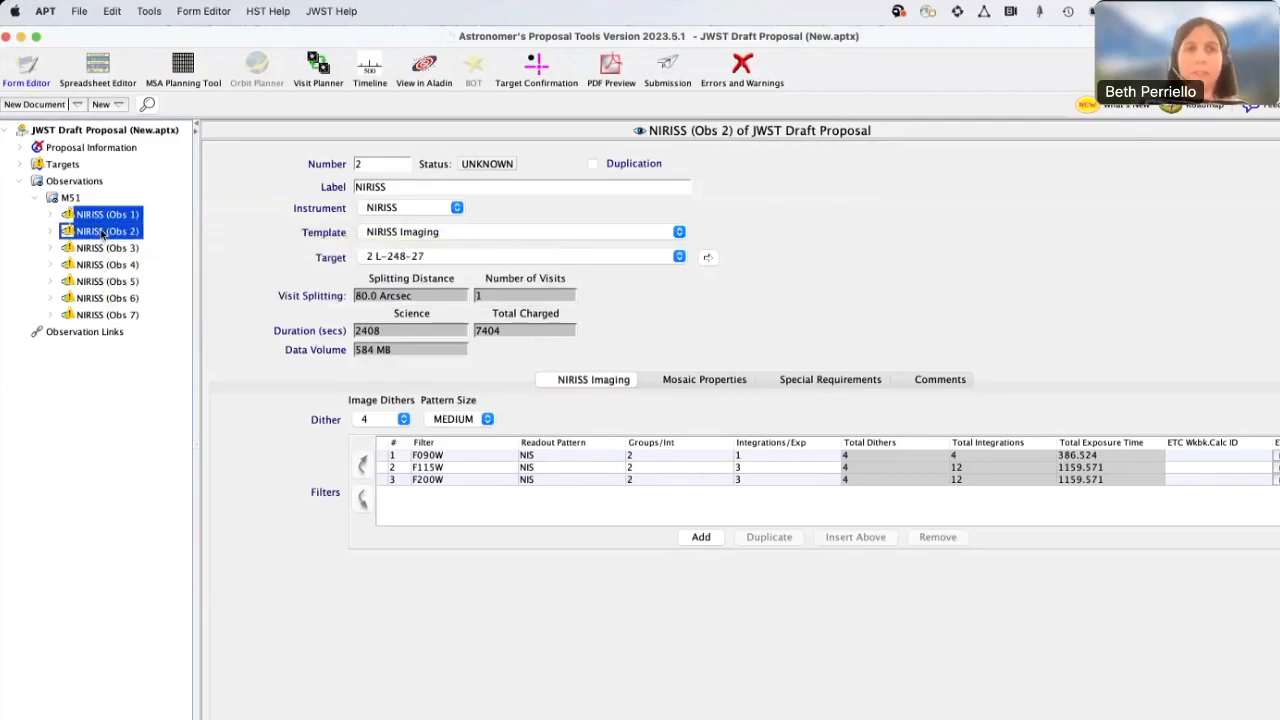
pyautogui.click(113, 12)
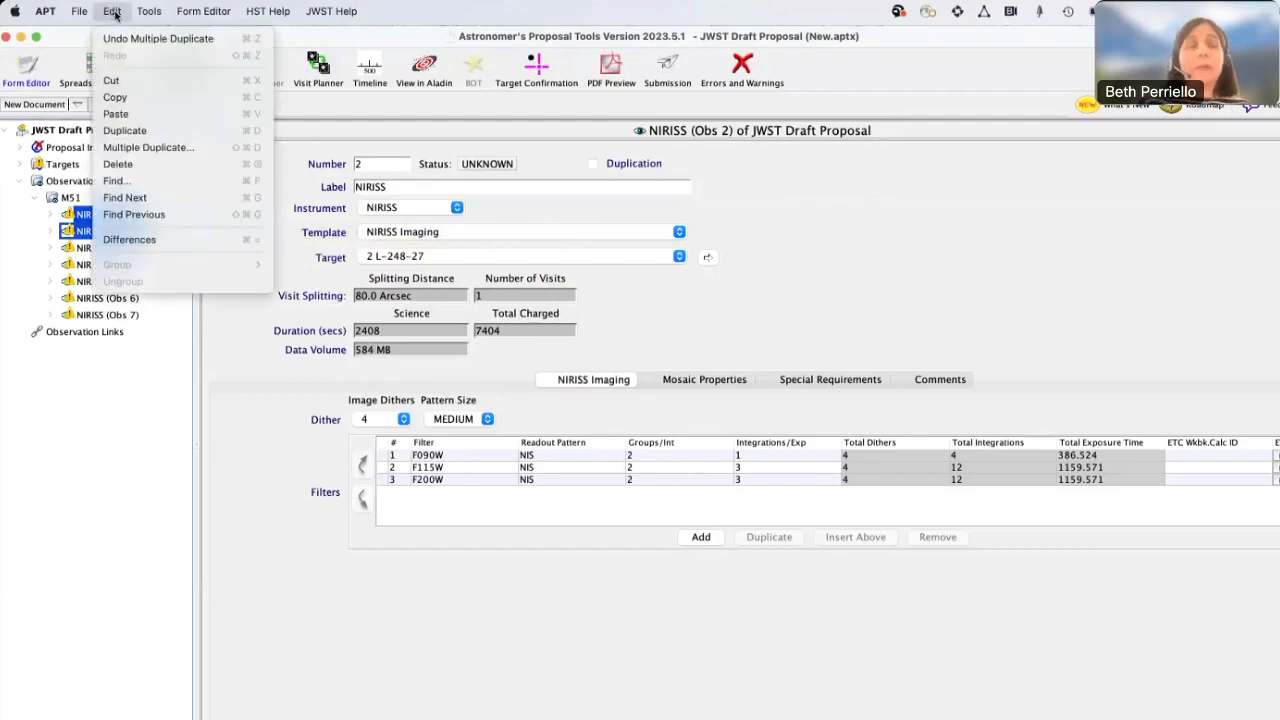
pyautogui.click(129, 240)
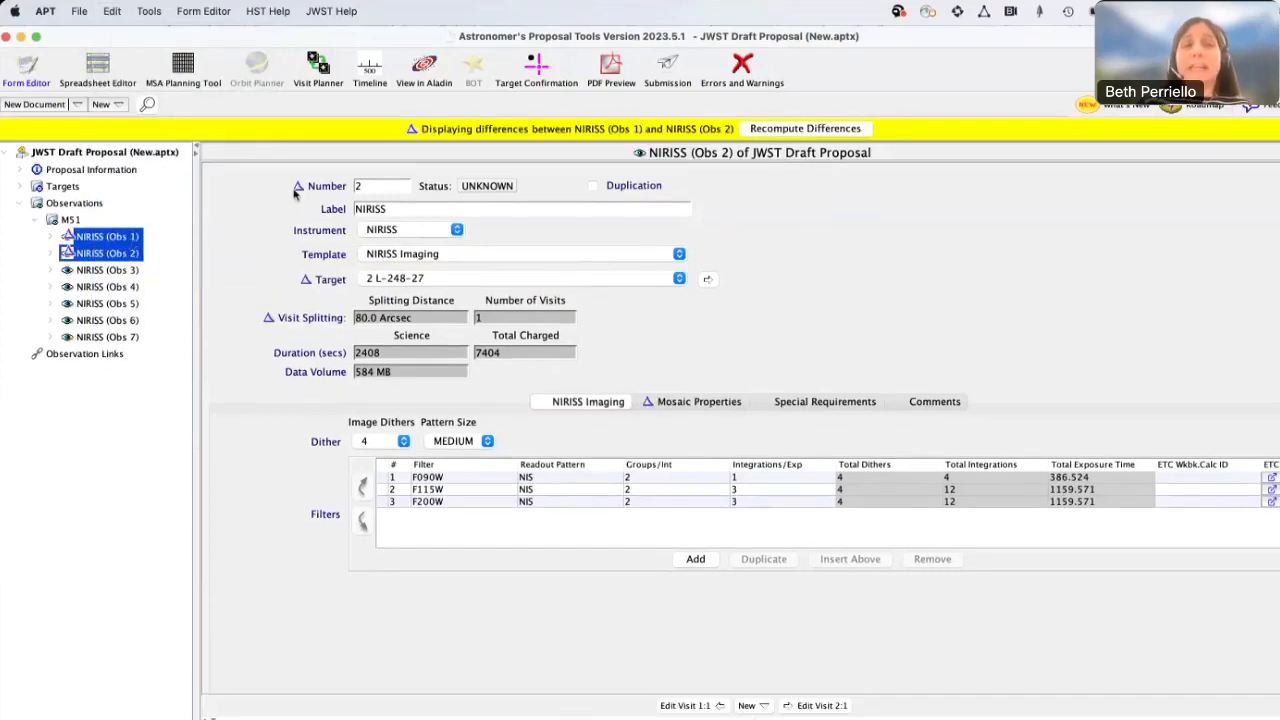
# Dismiss the differences display and revert New.aptx to its most recently saved version, discarding the changes
pyautogui.moveTo(299, 194)
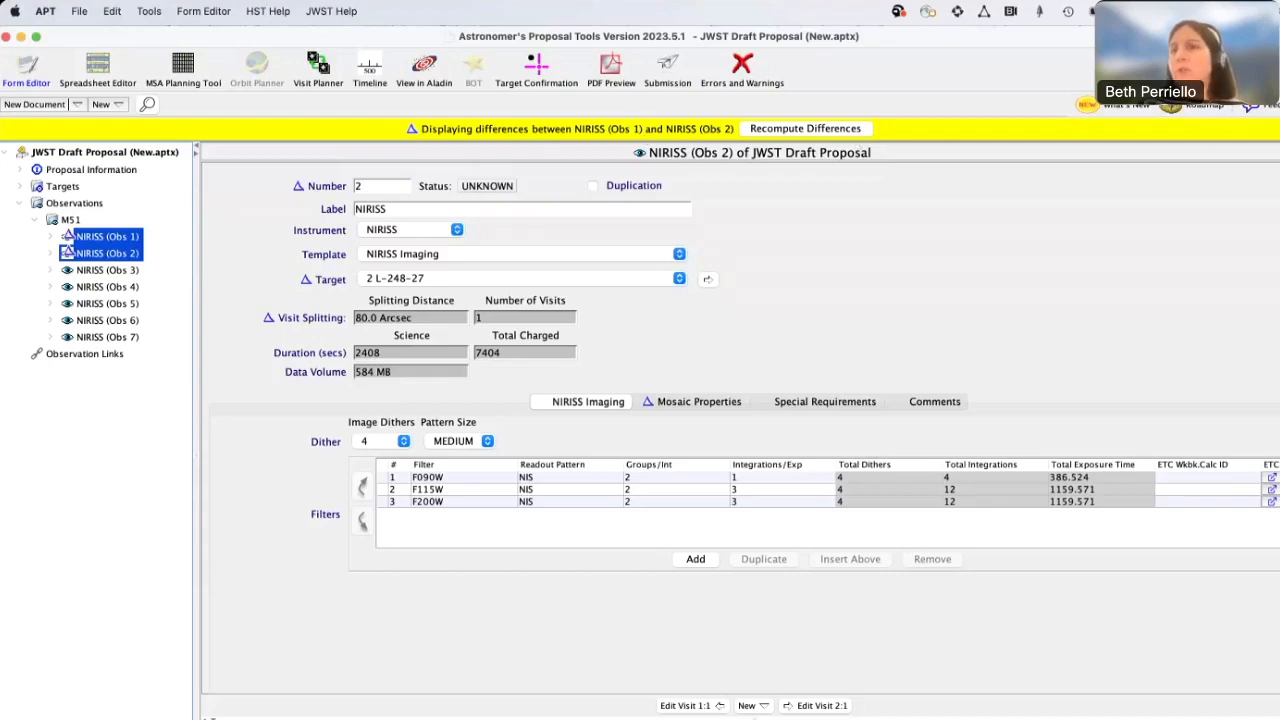
pyautogui.click(1278, 129)
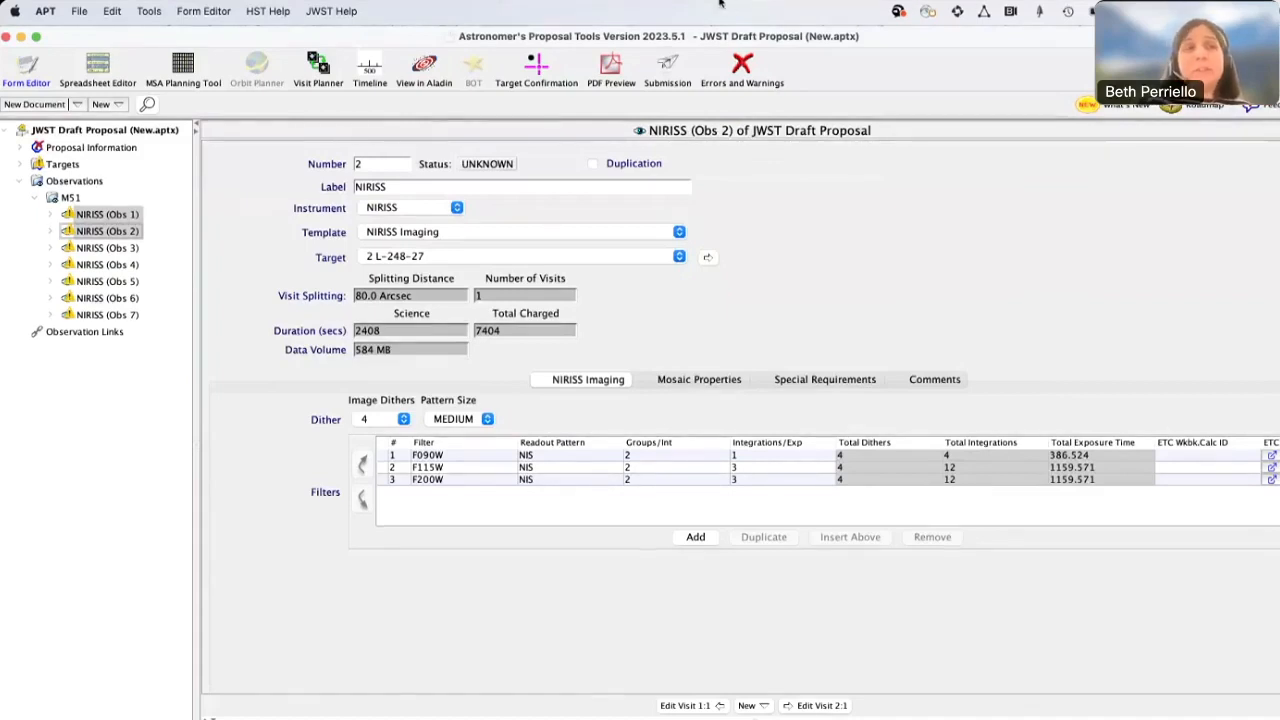
pyautogui.click(80, 12)
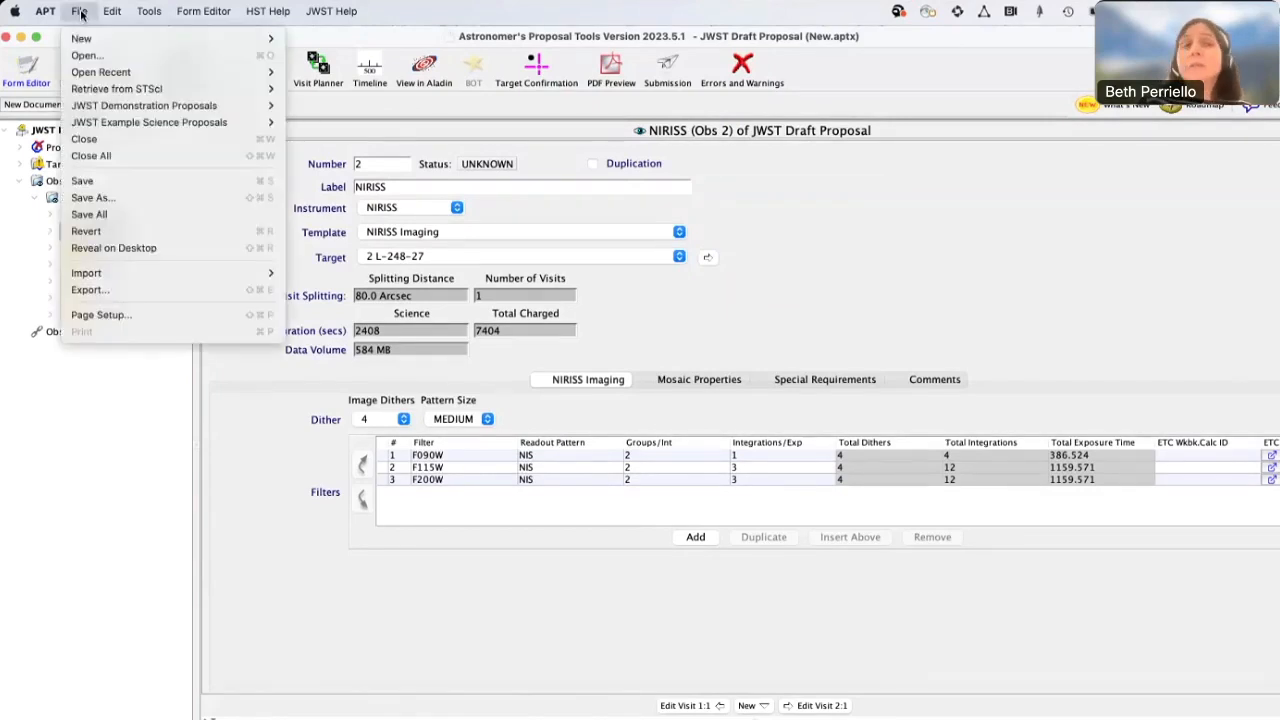
pyautogui.click(95, 233)
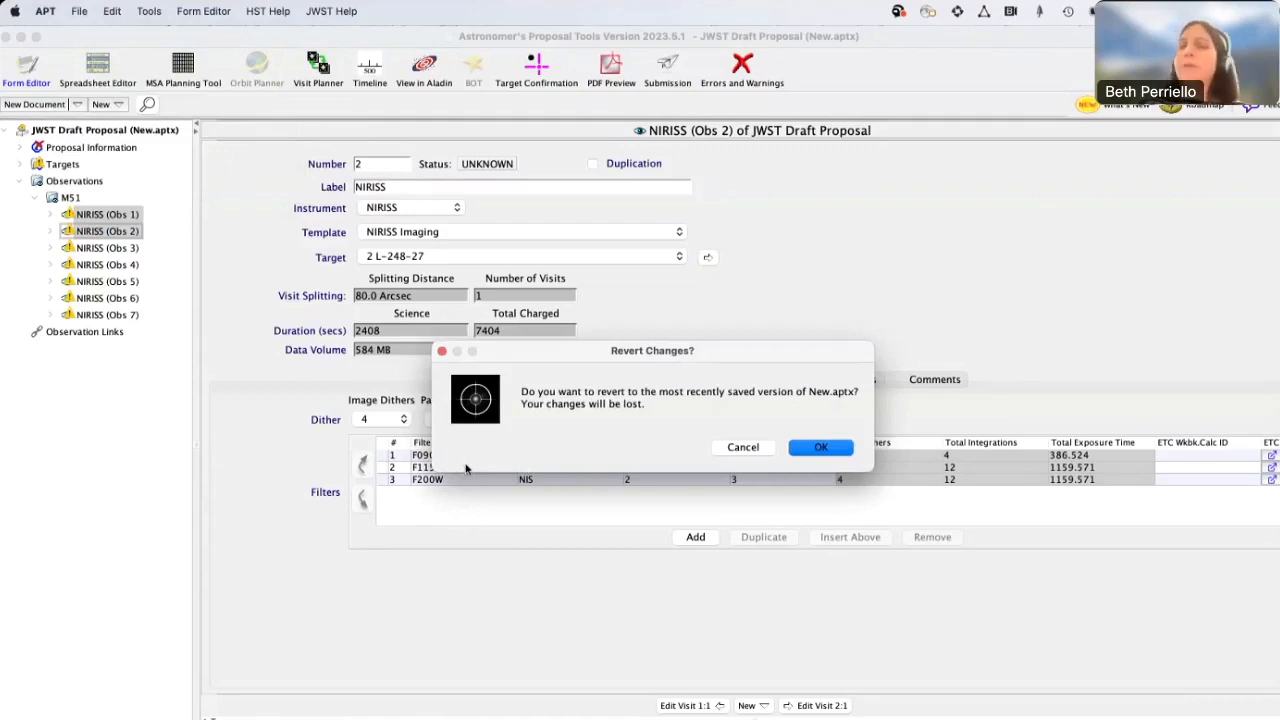
pyautogui.click(821, 447)
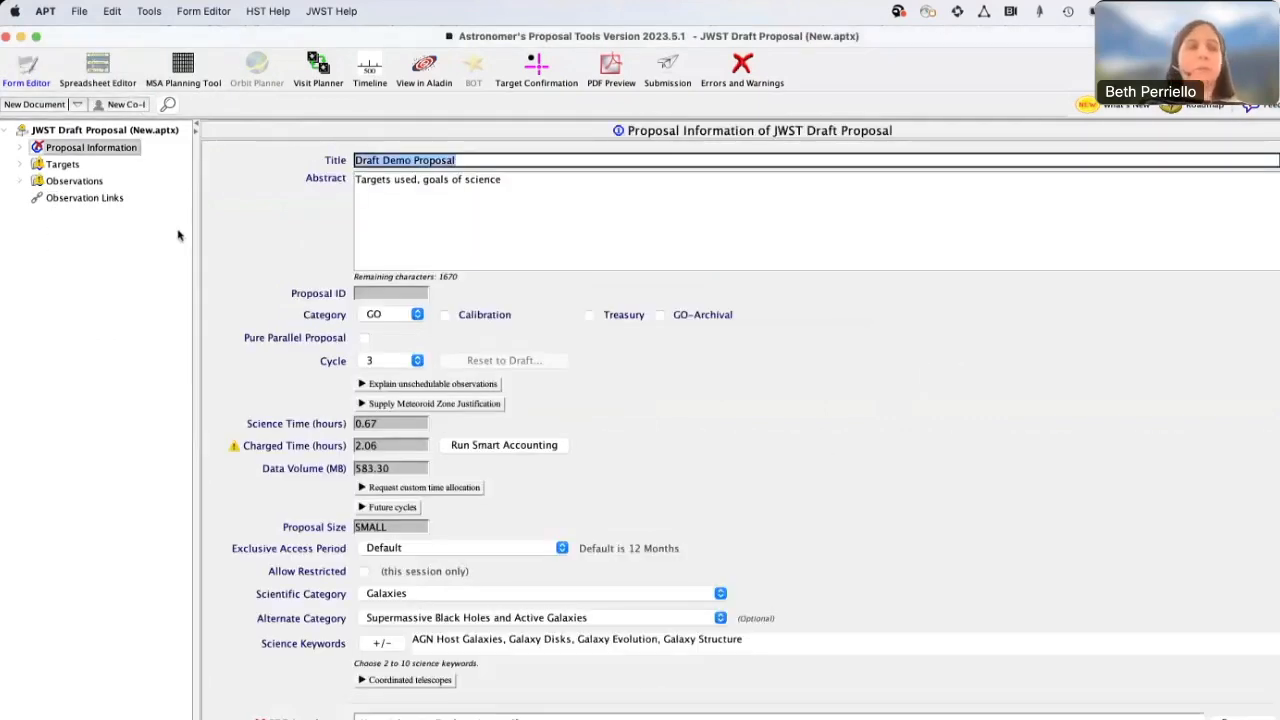
# Add a new observation folder alongside the M51 folder and label it Exoplanet
pyautogui.click(20, 182)
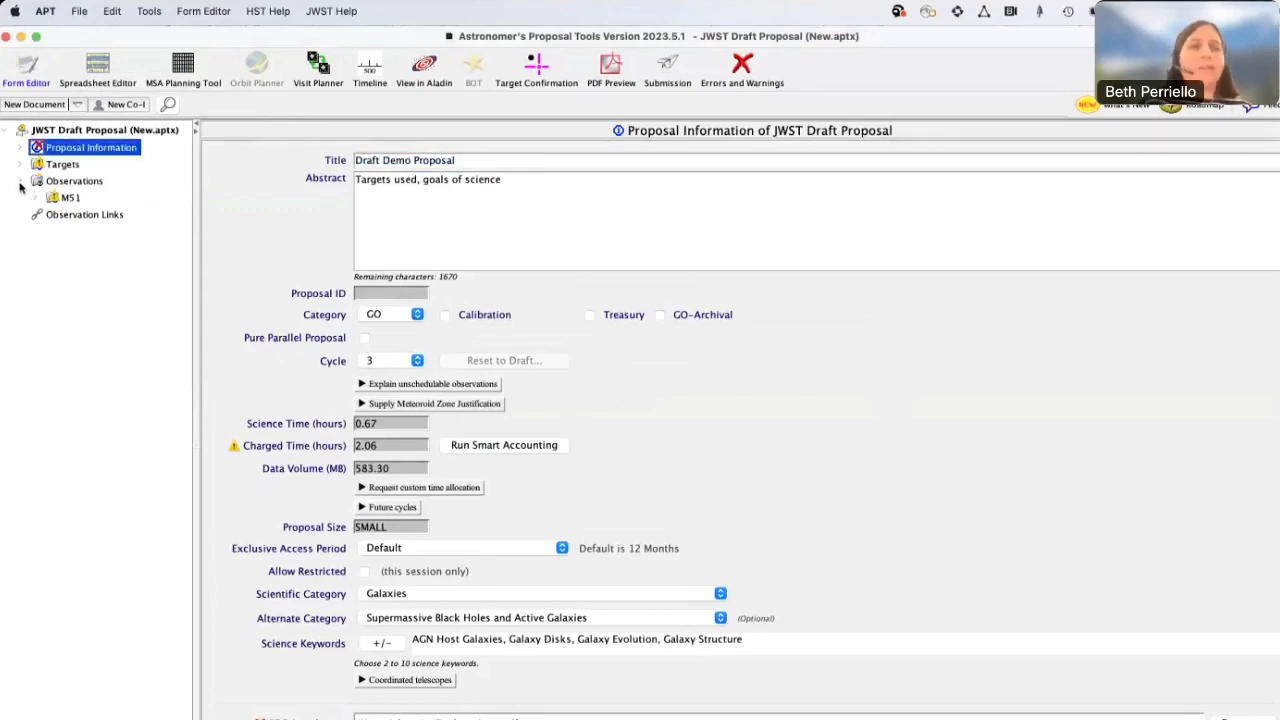
pyautogui.click(34, 198)
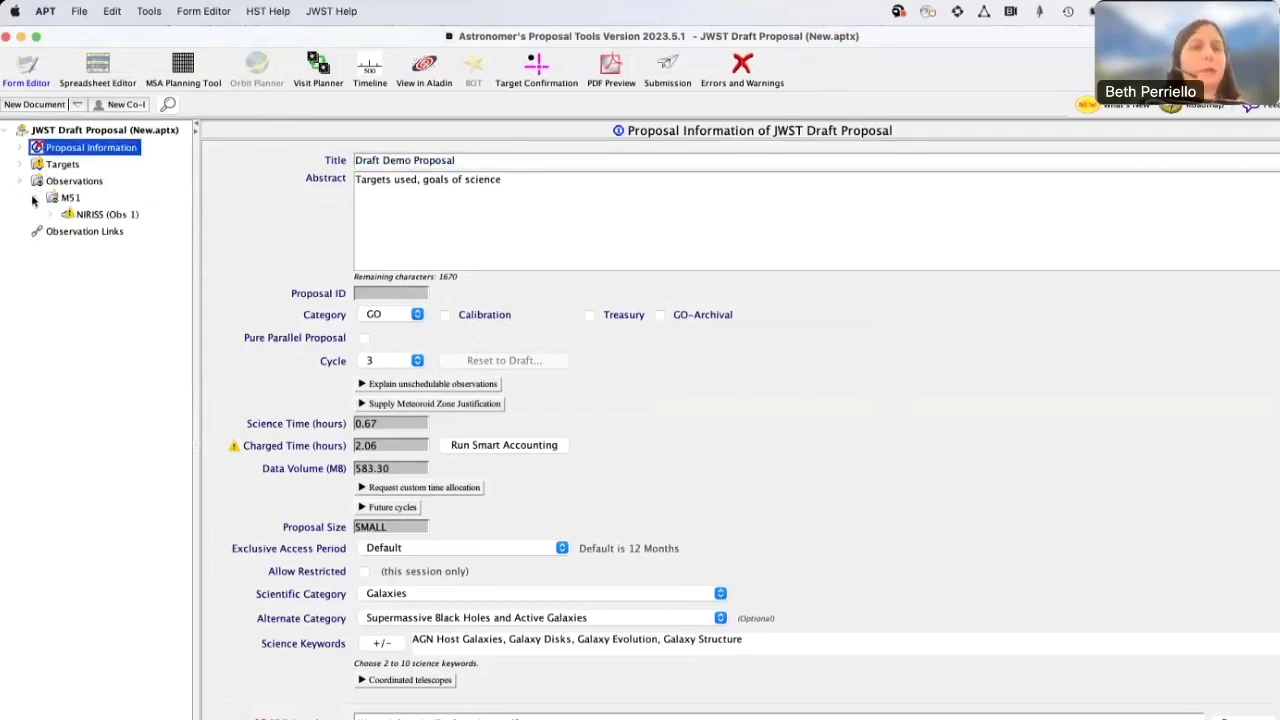
pyautogui.click(116, 216)
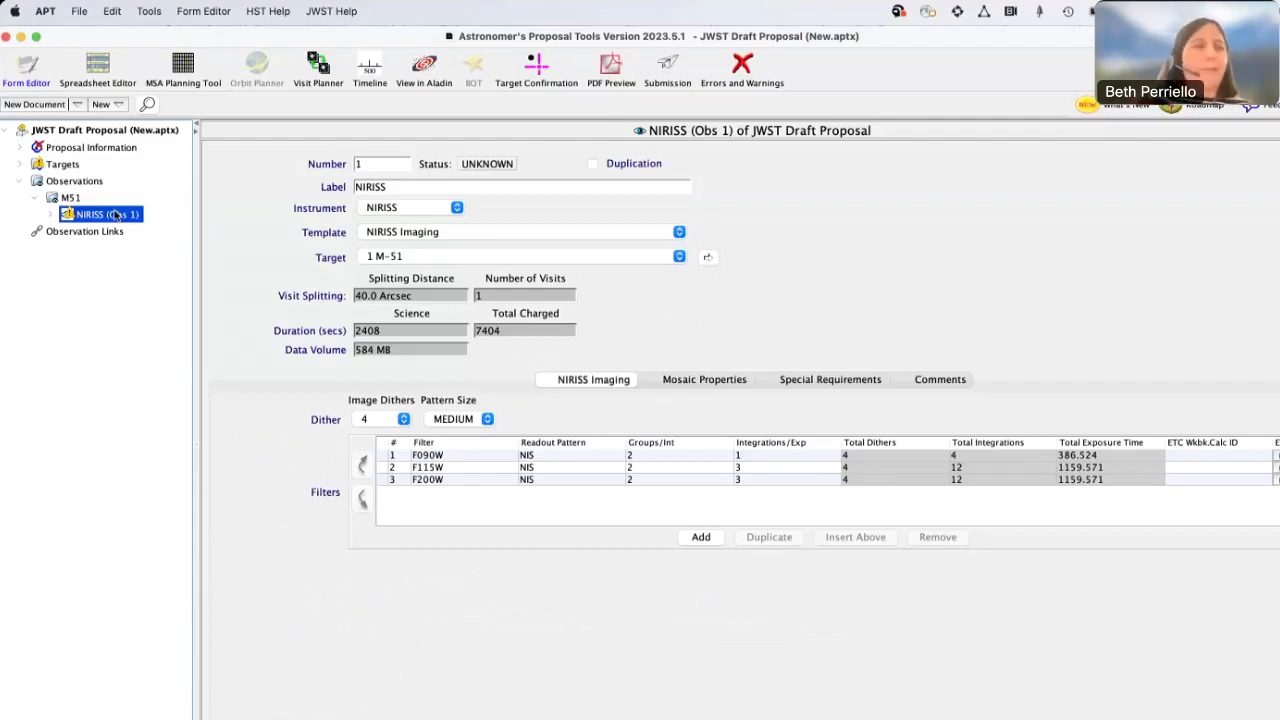
pyautogui.click(119, 105)
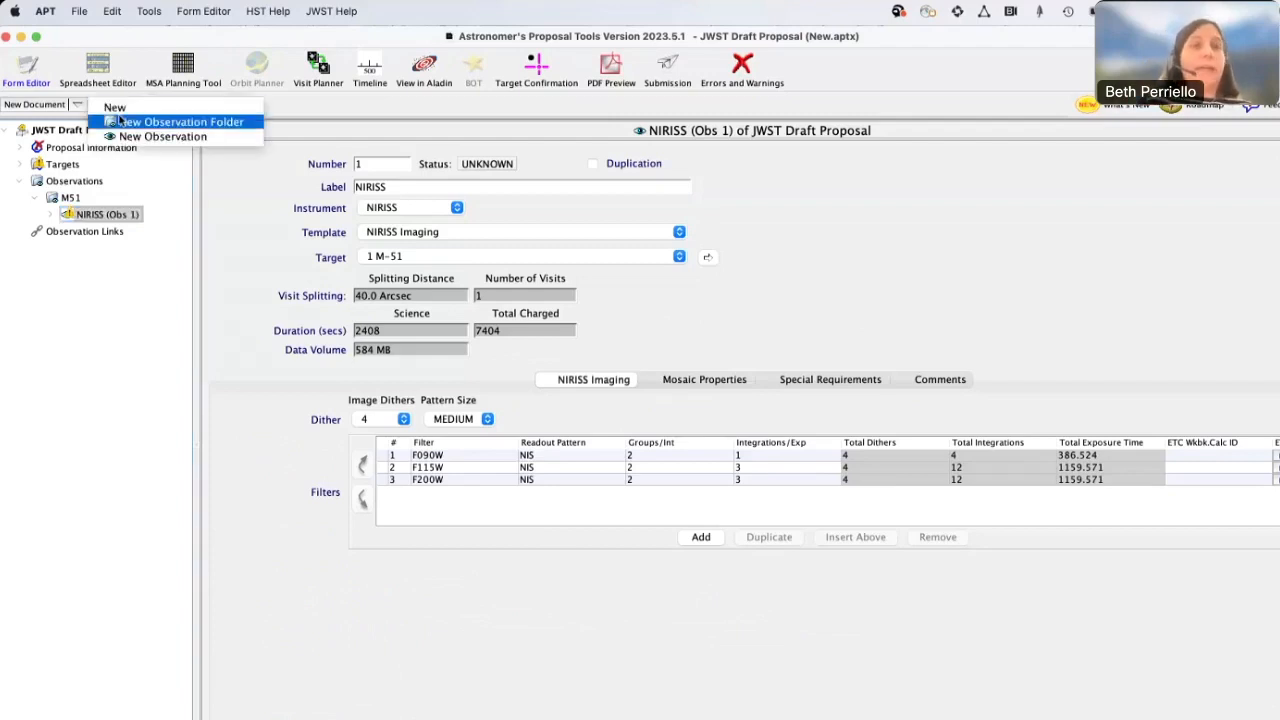
pyautogui.click(175, 121)
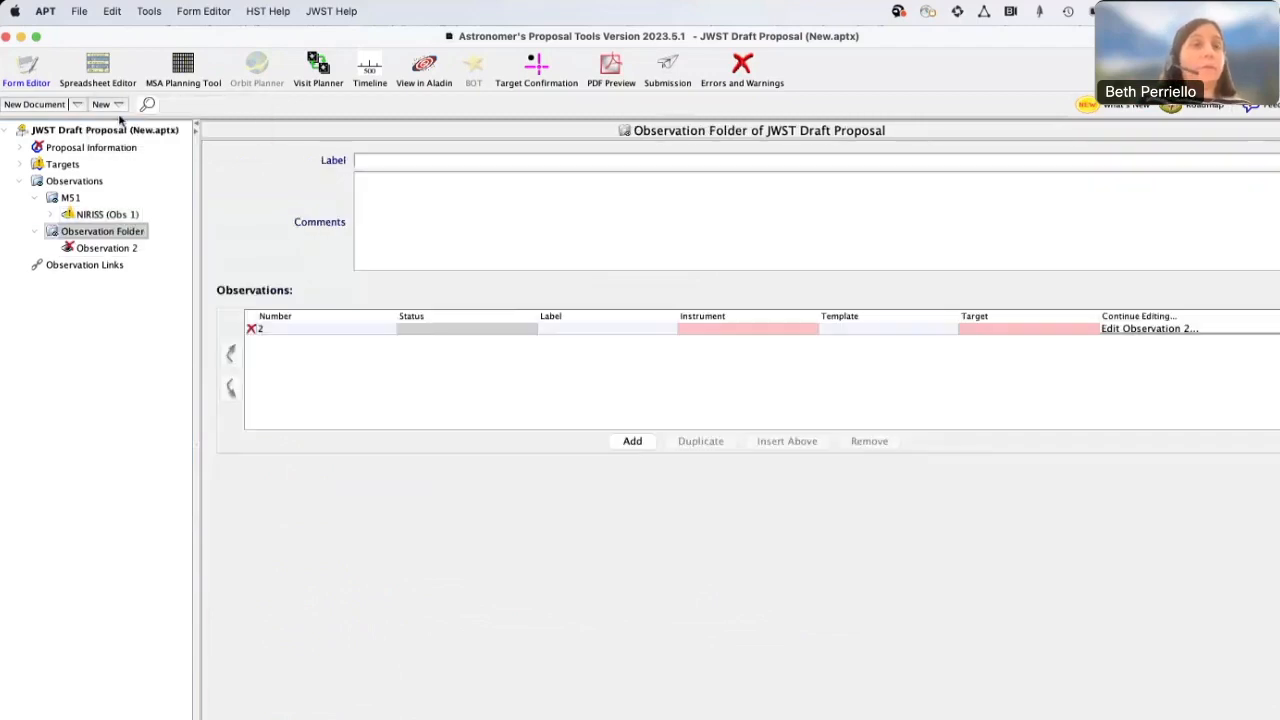
pyautogui.click(382, 164)
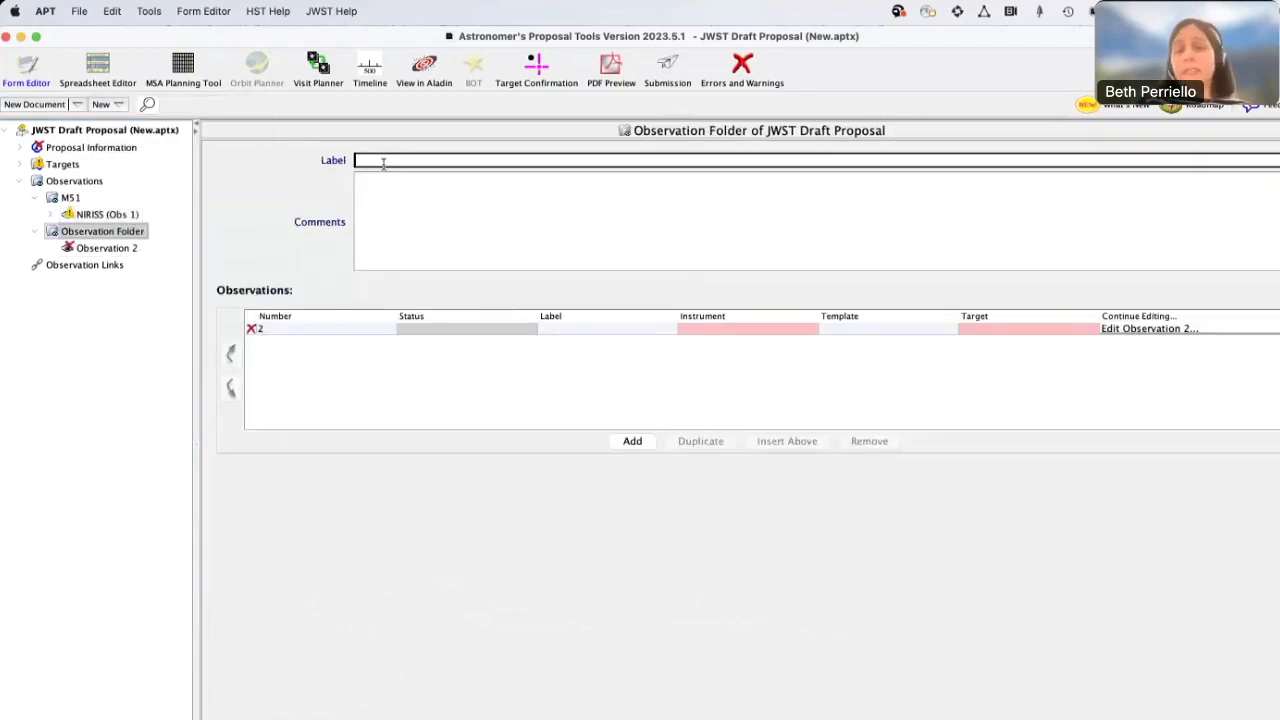
pyautogui.write('Exoplanet')
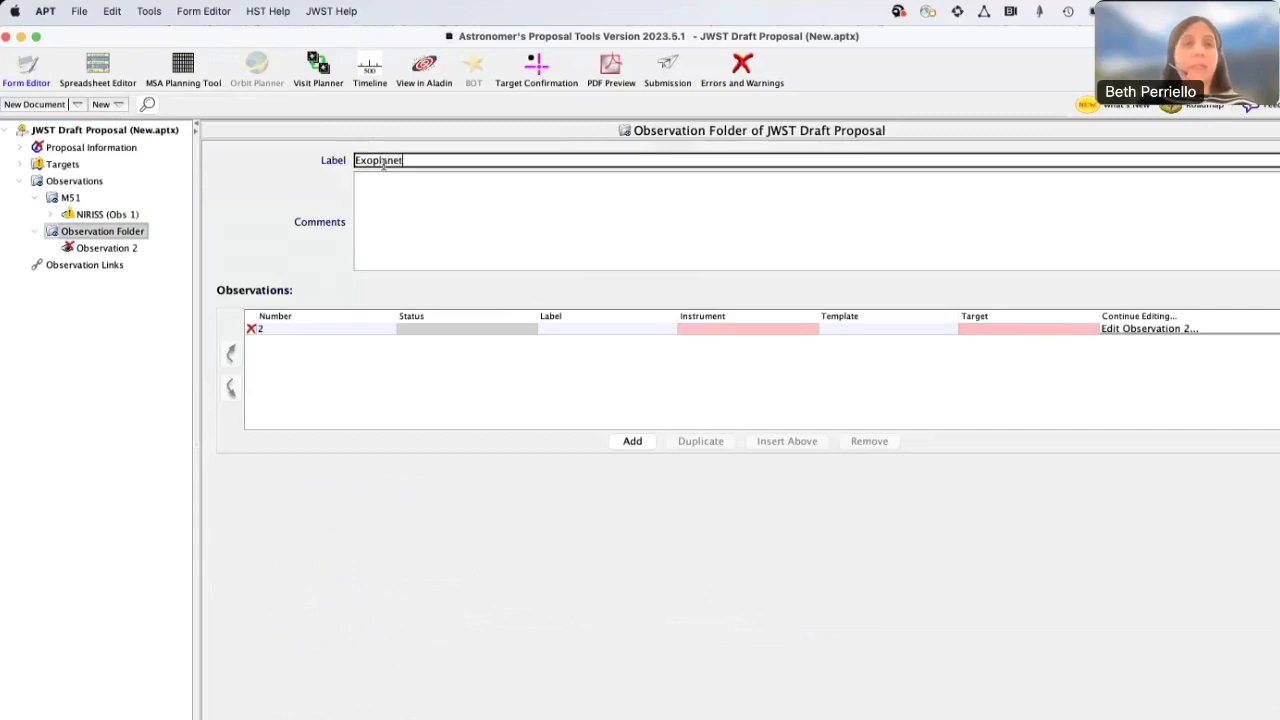
pyautogui.press('Tab')
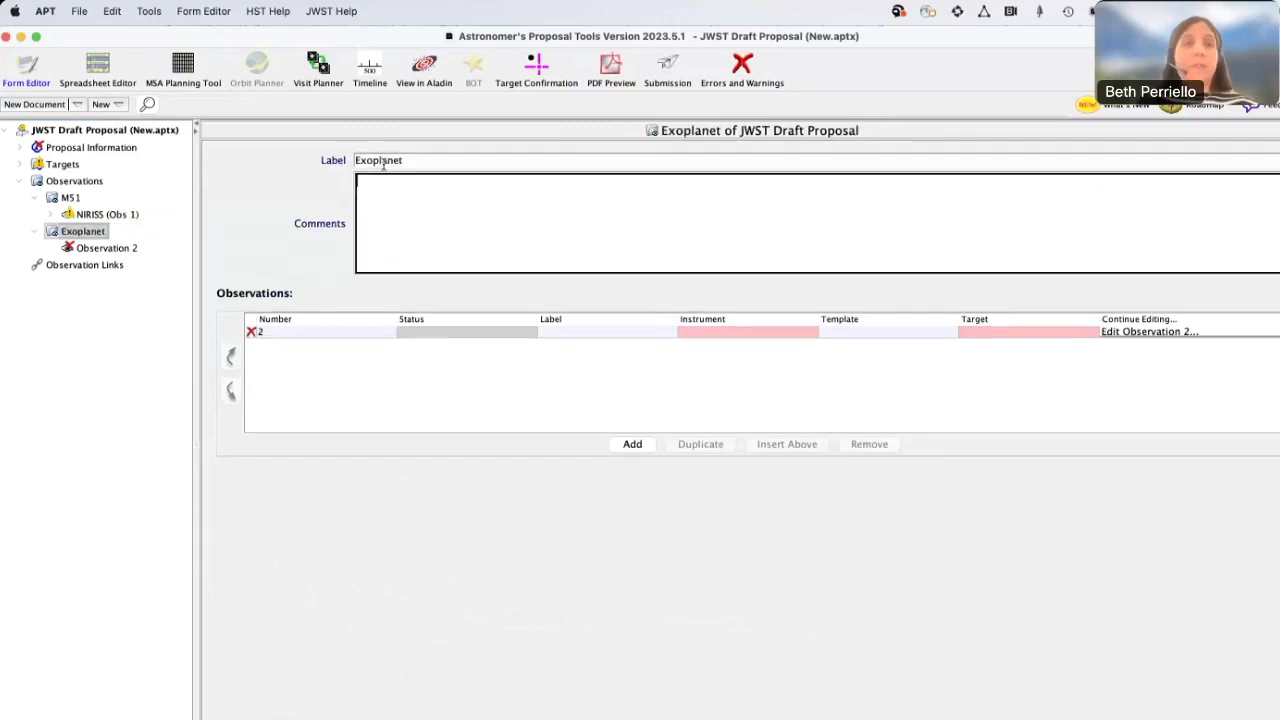
# Label observation 2 in the Exoplanet folder MIRI and set its instrument to MIRI
pyautogui.click(107, 248)
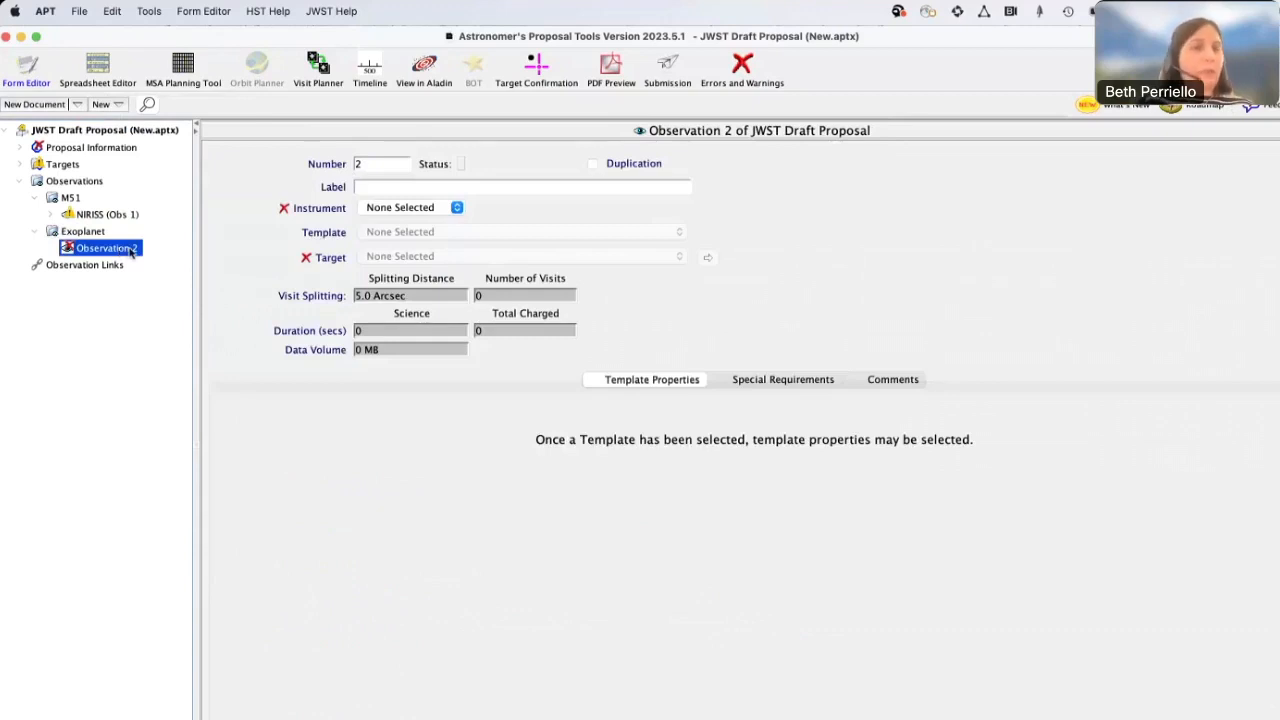
pyautogui.click(371, 185)
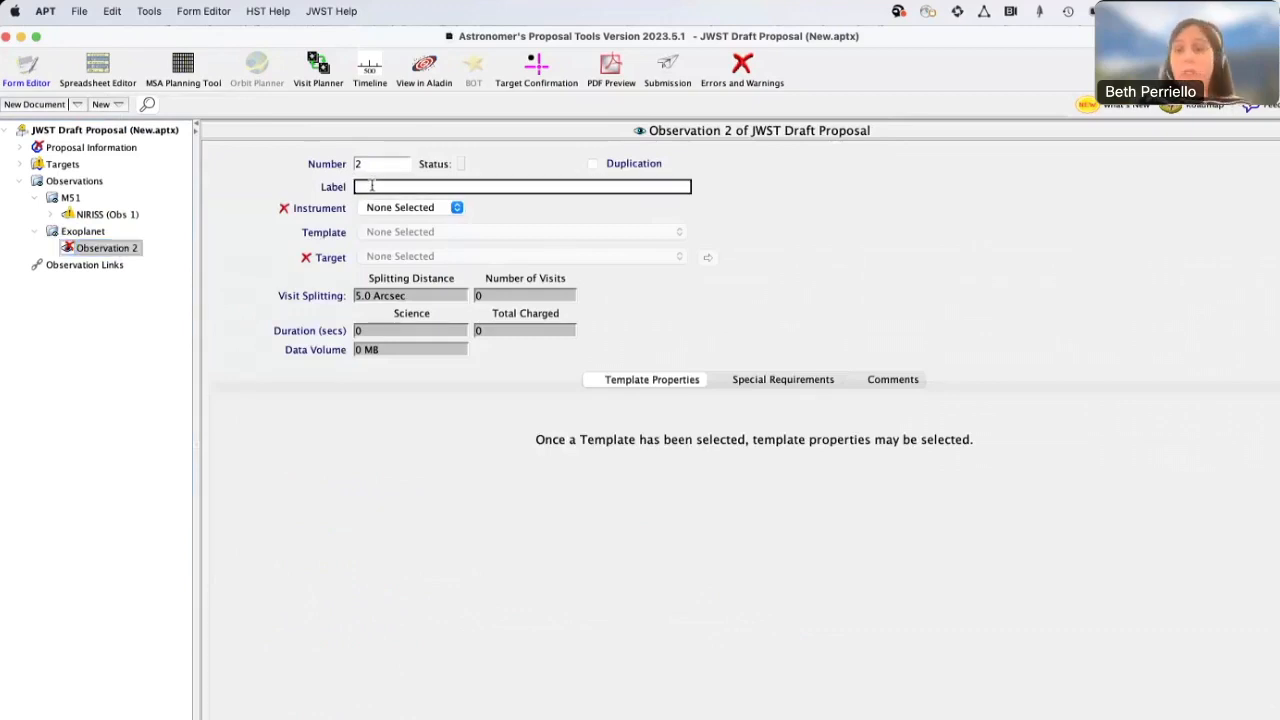
pyautogui.write('MIRI')
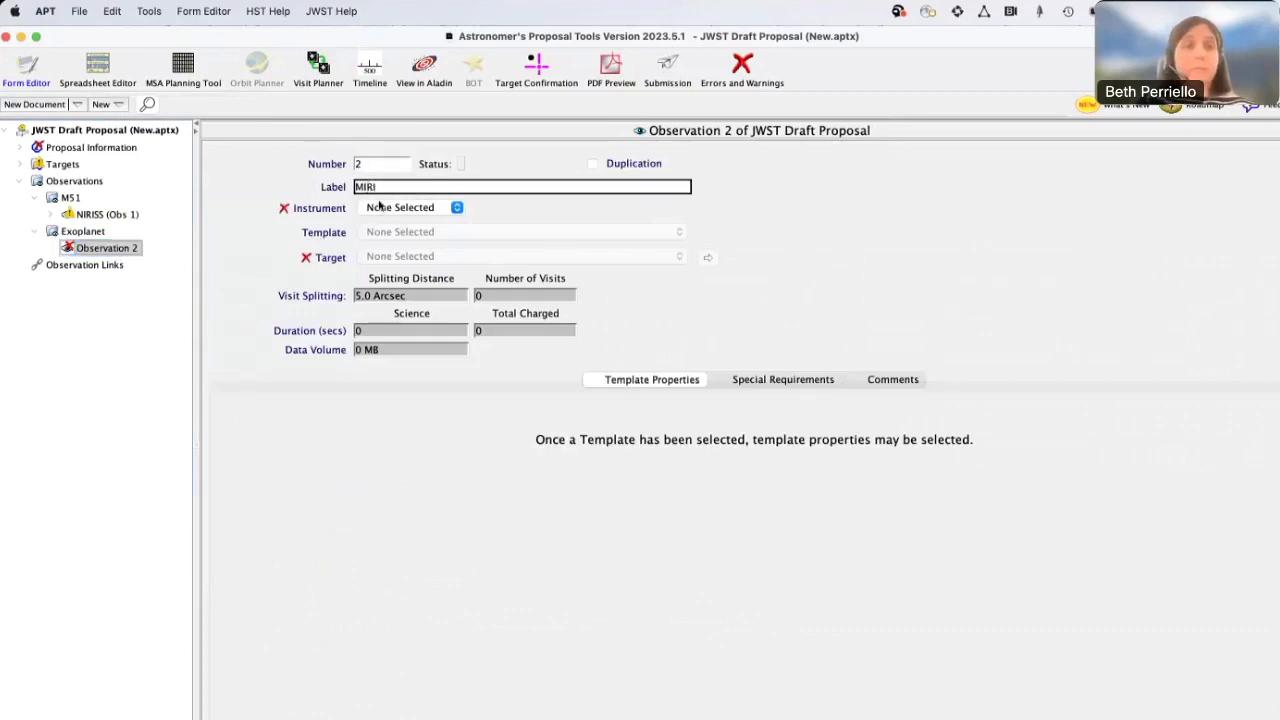
pyautogui.click(383, 209)
pyautogui.click(381, 221)
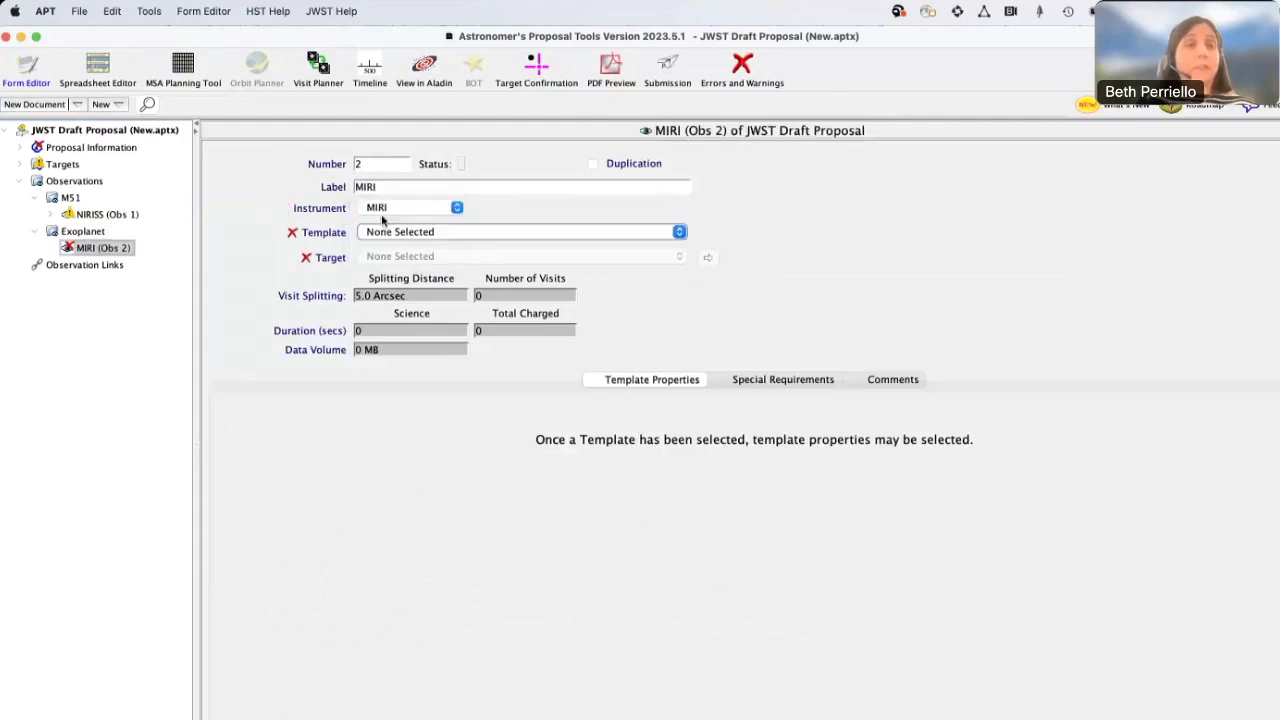
# Consult the online documentation for the Template field, looking over the Instrument Mode Templates section, and close it
pyautogui.moveTo(328, 235)
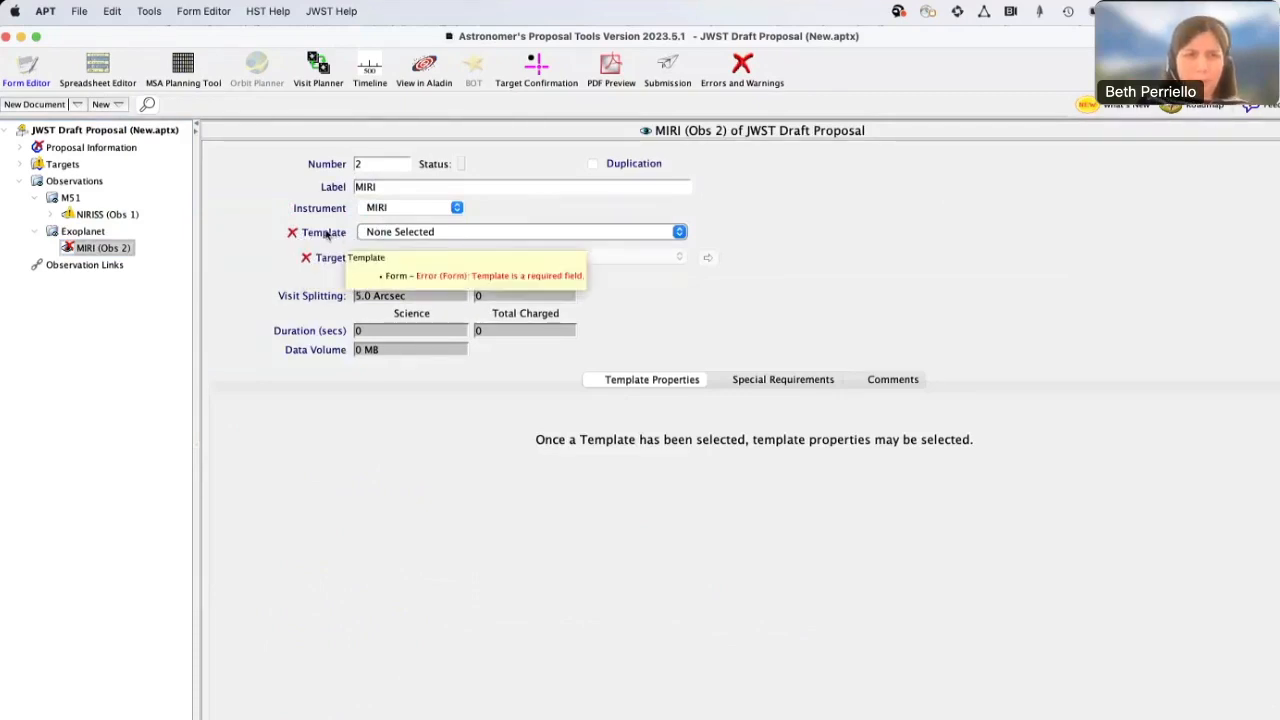
pyautogui.click(326, 234)
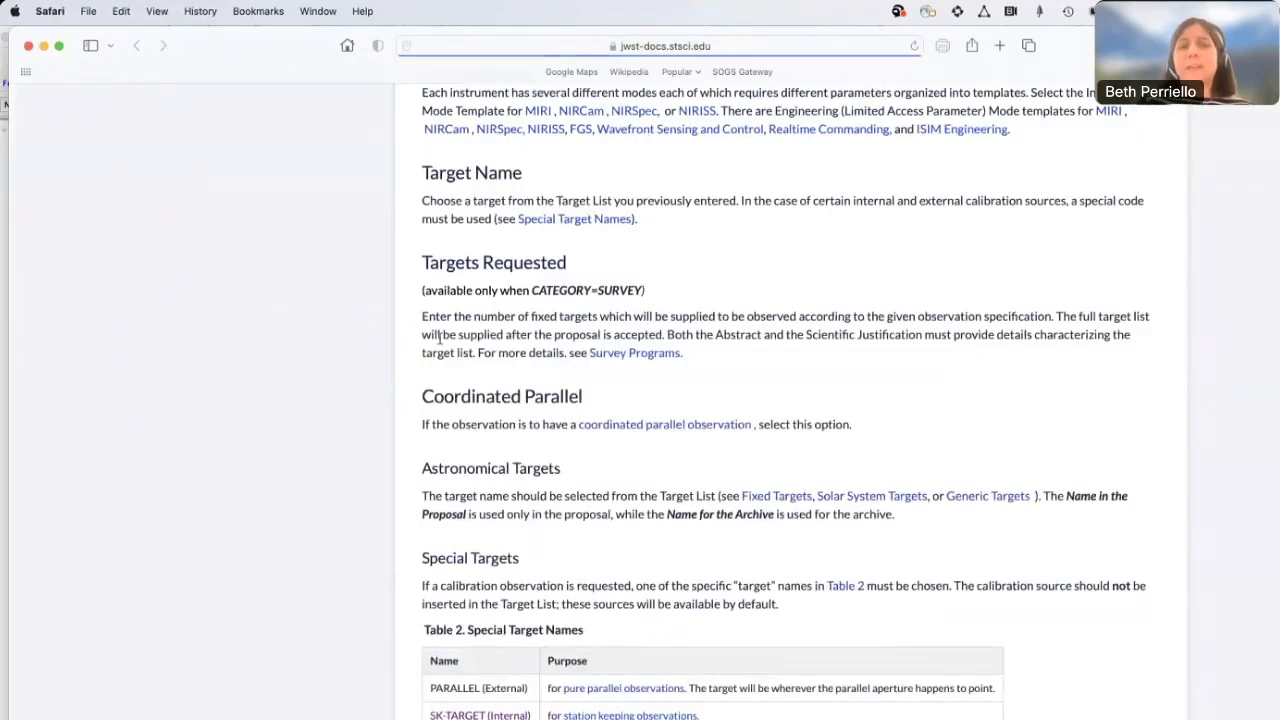
pyautogui.scroll(-1, 463, 308)
pyautogui.scroll(-1, 463, 308)
pyautogui.scroll(5, 430, 303)
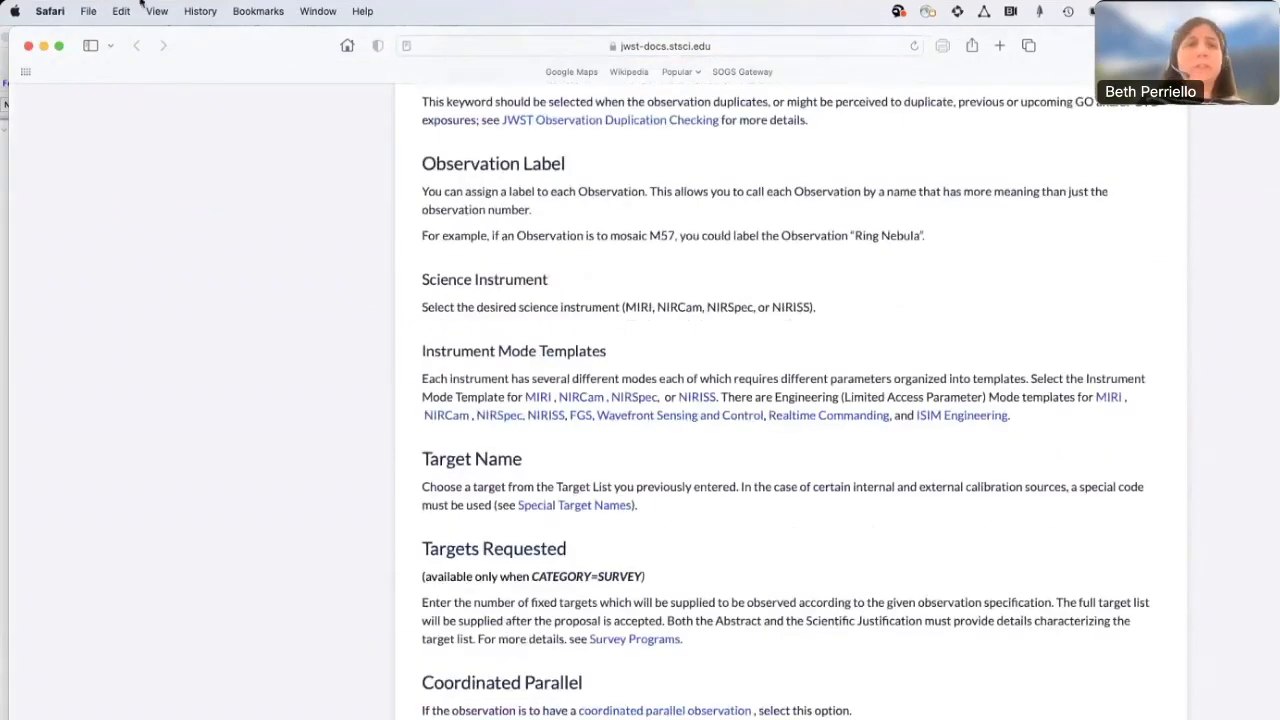
pyautogui.click(42, 45)
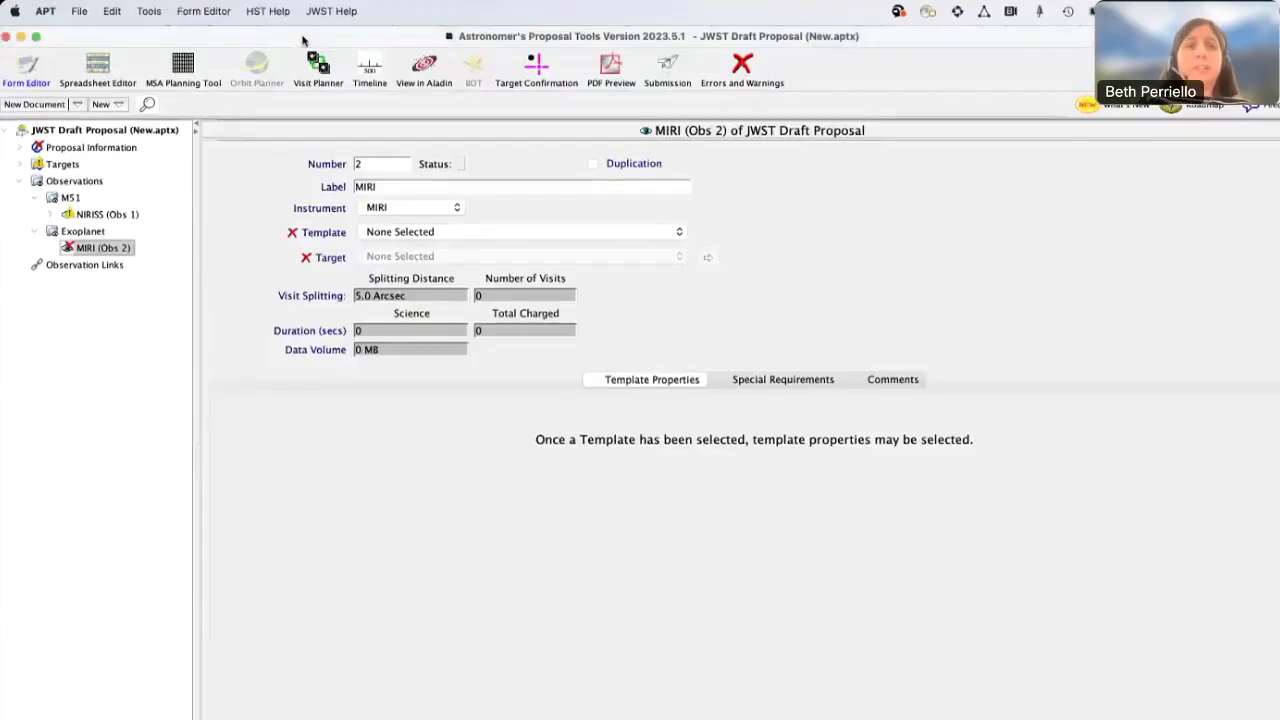
# Set the MIRI observation's template to MIRI Imaging and its target to 2 L-248-27
pyautogui.click(435, 234)
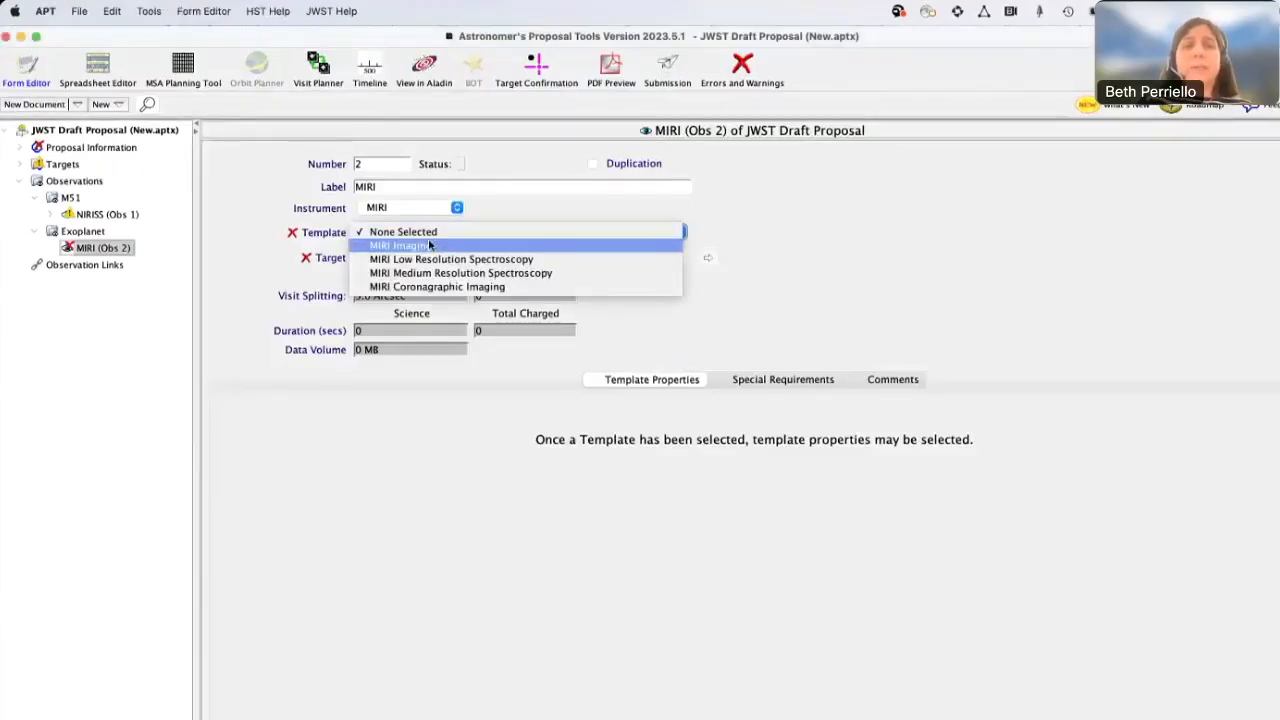
pyautogui.click(428, 246)
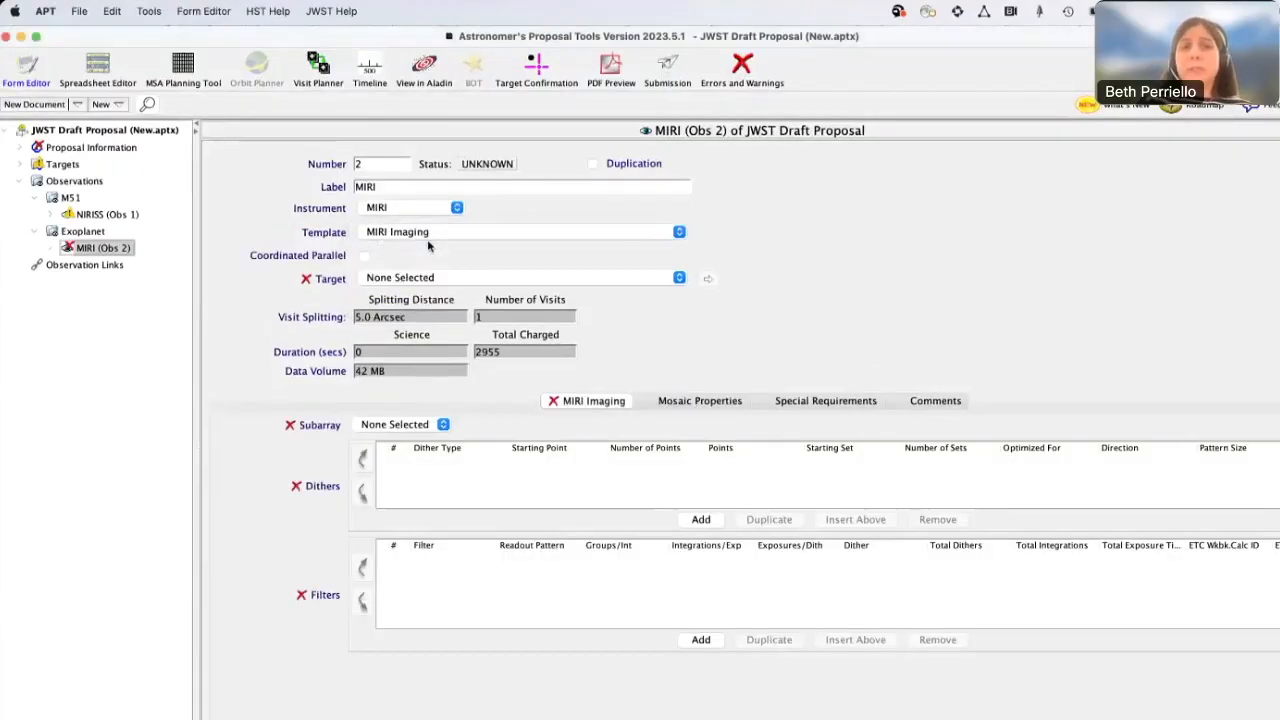
pyautogui.click(391, 277)
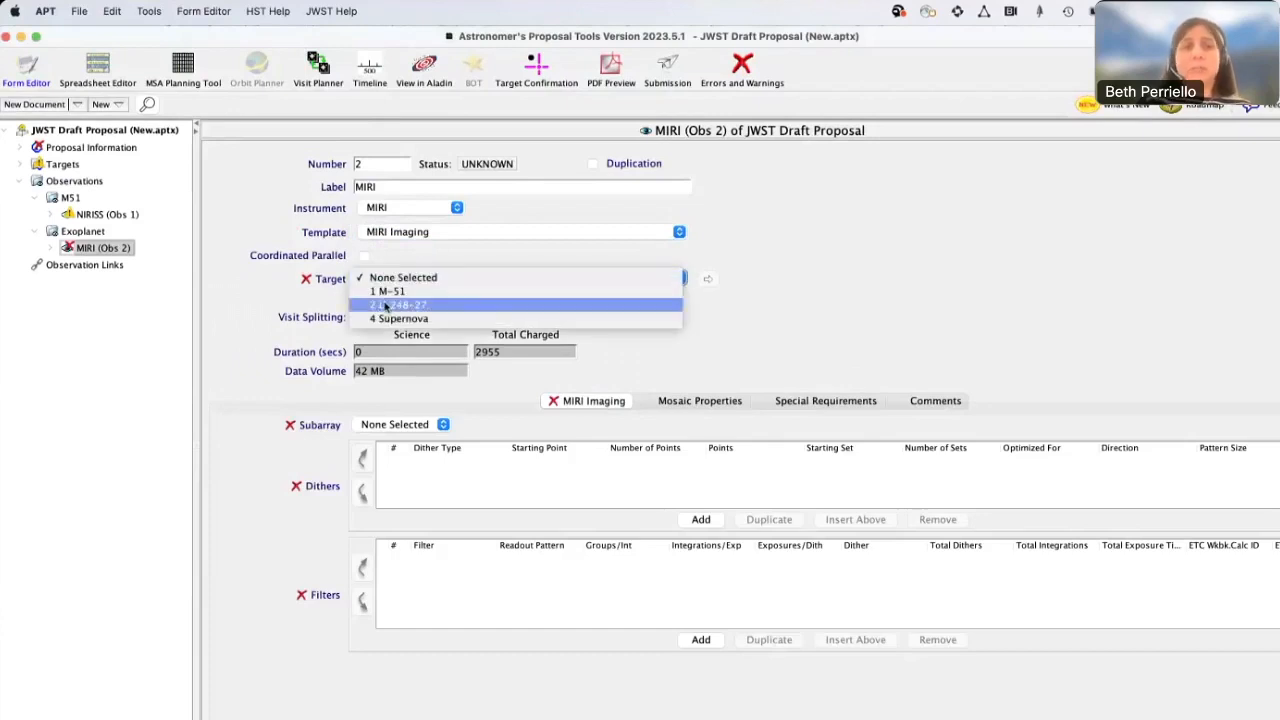
pyautogui.click(386, 305)
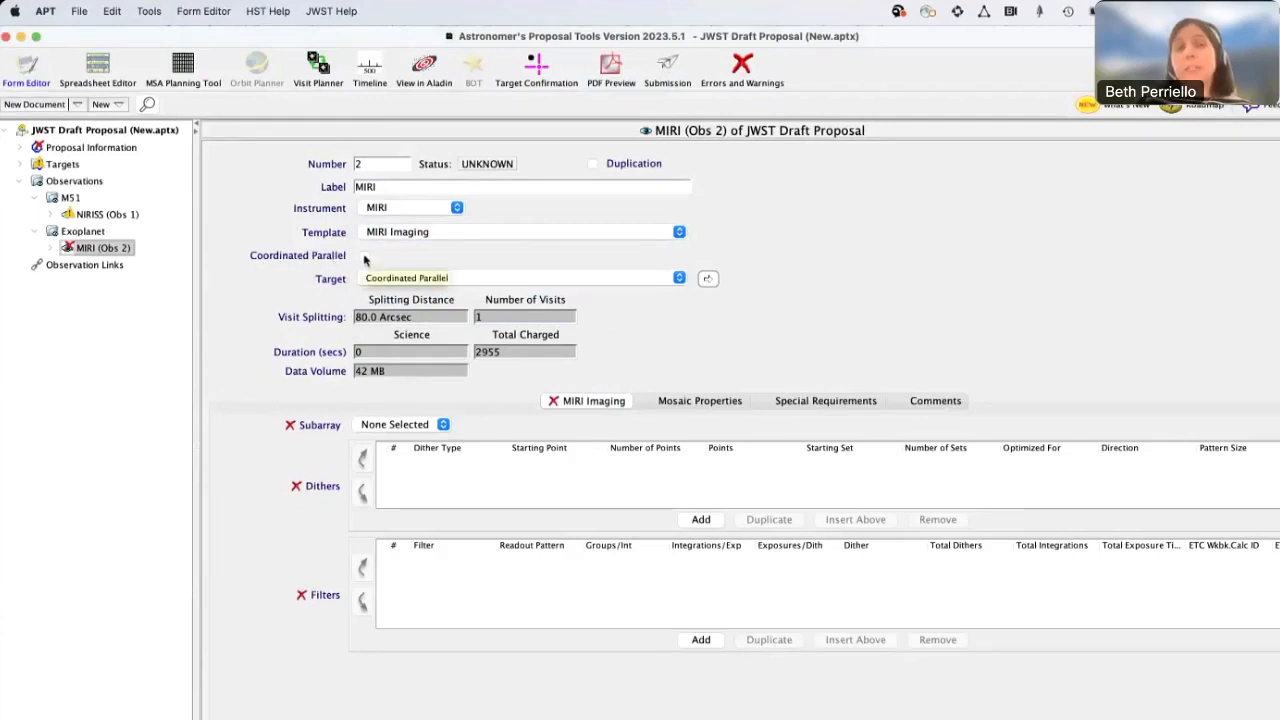
# Enable Coordinated Parallel for the MIRI observation to view the available template combinations, and disable it again
pyautogui.click(364, 258)
pyautogui.click(392, 258)
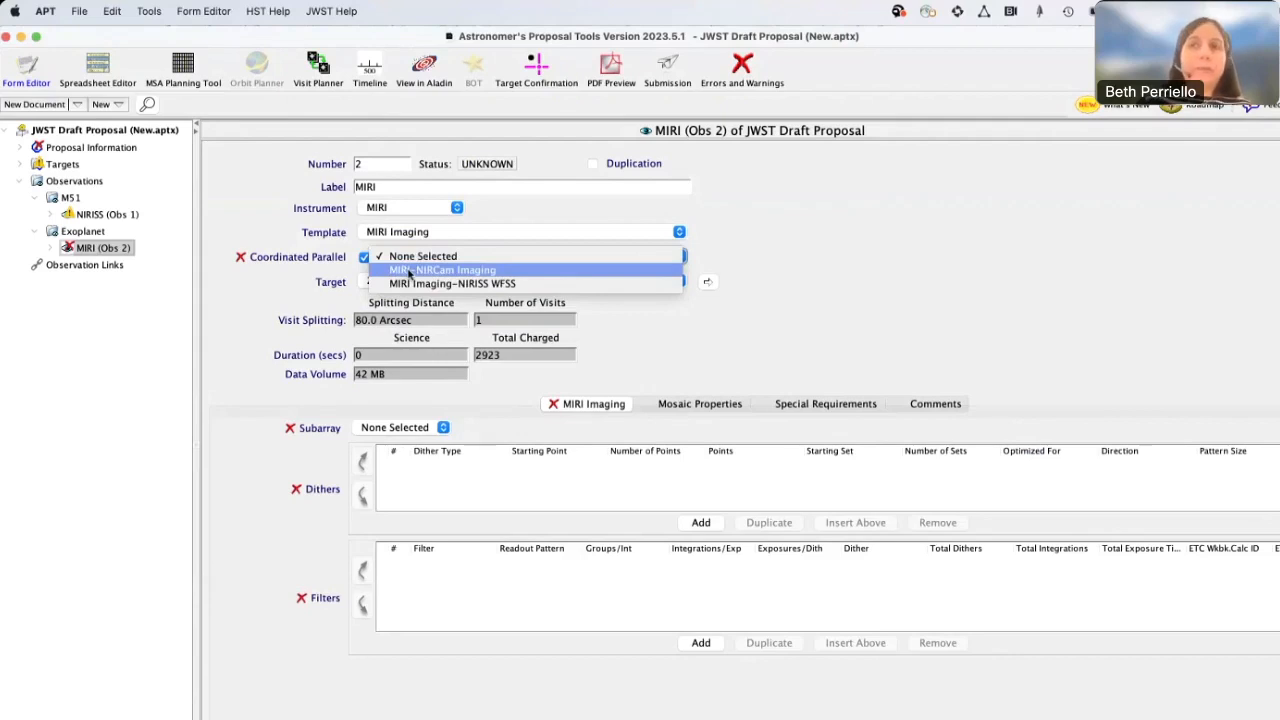
pyautogui.click(337, 249)
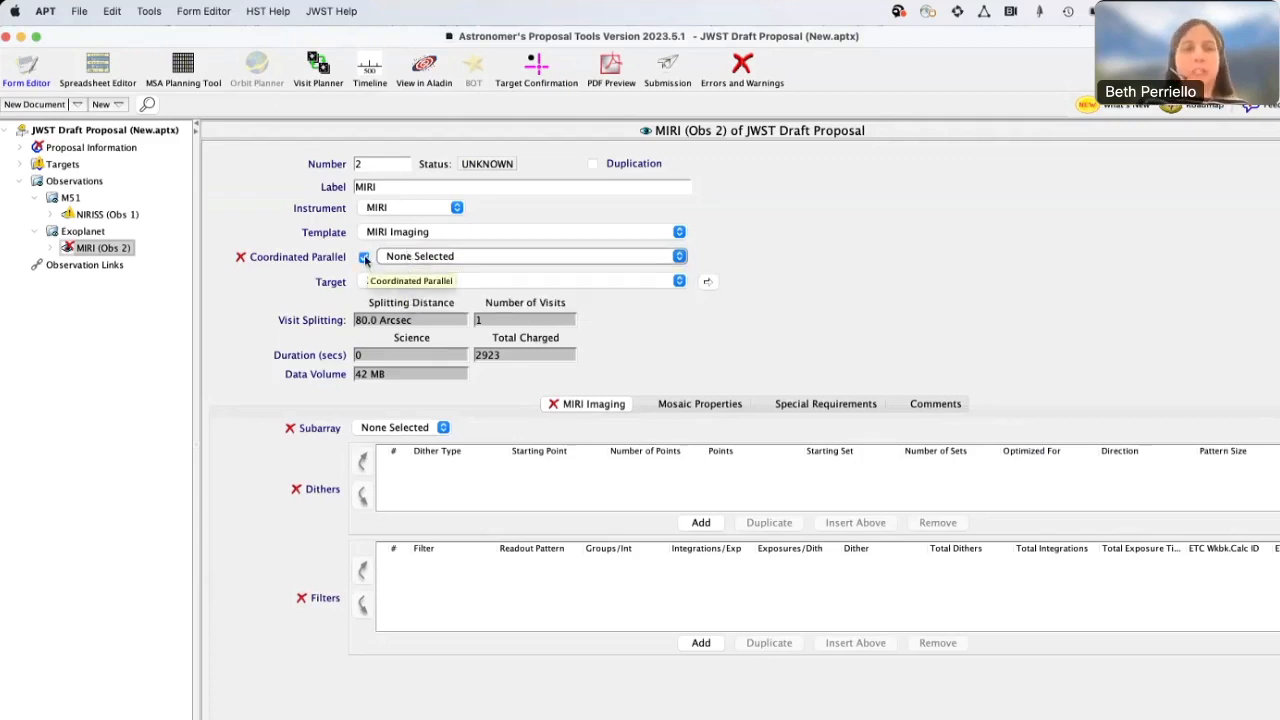
pyautogui.click(364, 257)
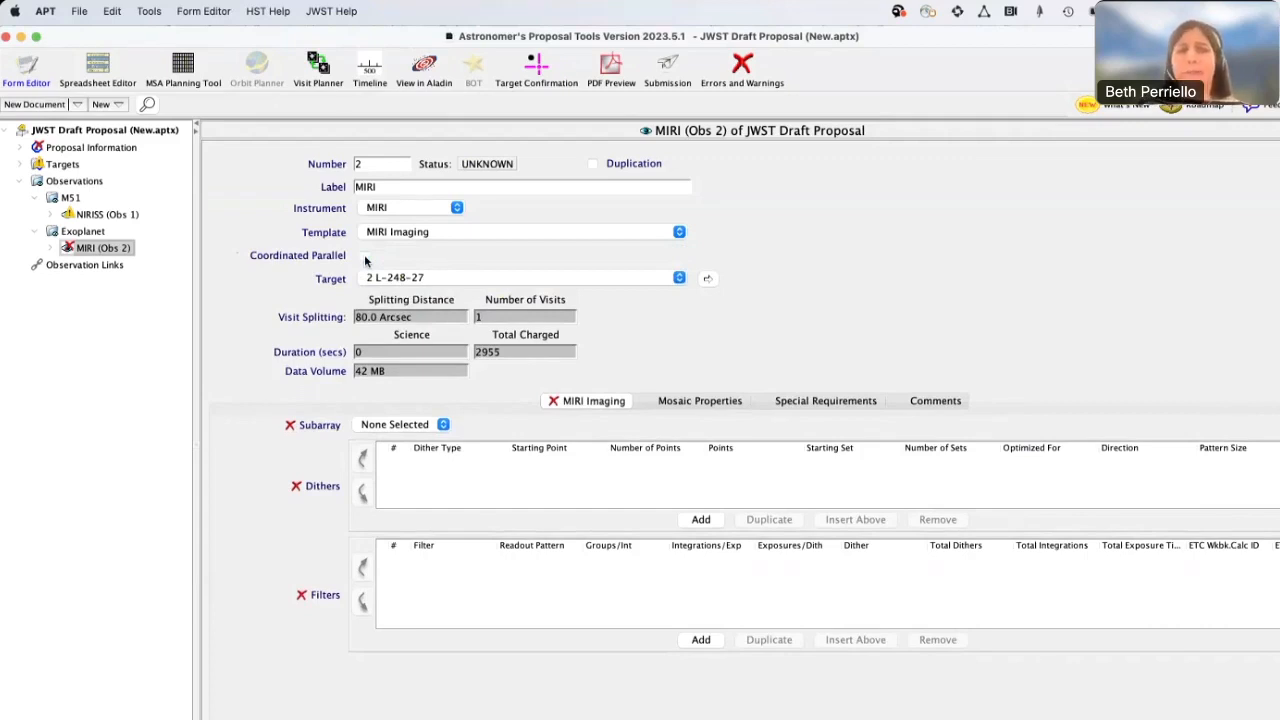
# Set the MIRI Imaging subarray to FULL and add a dither of type 2-Point
pyautogui.click(375, 426)
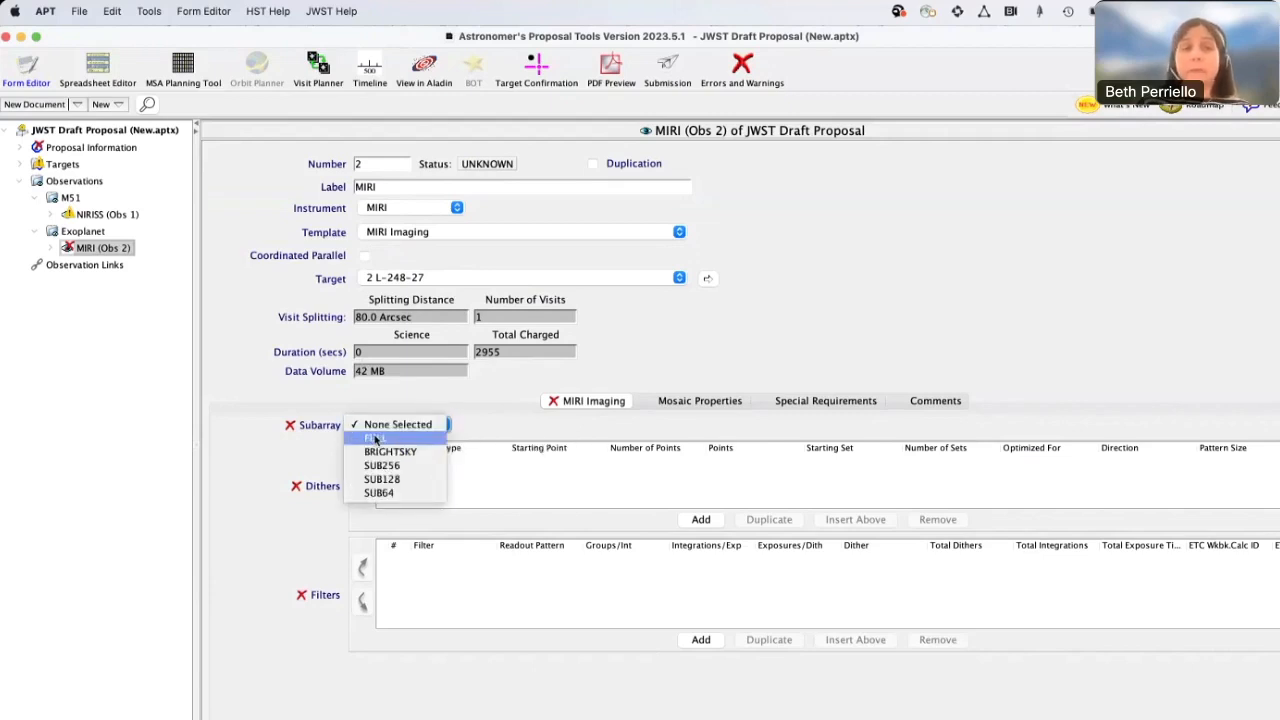
pyautogui.click(375, 438)
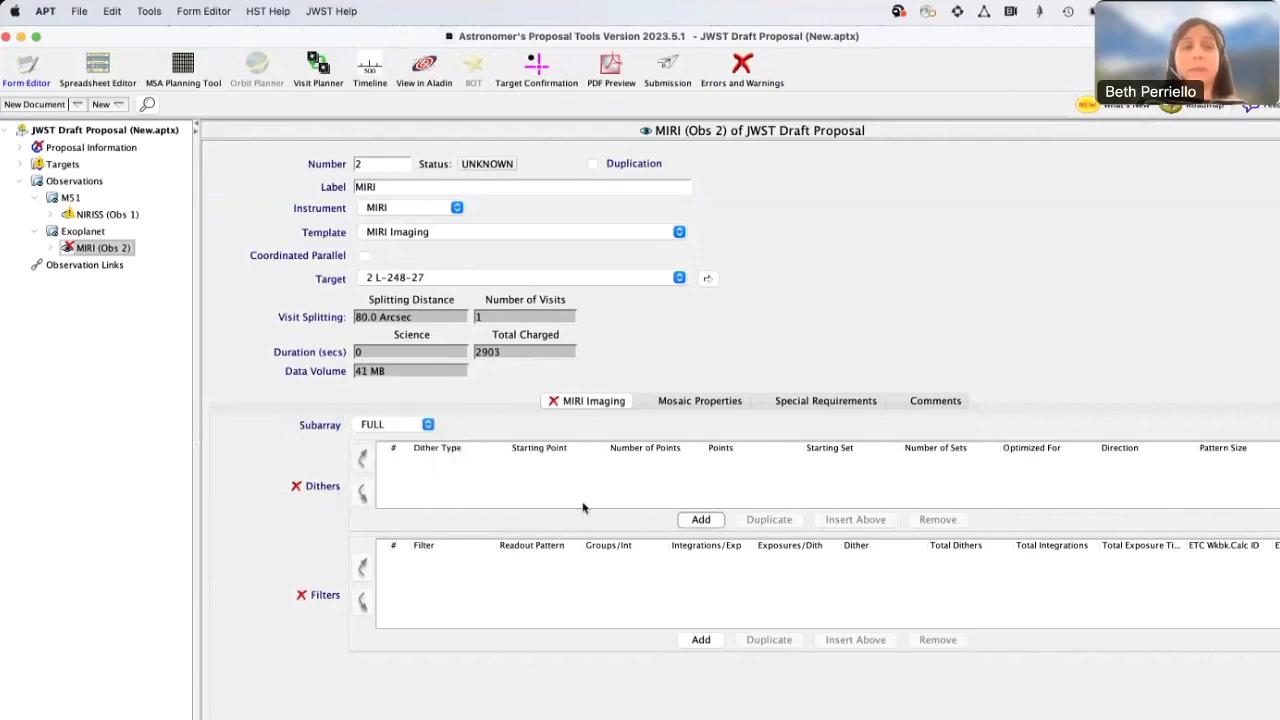
pyautogui.click(699, 520)
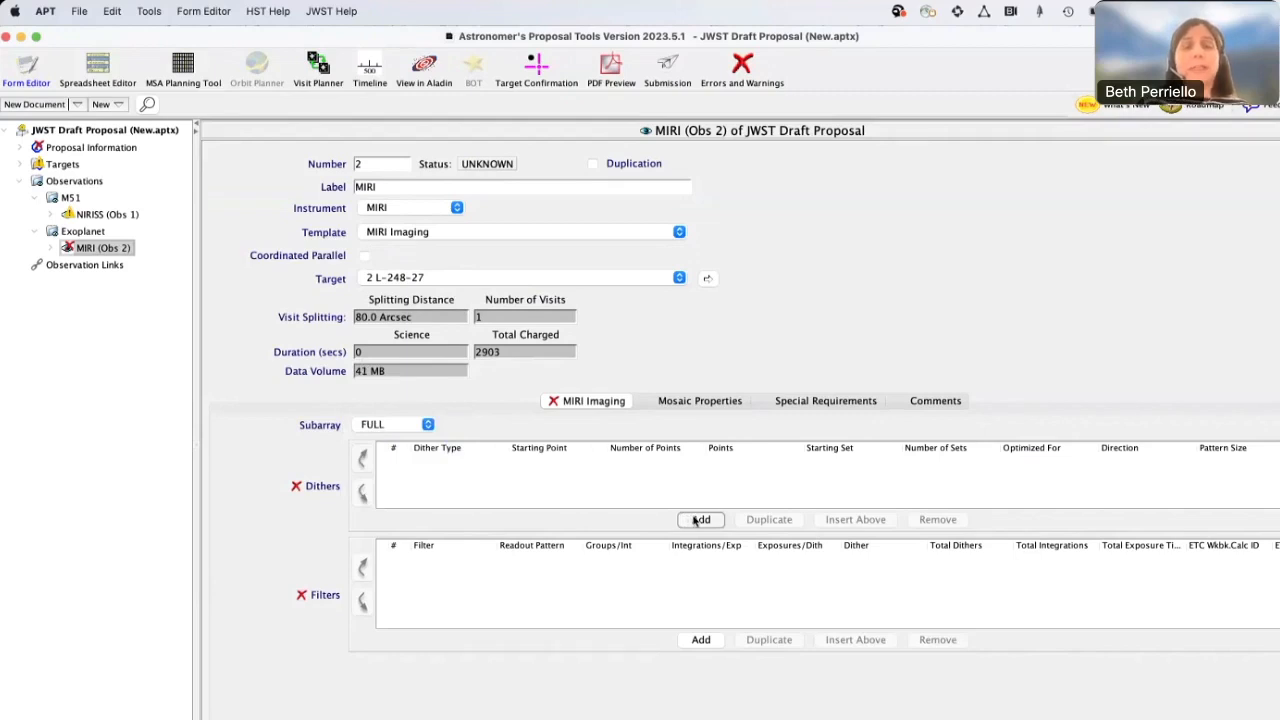
pyautogui.click(477, 462)
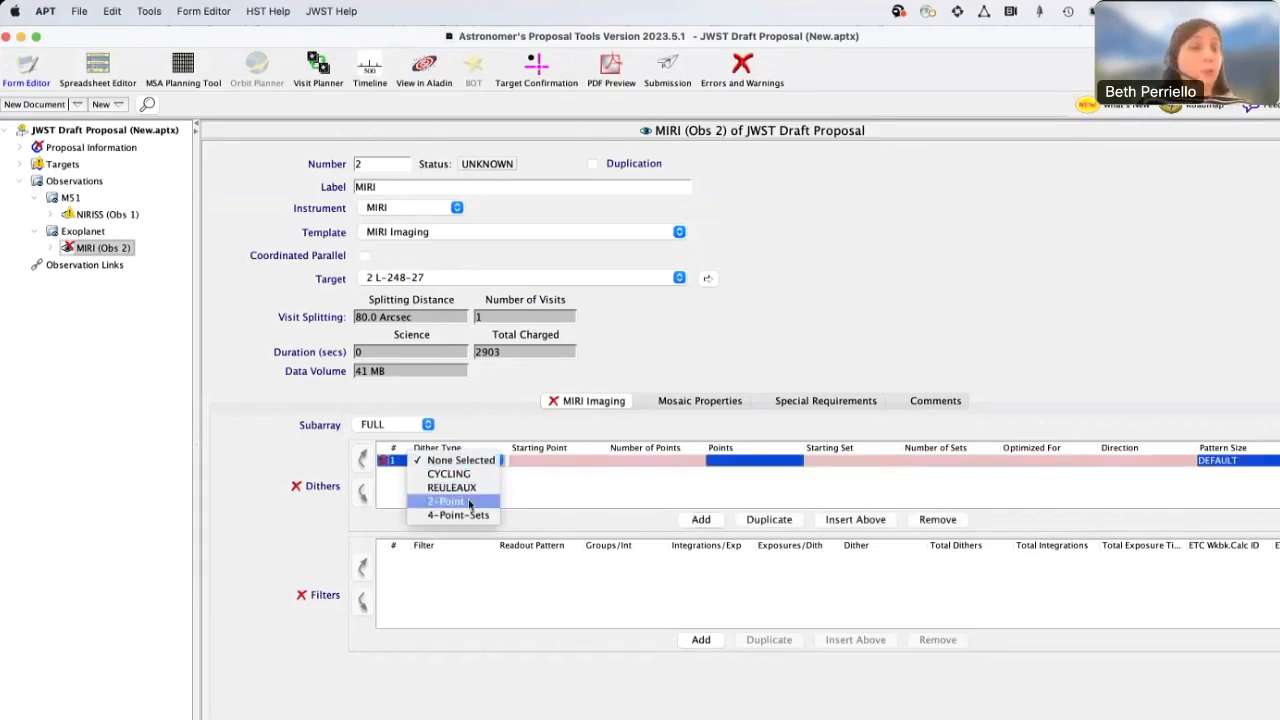
pyautogui.click(469, 503)
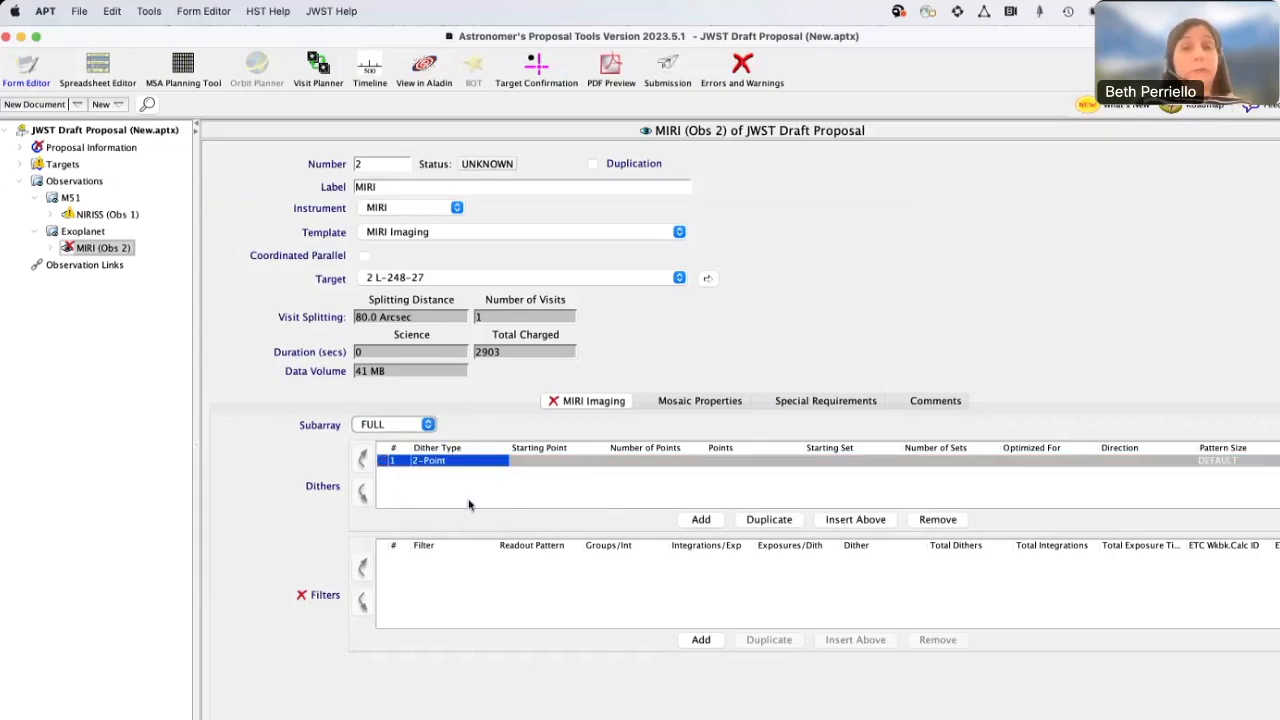
# Add an F560W filter exposure to the MIRI observation with 5 groups per integration and Dither 1
pyautogui.click(700, 640)
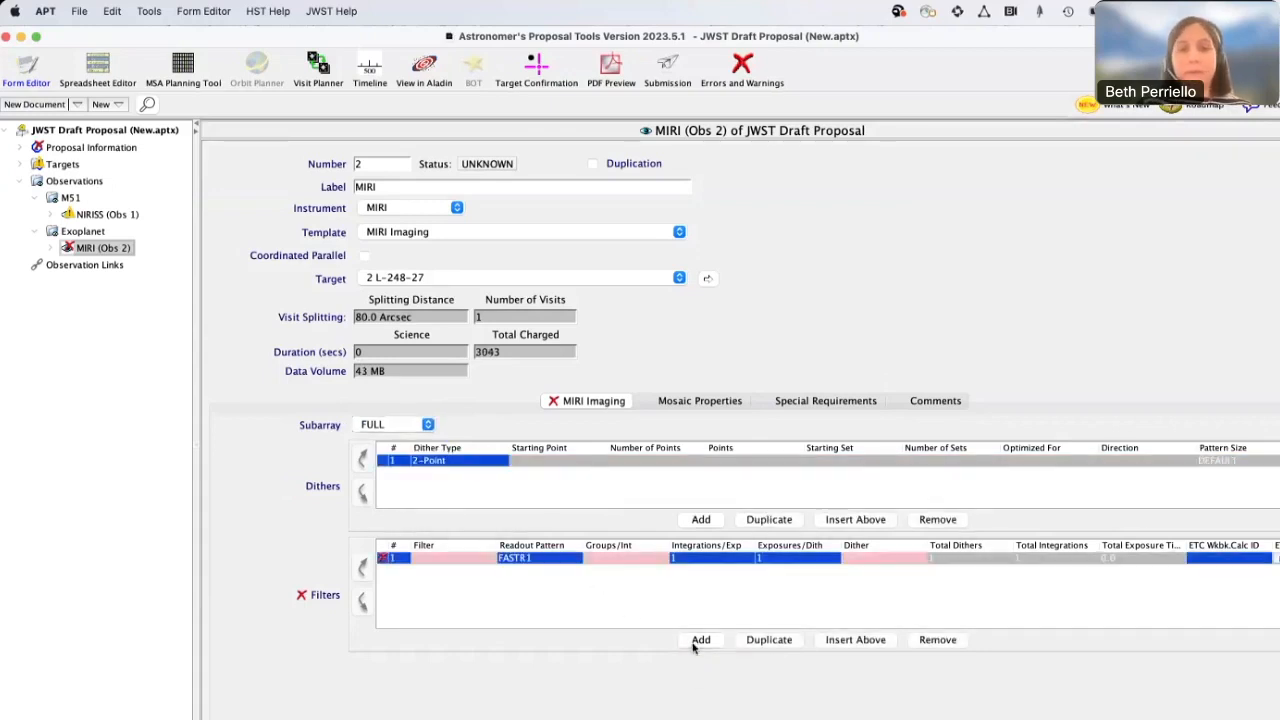
pyautogui.click(440, 558)
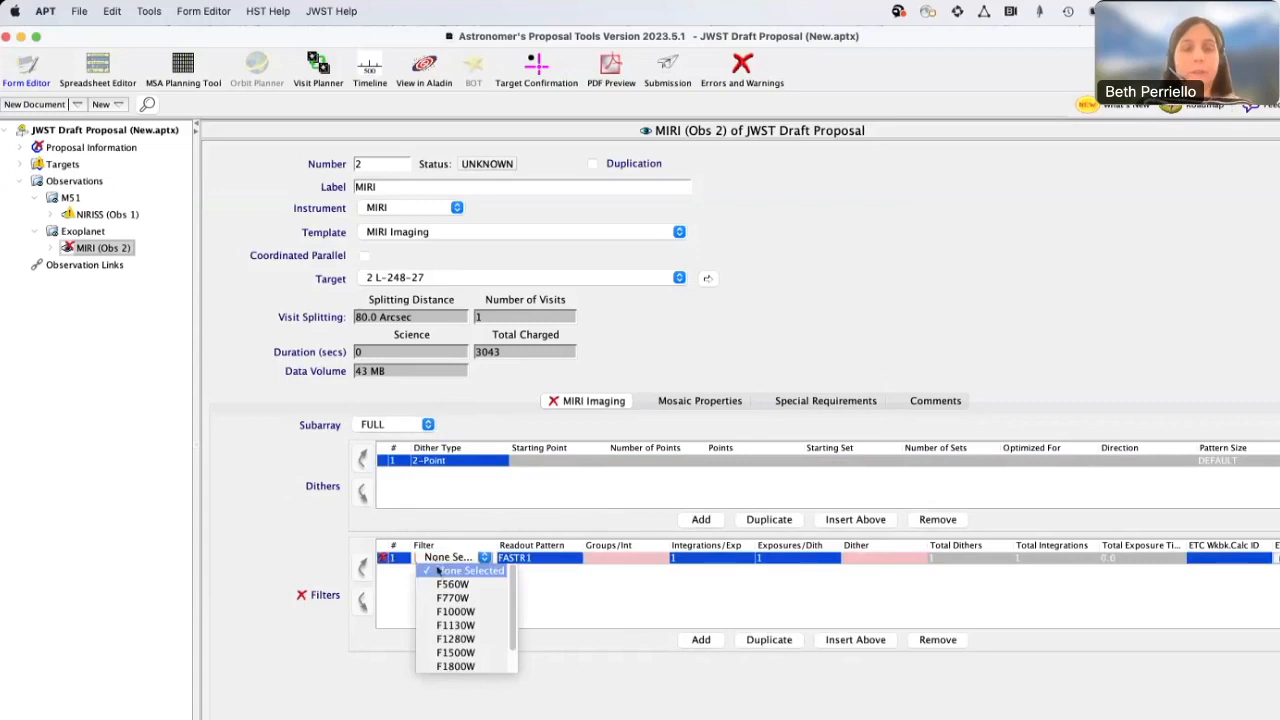
pyautogui.click(436, 585)
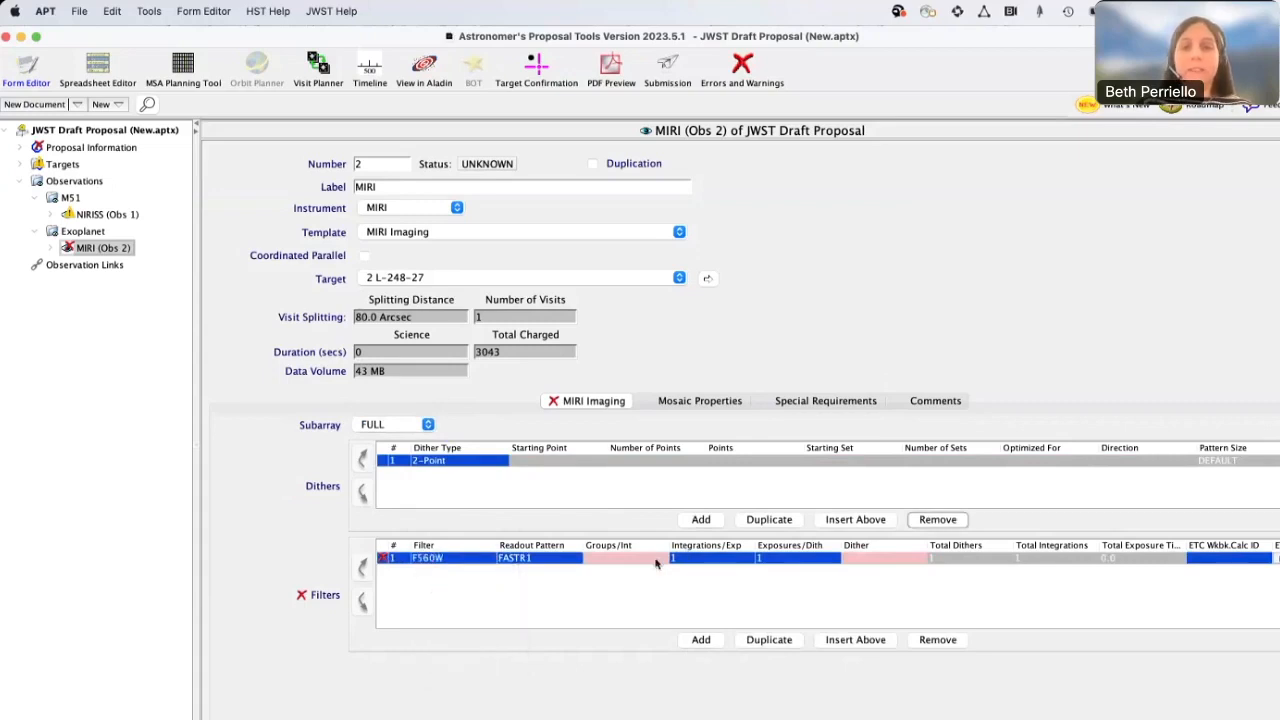
pyautogui.click(655, 558)
pyautogui.write('5')
pyautogui.click(857, 558)
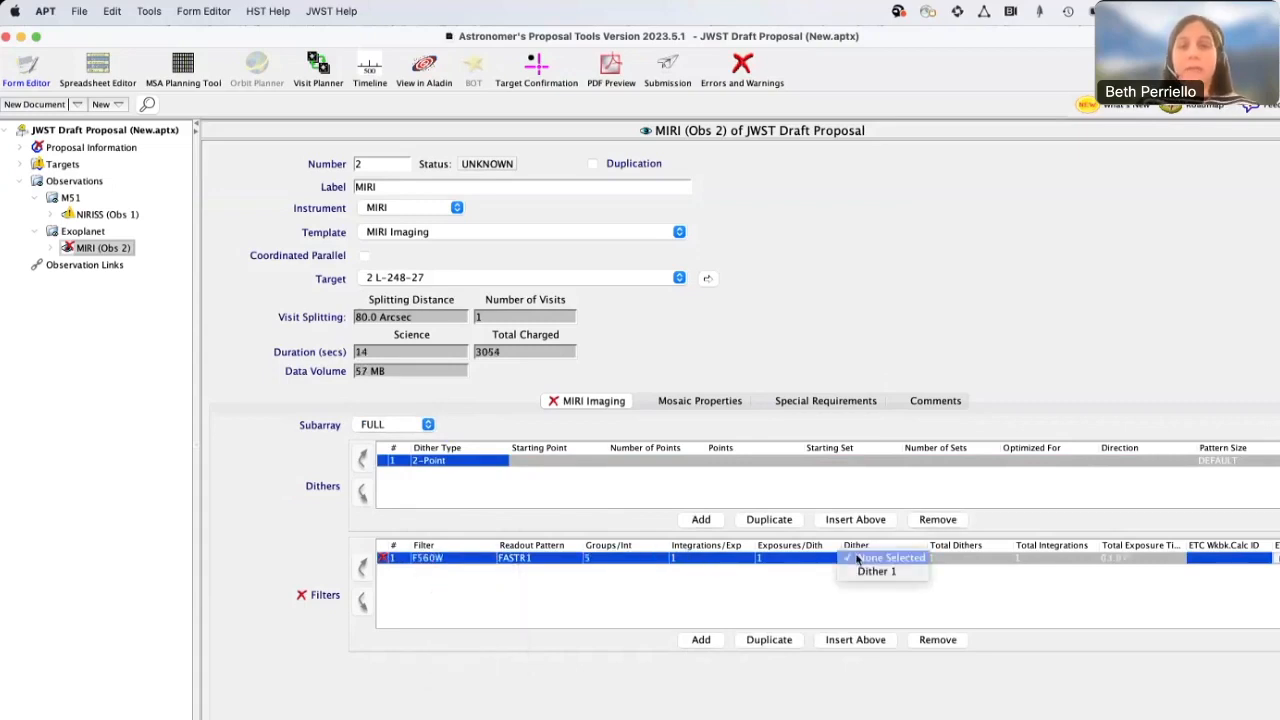
pyautogui.click(857, 572)
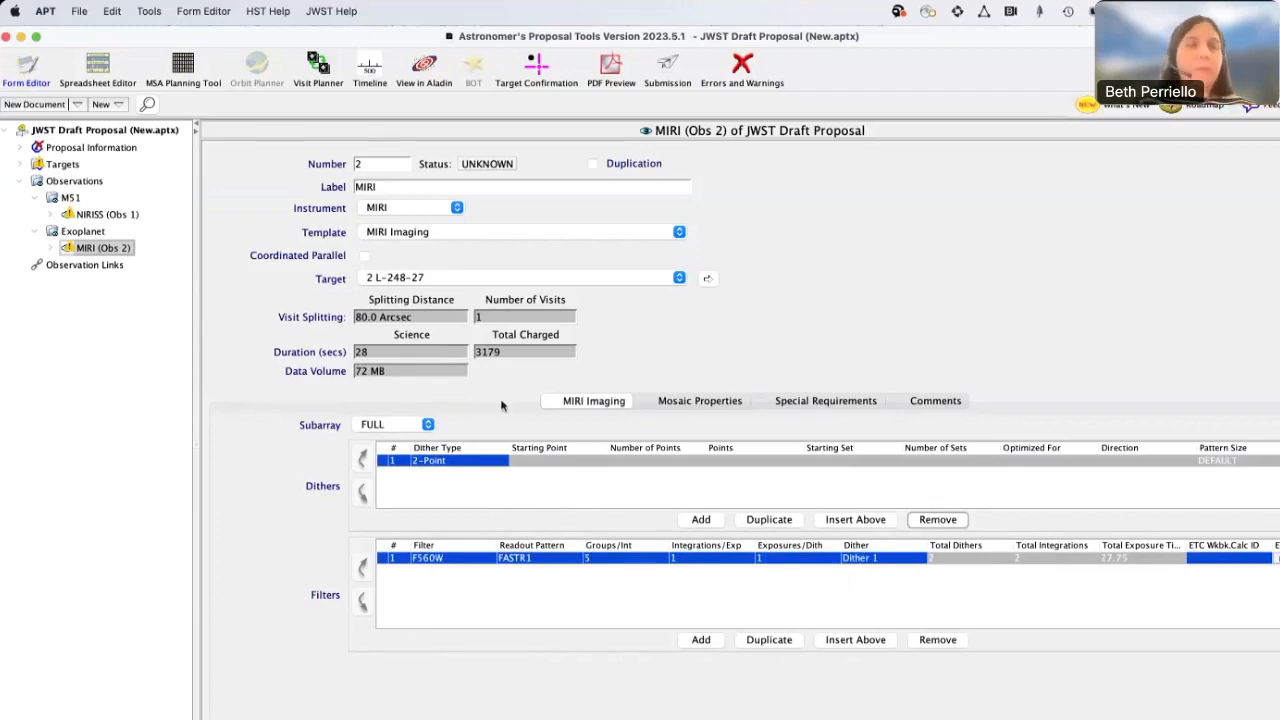
# Examine the proposal's observations in the Spreadsheet Editor, and switch the table to the Visit listing
pyautogui.click(97, 75)
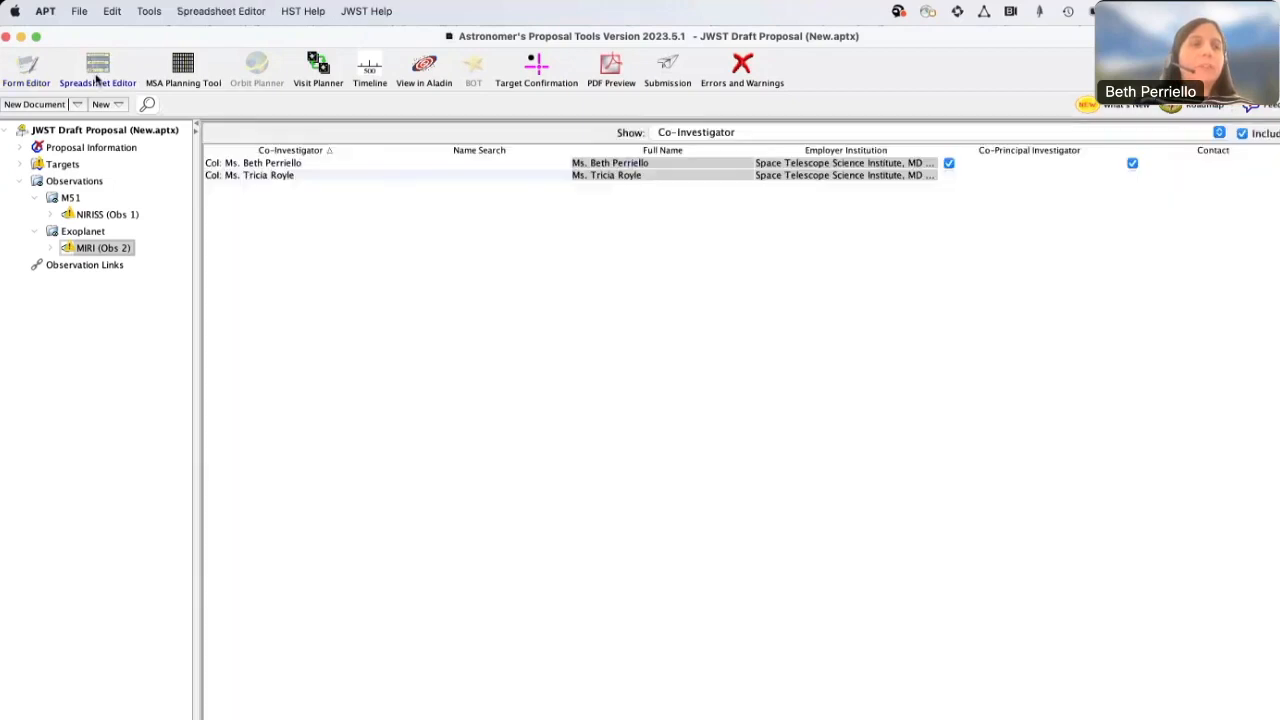
pyautogui.click(90, 181)
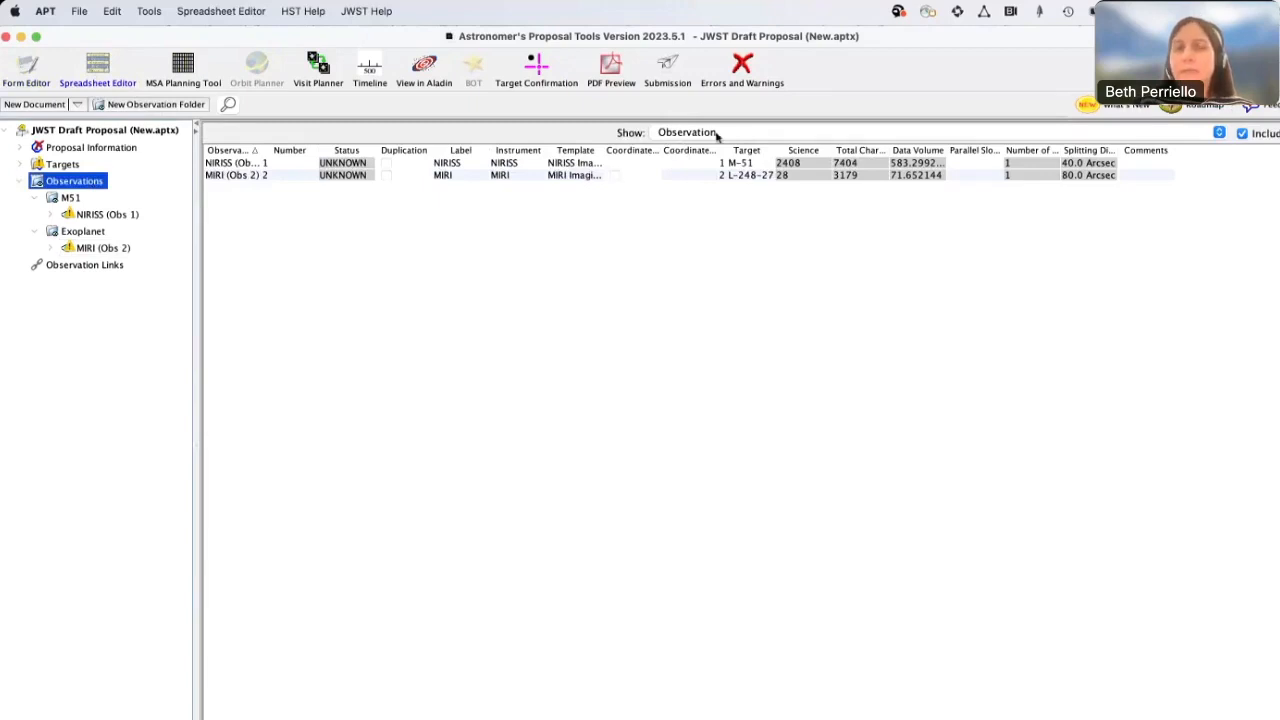
pyautogui.click(746, 132)
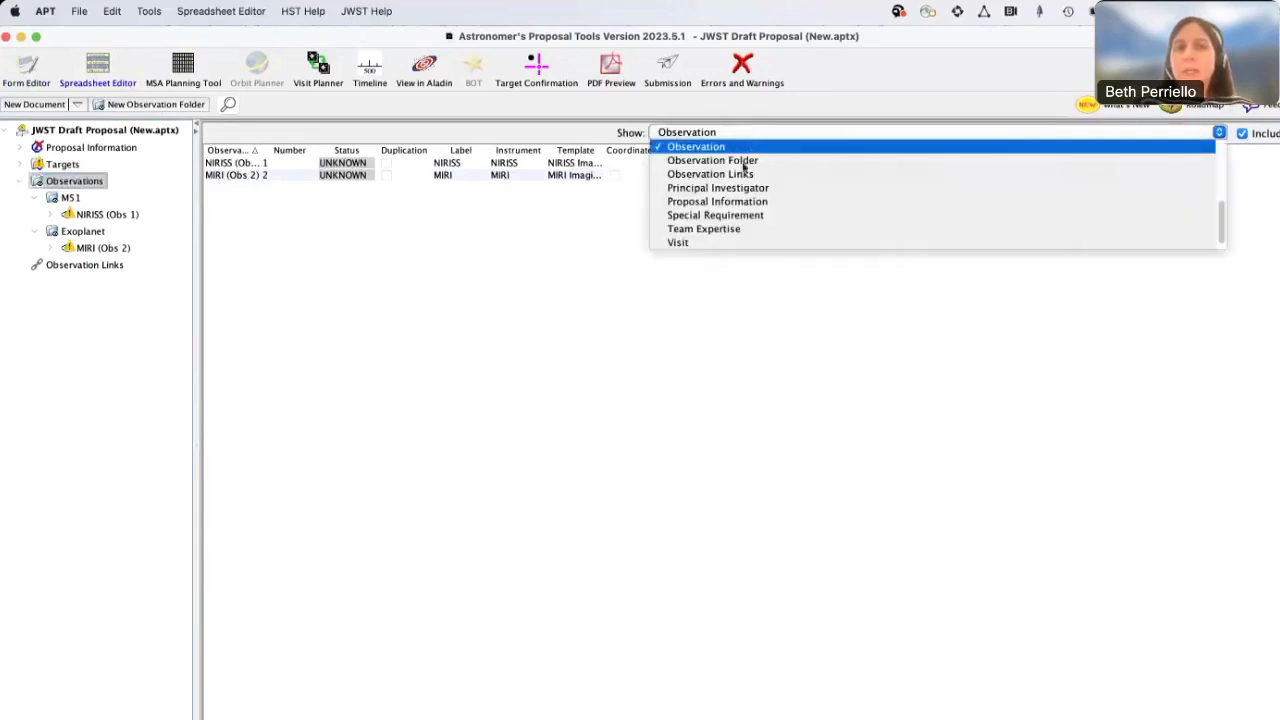
pyautogui.scroll(-1, 735, 183)
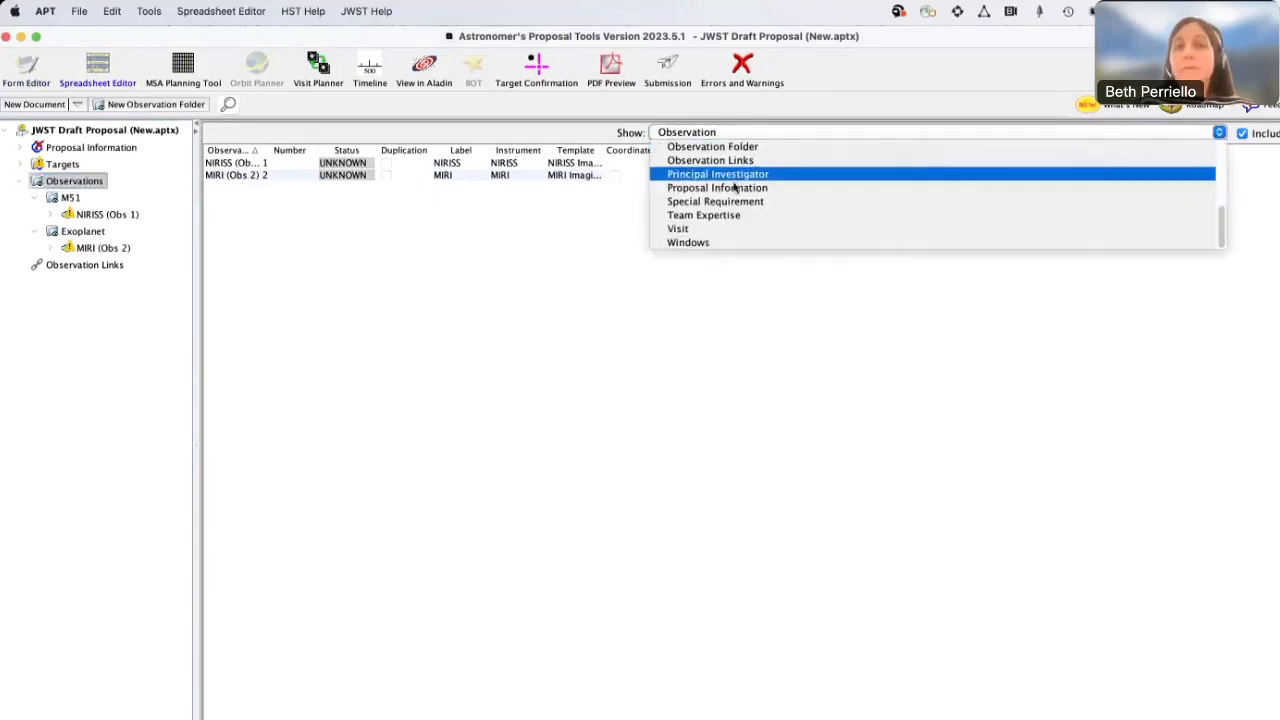
pyautogui.click(720, 228)
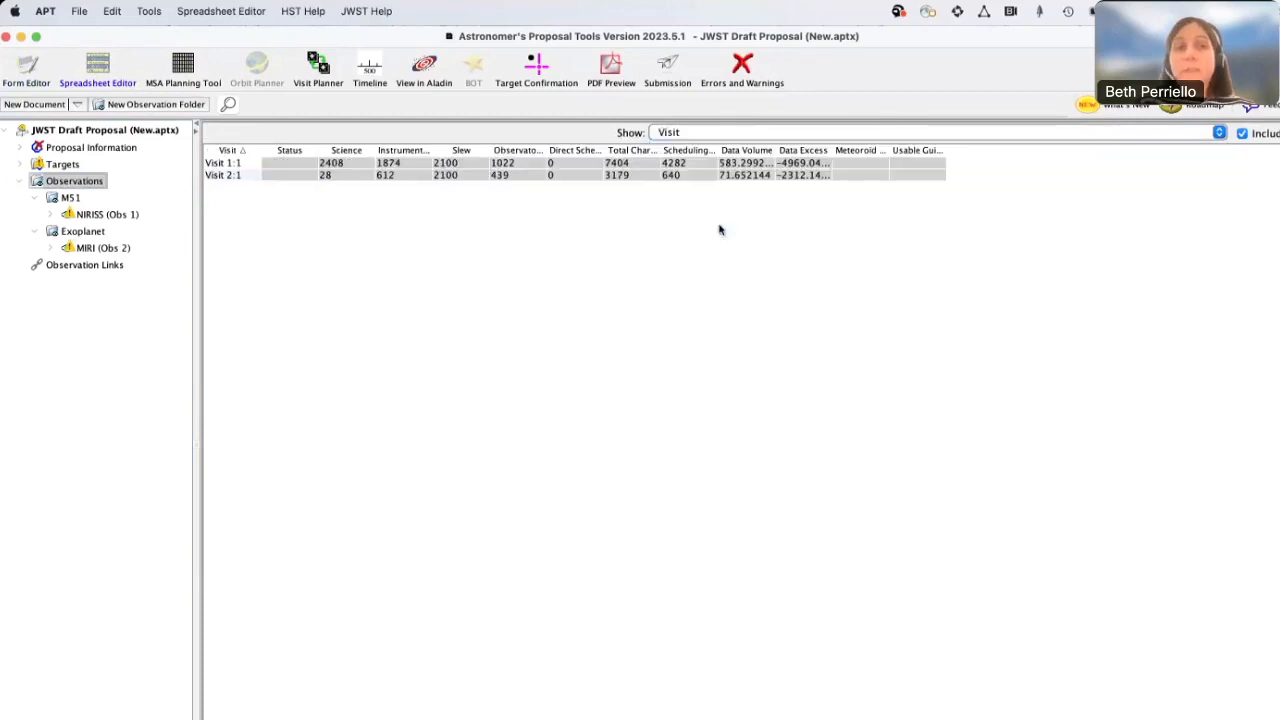
# Show the JWST Exposure table in the spreadsheet and set Groups/Int of the F090W exposure to 3
pyautogui.click(740, 134)
pyautogui.scroll(2, 765, 190)
pyautogui.scroll(3, 765, 190)
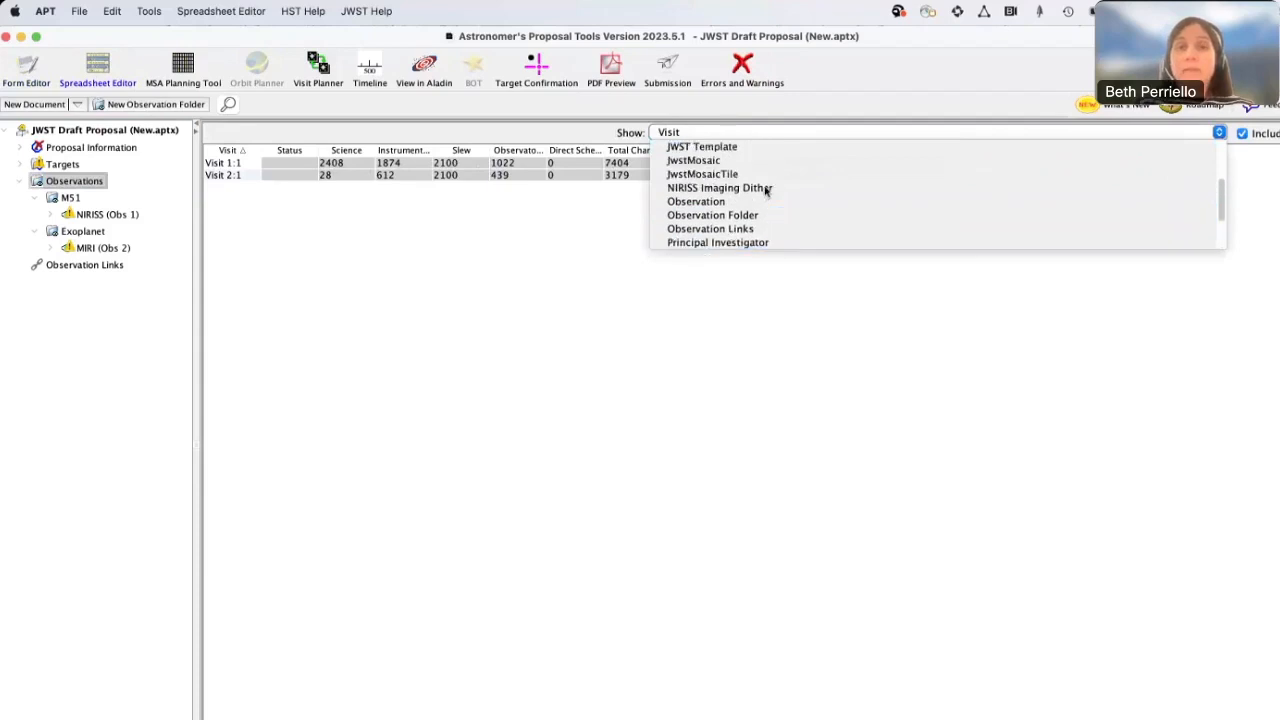
pyautogui.scroll(5, 766, 191)
pyautogui.click(752, 190)
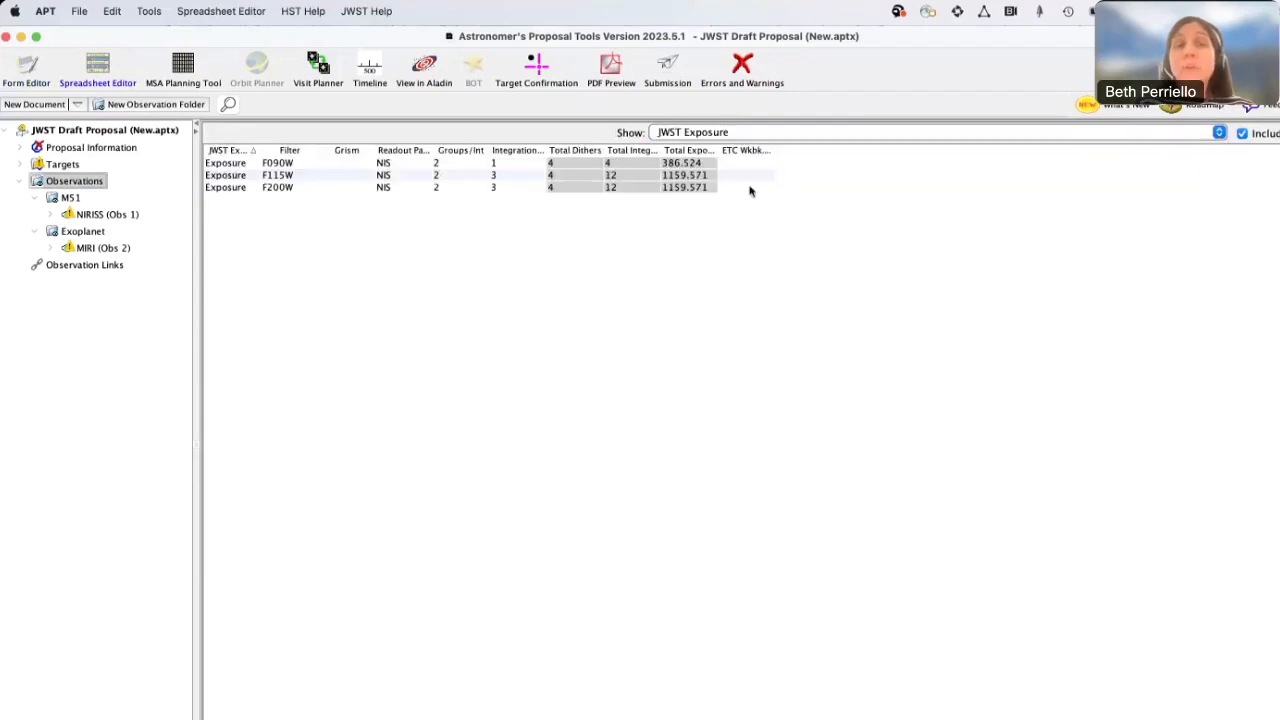
pyautogui.click(475, 164)
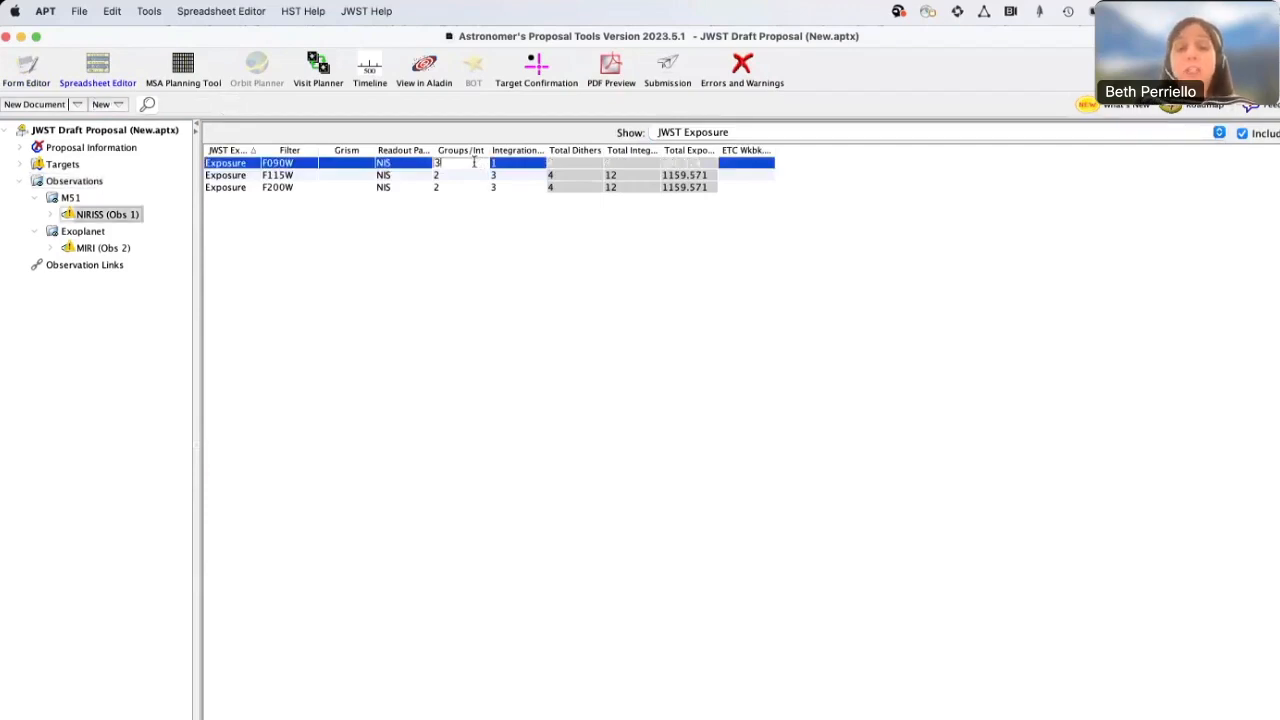
pyautogui.write('3')
pyautogui.press('Return')
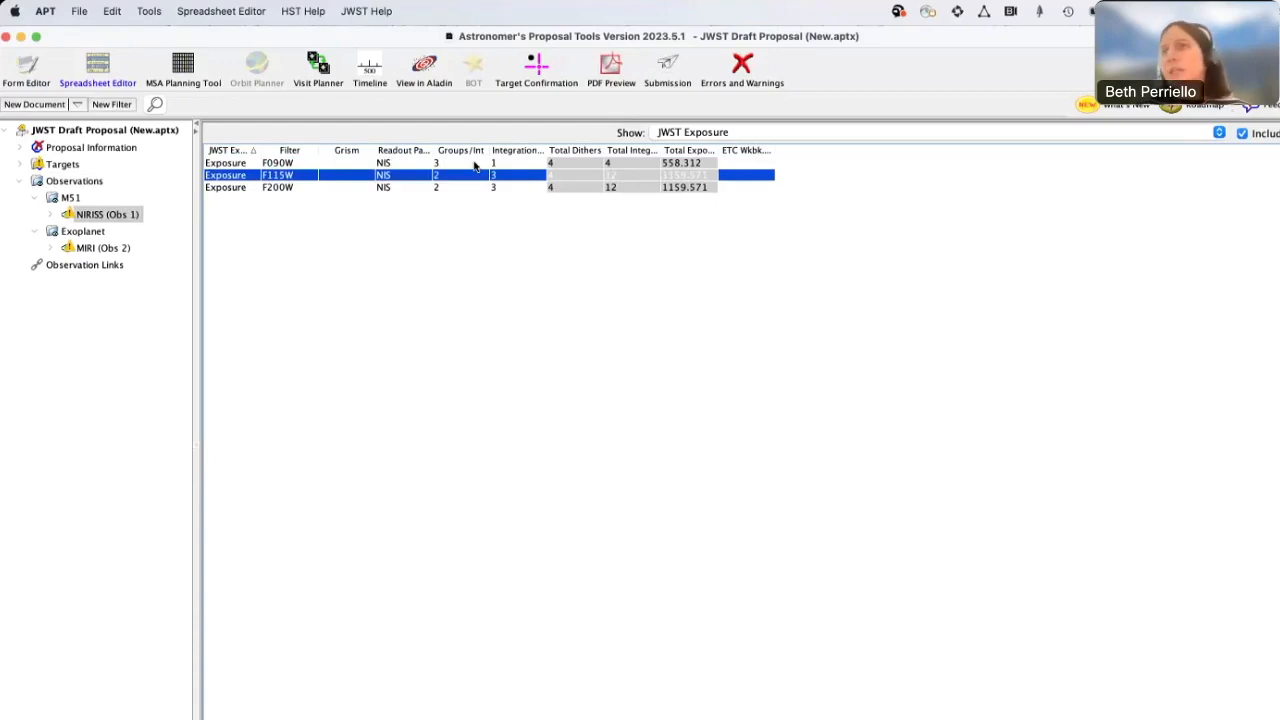
# Set the NIRISS observation's mosaic to 2 rows and 2 columns in the Form Editor, and expand its visits
pyautogui.click(35, 76)
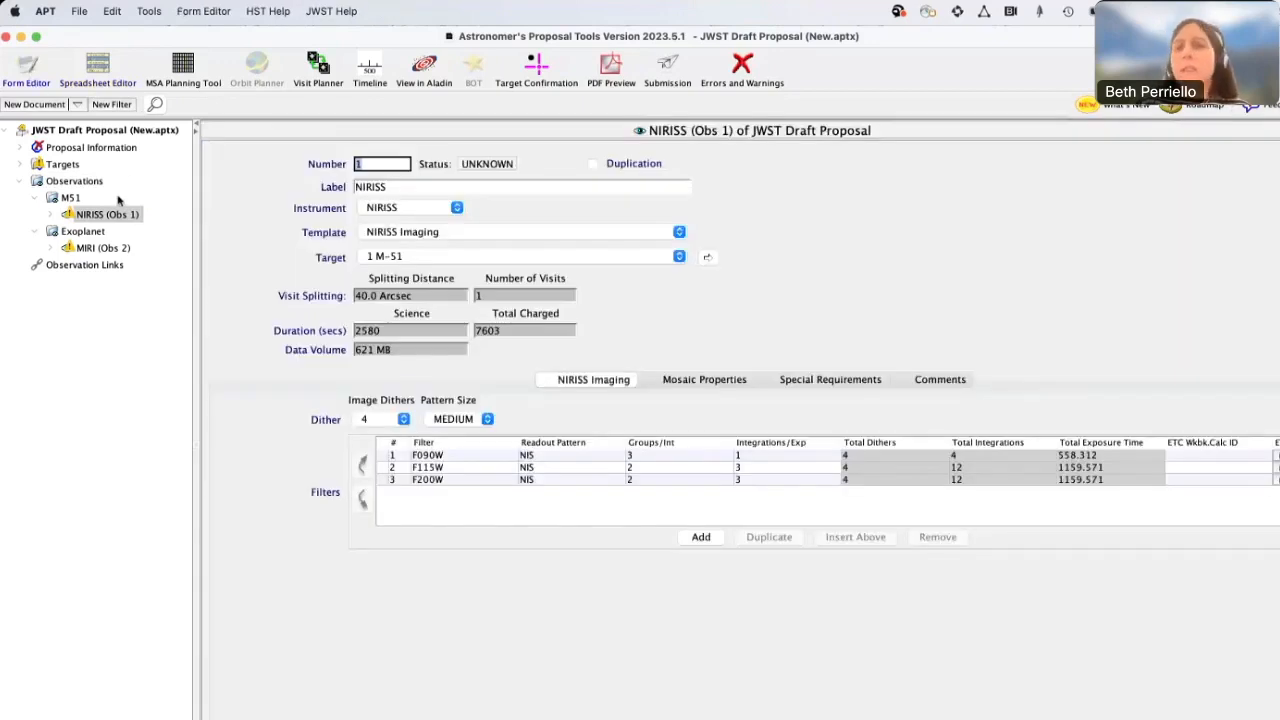
pyautogui.click(683, 384)
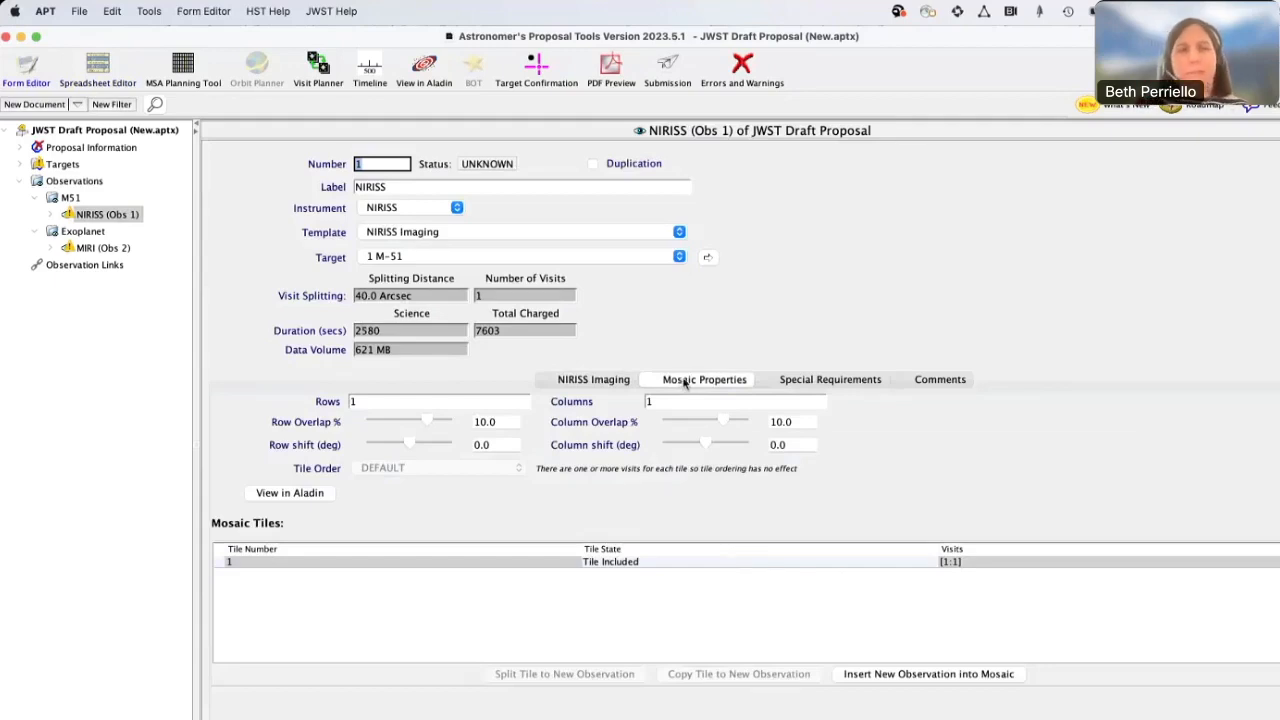
pyautogui.click(436, 400)
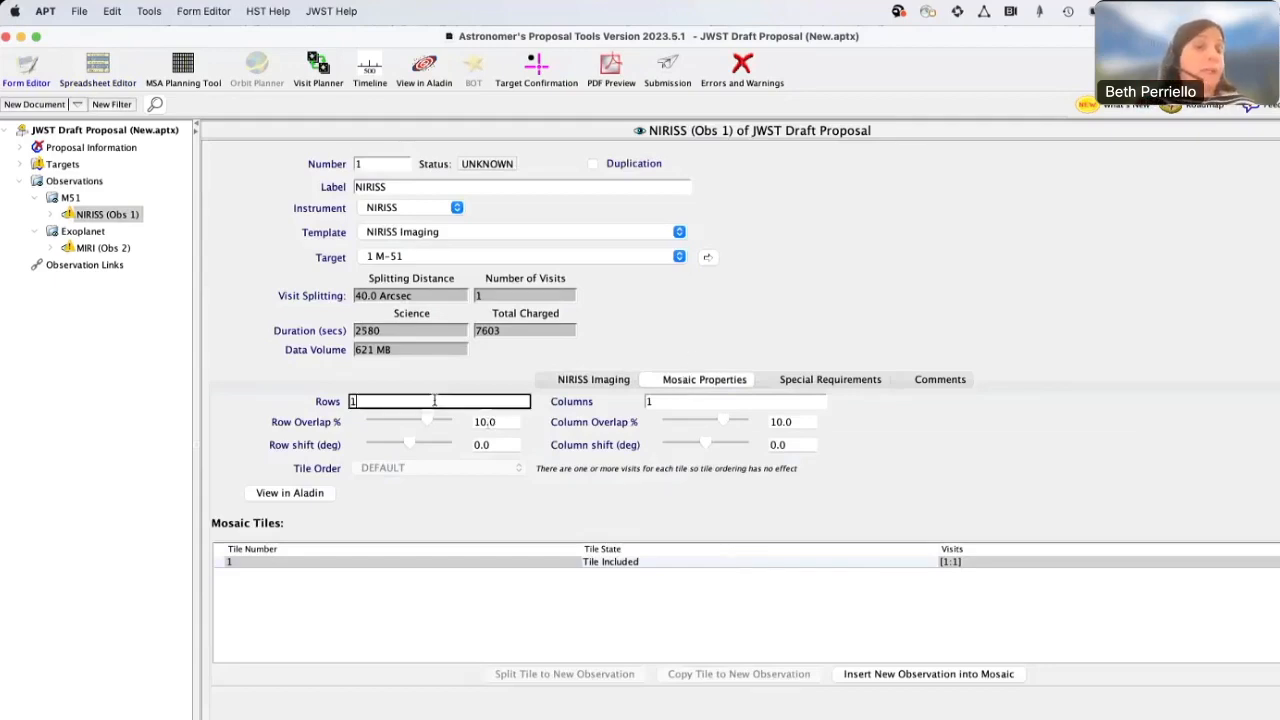
pyautogui.press('BackSpace')
pyautogui.write('2')
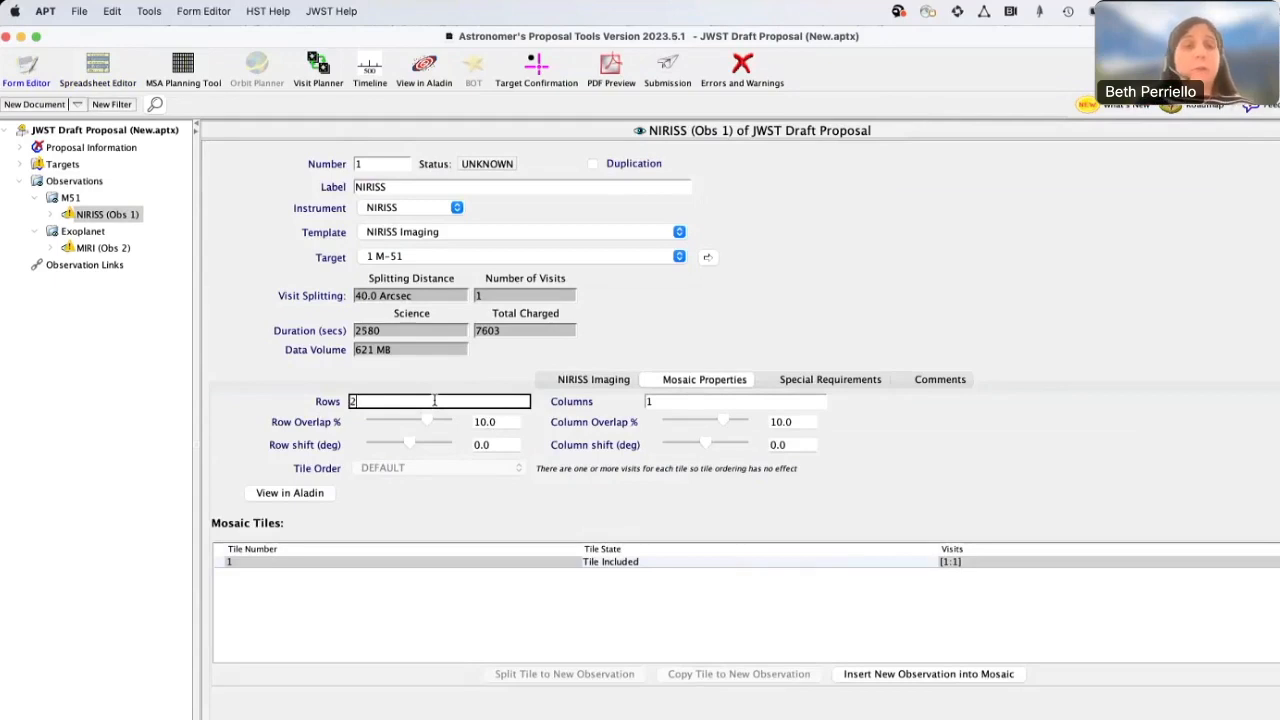
pyautogui.click(704, 402)
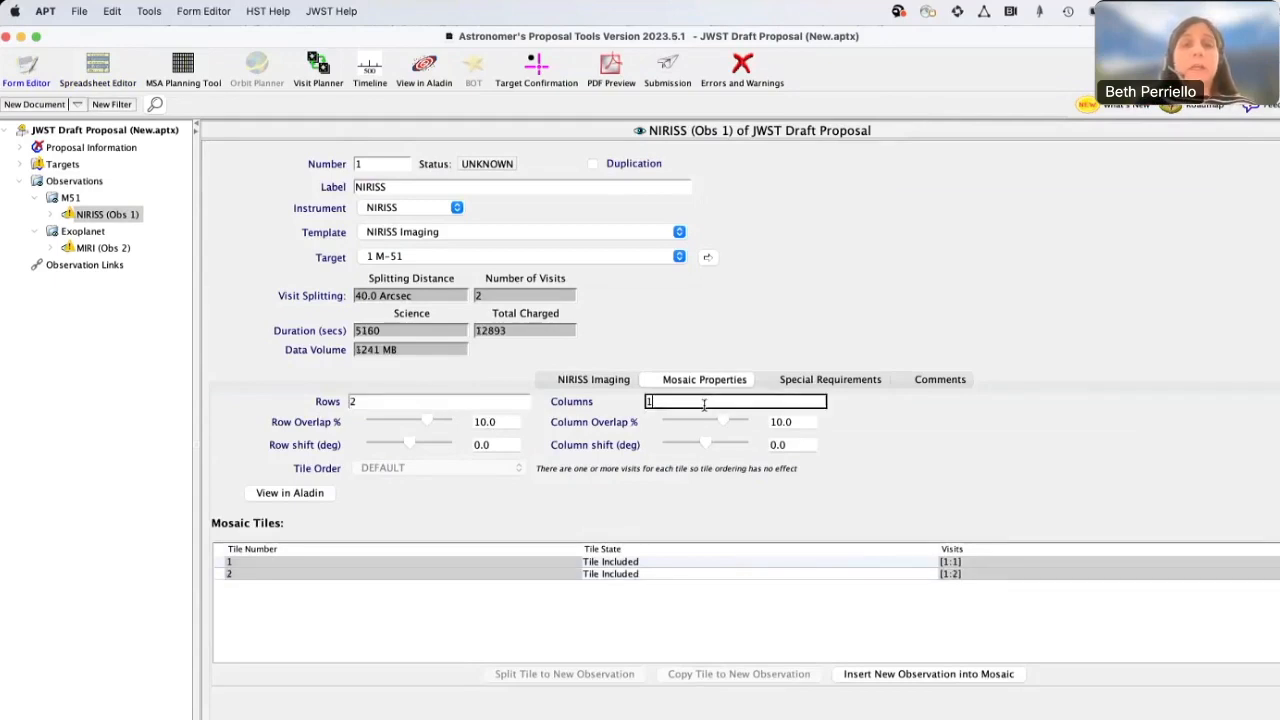
pyautogui.press('BackSpace')
pyautogui.write('2')
pyautogui.press('Tab')
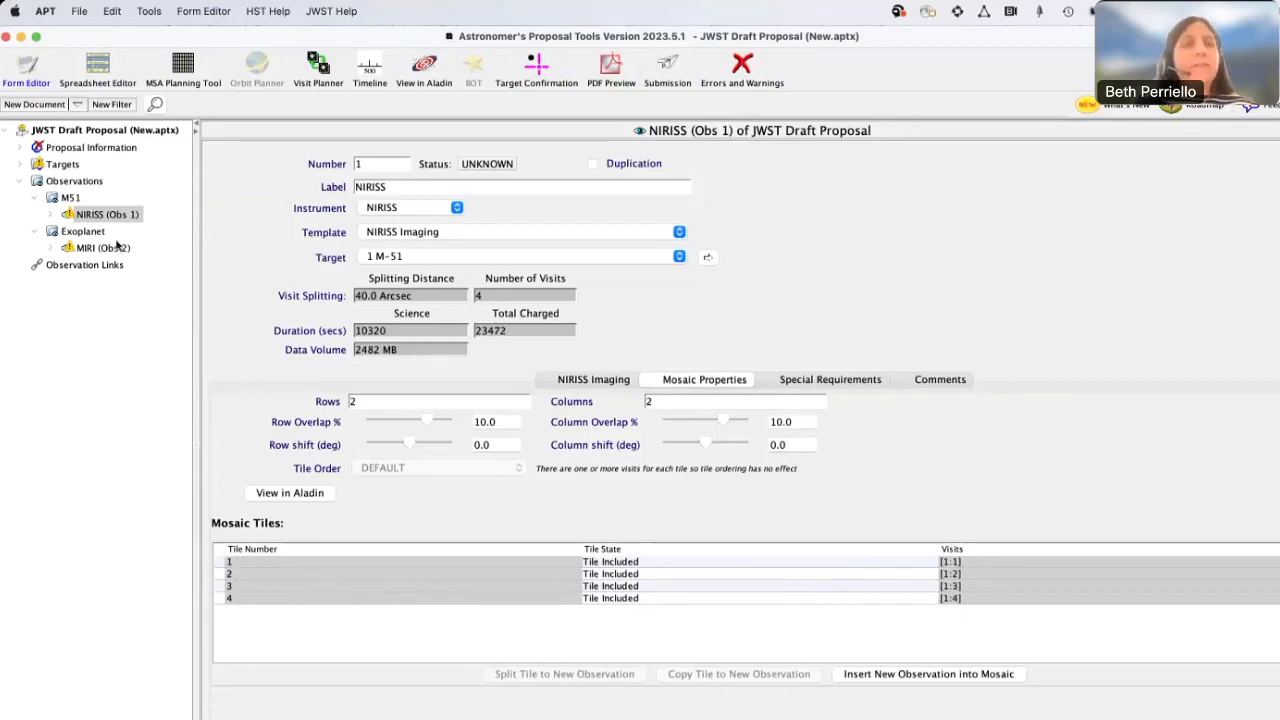
pyautogui.click(53, 216)
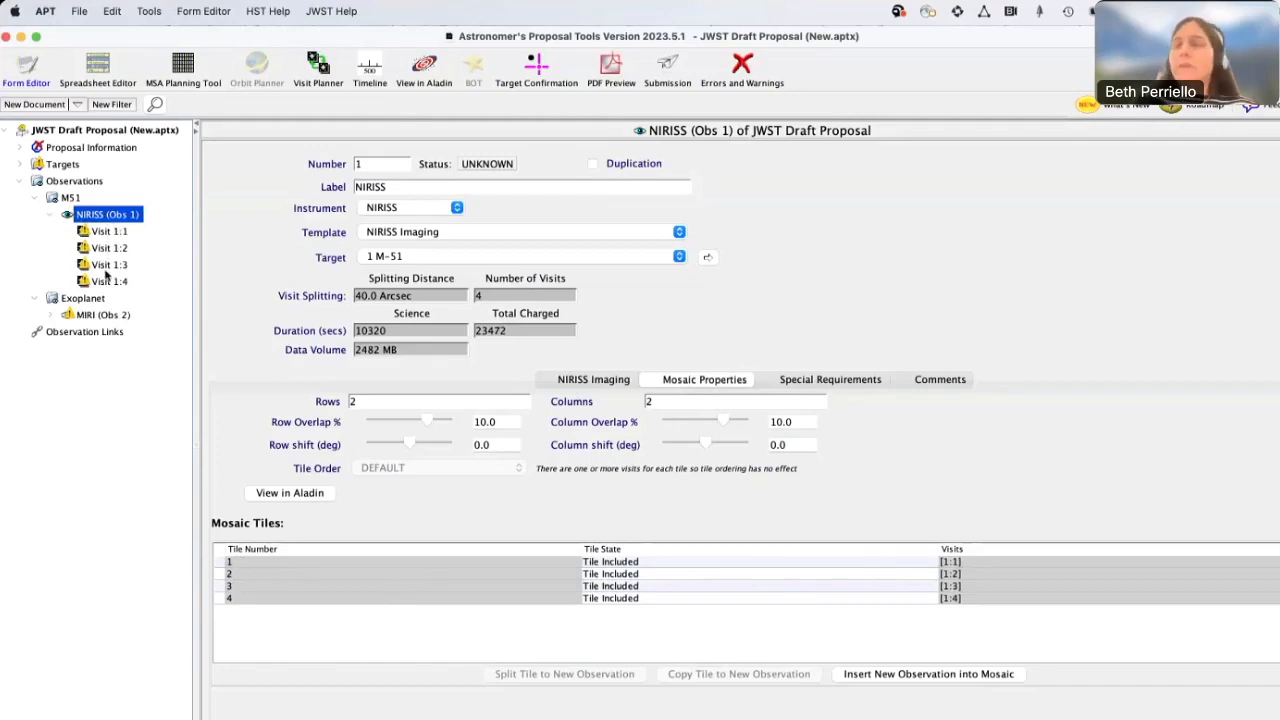
pyautogui.moveTo(105, 277)
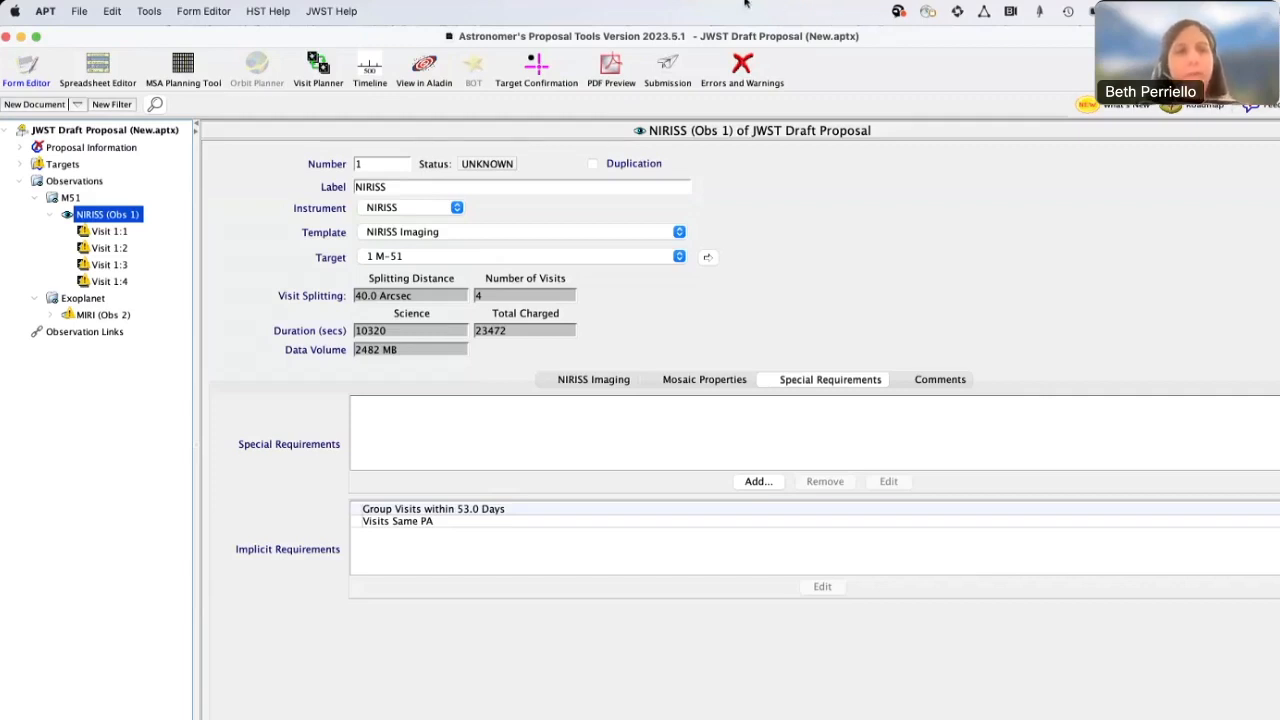
# Consult the online documentation for the NIRISS observation's Special Requirements, and close it
pyautogui.click(324, 447)
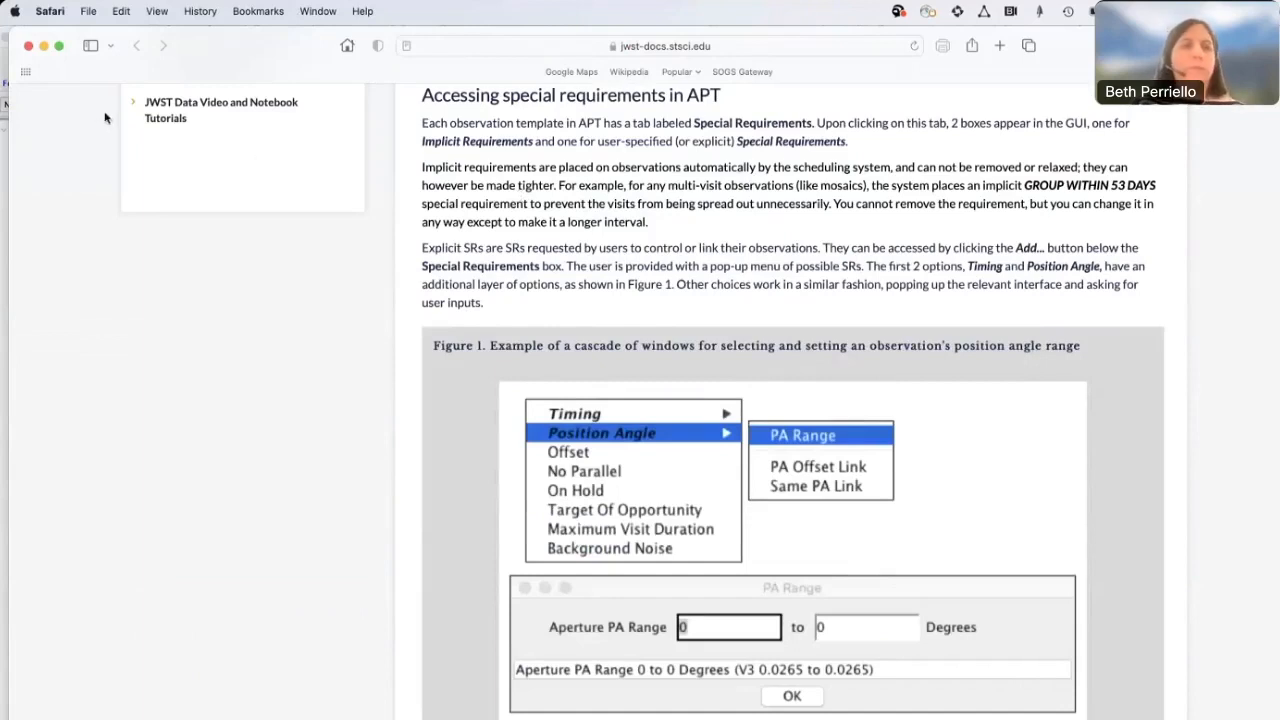
pyautogui.click(28, 46)
pyautogui.click(313, 42)
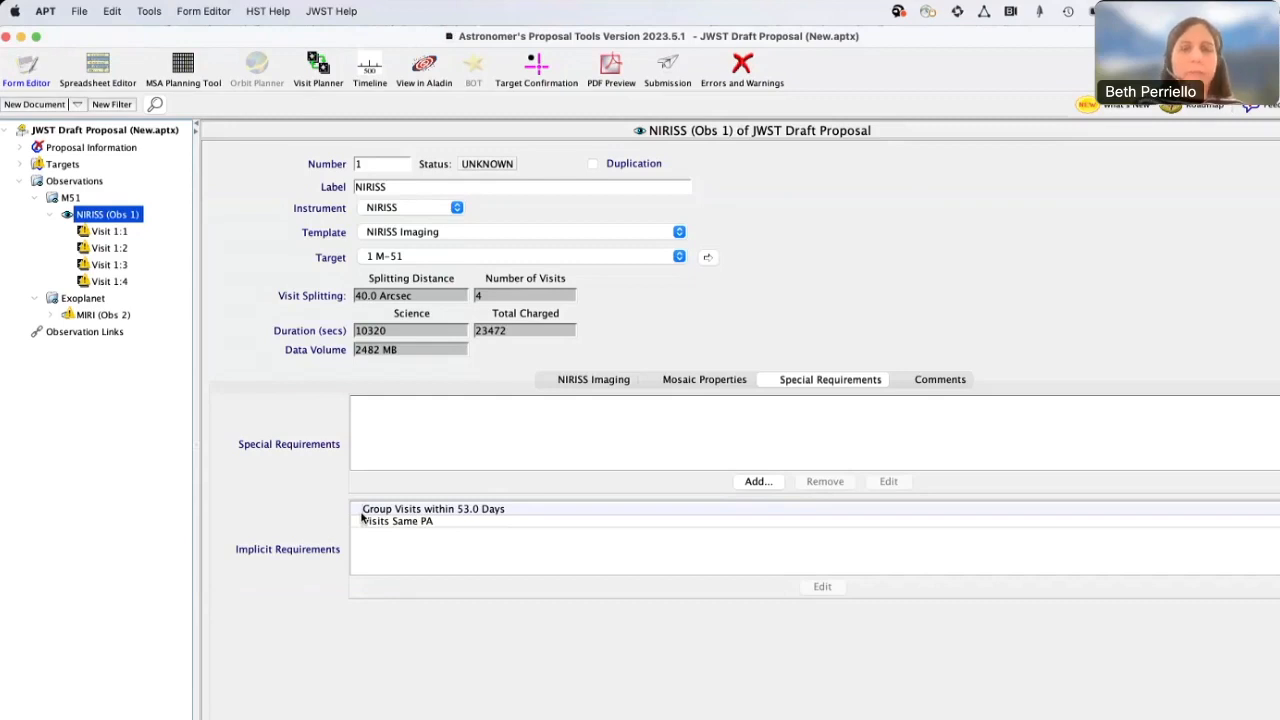
# Inspect the settings of the implicit Group Visits requirement of the NIRISS observation, and close them without changes
pyautogui.click(530, 510)
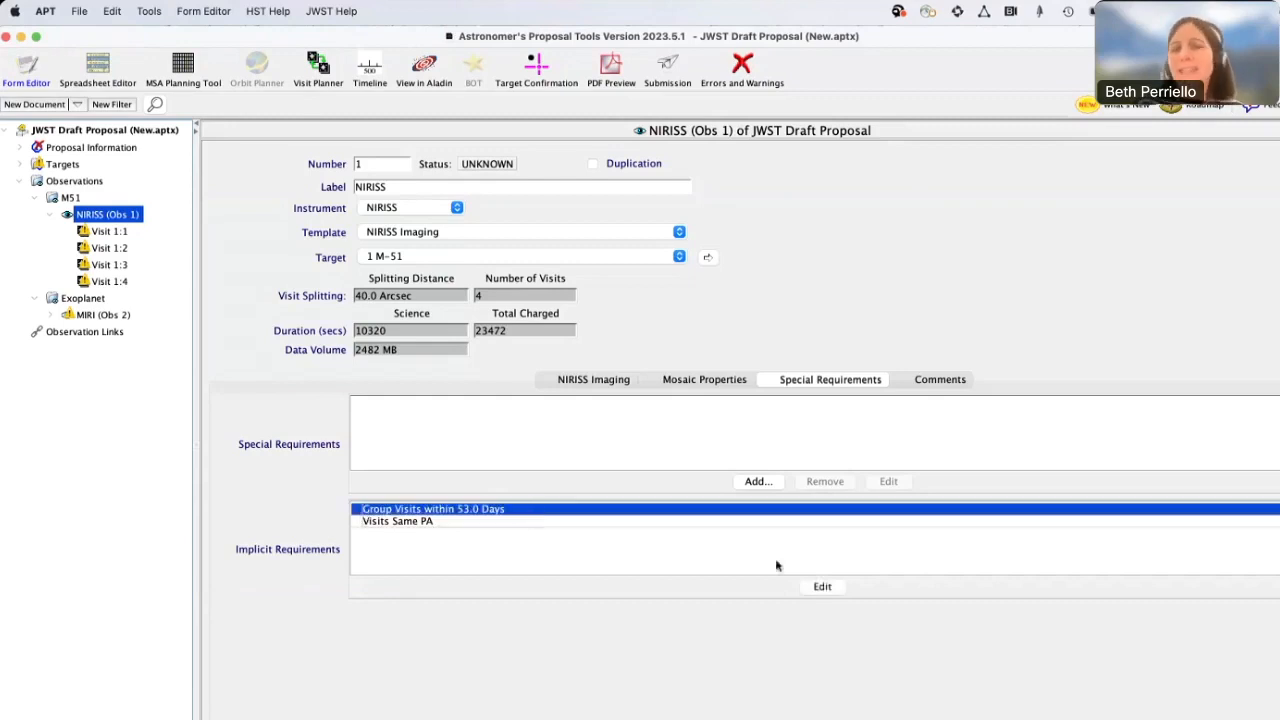
pyautogui.click(822, 587)
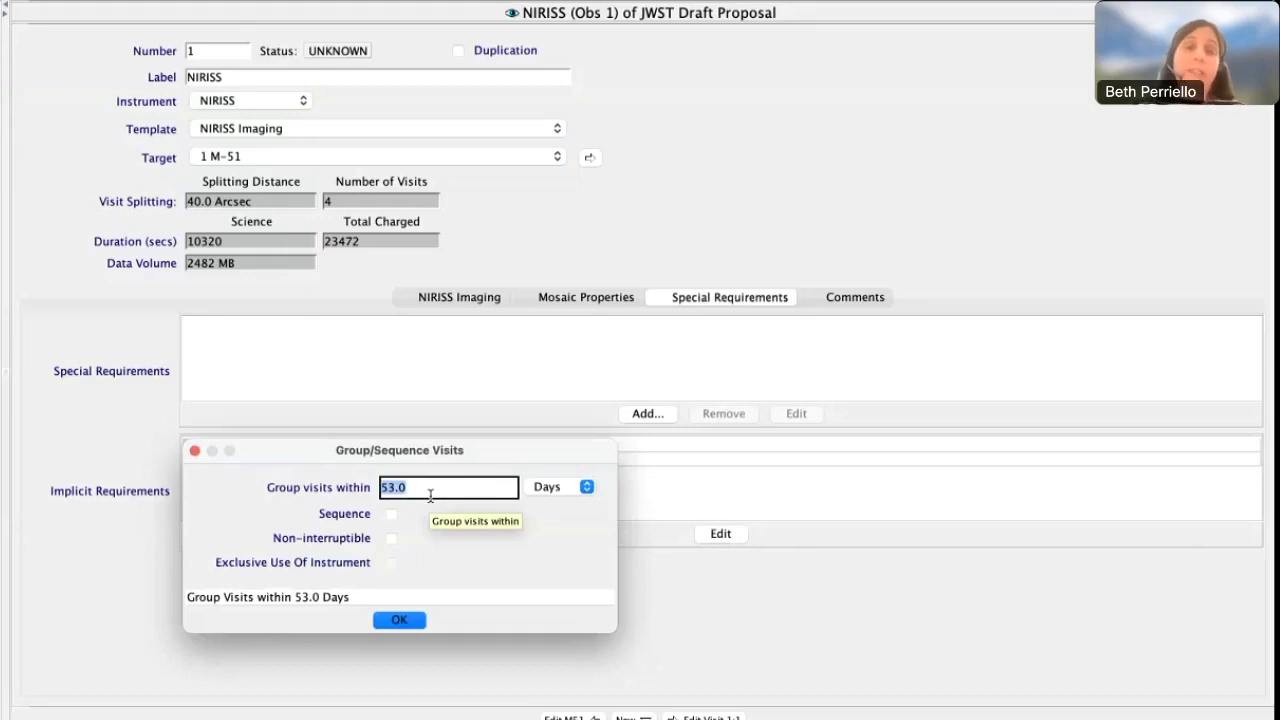
pyautogui.click(405, 624)
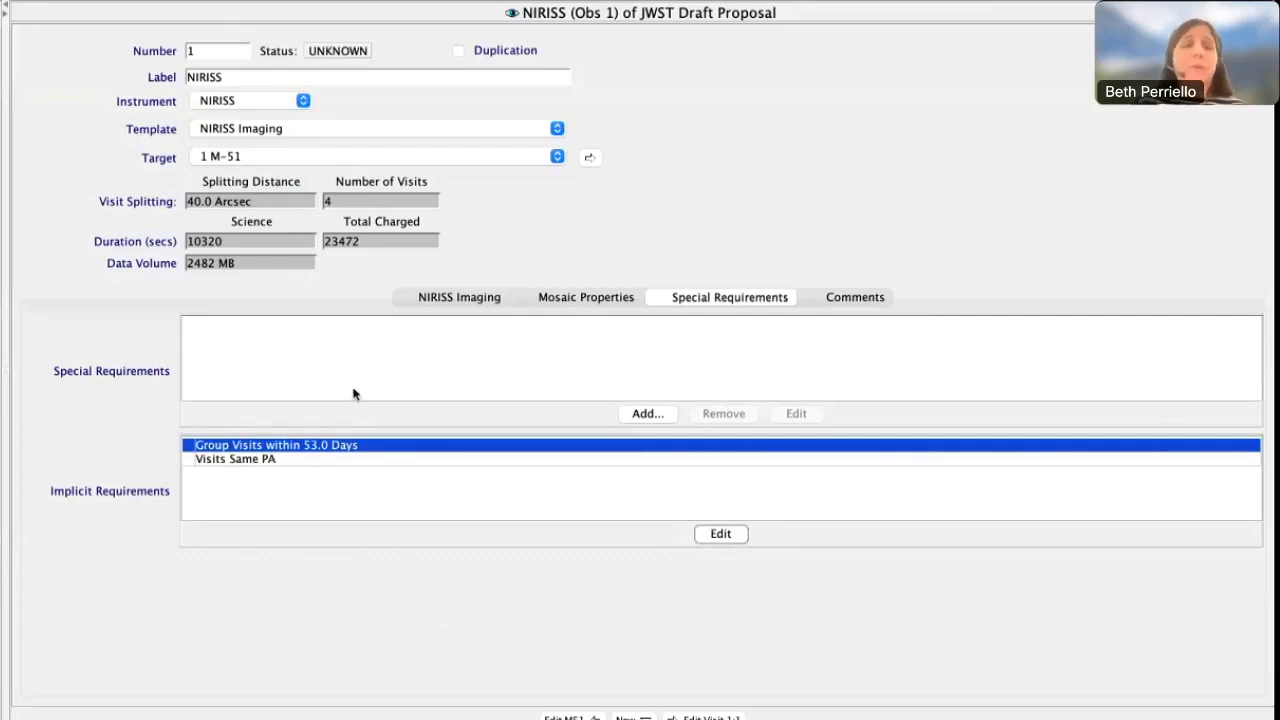
# Add an After Date timing requirement to the NIRISS observation, look over its date entry form, and remove the requirement
pyautogui.click(646, 414)
pyautogui.moveTo(644, 418)
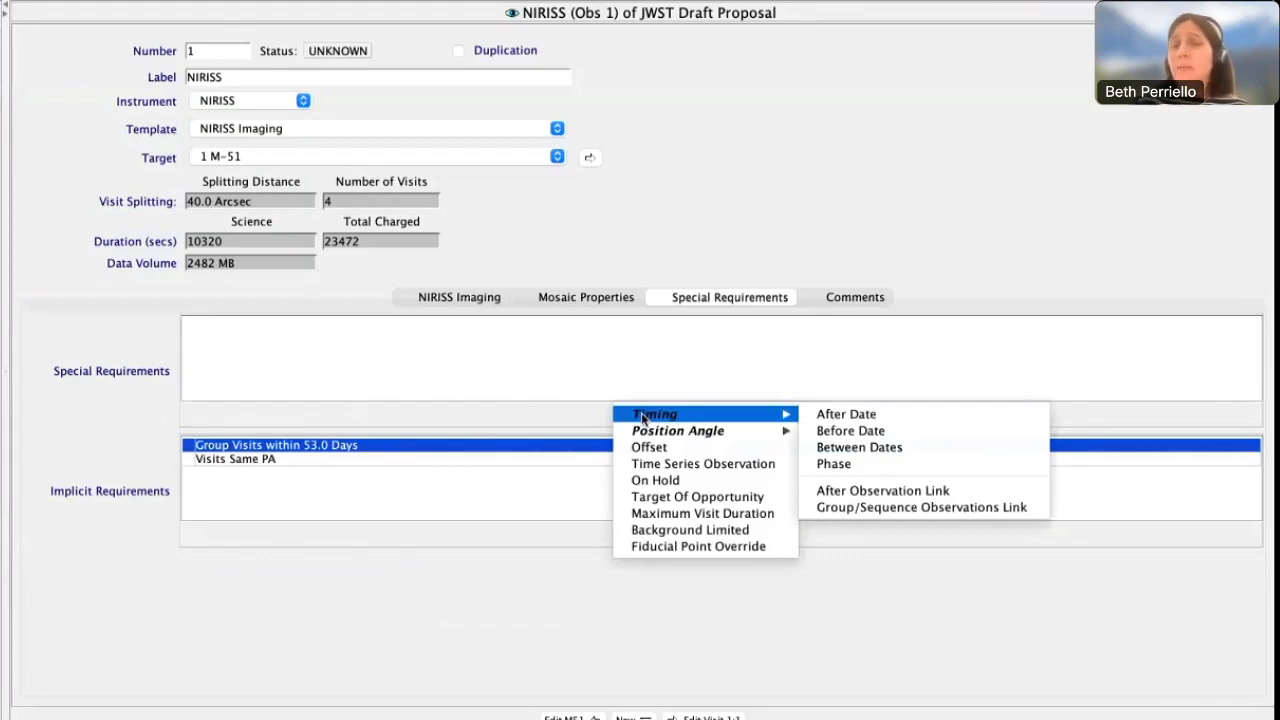
pyautogui.click(822, 413)
pyautogui.click(791, 417)
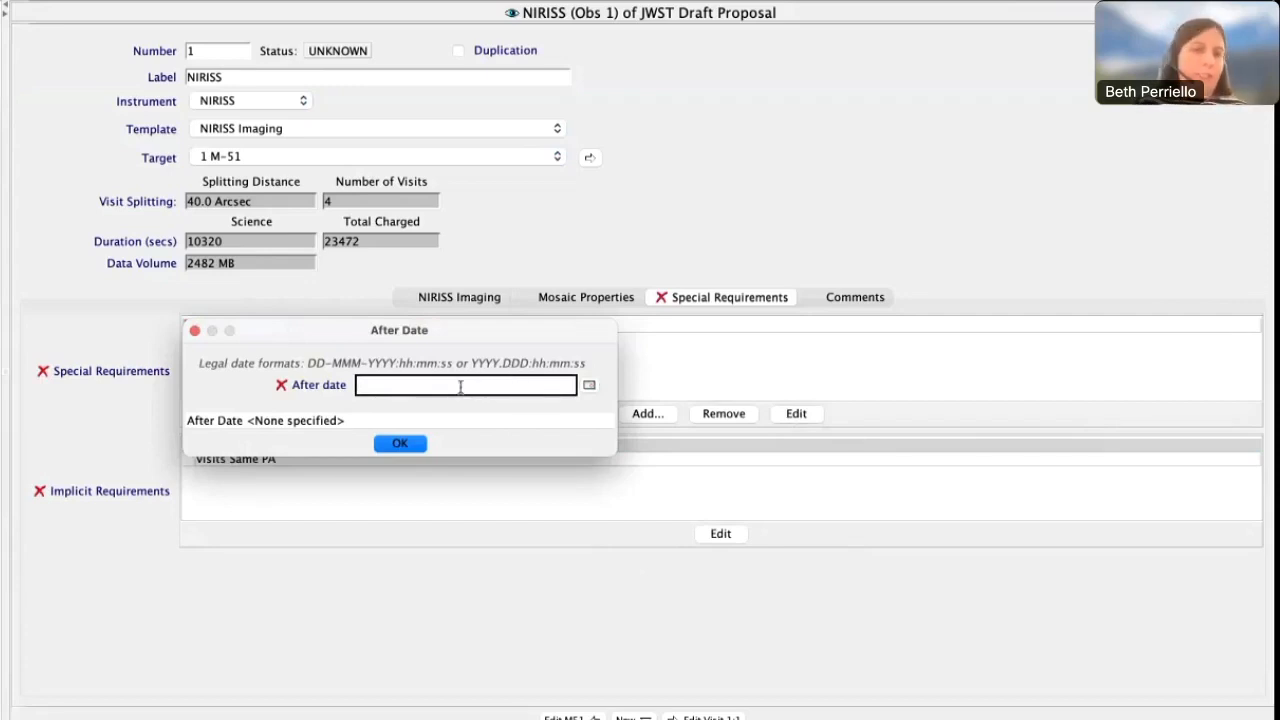
pyautogui.click(421, 444)
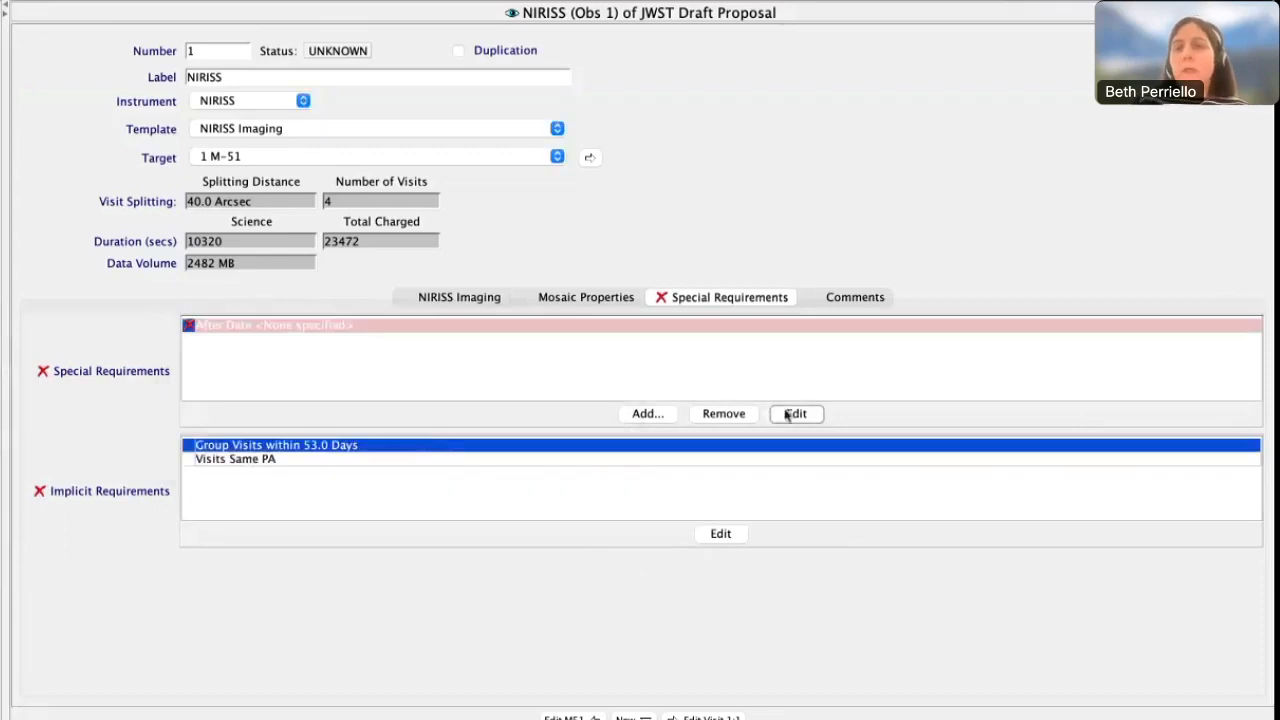
pyautogui.click(731, 418)
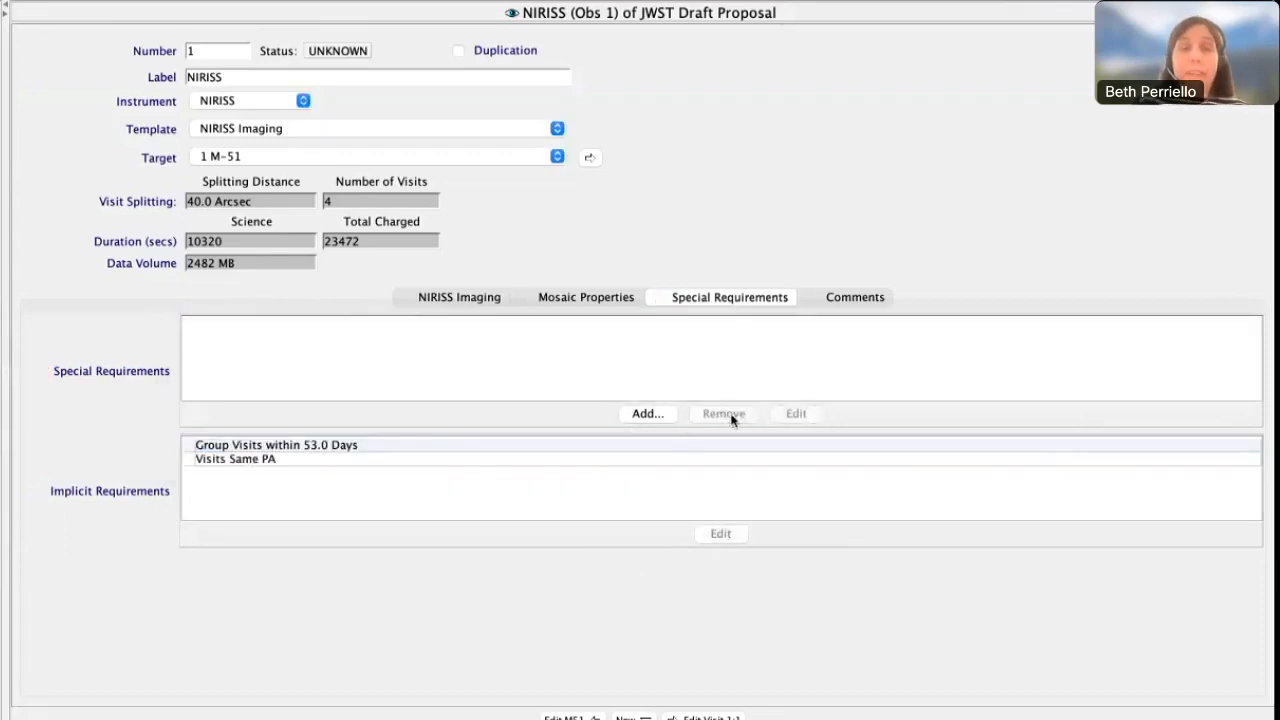
# Add a Between Dates timing requirement to the NIRISS observation, with an after date of 01-MAY-2025:00:00:00
pyautogui.click(647, 413)
pyautogui.moveTo(651, 414)
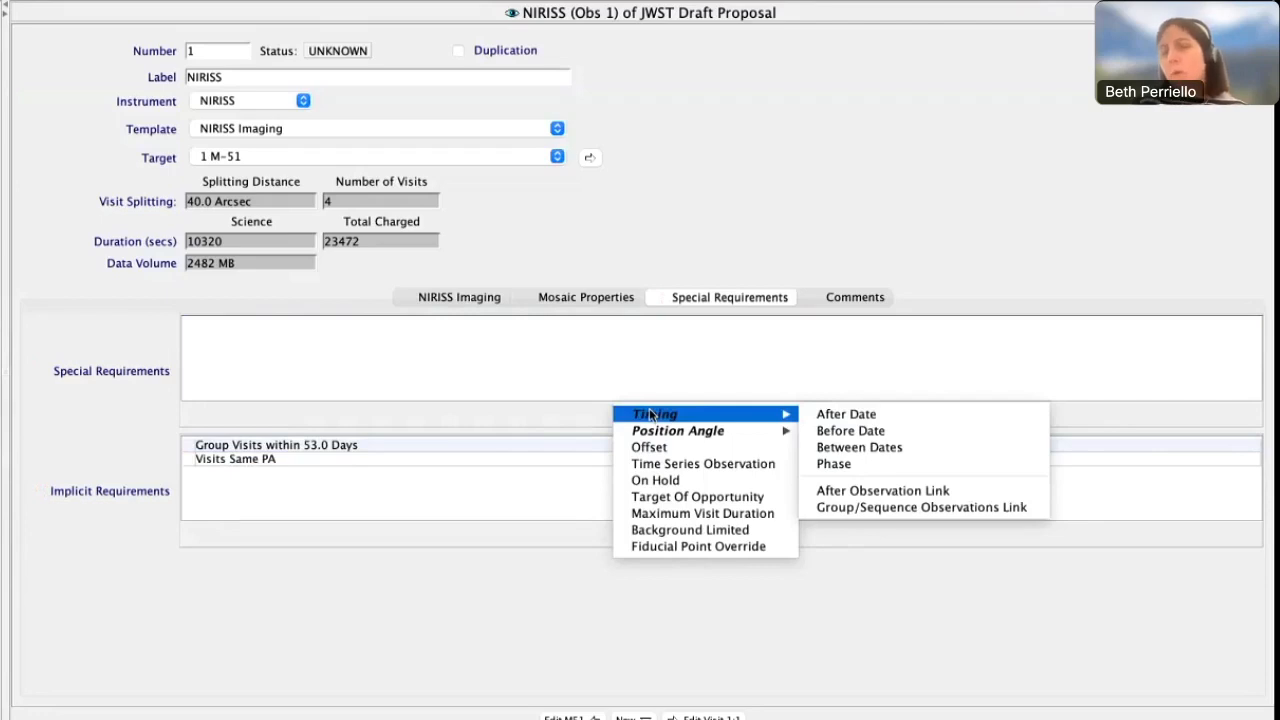
pyautogui.click(857, 448)
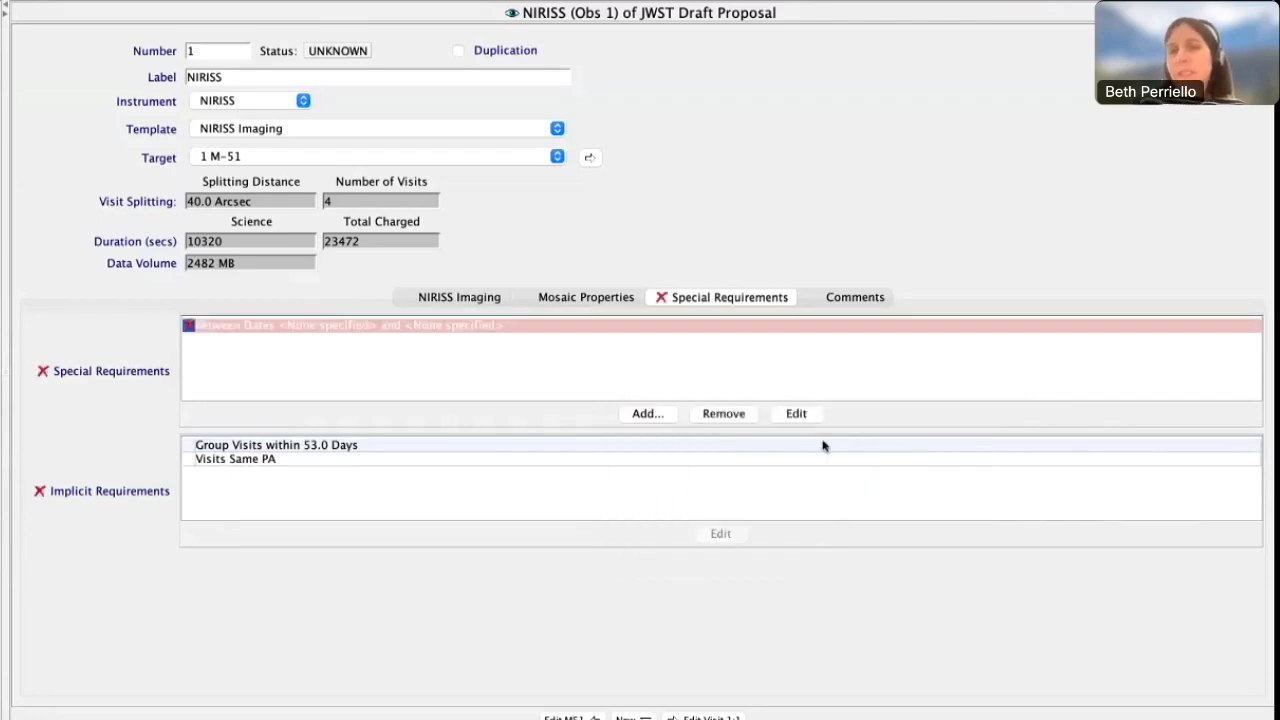
pyautogui.click(796, 414)
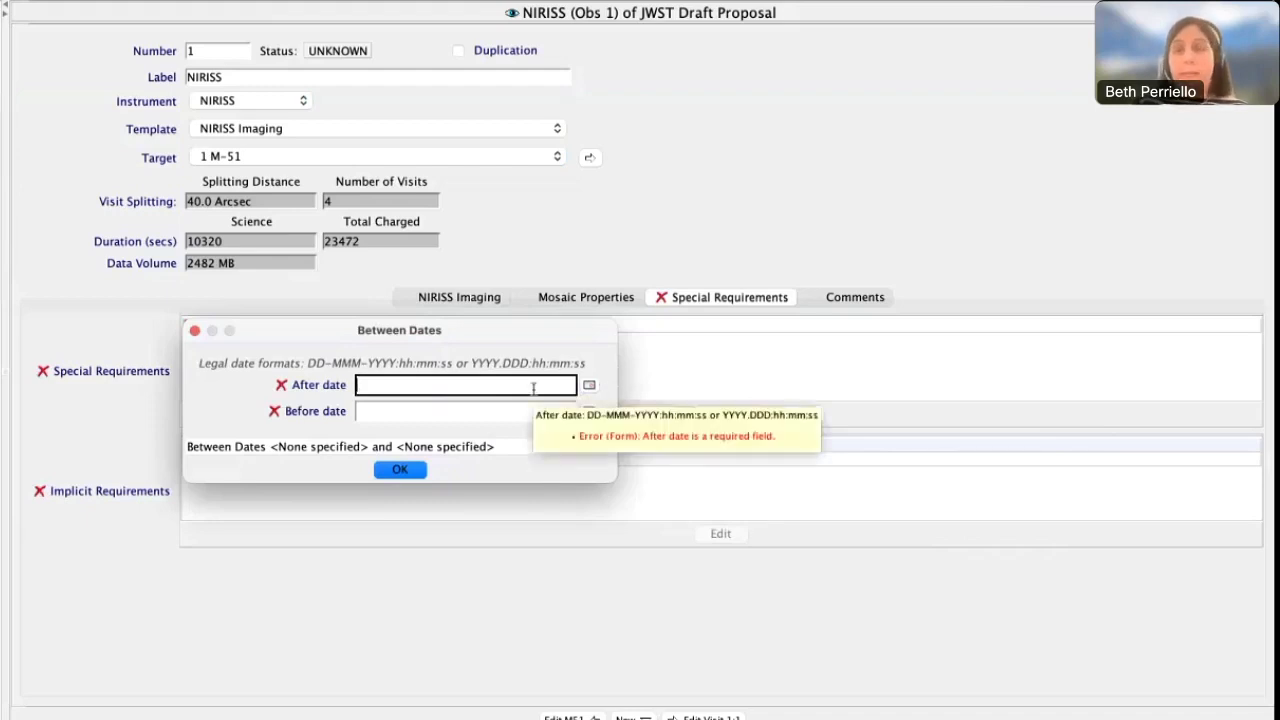
pyautogui.click(589, 386)
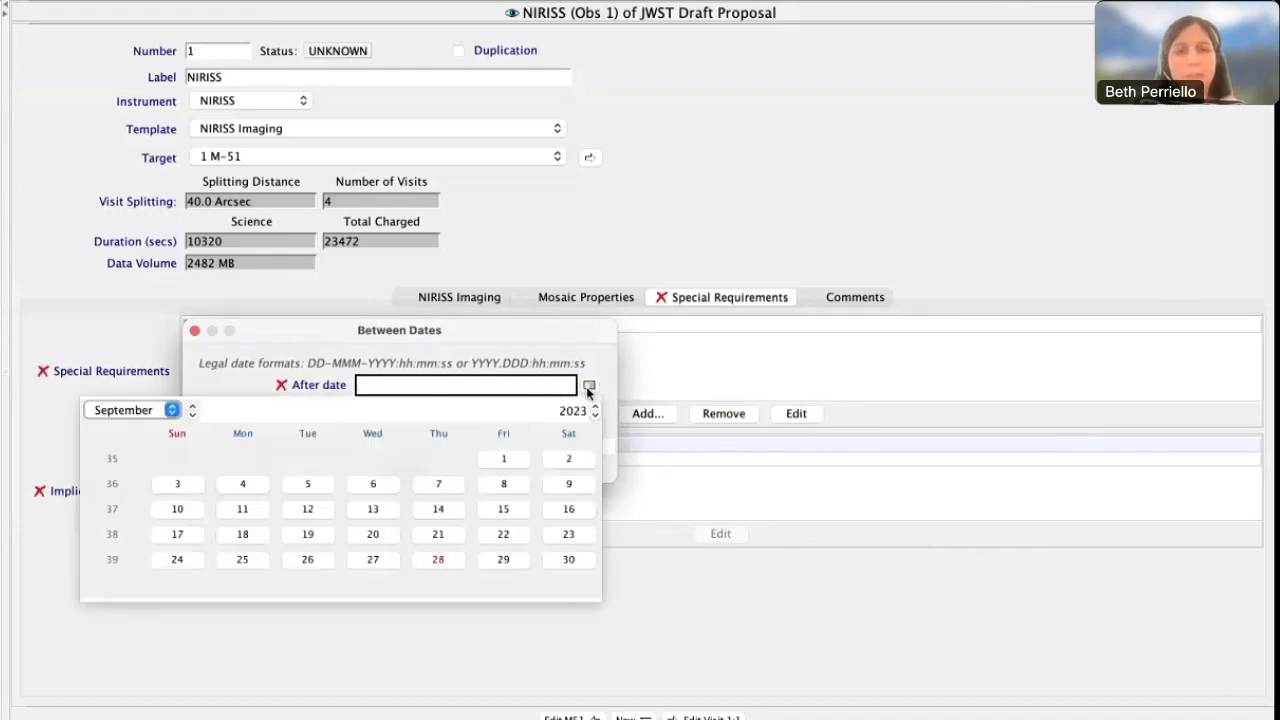
pyautogui.click(595, 406)
pyautogui.click(595, 406)
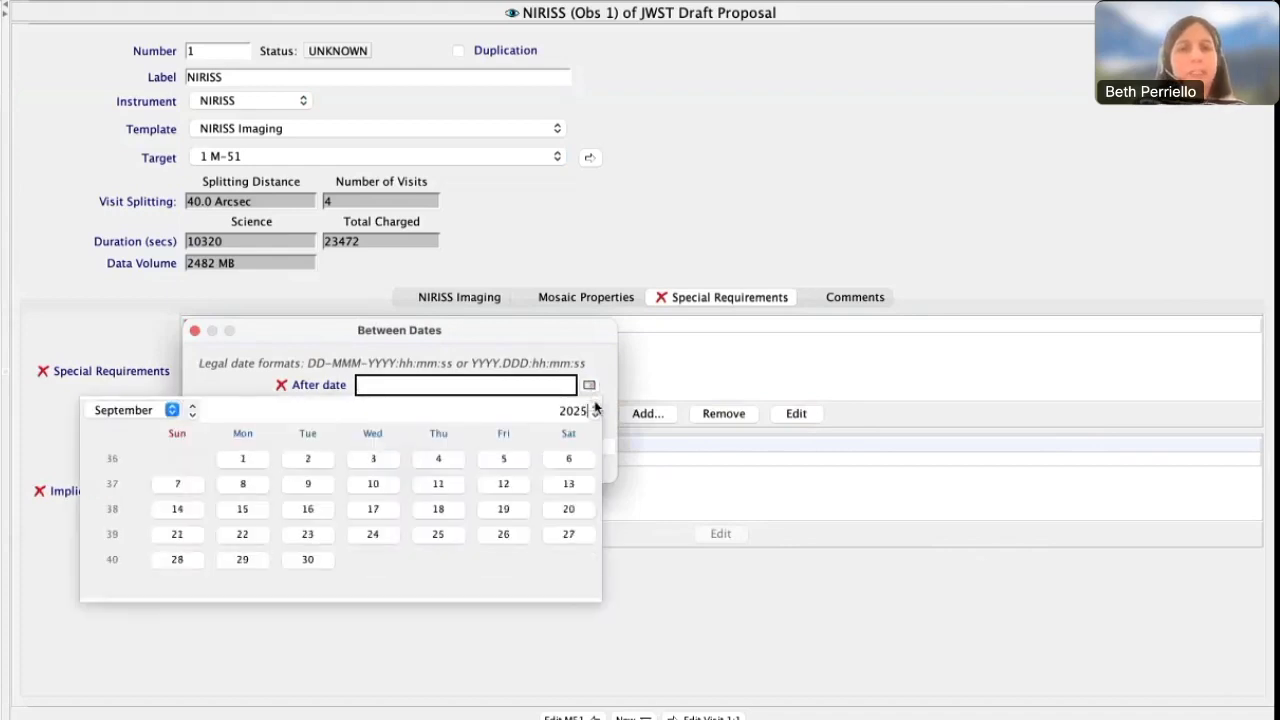
pyautogui.click(171, 410)
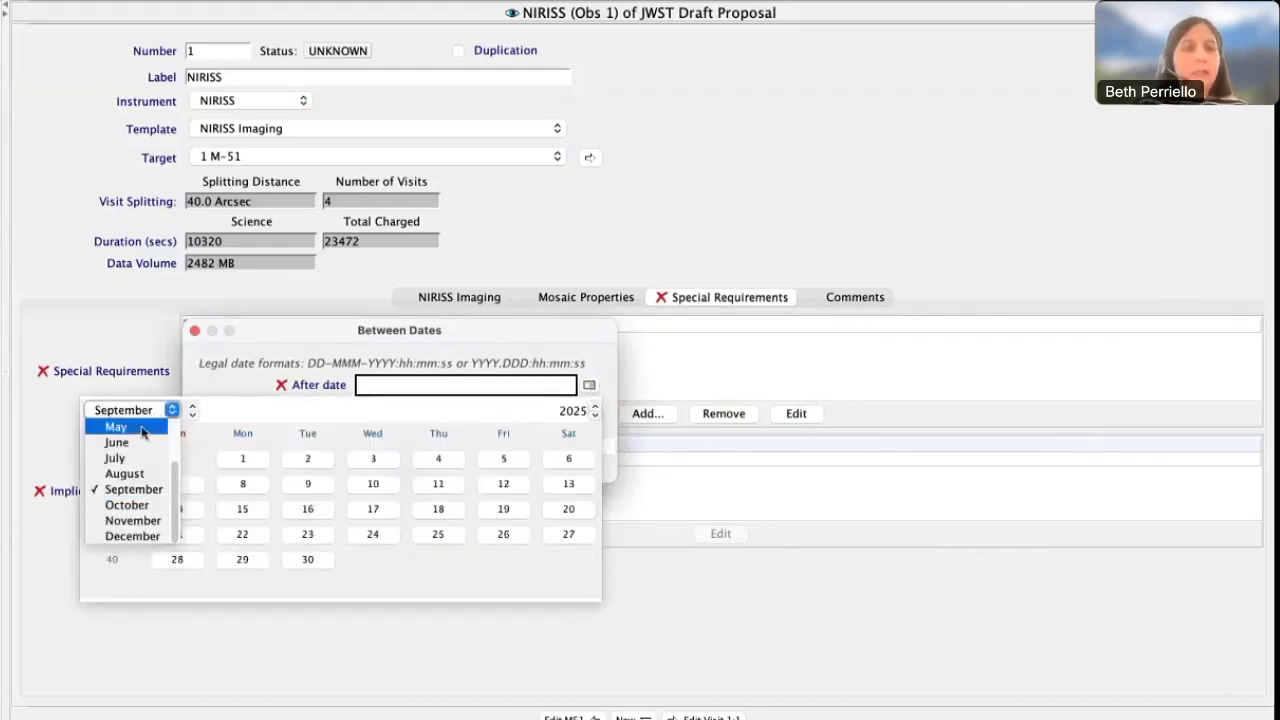
pyautogui.click(116, 427)
pyautogui.click(435, 459)
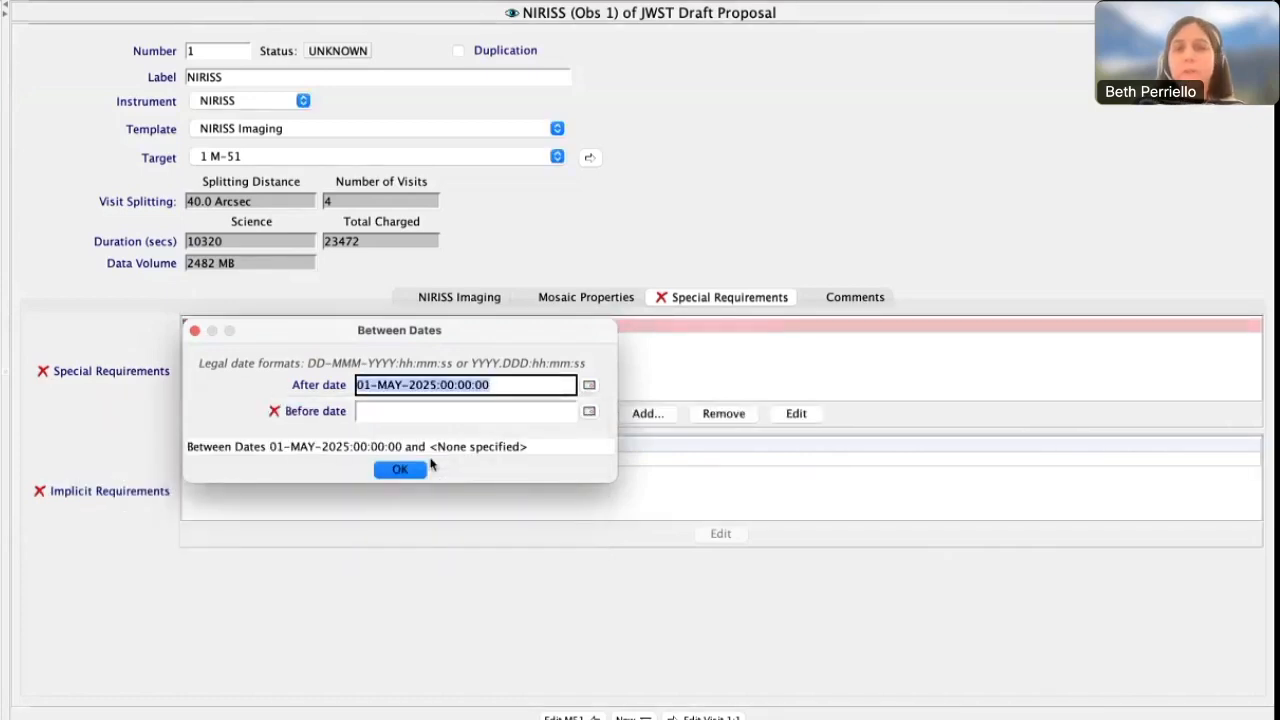
# Set the Between Dates requirement's before date to 30-JUN-2025:00:00:00 and accept the requirement
pyautogui.click(506, 411)
pyautogui.write('30-J')
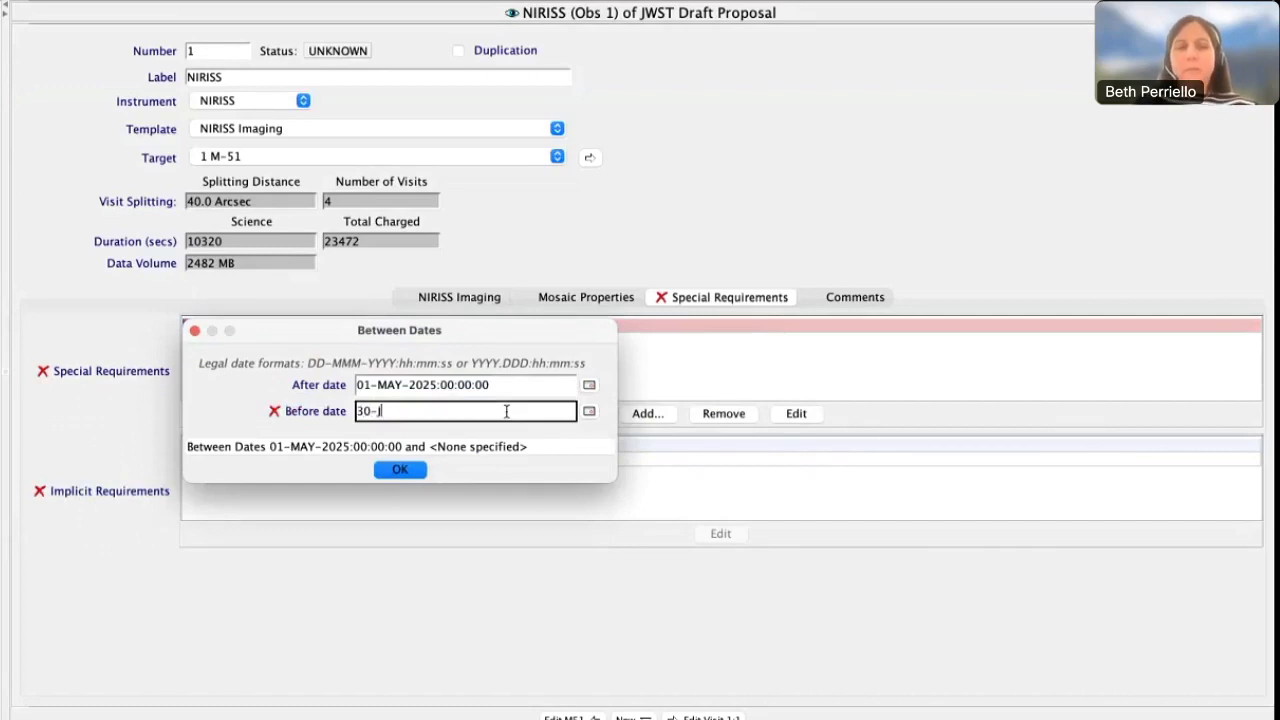
pyautogui.write('UN-2025:')
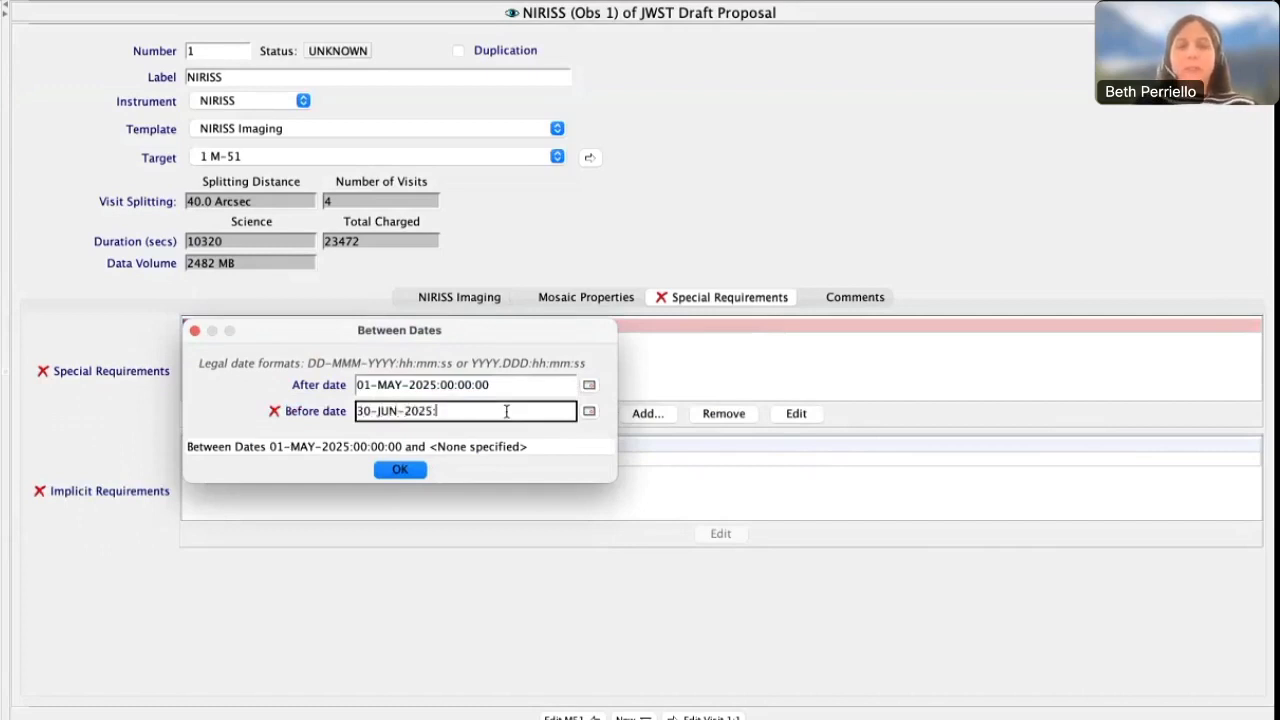
pyautogui.write('00:00:00')
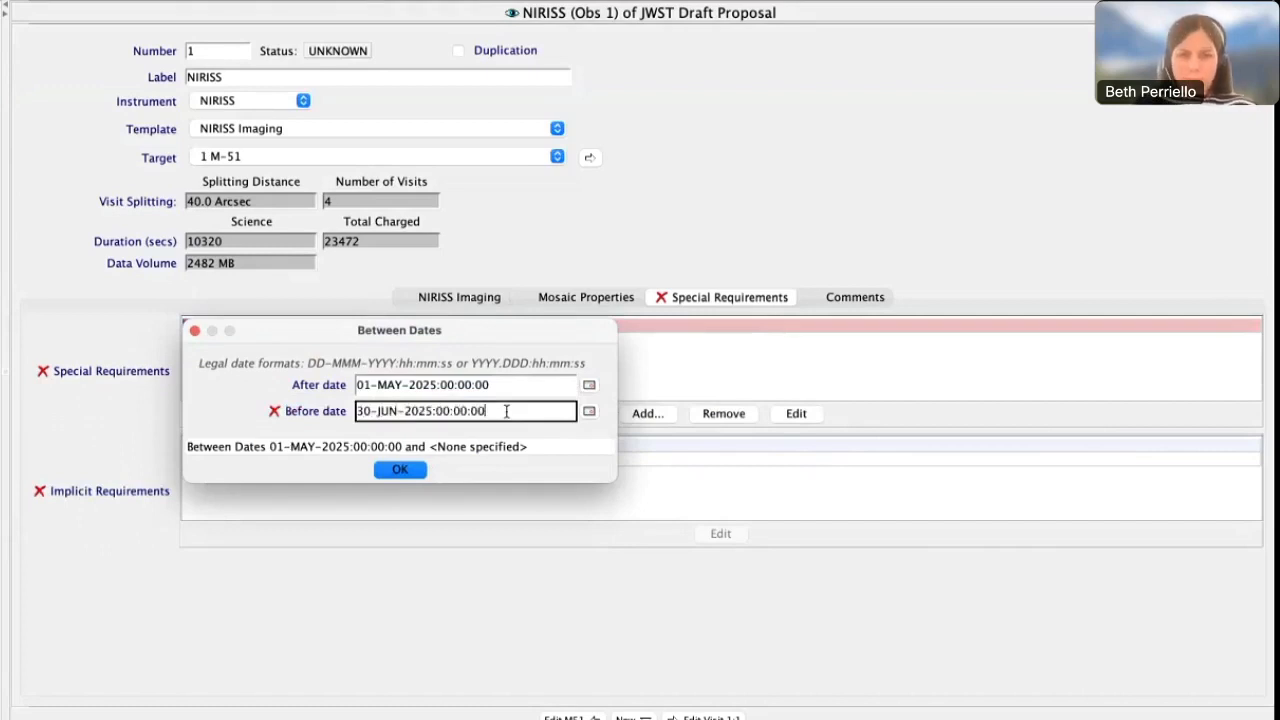
pyautogui.press('Tab')
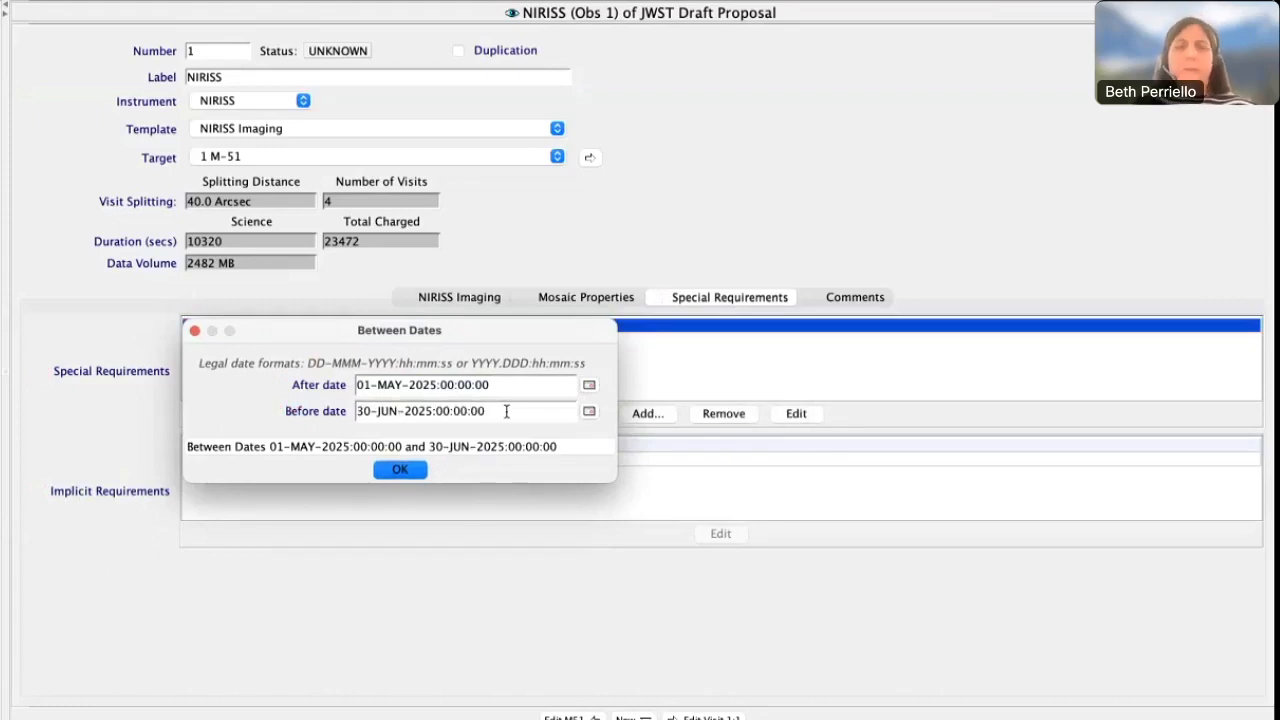
pyautogui.click(410, 474)
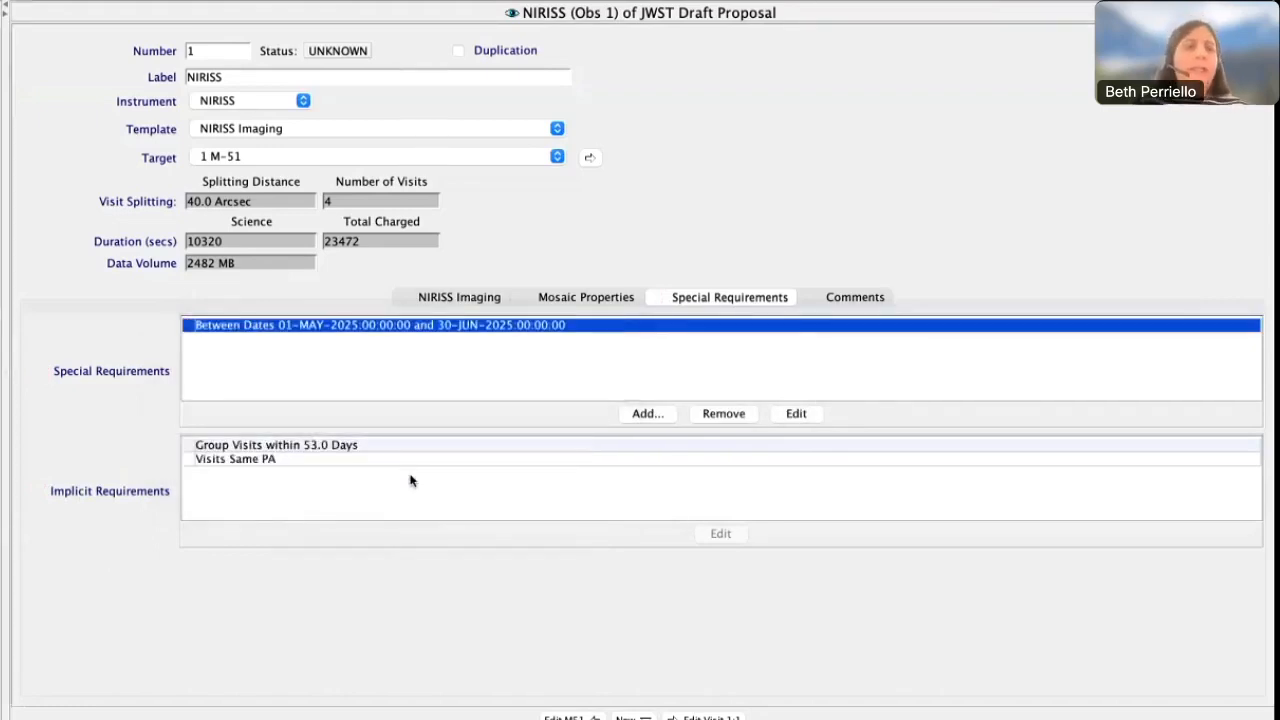
# Add an After Observation Link scheduling NIRISS (Obs 1) after MIRI (Obs 2), look over the interval units, and remove the link
pyautogui.click(636, 421)
pyautogui.moveTo(636, 422)
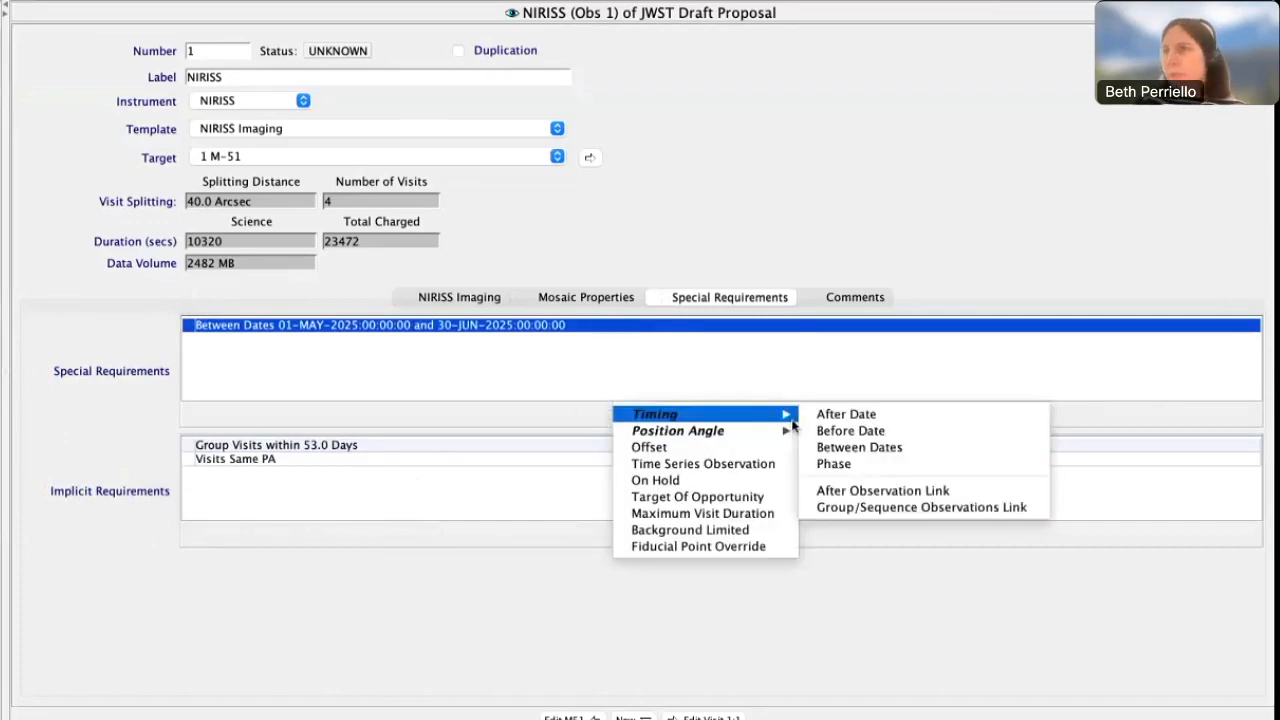
pyautogui.click(873, 491)
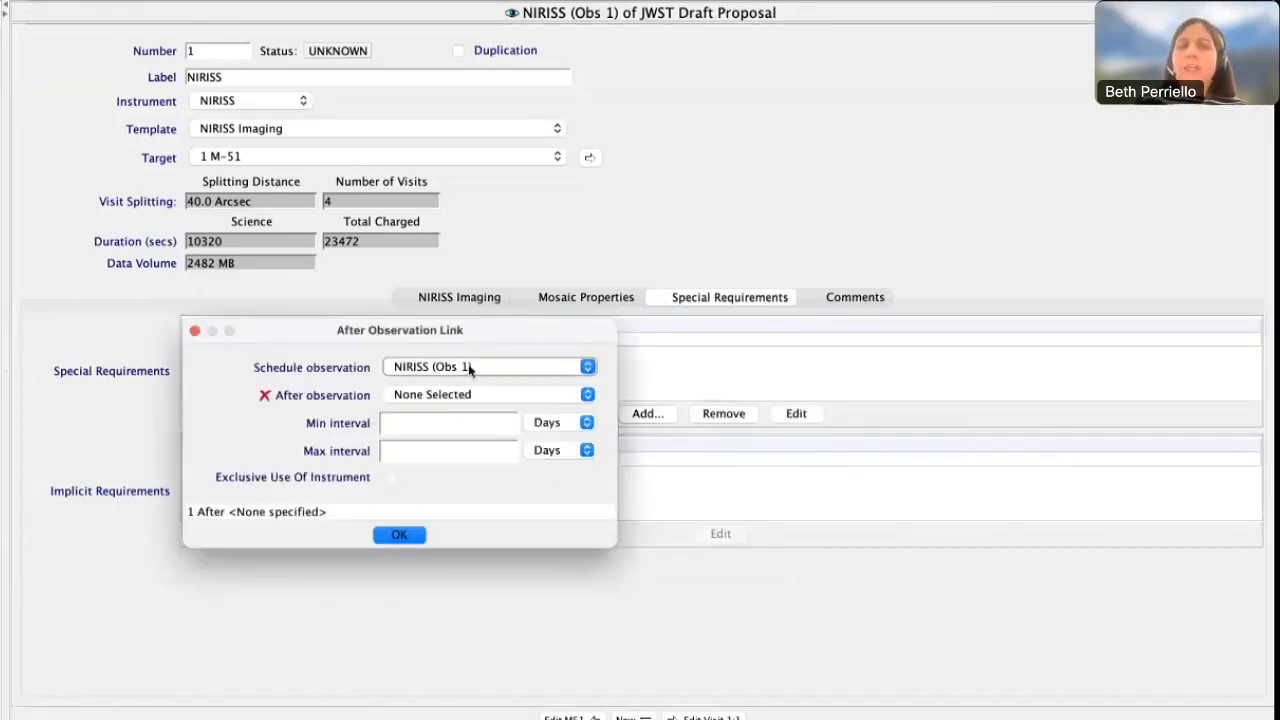
pyautogui.click(468, 396)
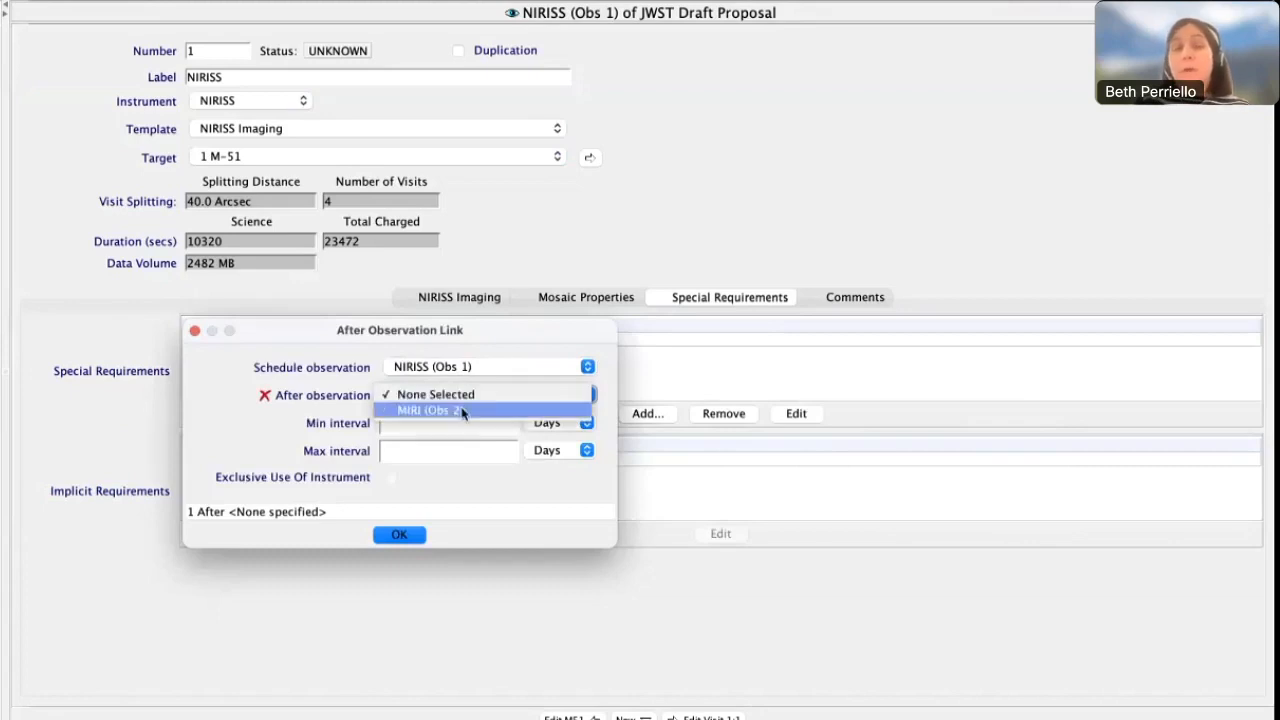
pyautogui.click(463, 410)
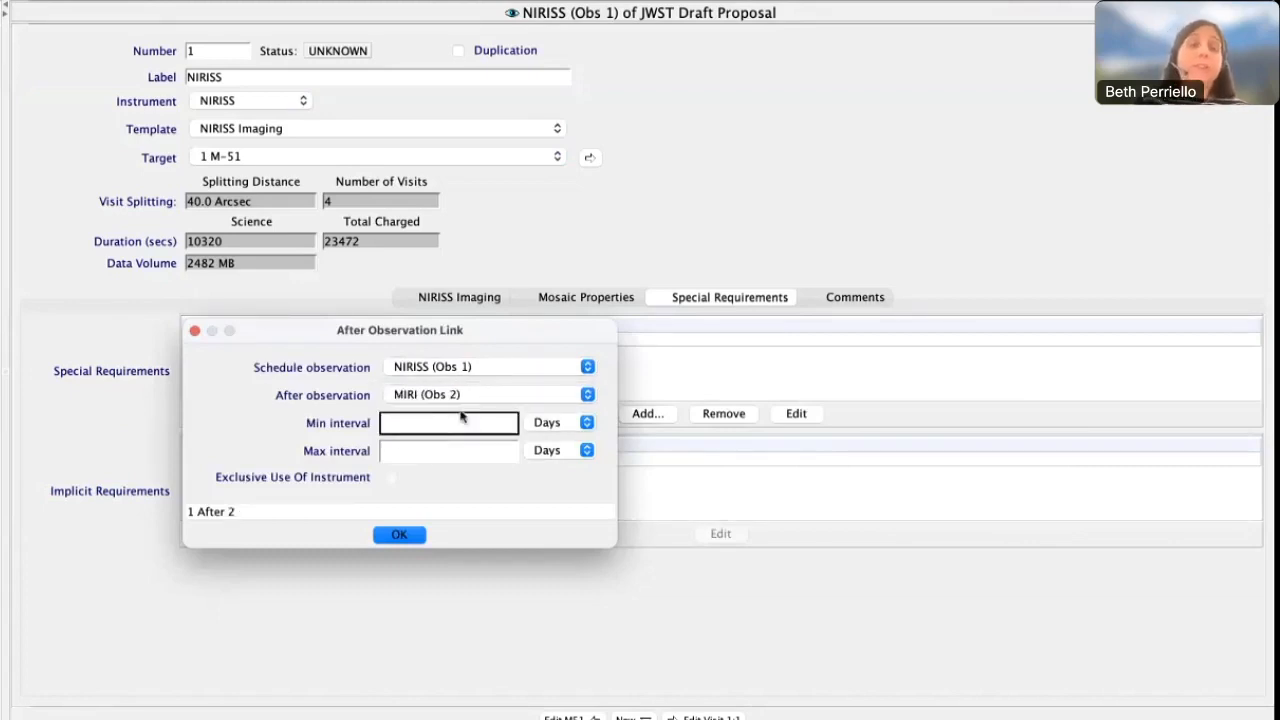
pyautogui.click(538, 425)
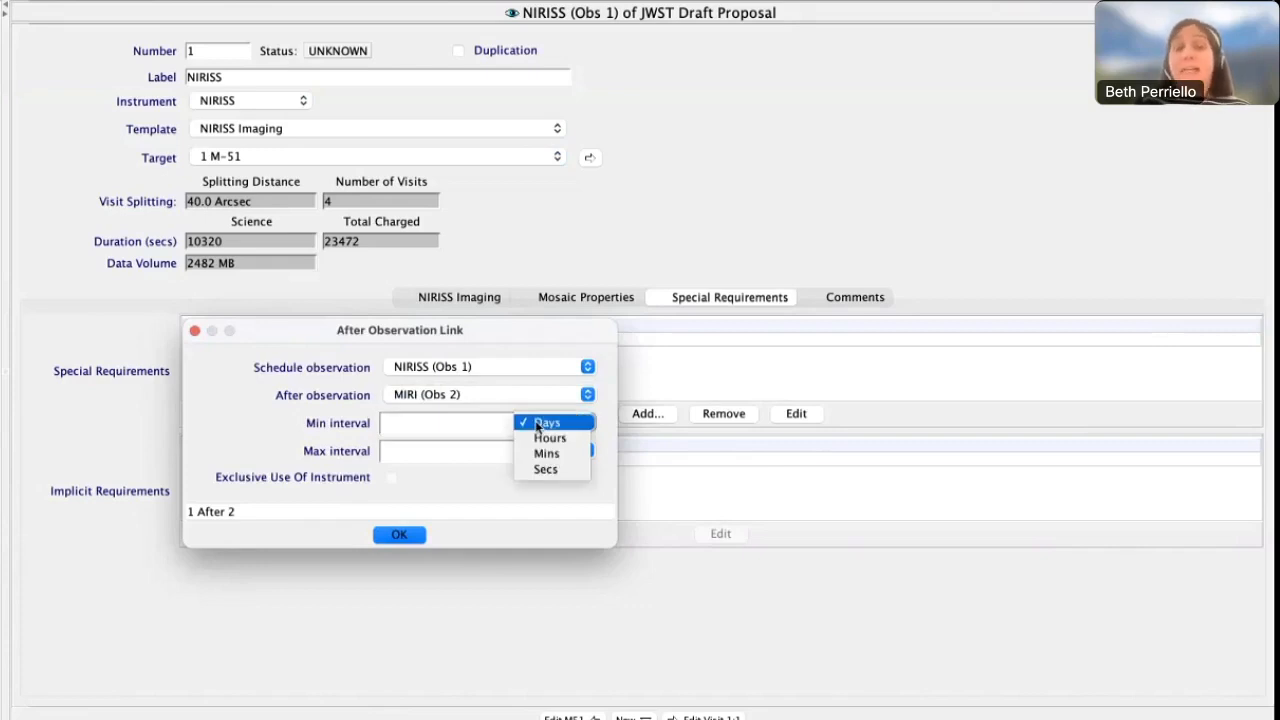
pyautogui.click(477, 478)
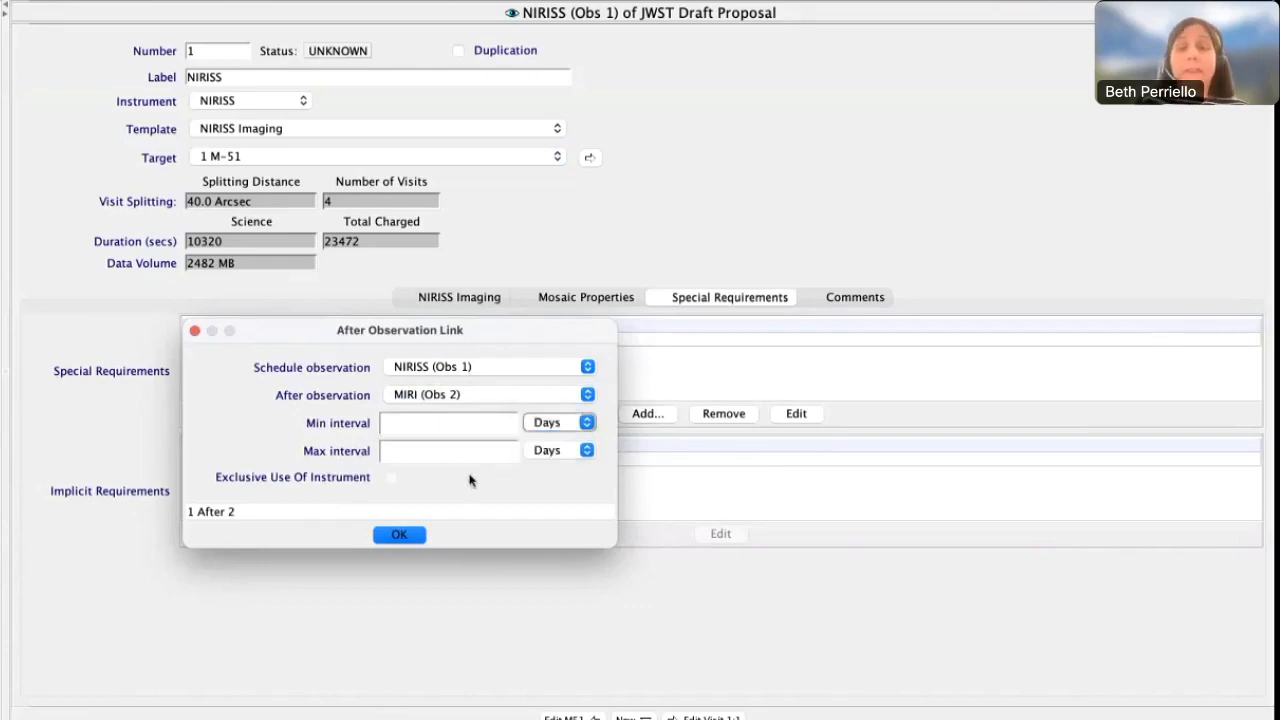
pyautogui.click(414, 537)
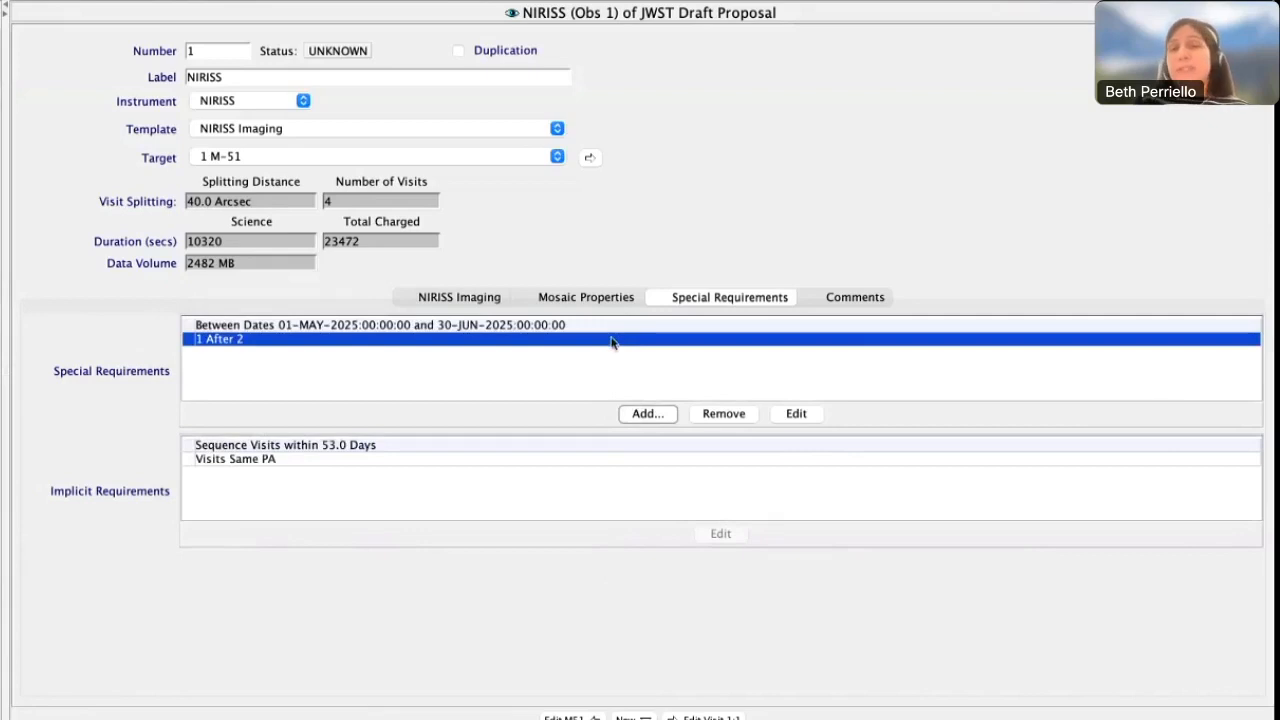
pyautogui.click(713, 419)
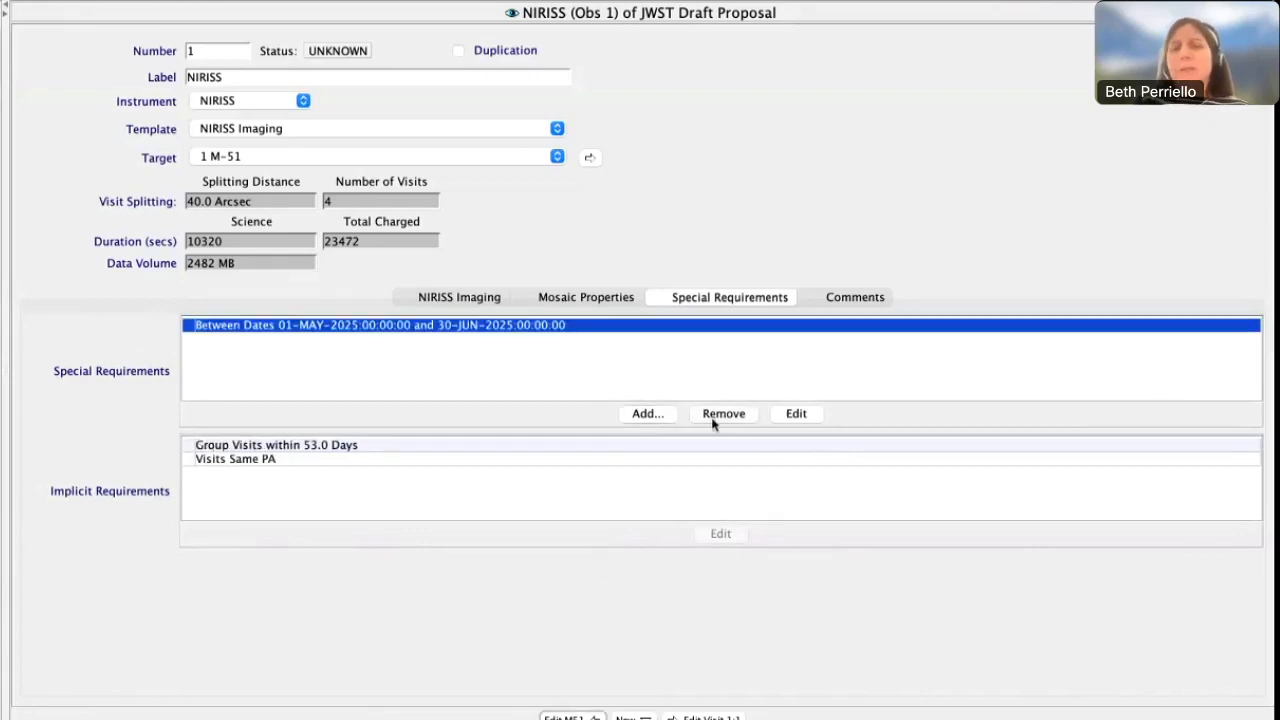
# Add a Group/Sequence Observations Link joining NIRISS (Obs 1) and MIRI (Obs 2) within a time interval of 20 days
pyautogui.click(660, 419)
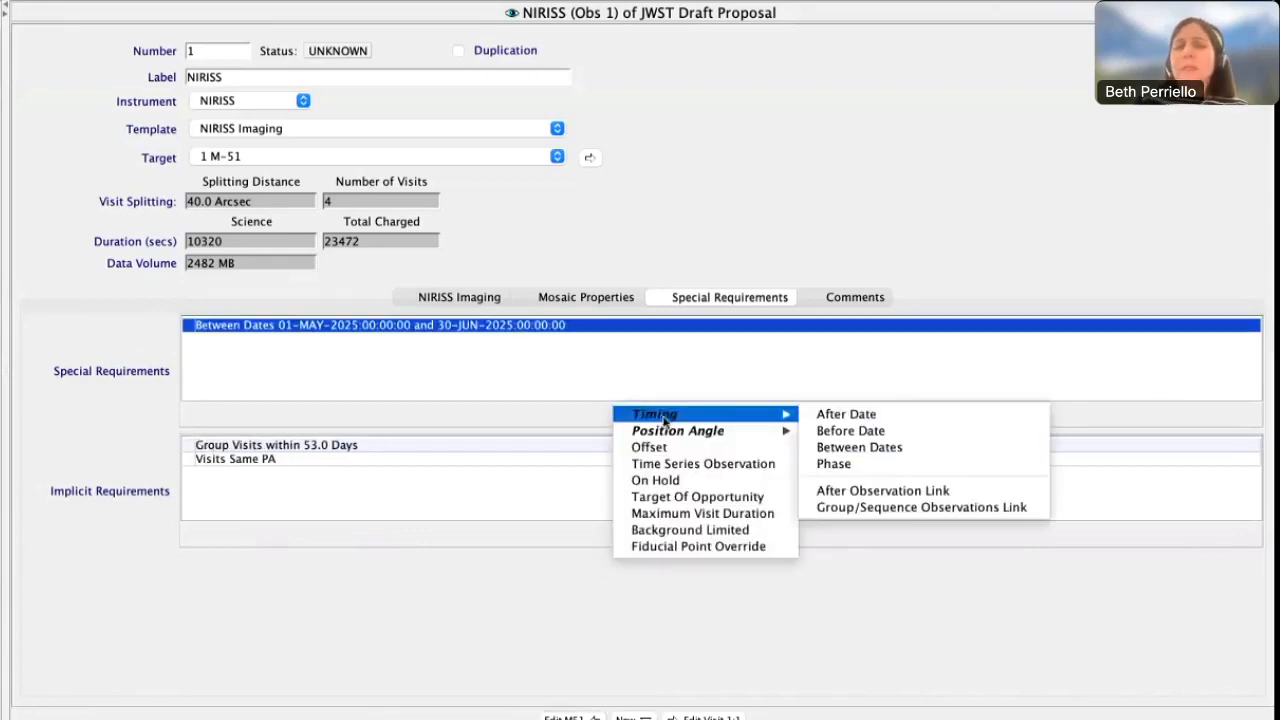
pyautogui.moveTo(700, 414)
pyautogui.click(880, 507)
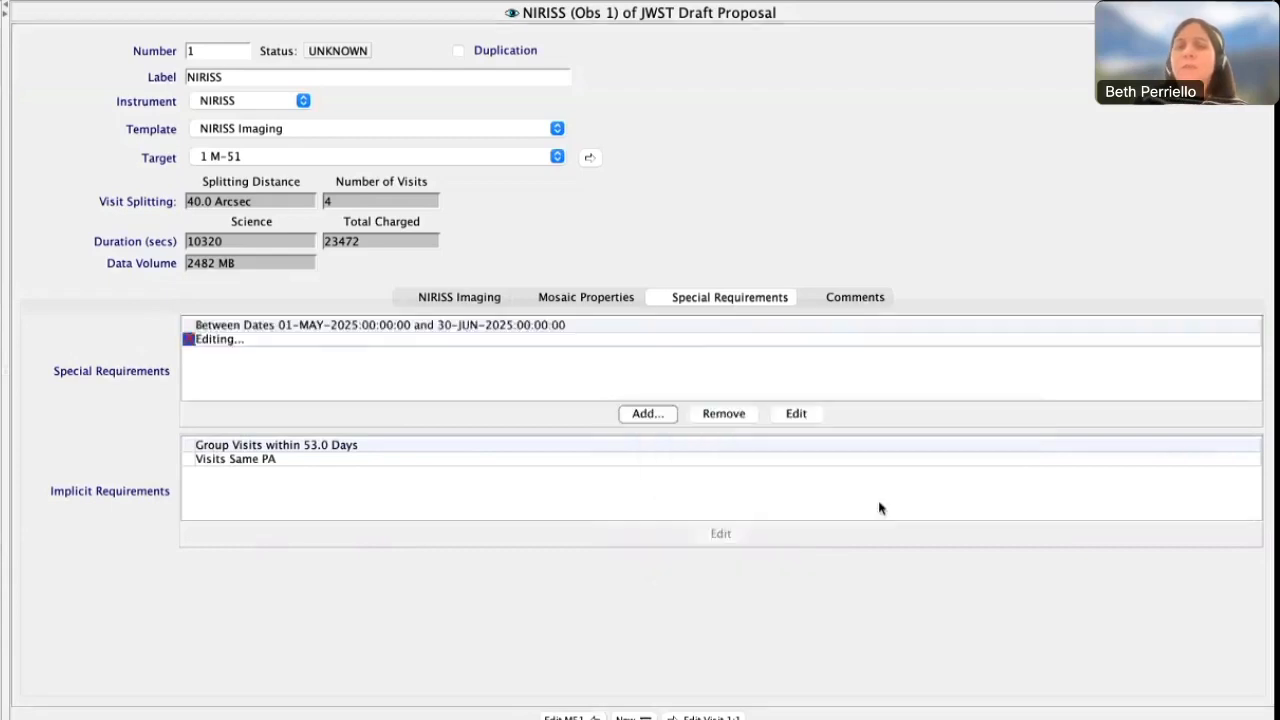
pyautogui.click(393, 388)
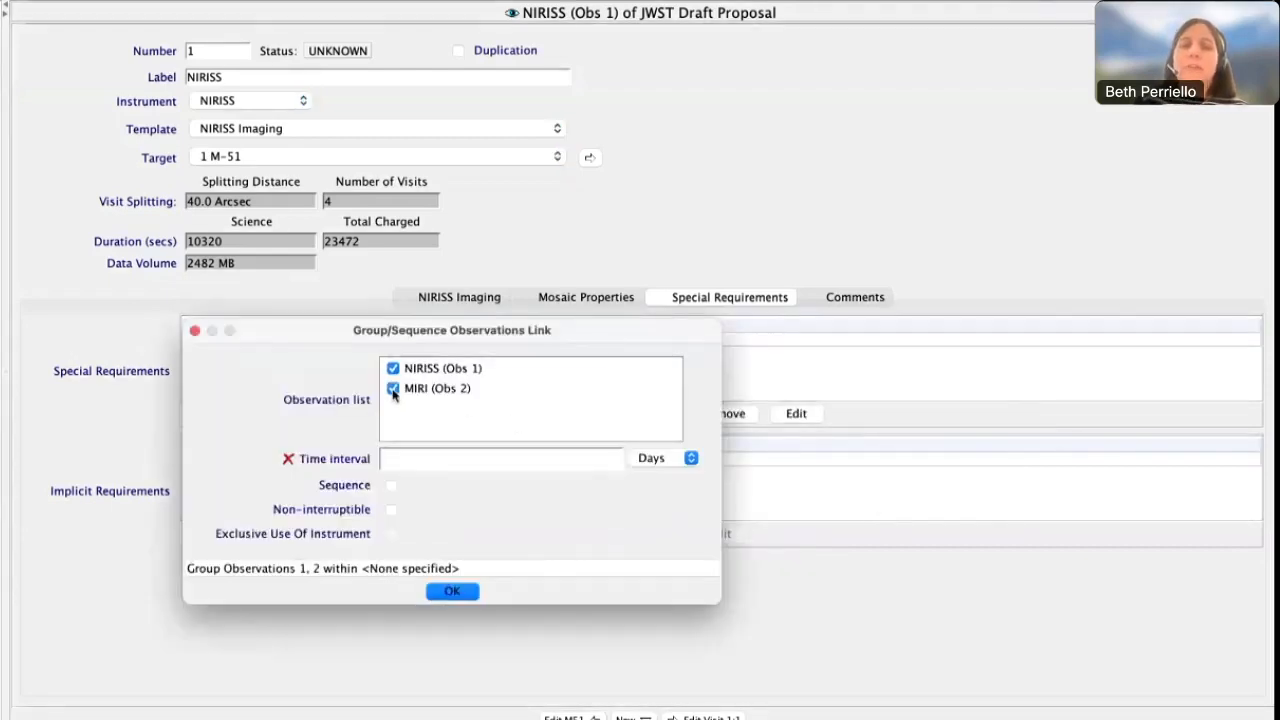
pyautogui.click(398, 460)
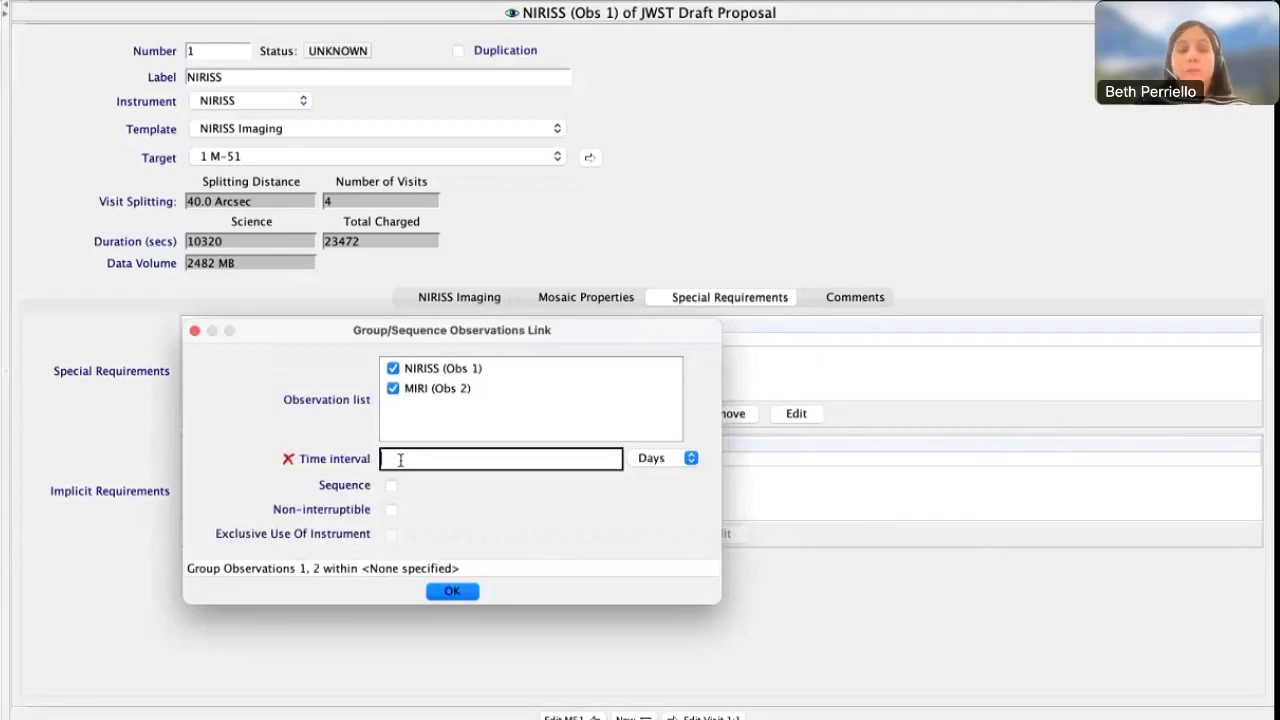
pyautogui.write('20')
pyautogui.press('Tab')
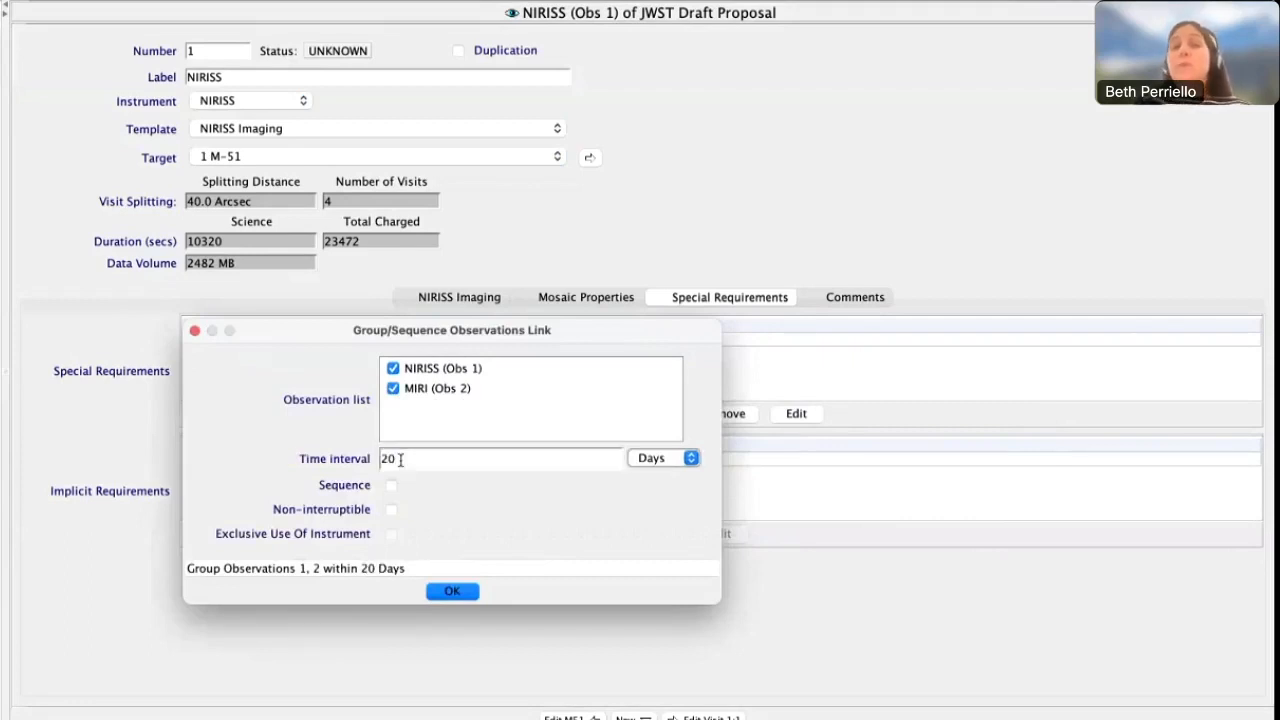
# Change the observations link from a time interval to a non-interruptible sequence, and remove the link from the special requirements
pyautogui.click(400, 459)
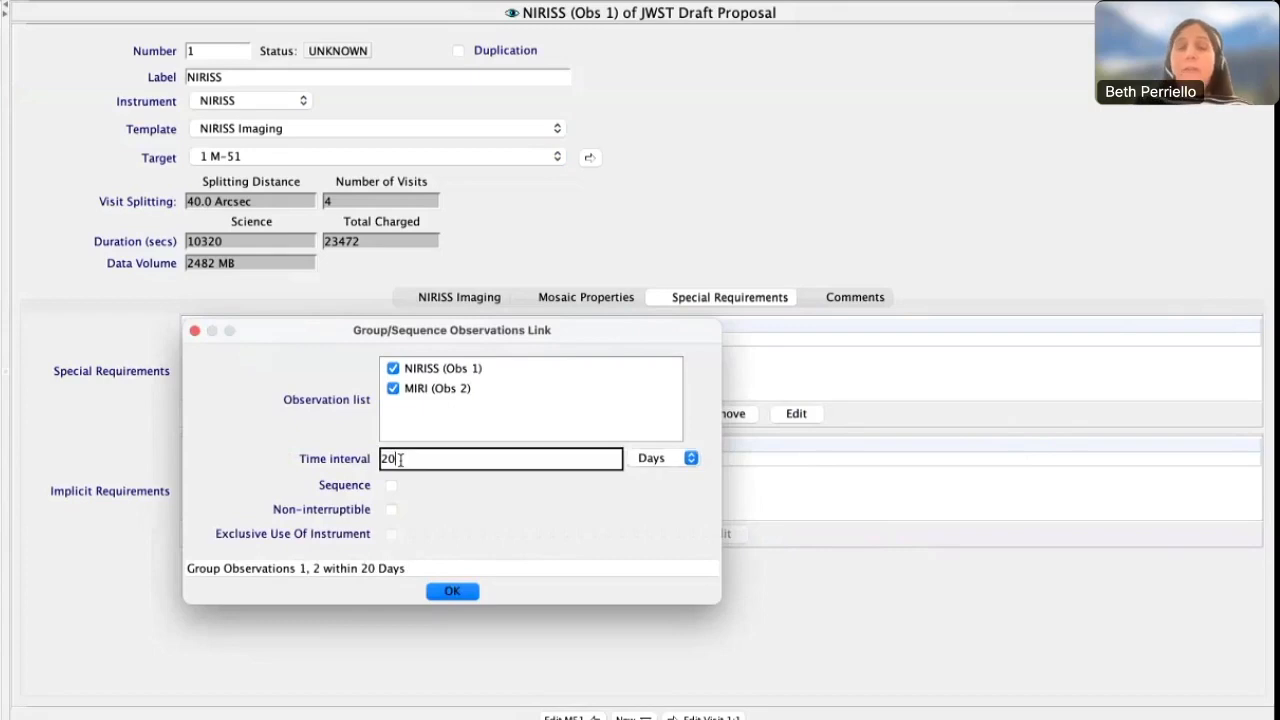
pyautogui.press('BackSpace')
pyautogui.press('BackSpace')
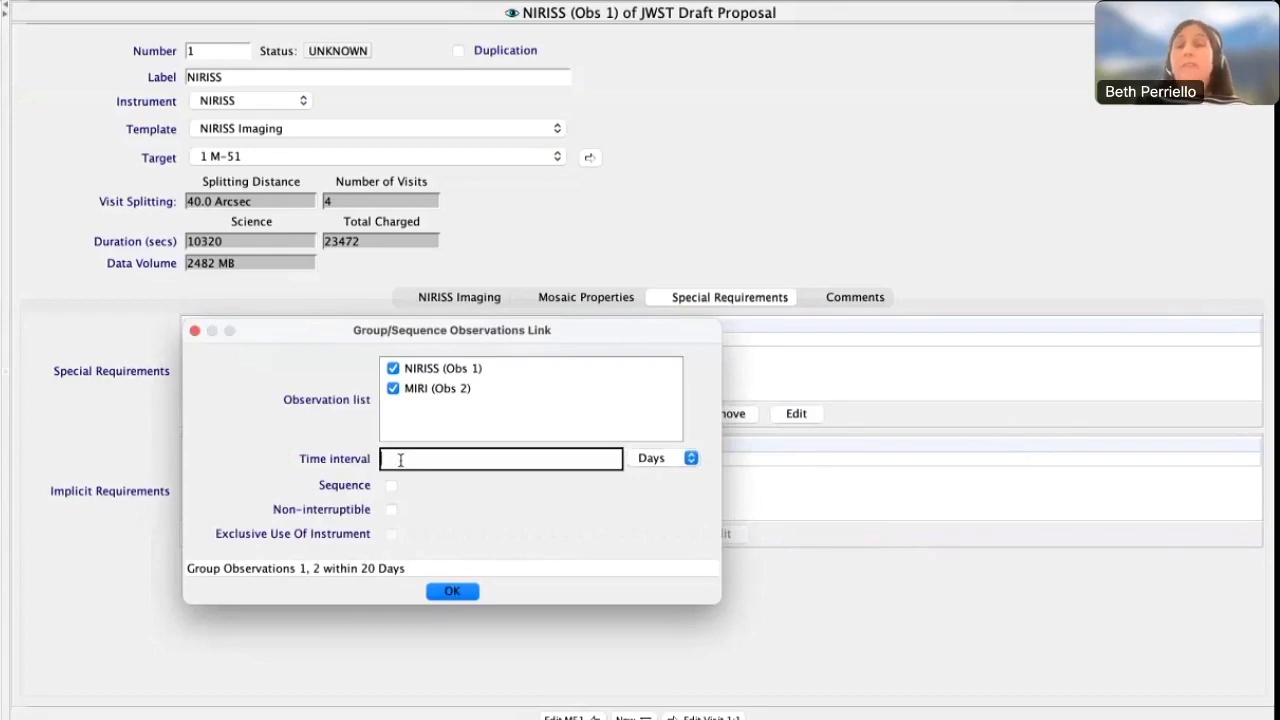
pyautogui.click(390, 510)
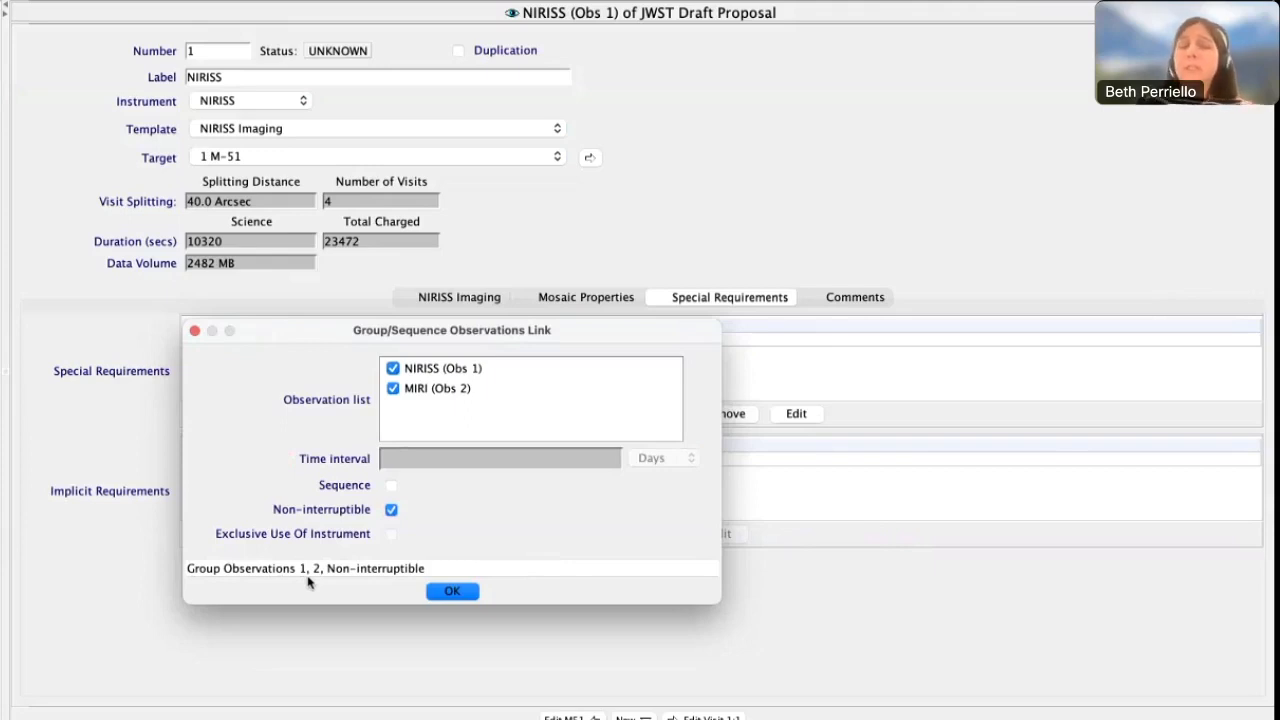
pyautogui.click(391, 485)
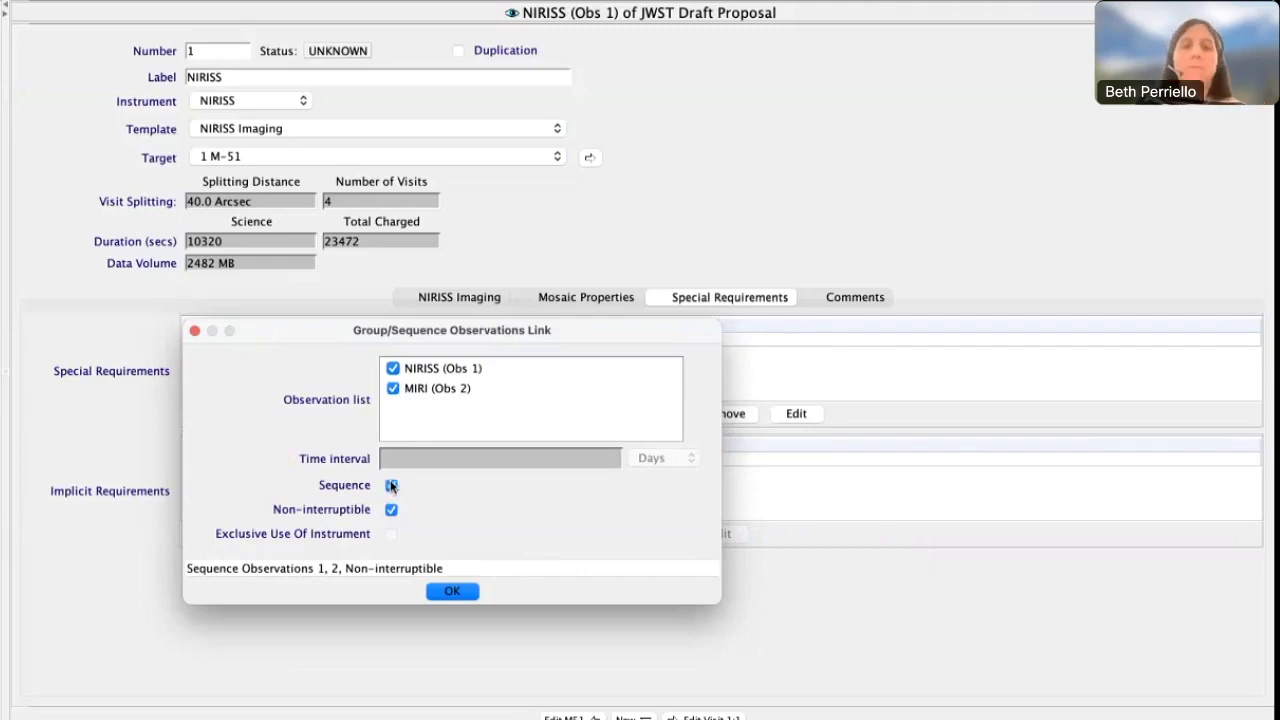
pyautogui.click(451, 591)
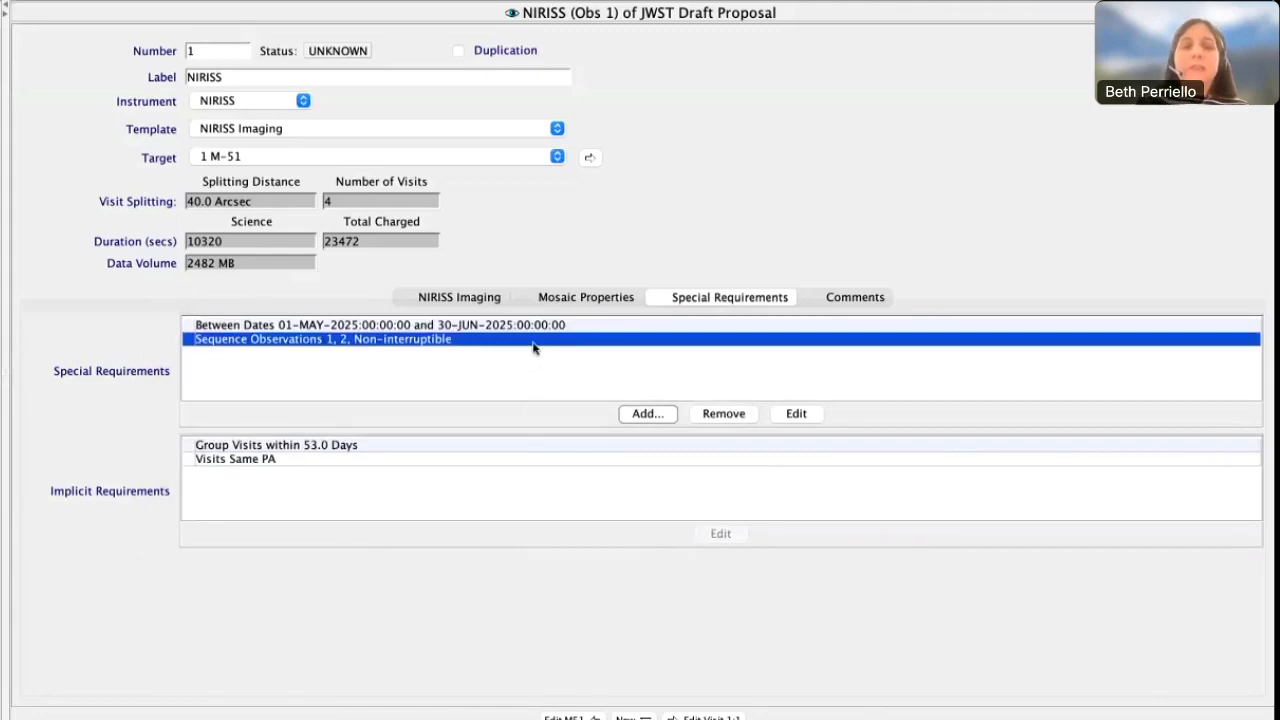
pyautogui.click(743, 415)
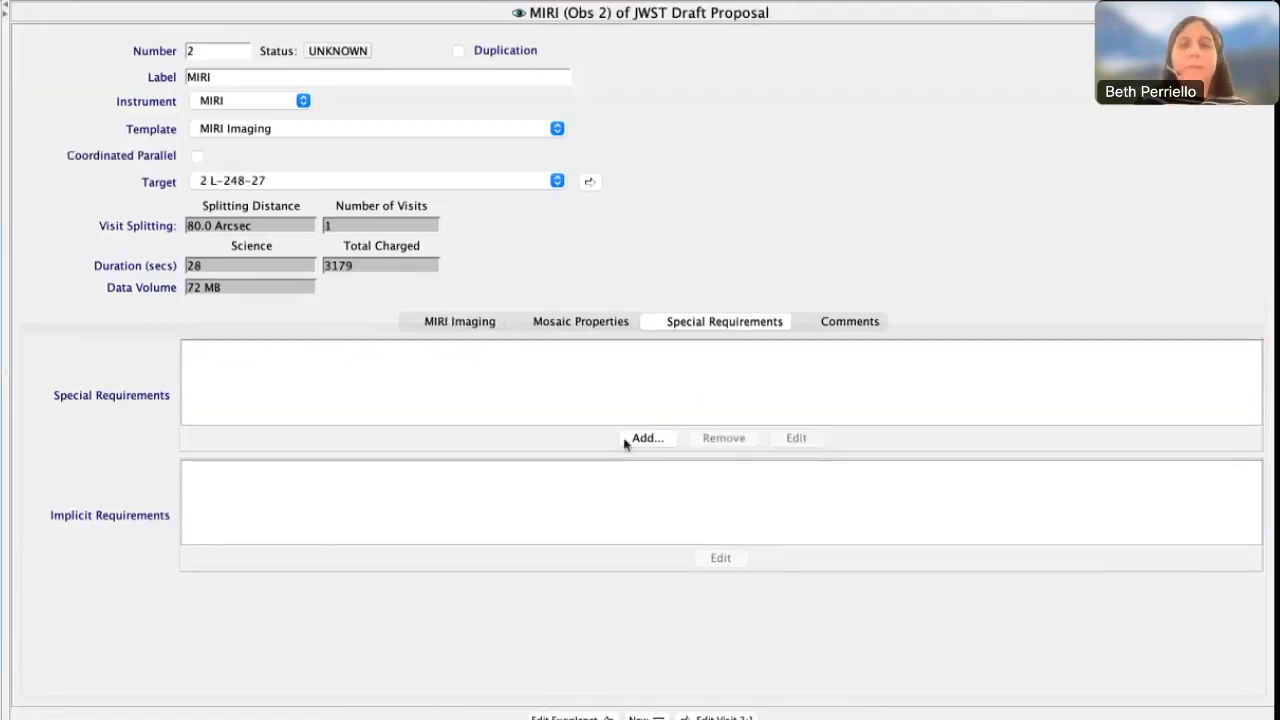
# Add a Phase timing requirement to MIRI (Obs 2) with phase range 0.9923 to 0.9958 and a period of 24.245586 days
pyautogui.click(648, 437)
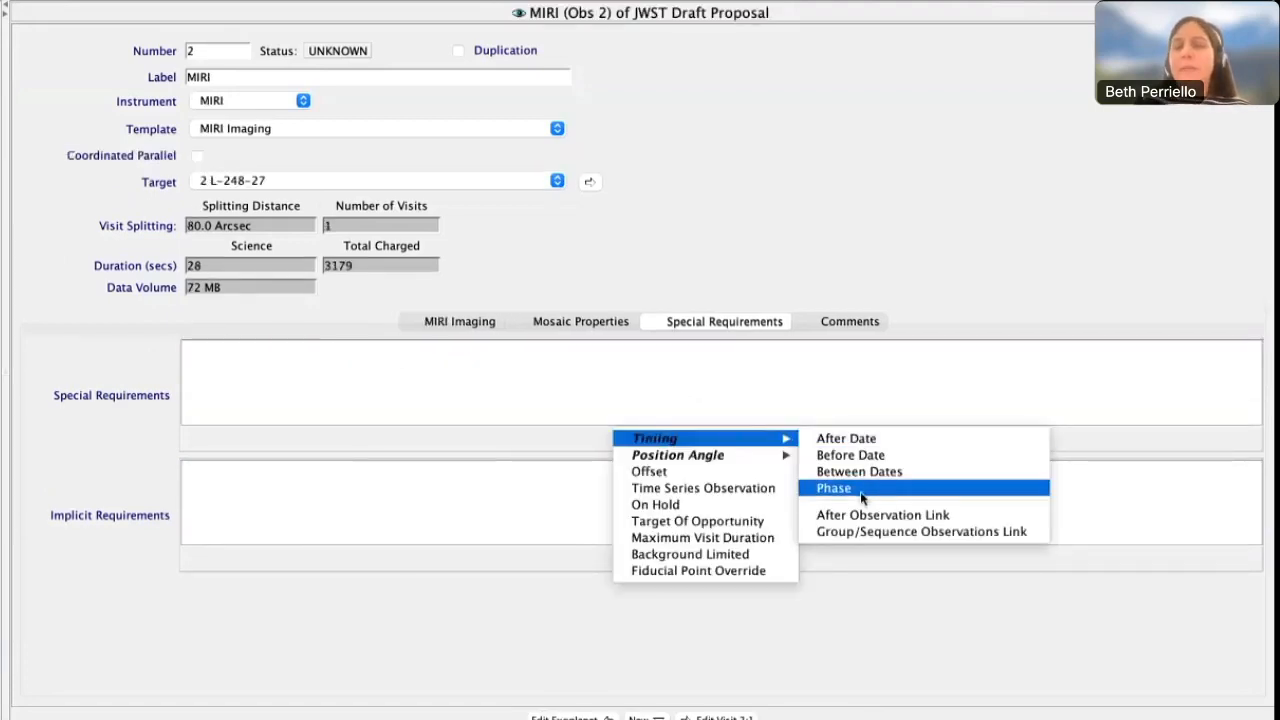
pyautogui.click(861, 490)
pyautogui.click(796, 440)
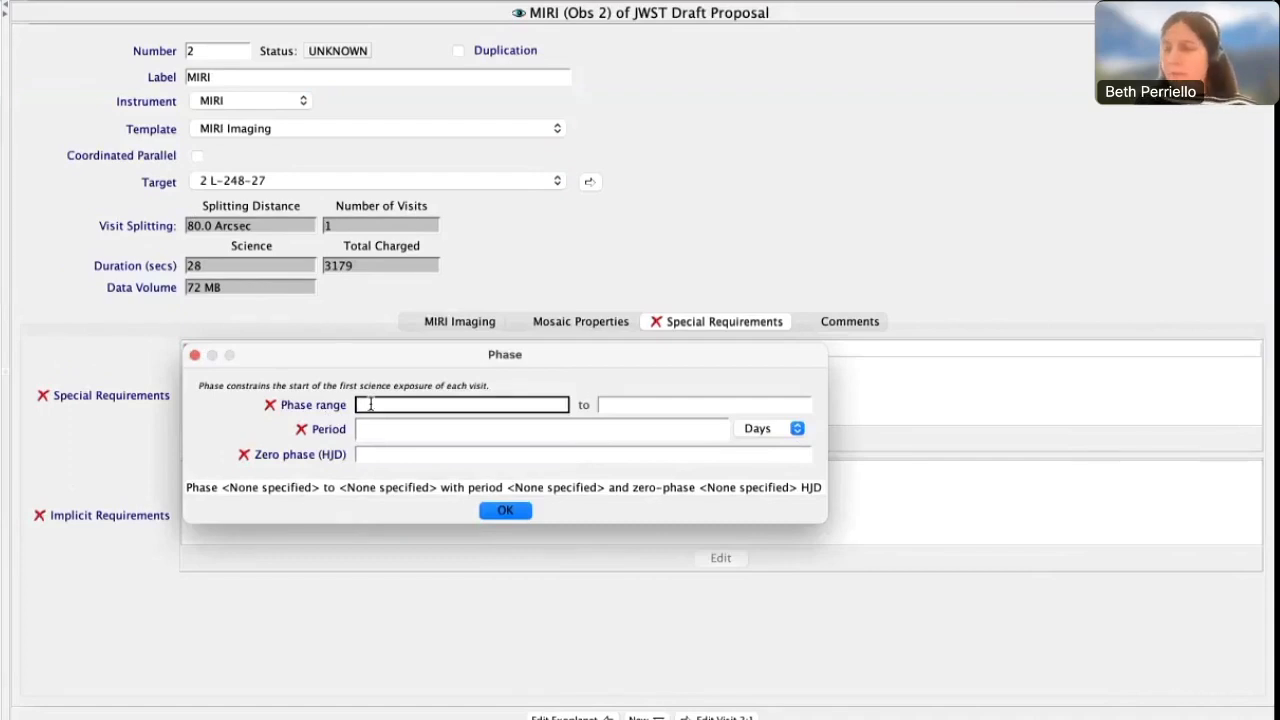
pyautogui.write('0.9923')
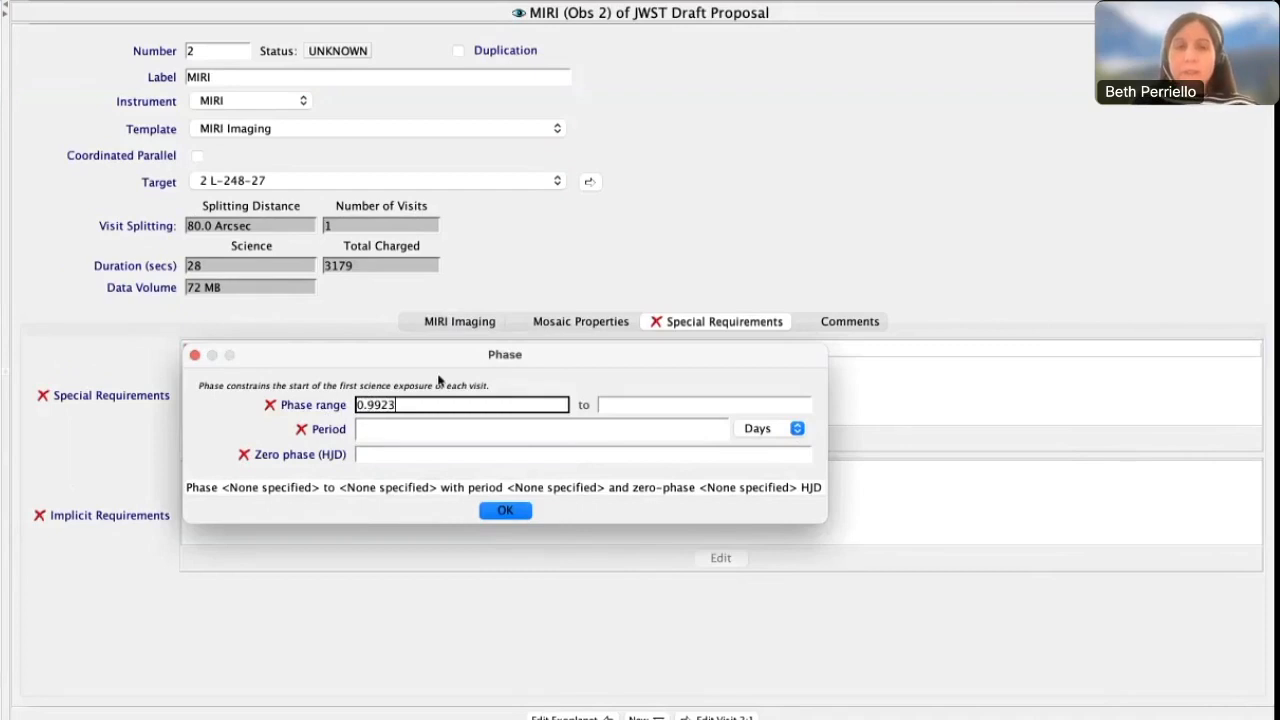
pyautogui.press('Tab')
pyautogui.write('0.99')
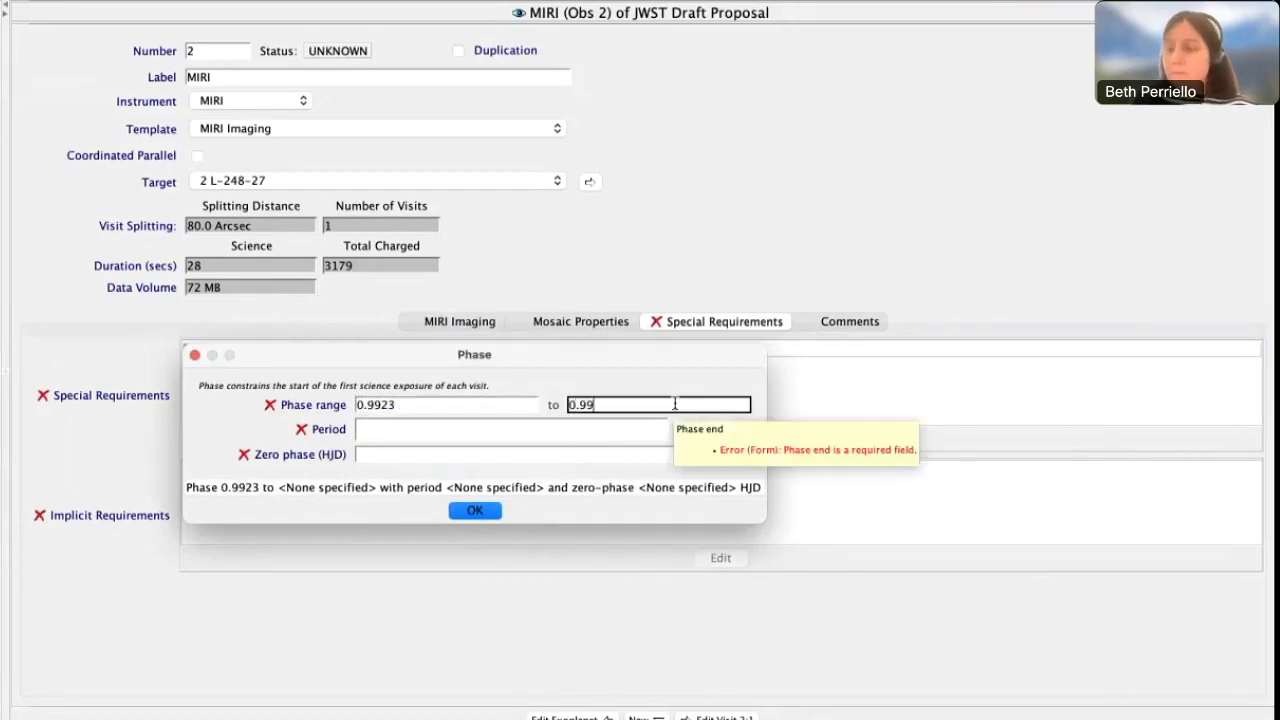
pyautogui.write('58')
pyautogui.click(613, 428)
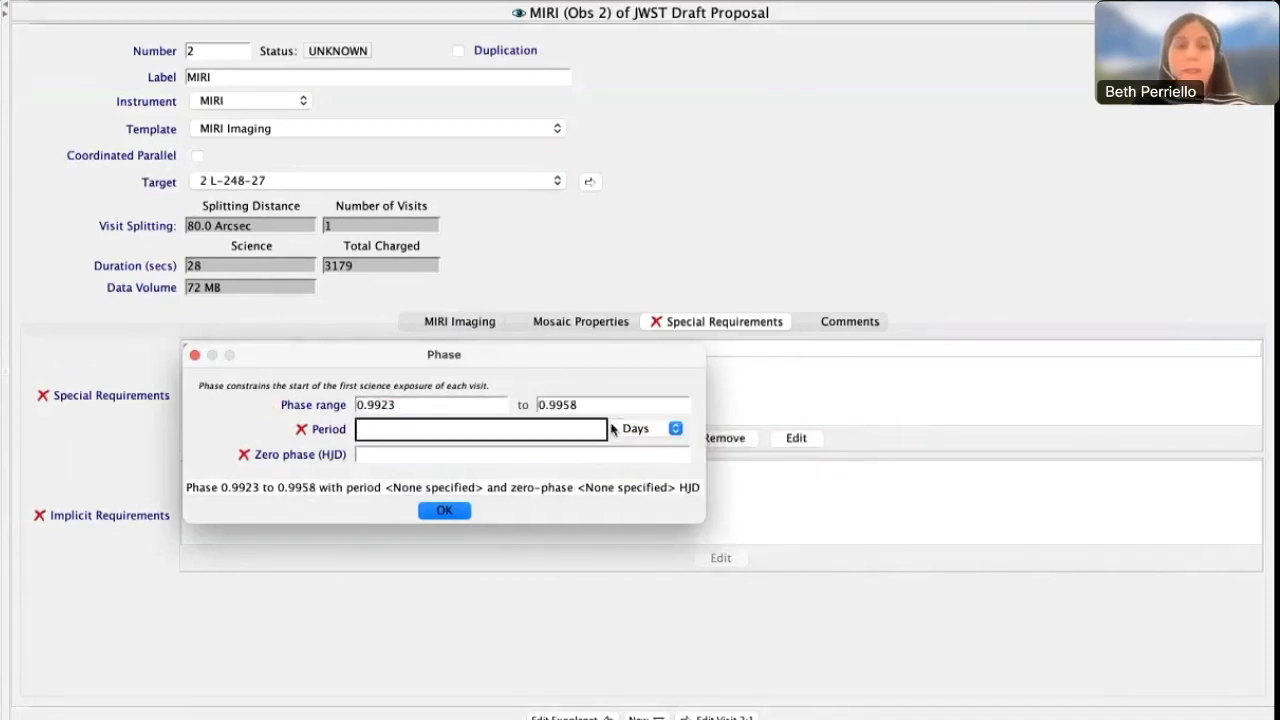
pyautogui.write('24.24')
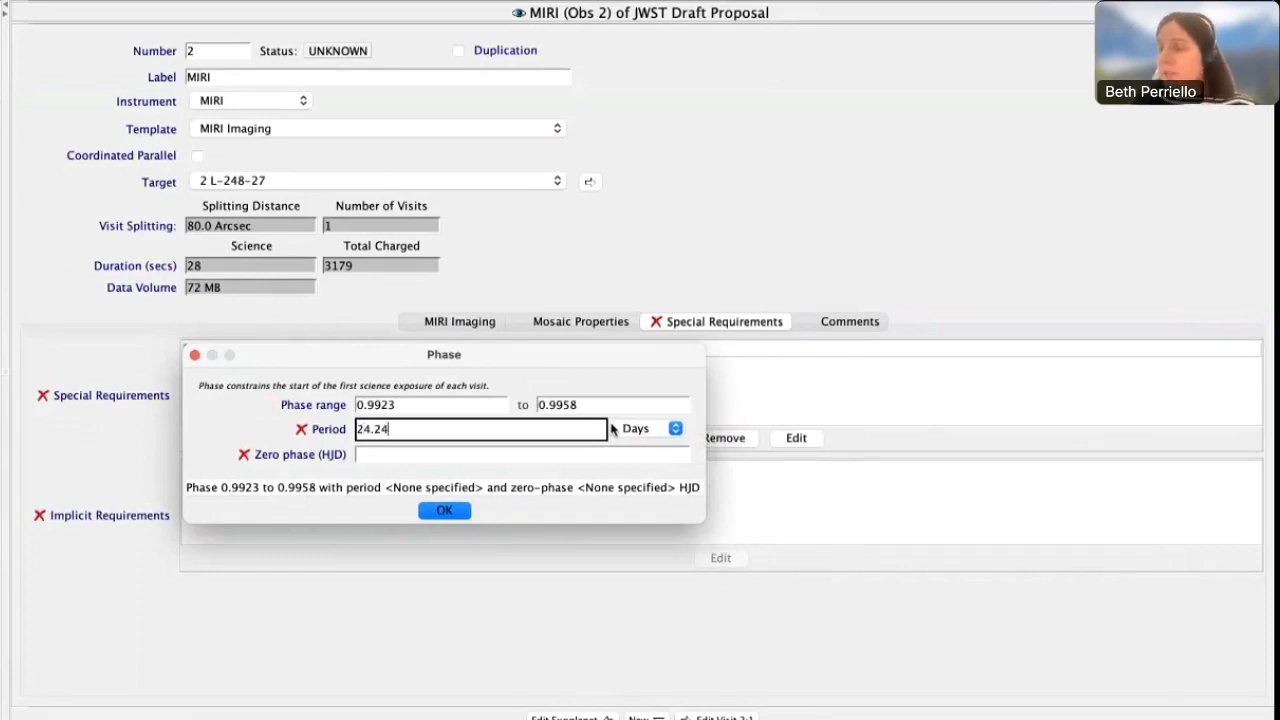
pyautogui.write('5586')
pyautogui.click(613, 428)
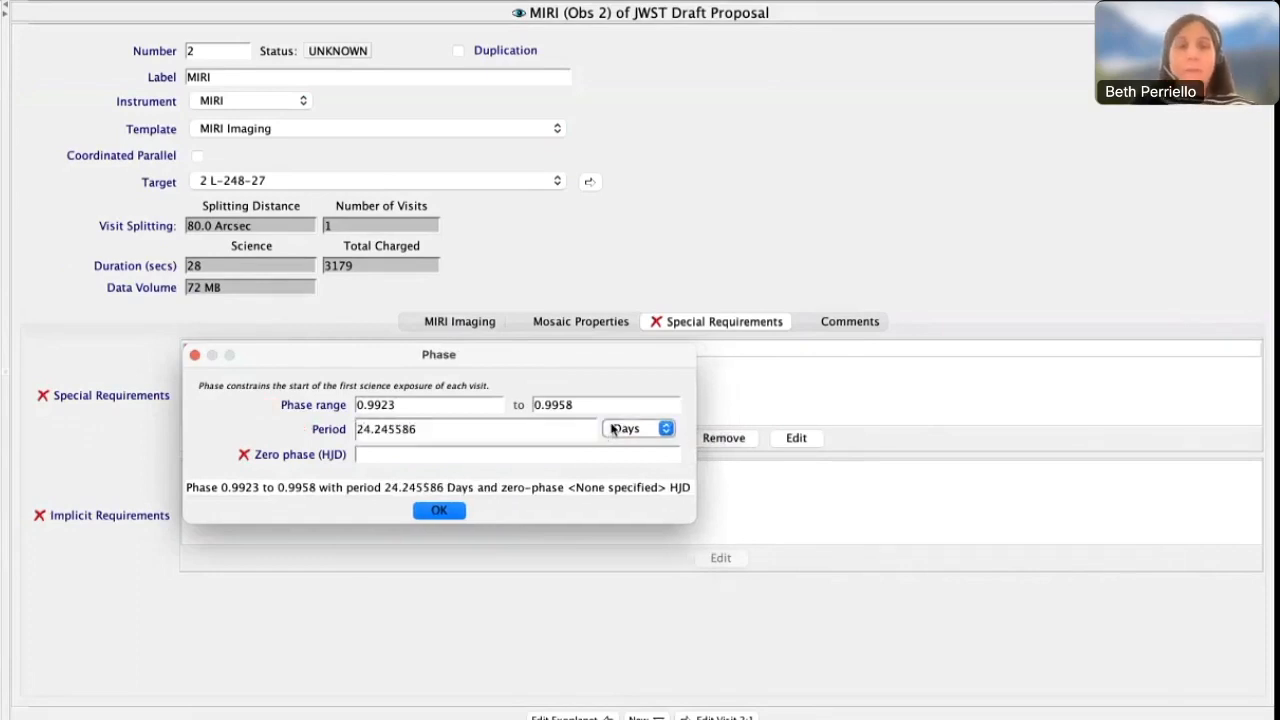
# Try to set the Phase requirement's zero phase (HJD) to 24585563.88839
pyautogui.click(490, 456)
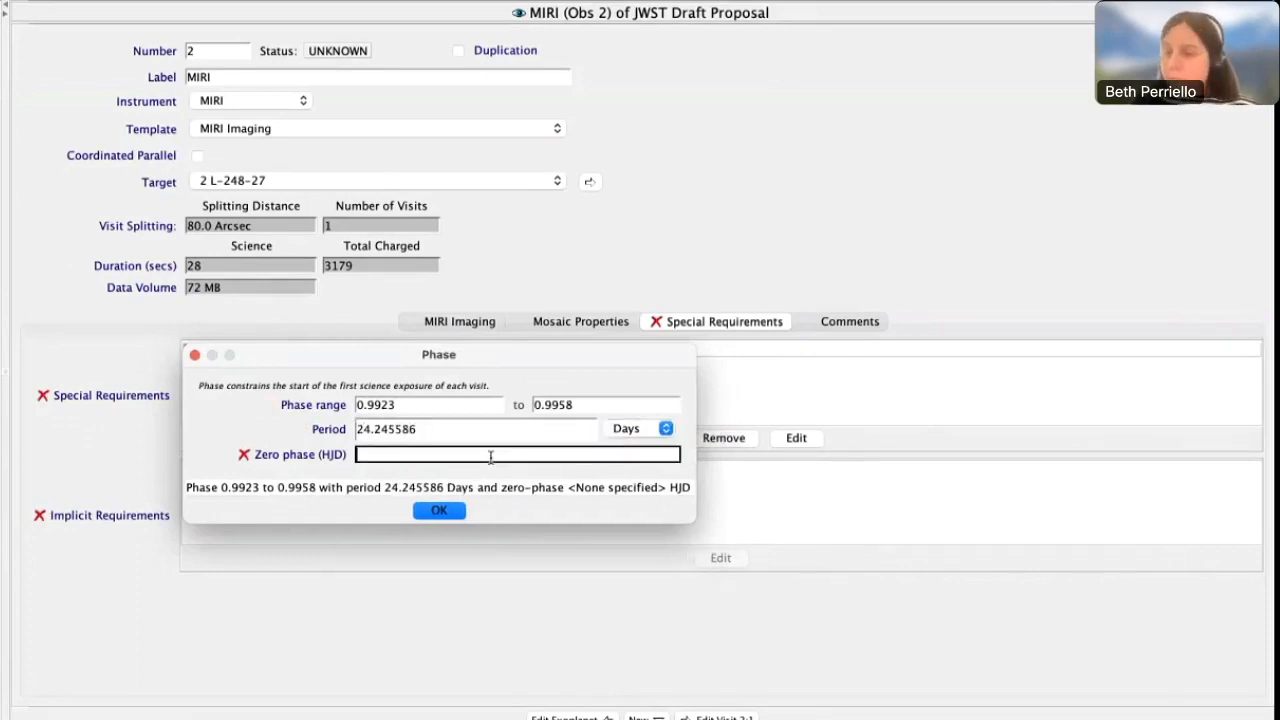
pyautogui.write('2455')
pyautogui.press('BackSpace')
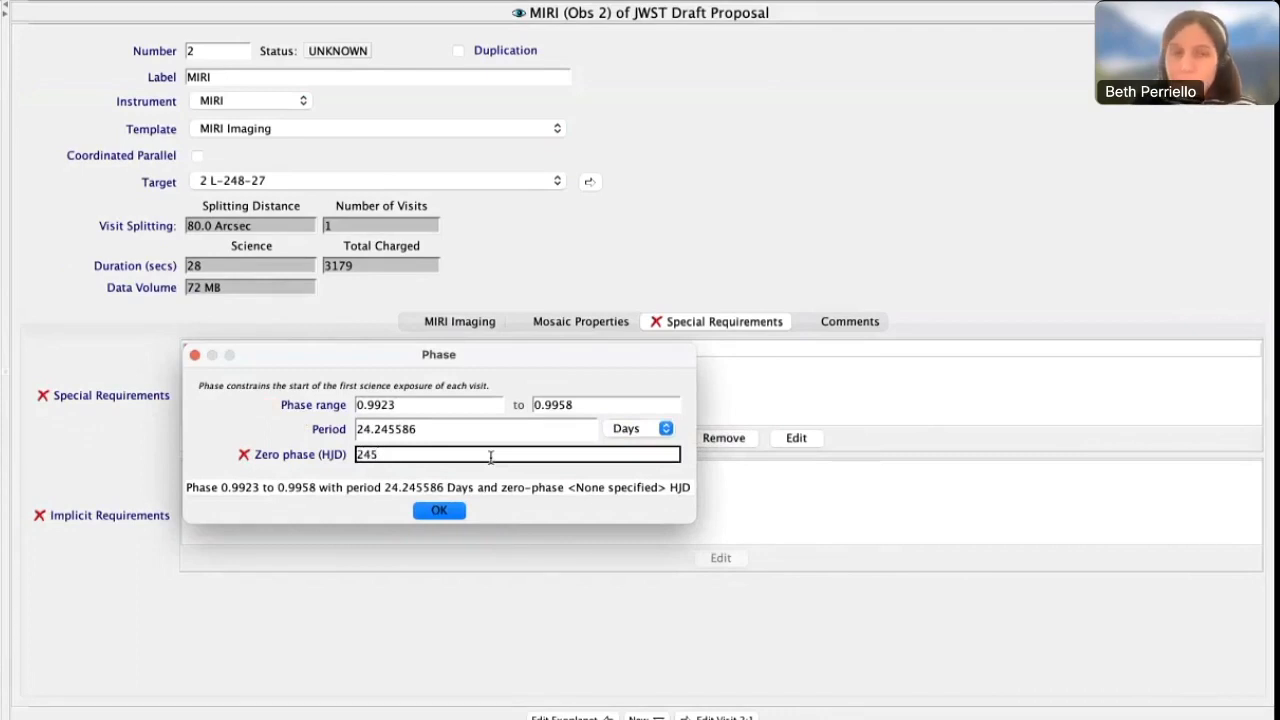
pyautogui.write('85')
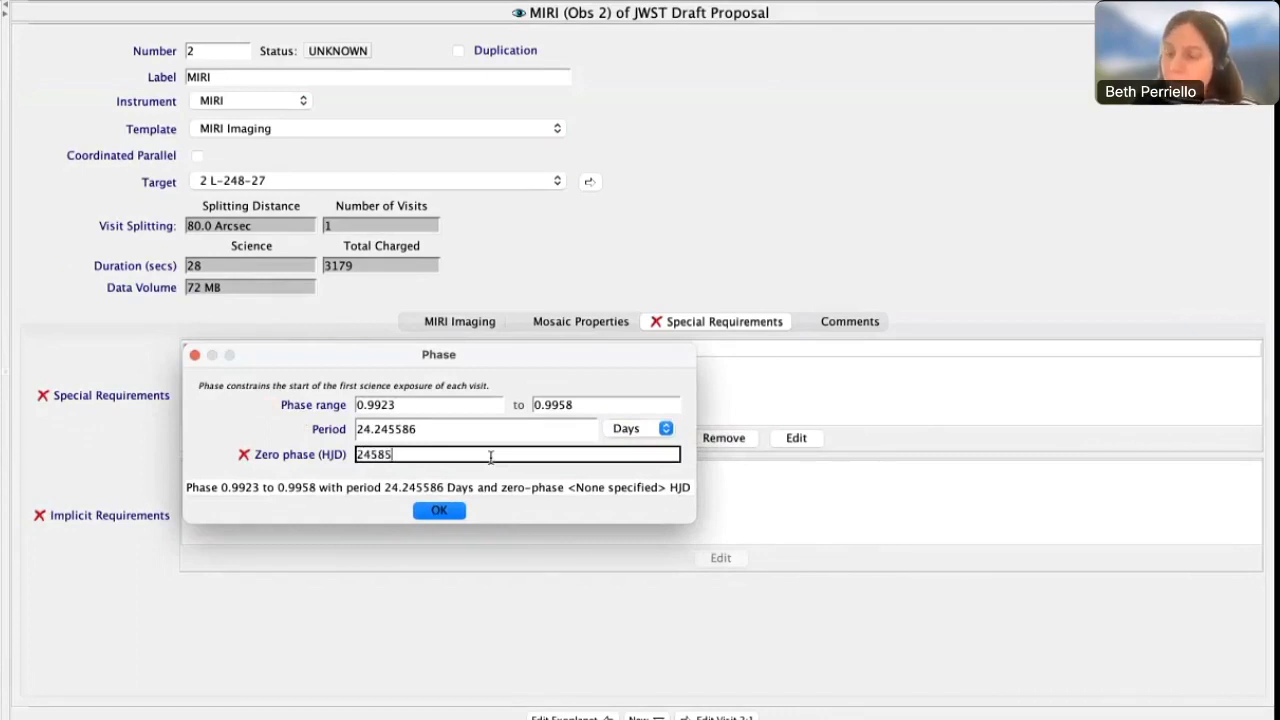
pyautogui.write('563.8')
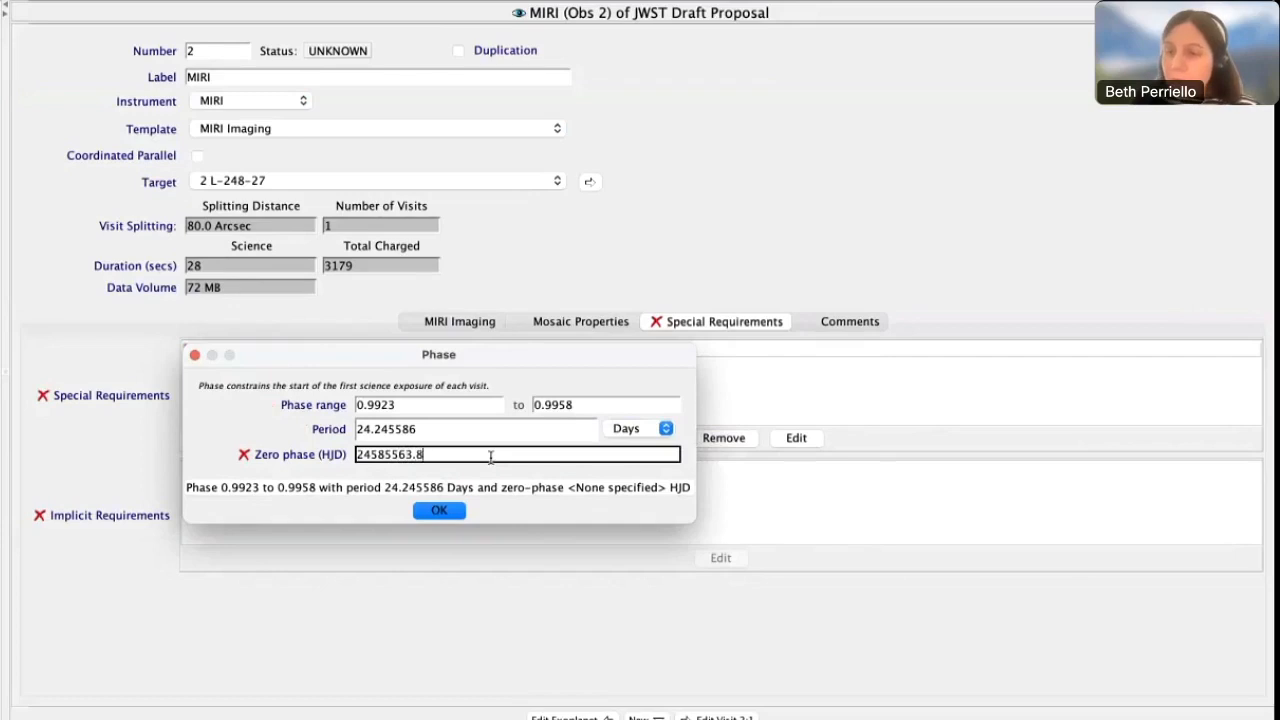
pyautogui.write('8839')
pyautogui.press('Tab')
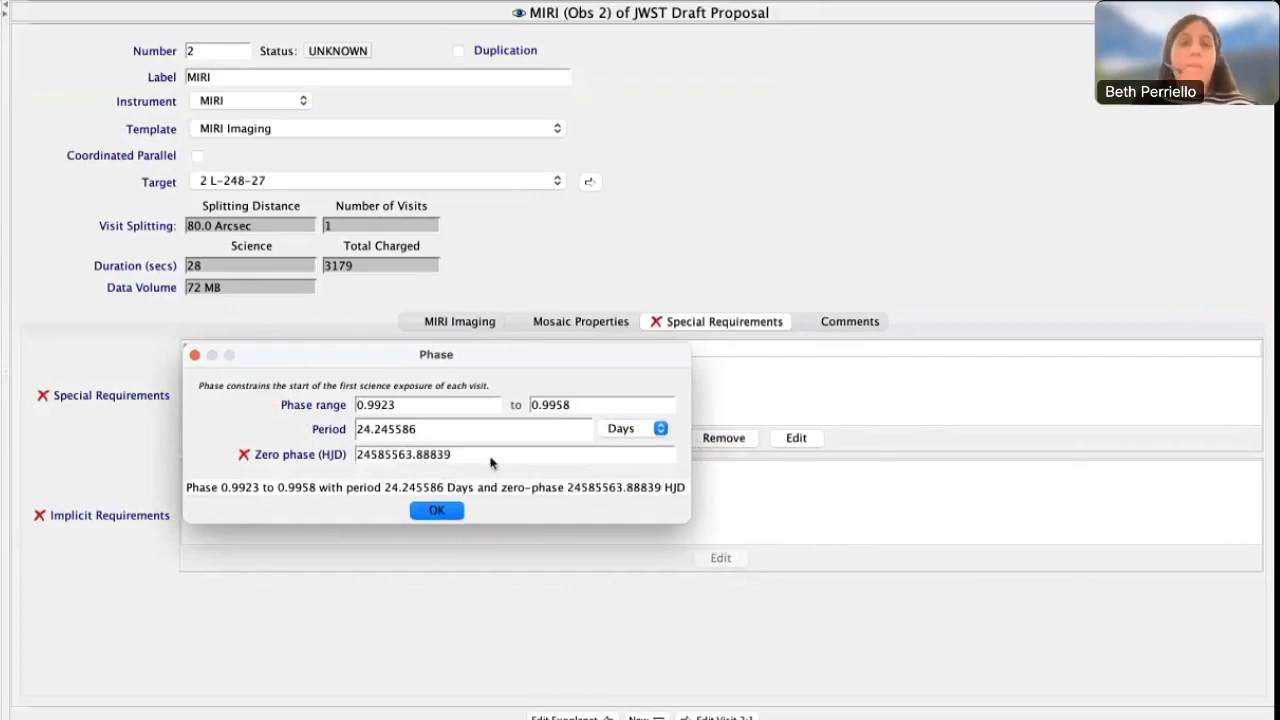
# Correct the Phase requirement's zero phase (HJD) to 2458563.88839 and accept the requirement
pyautogui.click(480, 456)
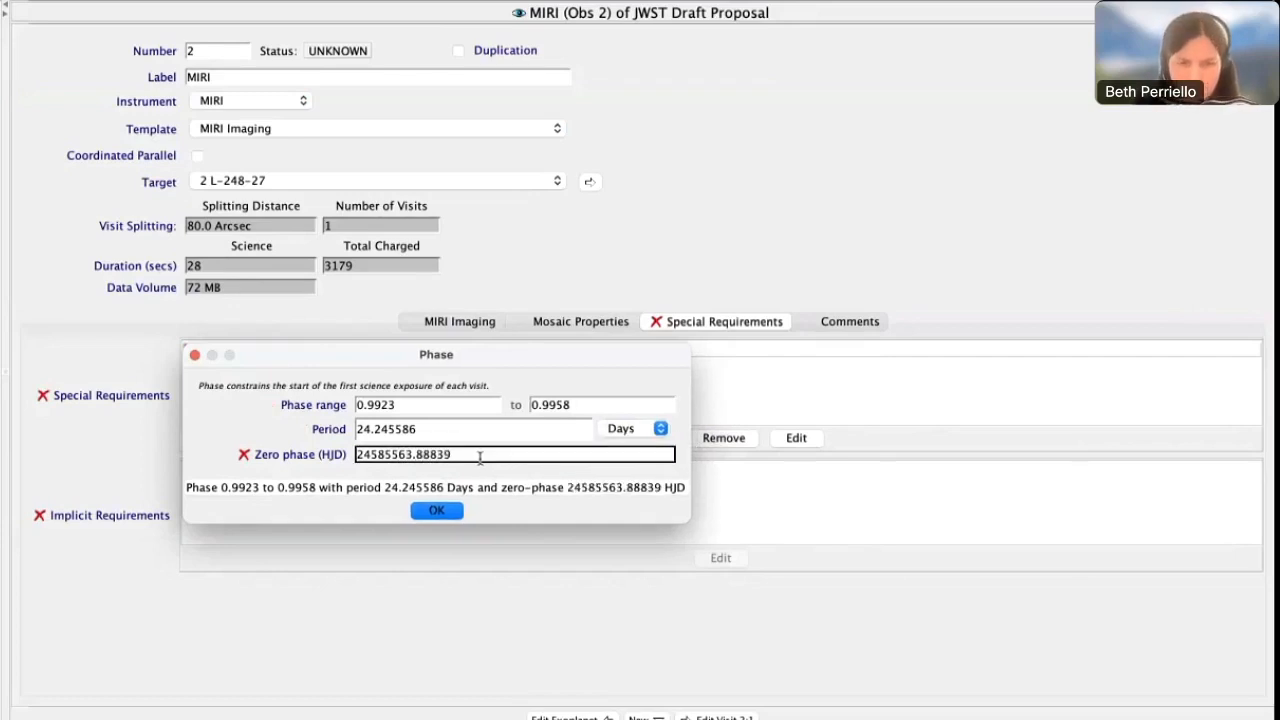
pyautogui.moveTo(480, 456)
pyautogui.press('BackSpace')
pyautogui.press('BackSpace')
pyautogui.press('BackSpace')
pyautogui.press('BackSpace')
pyautogui.press('BackSpace')
pyautogui.press('BackSpace')
pyautogui.press('BackSpace')
pyautogui.press('BackSpace')
pyautogui.press('BackSpace')
pyautogui.press('BackSpace')
pyautogui.press('BackSpace')
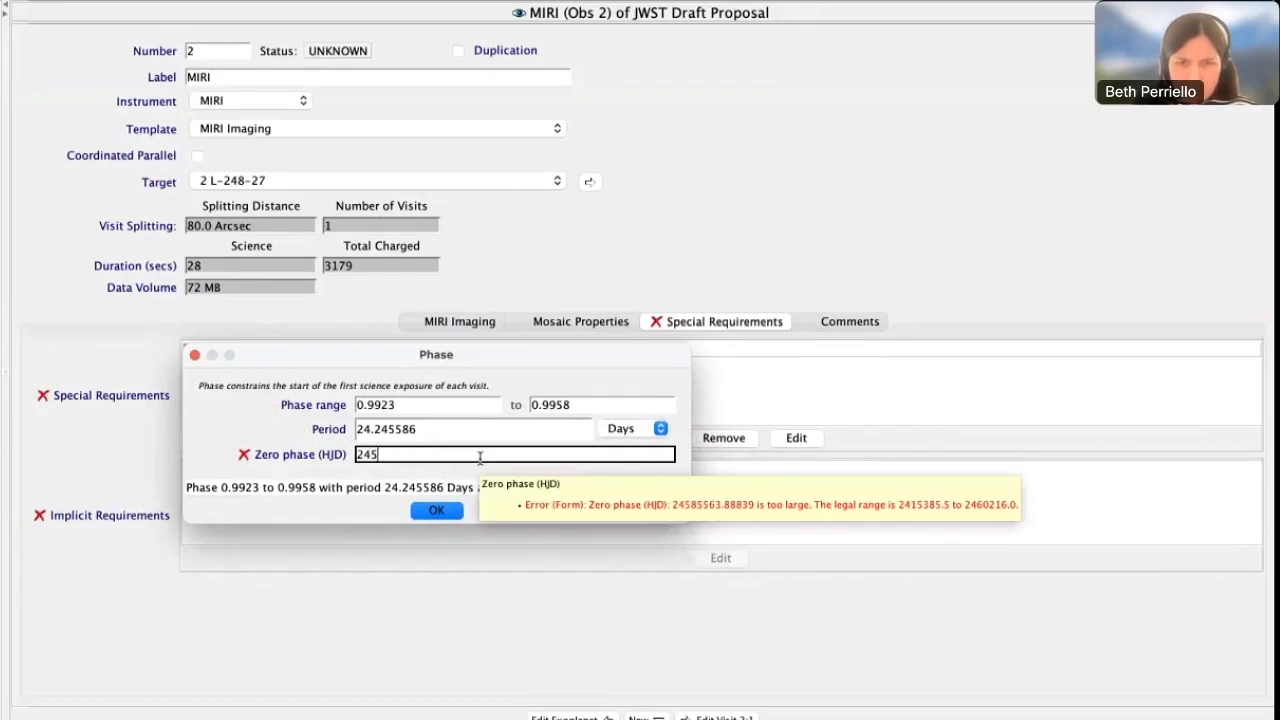
pyautogui.press('BackSpace')
pyautogui.press('BackSpace')
pyautogui.press('BackSpace')
pyautogui.write('24')
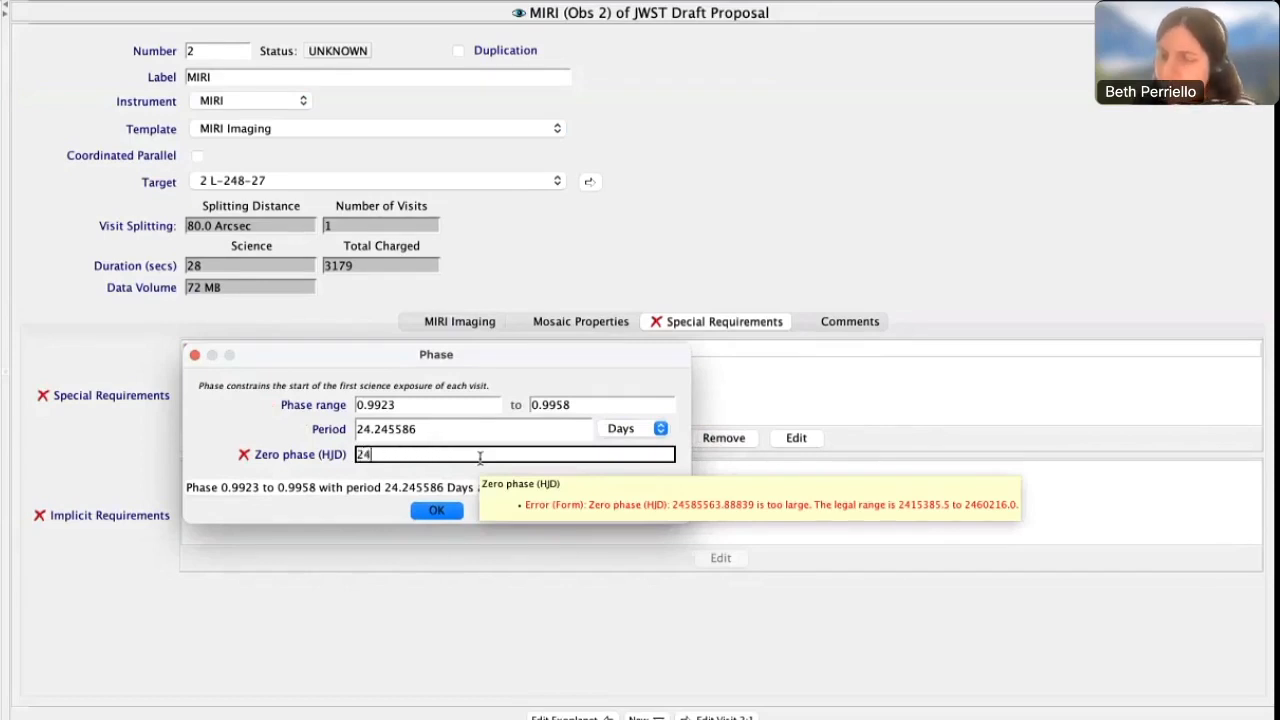
pyautogui.write('58')
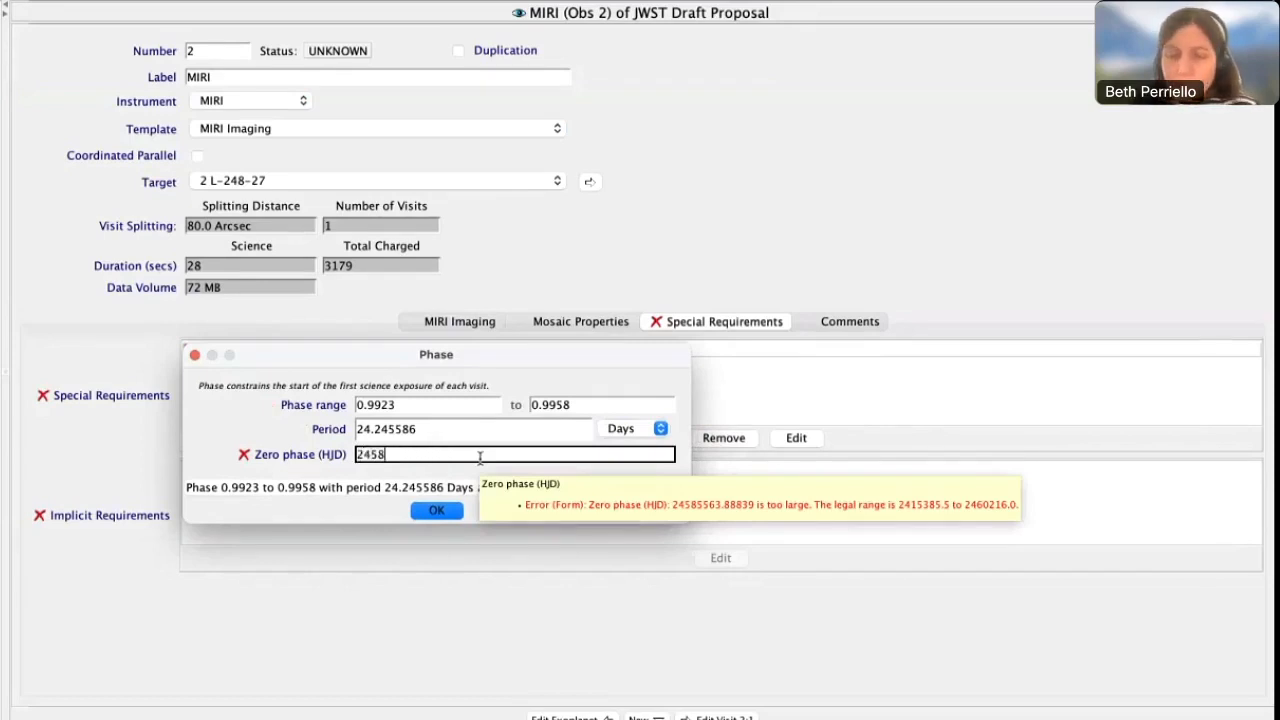
pyautogui.write('563.88')
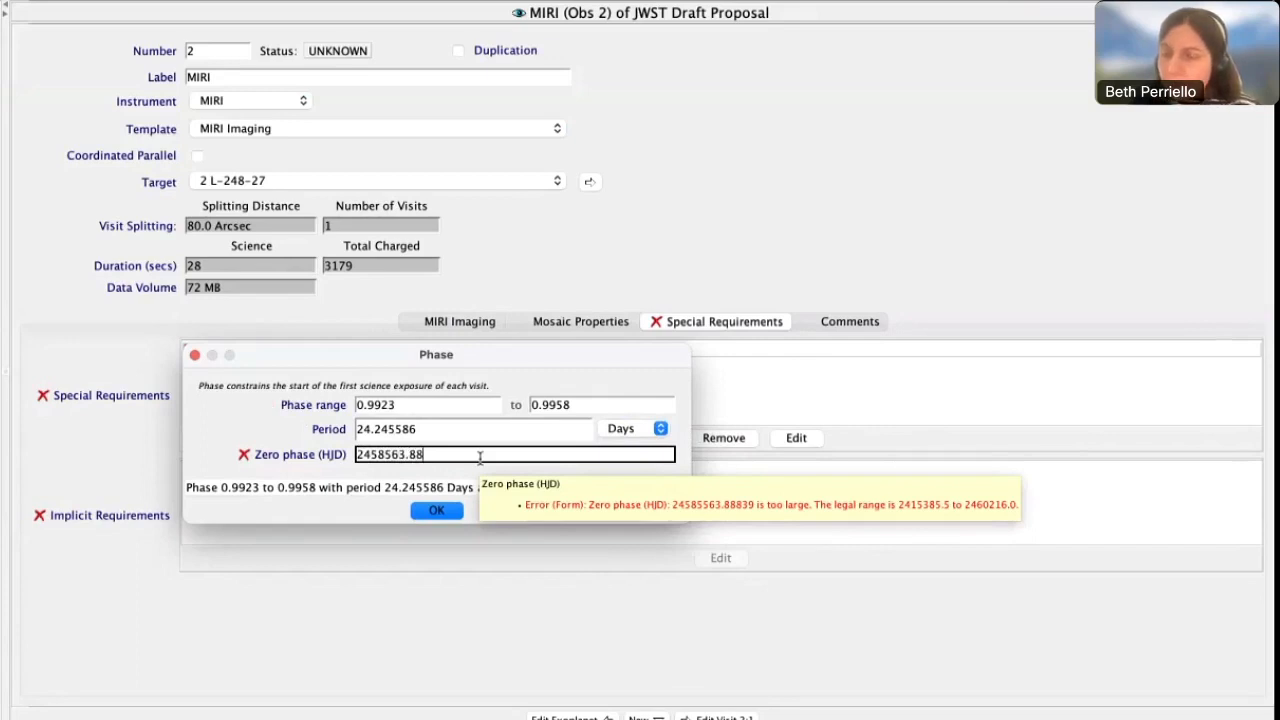
pyautogui.write('839')
pyautogui.press('Tab')
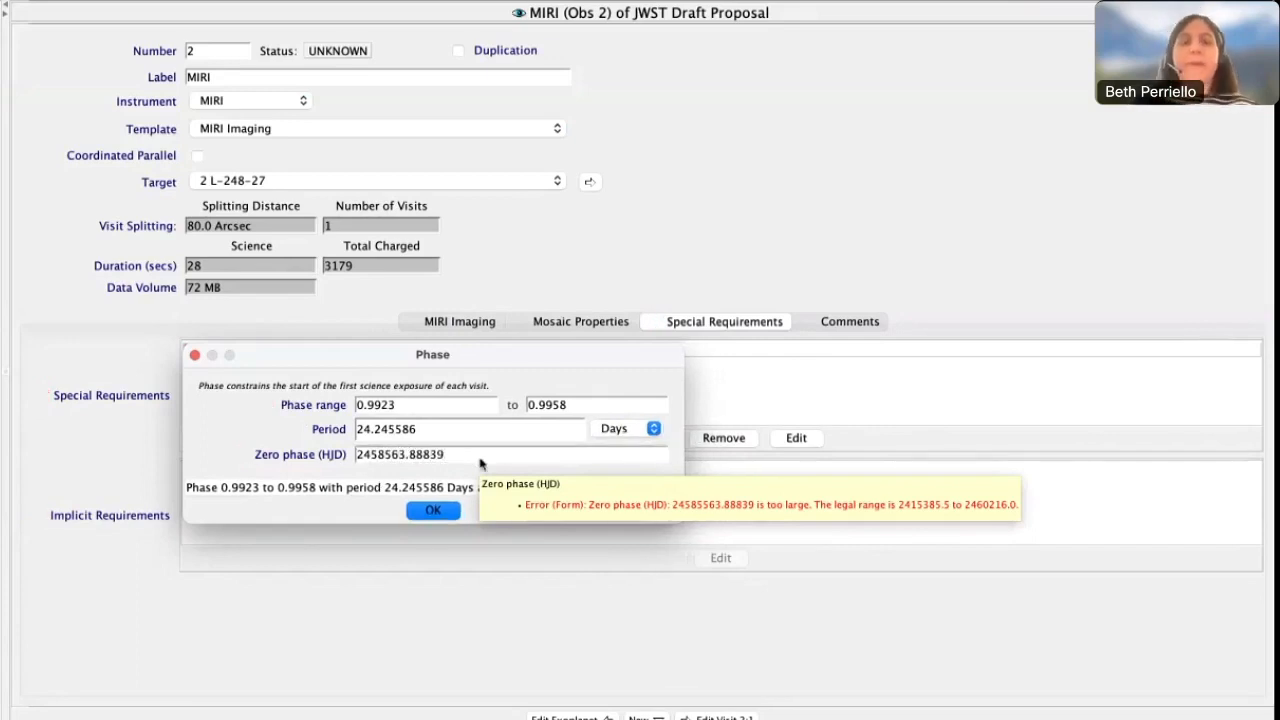
pyautogui.click(433, 511)
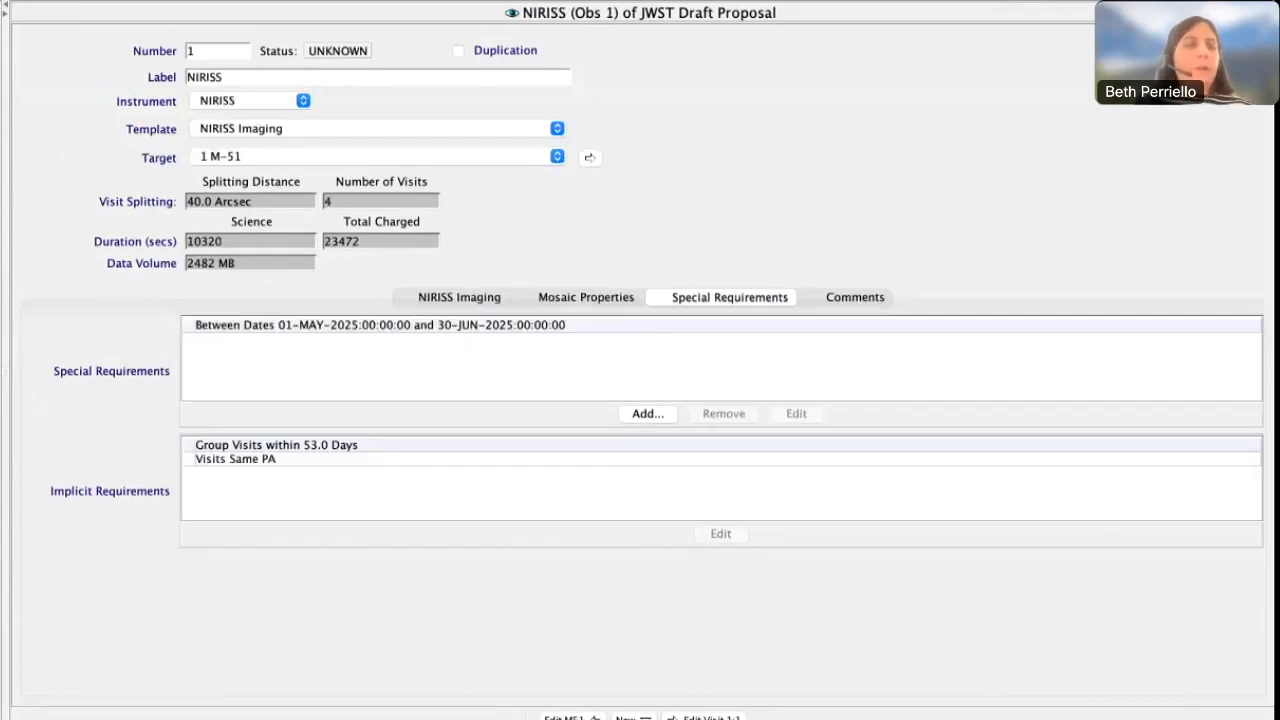
# Add a PA Range position angle requirement to NIRISS (Obs 1), specified using V3PA
pyautogui.click(662, 413)
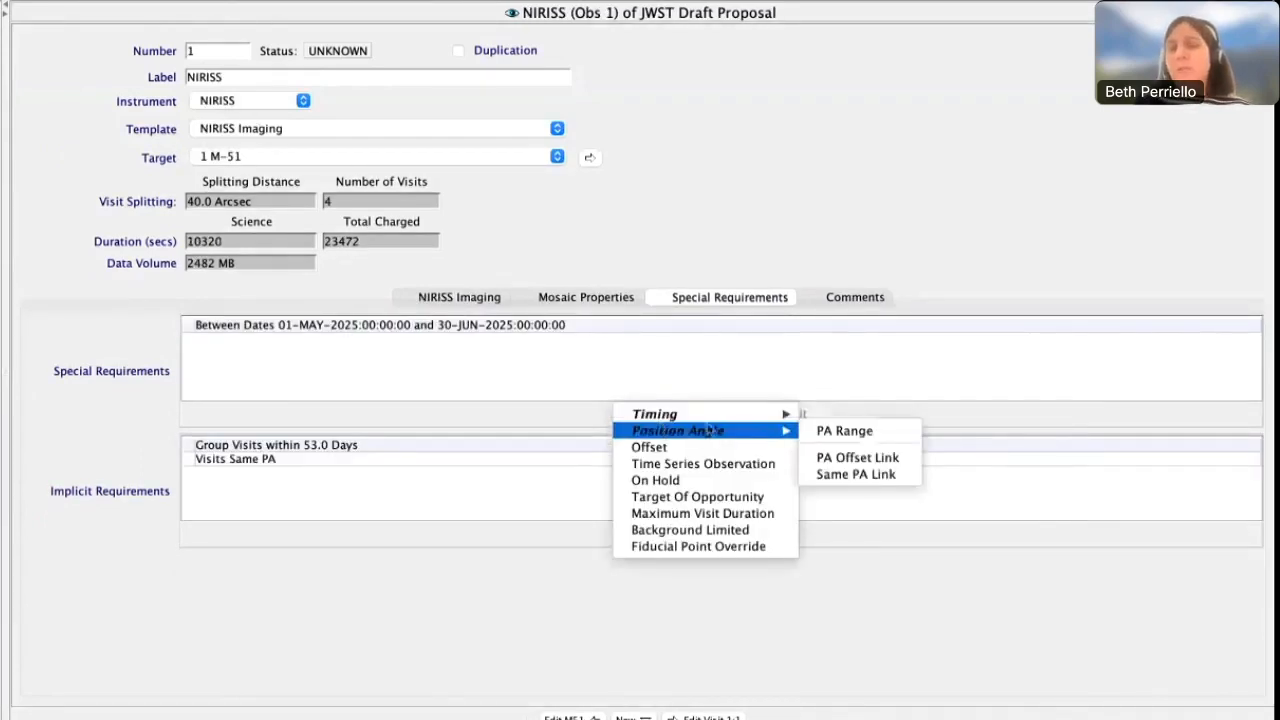
pyautogui.moveTo(802, 423)
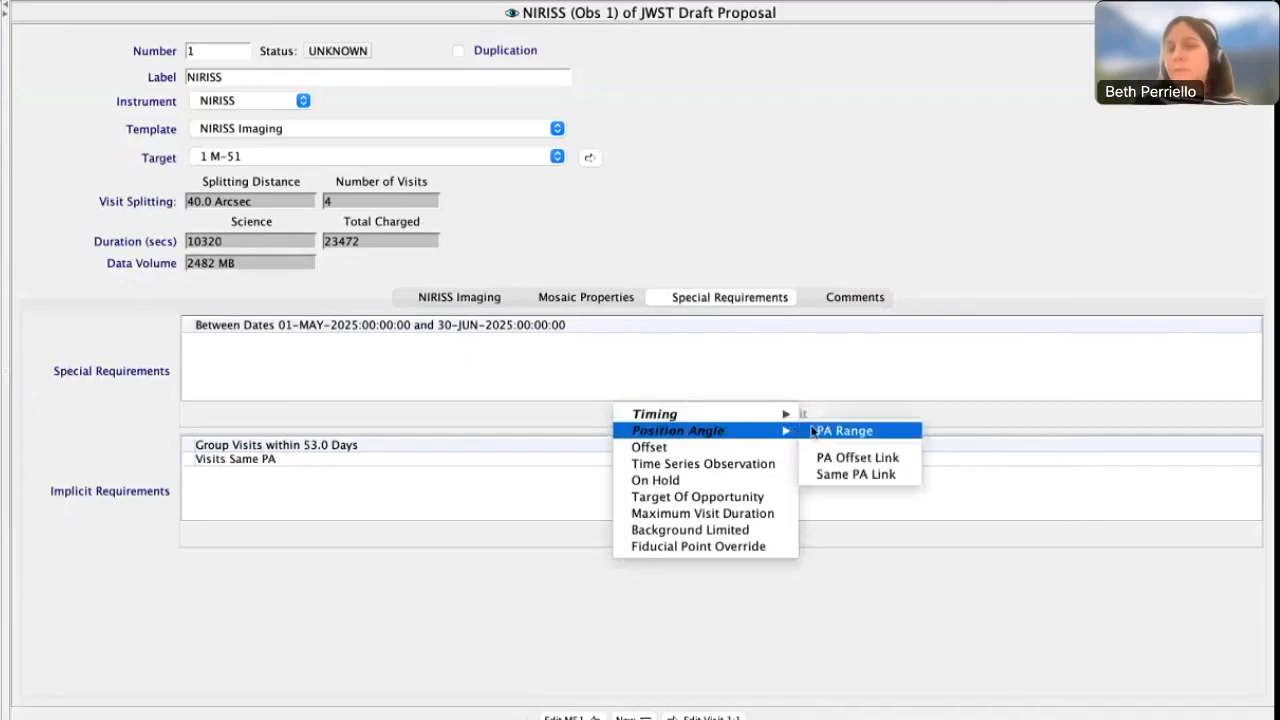
pyautogui.click(843, 430)
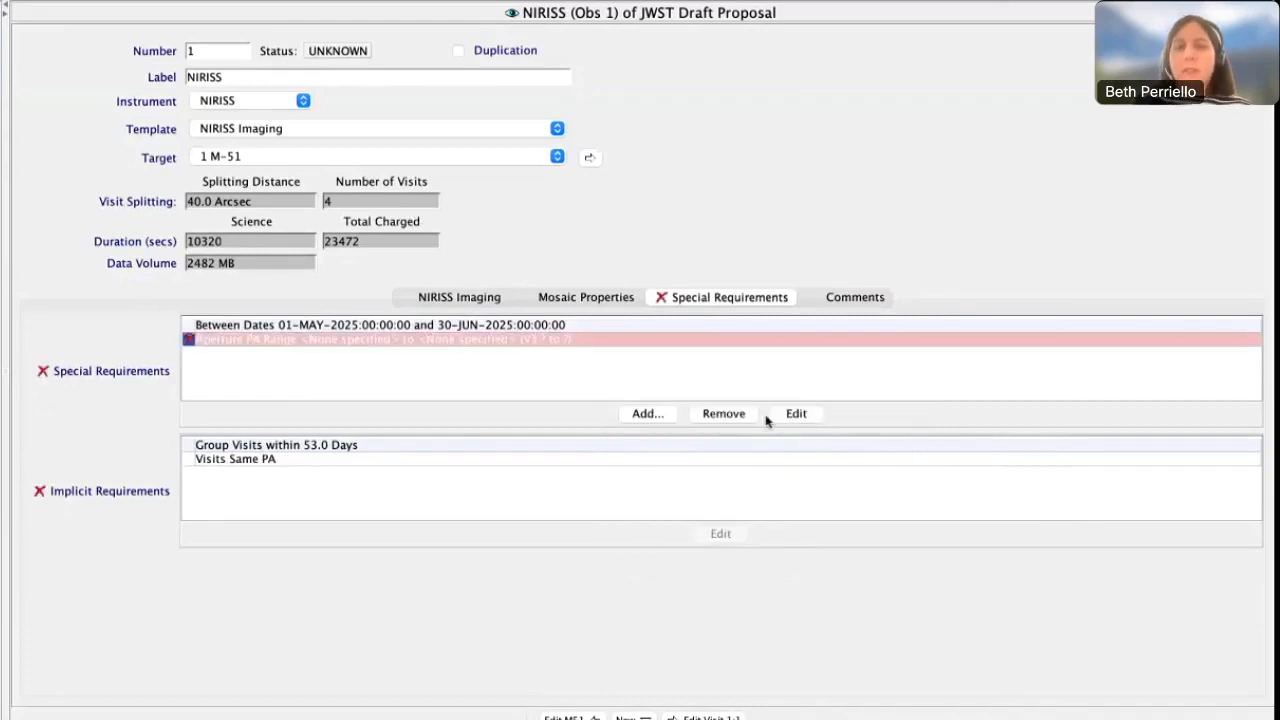
pyautogui.click(795, 415)
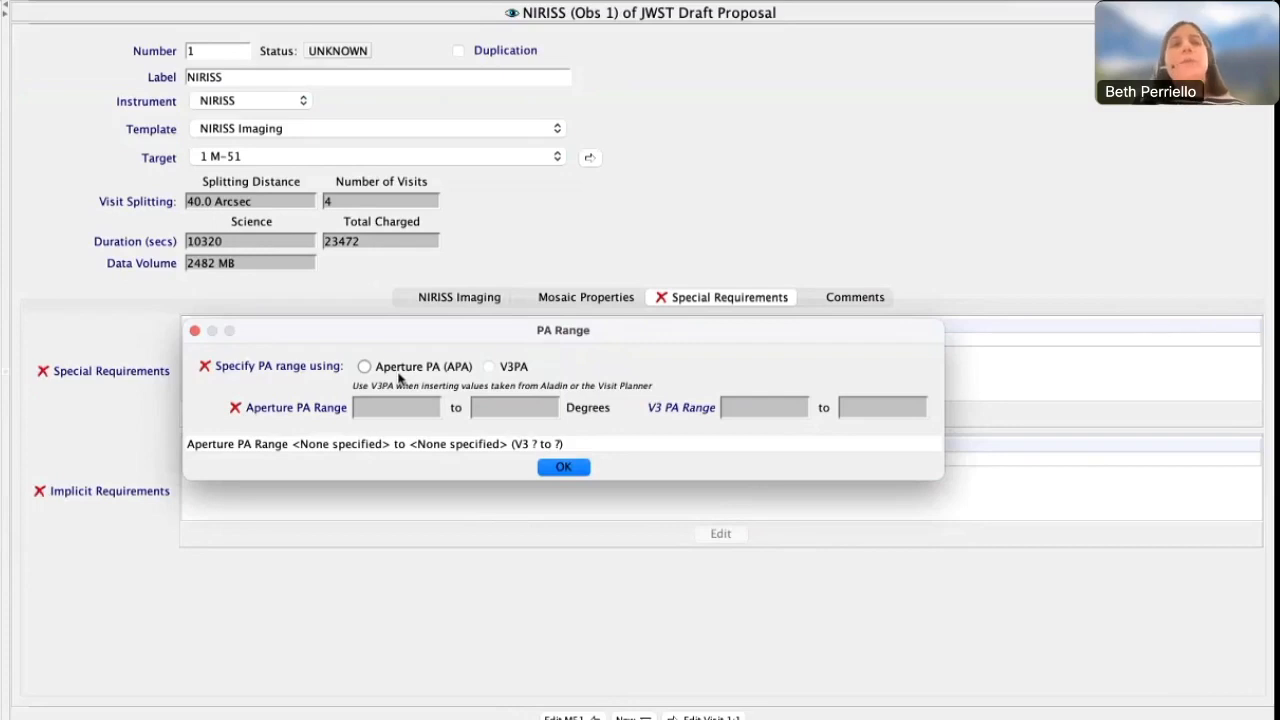
pyautogui.click(489, 367)
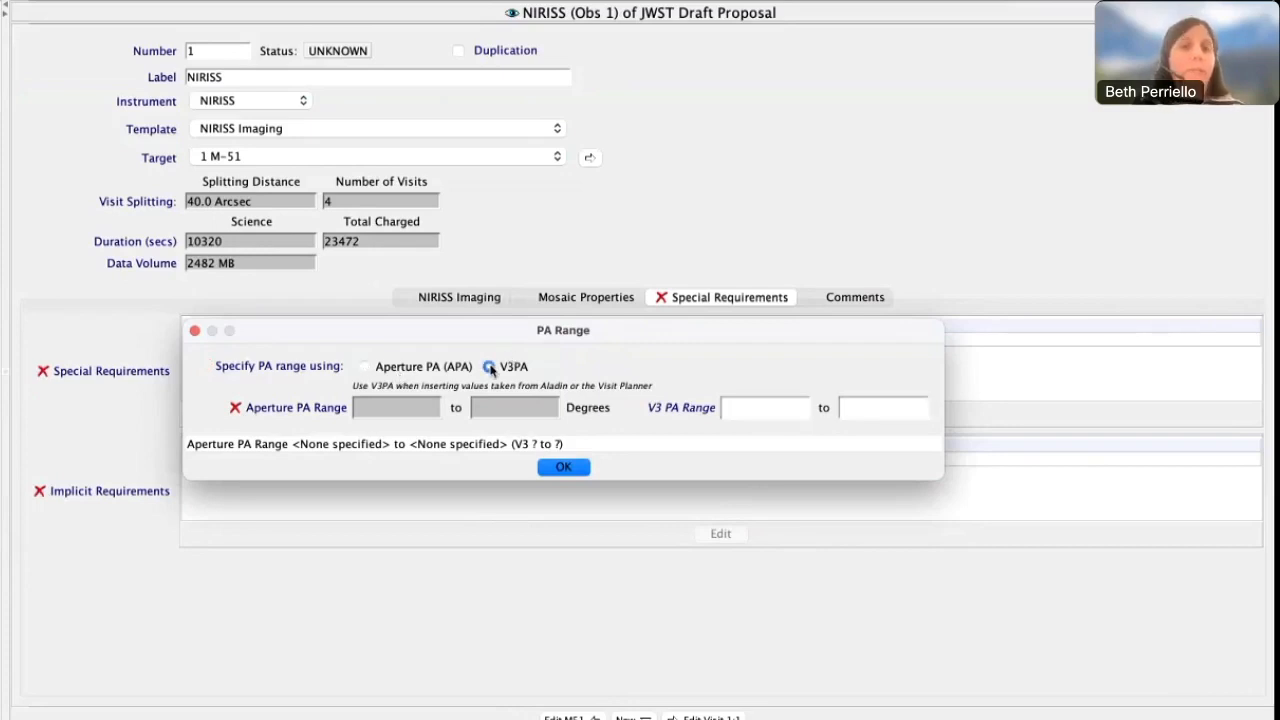
# Set the V3 PA range to 180 to 300 degrees and accept the PA Range requirement
pyautogui.click(760, 412)
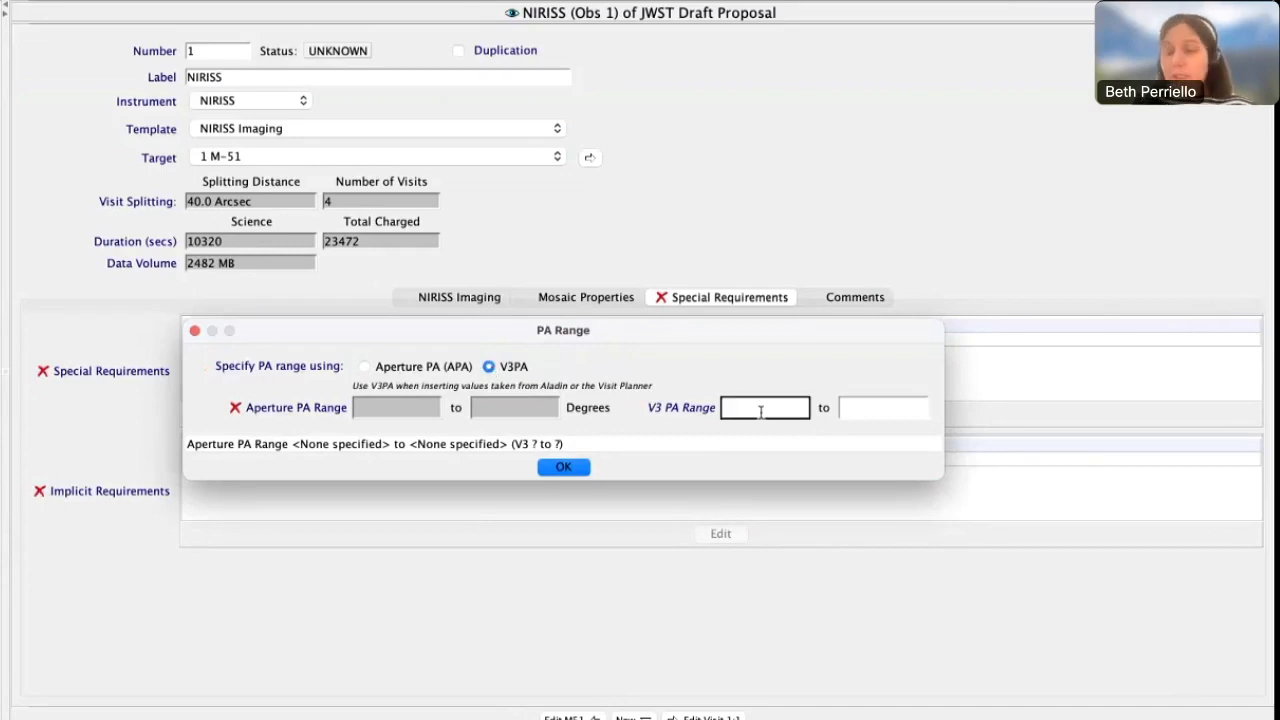
pyautogui.write('180')
pyautogui.click(857, 410)
pyautogui.write('3')
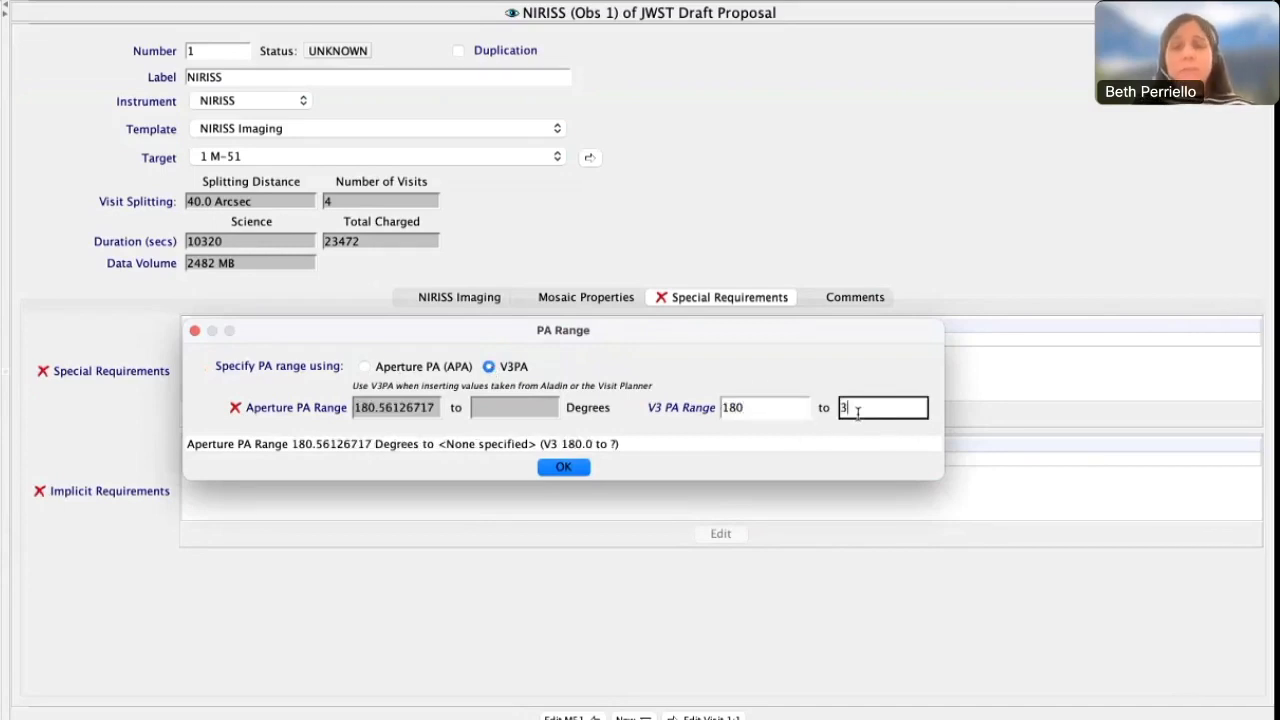
pyautogui.write('00')
pyautogui.press('Tab')
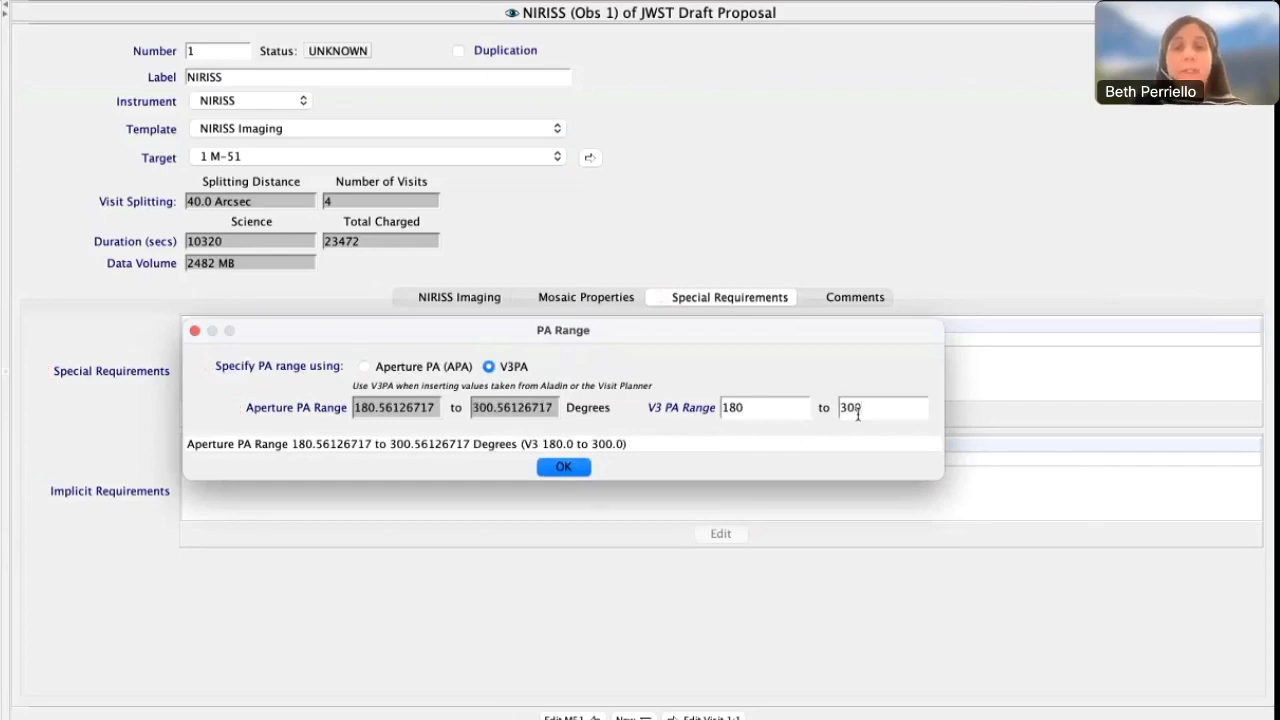
pyautogui.click(561, 469)
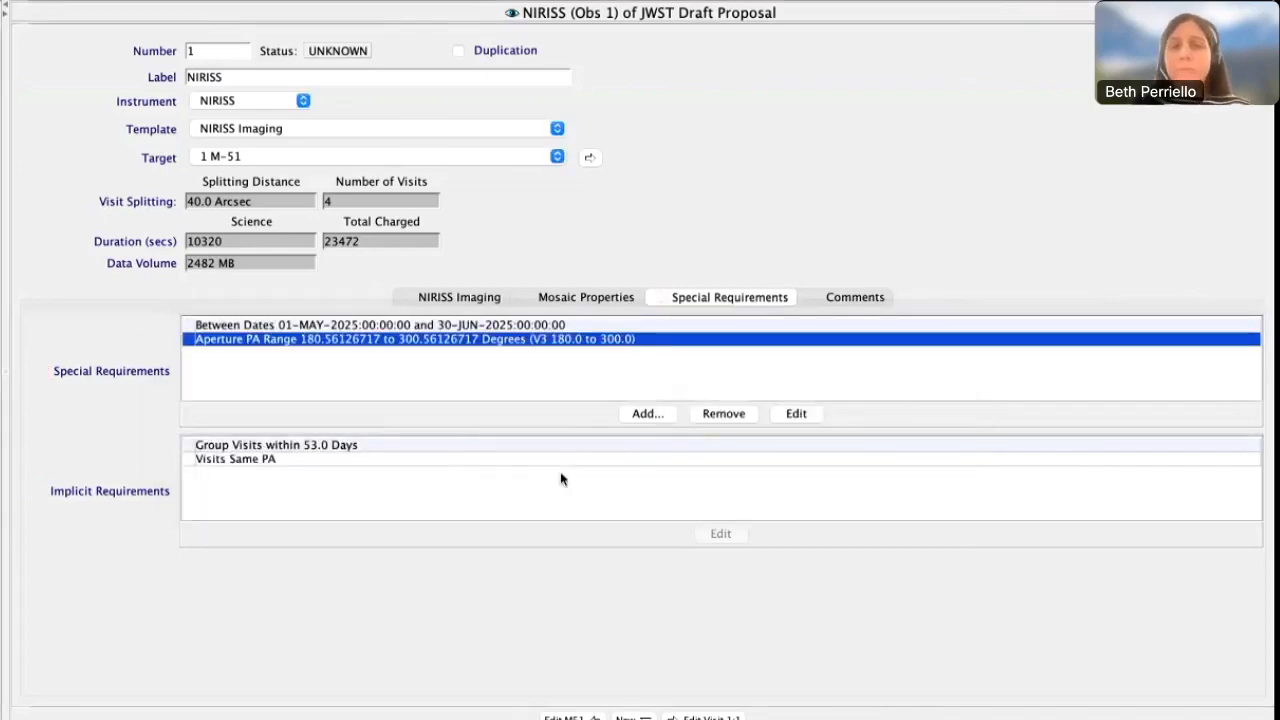
# Add a Same PA Link joining NIRISS (Obs 1) and MIRI (Obs 2) with V3 as reference axis, and remove the link
pyautogui.click(648, 413)
pyautogui.moveTo(770, 431)
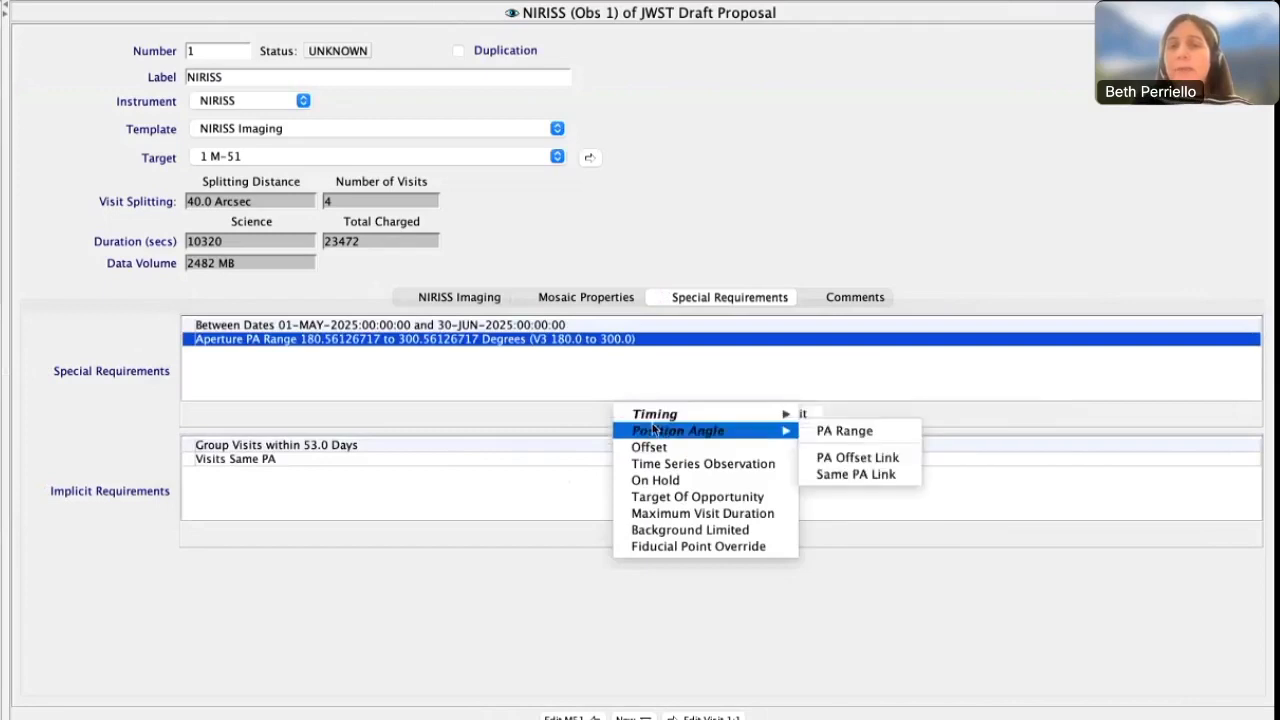
pyautogui.click(840, 474)
pyautogui.click(368, 389)
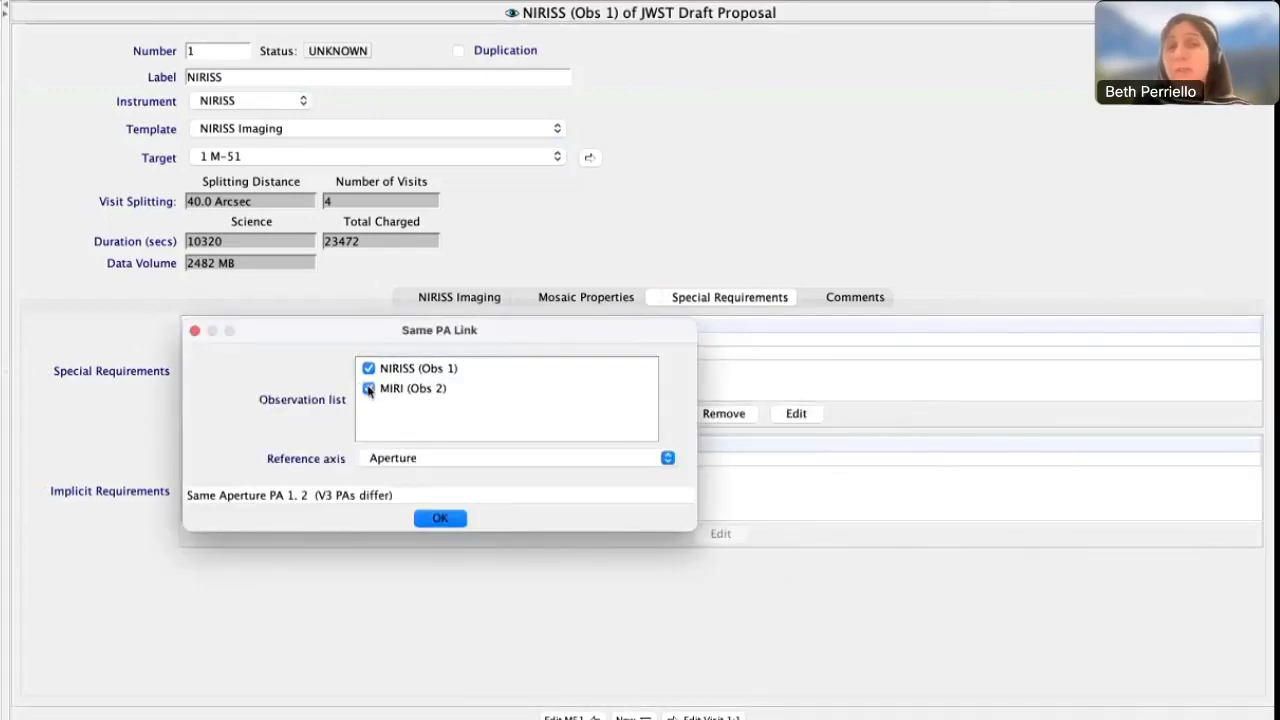
pyautogui.click(469, 458)
pyautogui.click(459, 476)
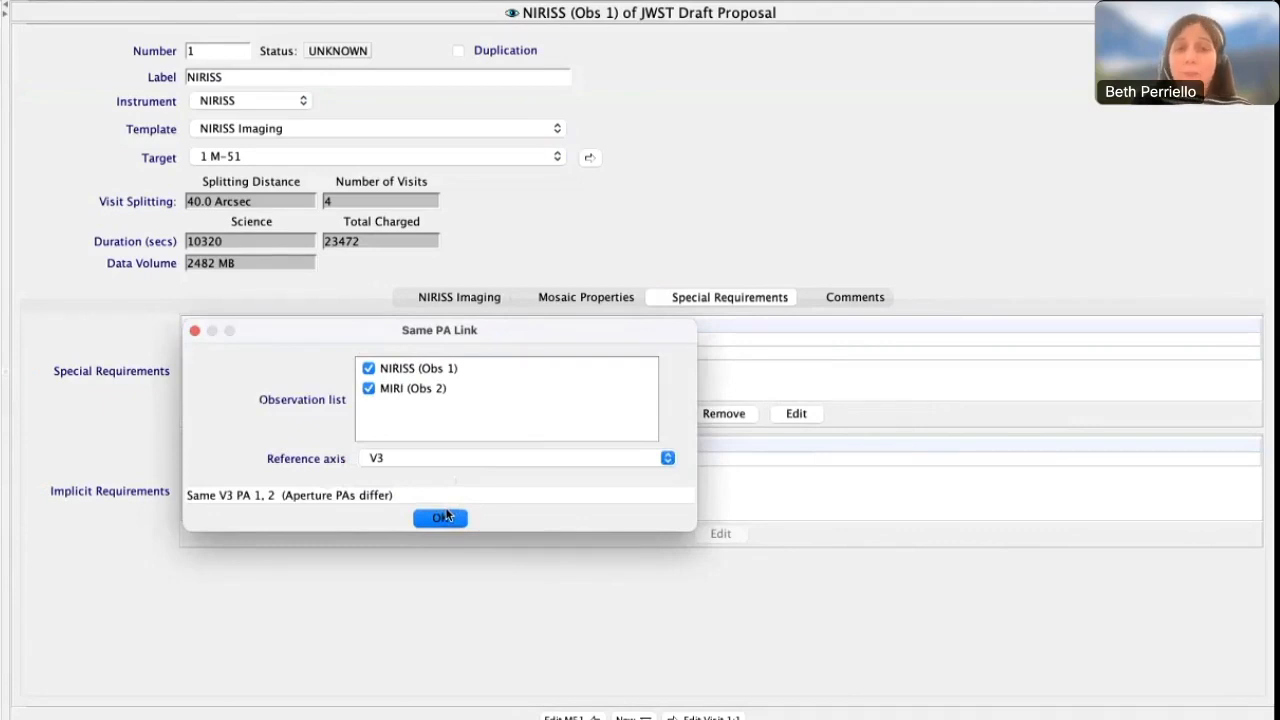
pyautogui.click(442, 517)
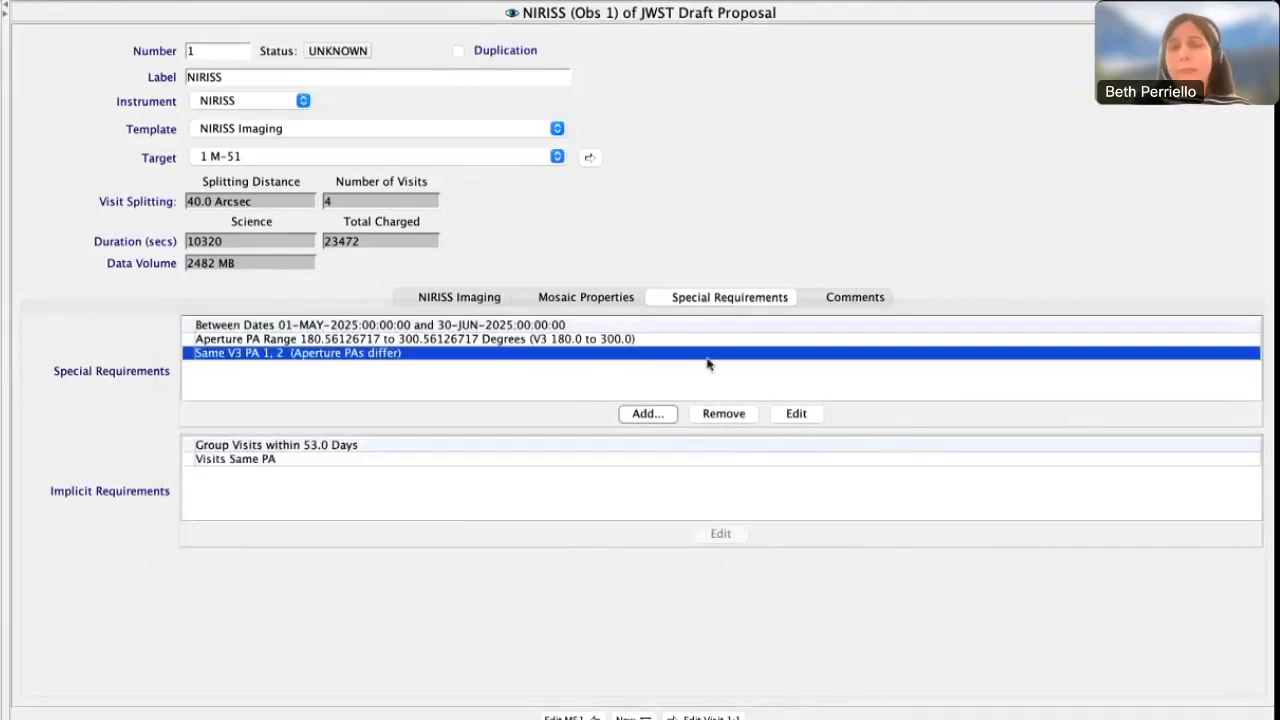
pyautogui.click(738, 405)
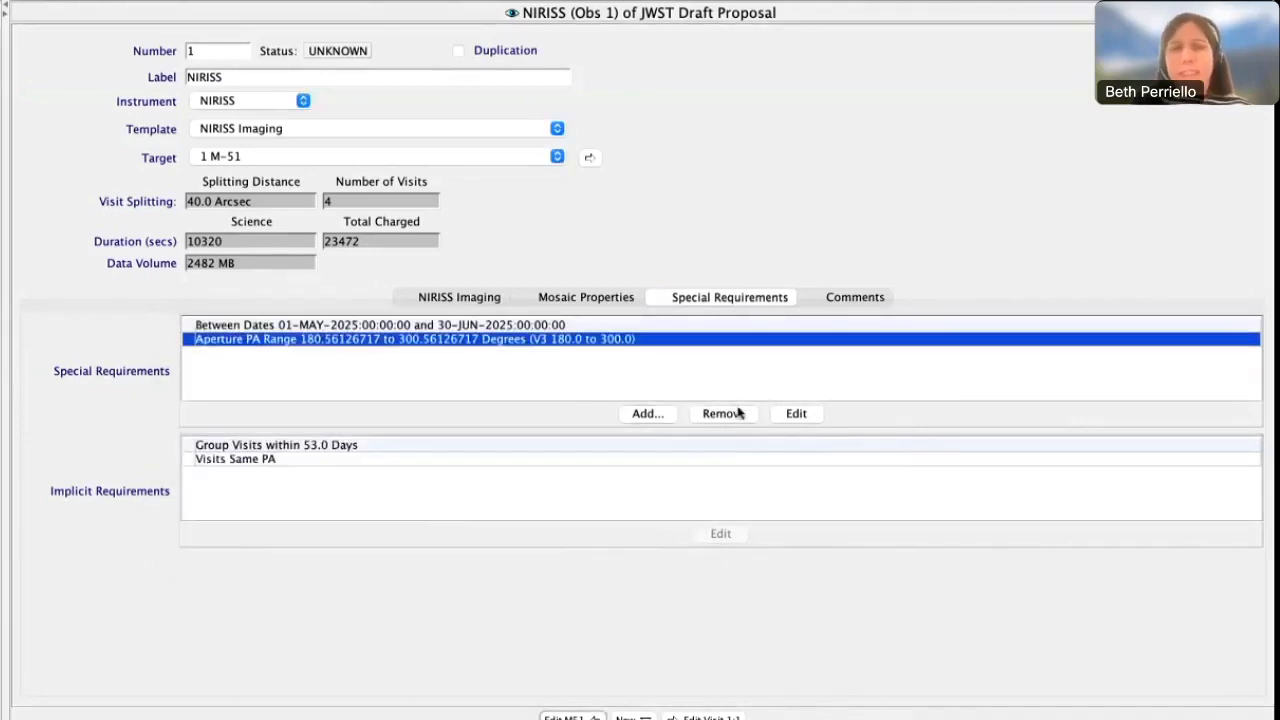
# Add a PA Offset Link orienting NIRISS (Obs 1) from MIRI (Obs 2) with Aperture as reference axis, and remove the link
pyautogui.click(672, 412)
pyautogui.moveTo(703, 431)
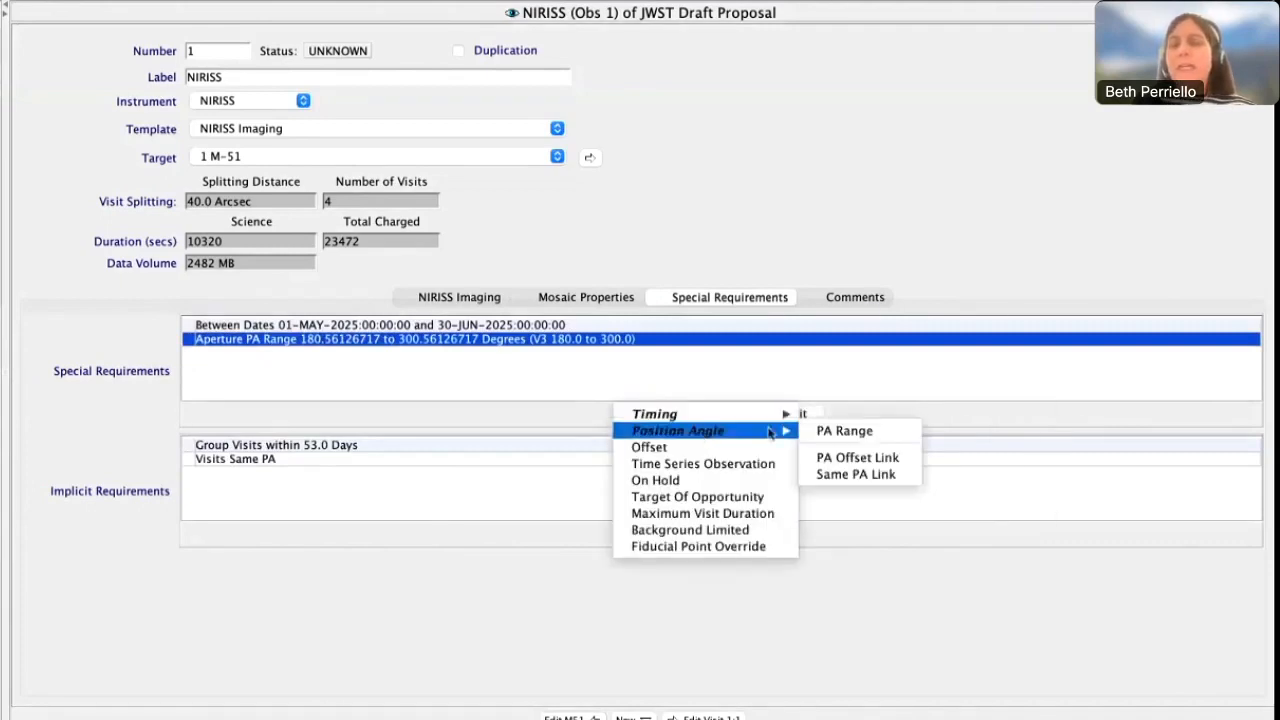
pyautogui.click(856, 456)
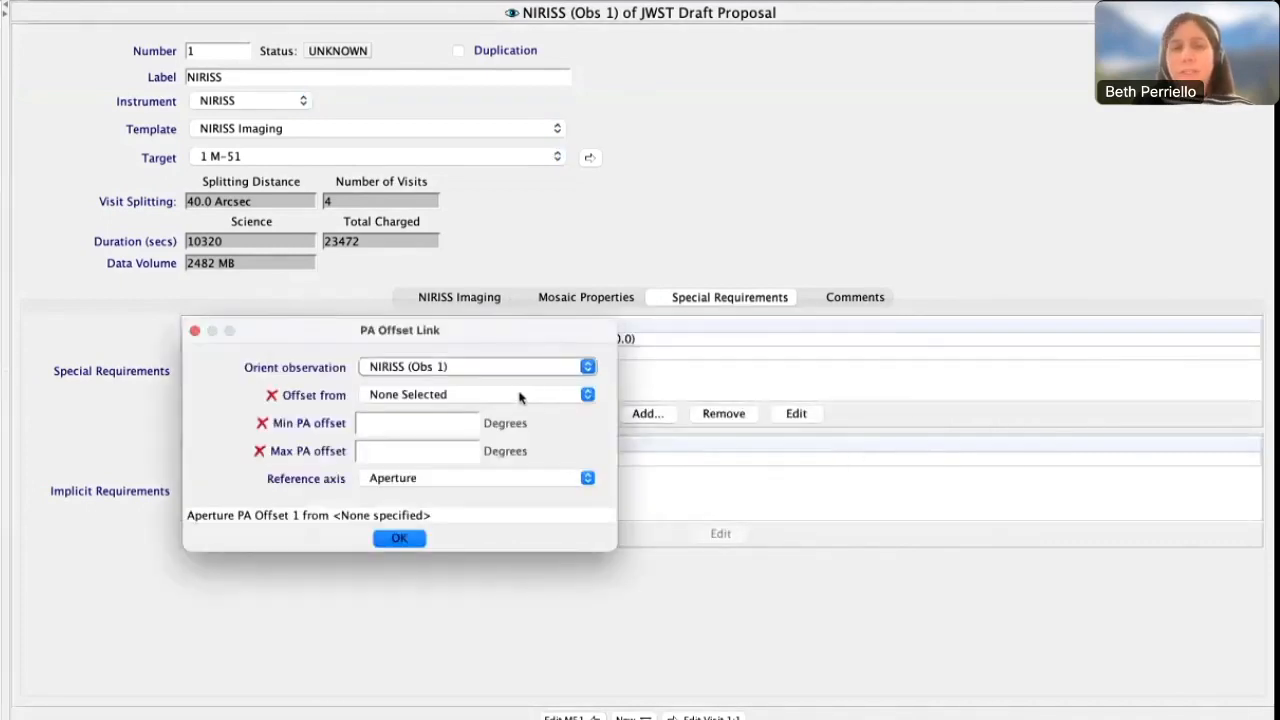
pyautogui.click(512, 398)
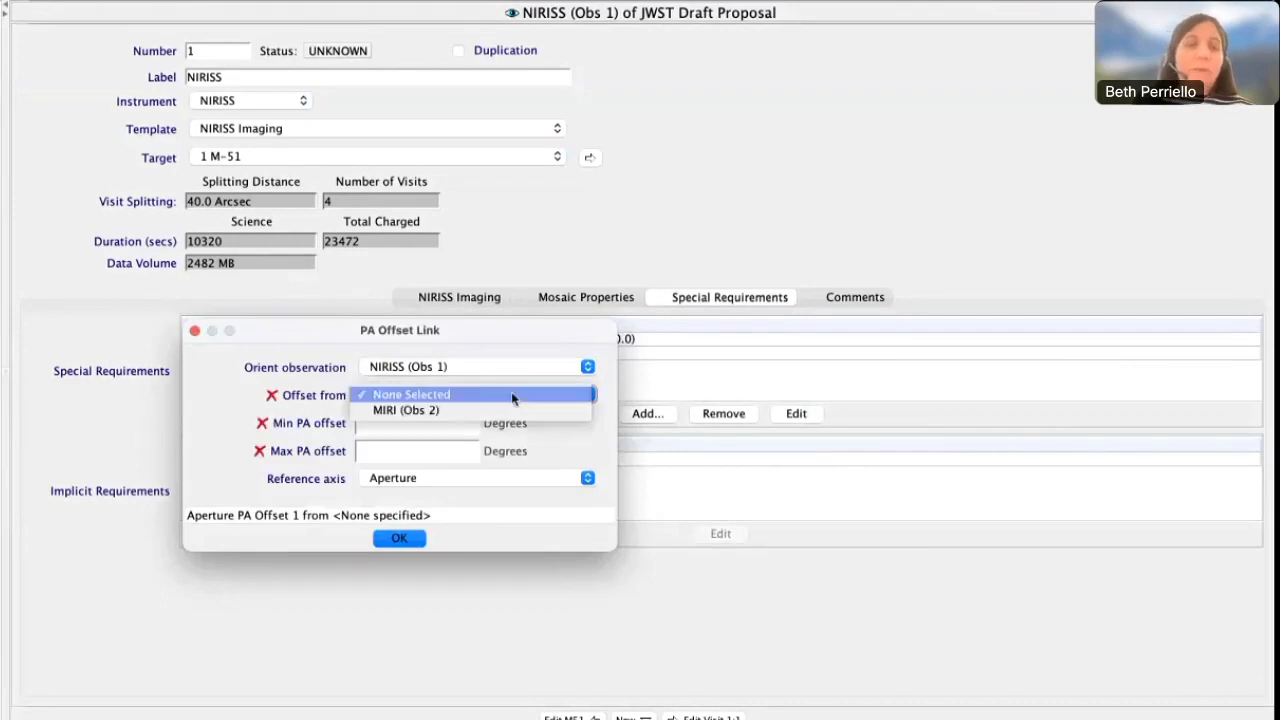
pyautogui.click(506, 408)
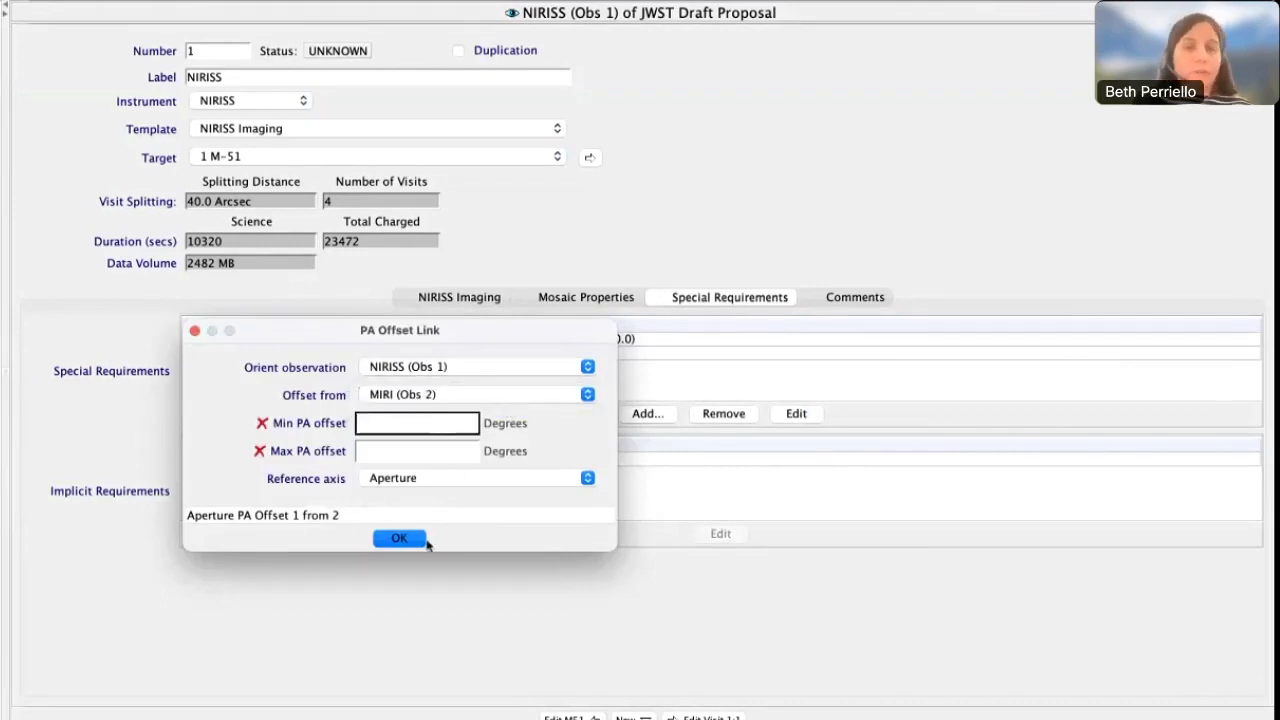
pyautogui.click(511, 478)
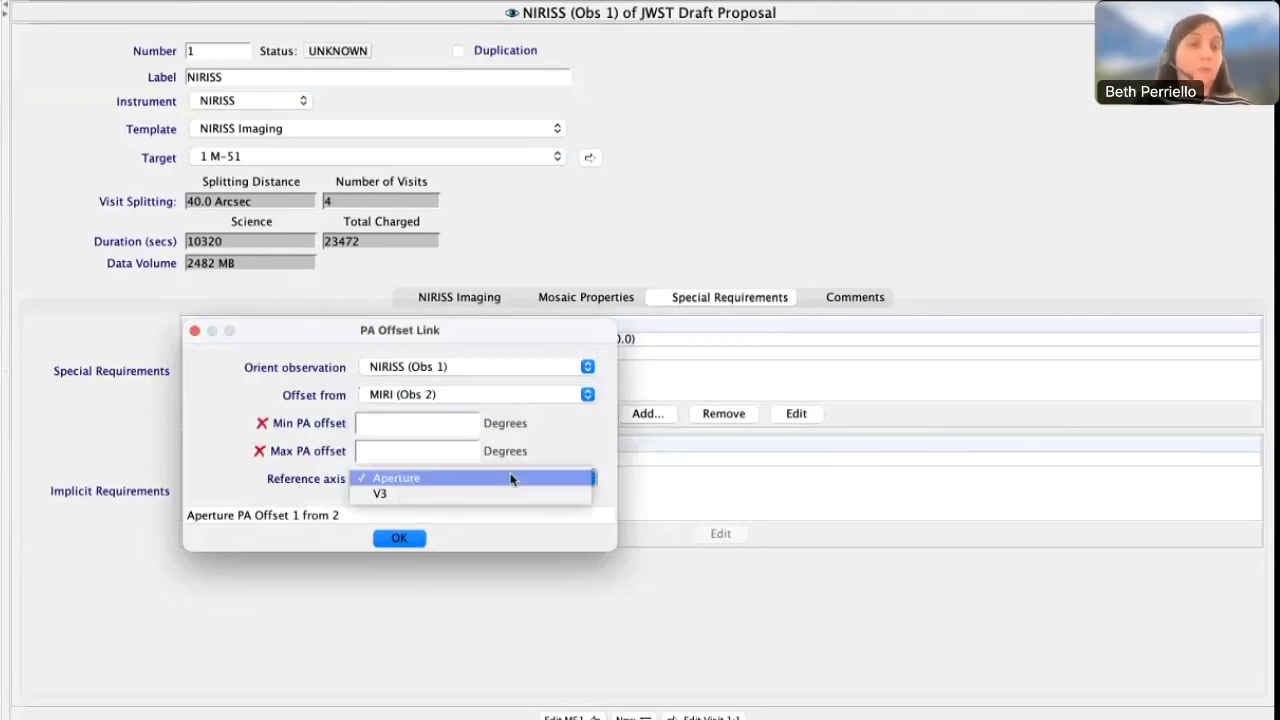
pyautogui.click(490, 535)
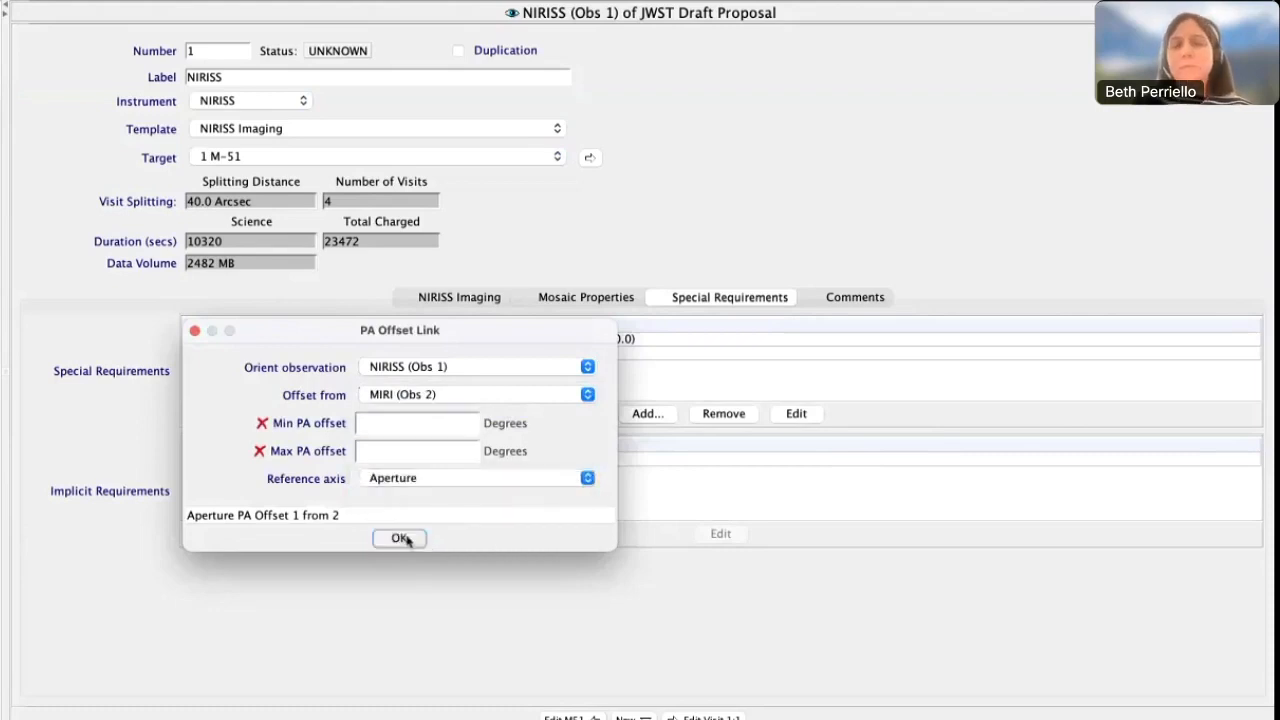
pyautogui.click(399, 538)
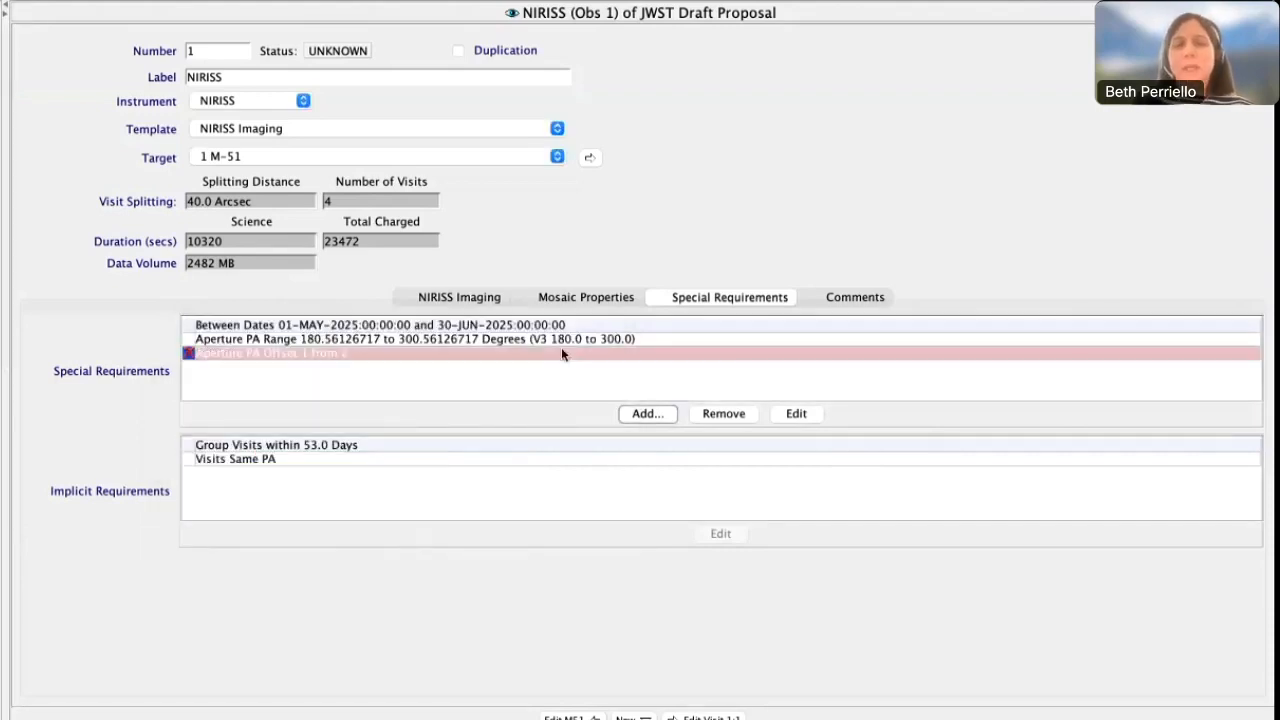
pyautogui.click(724, 413)
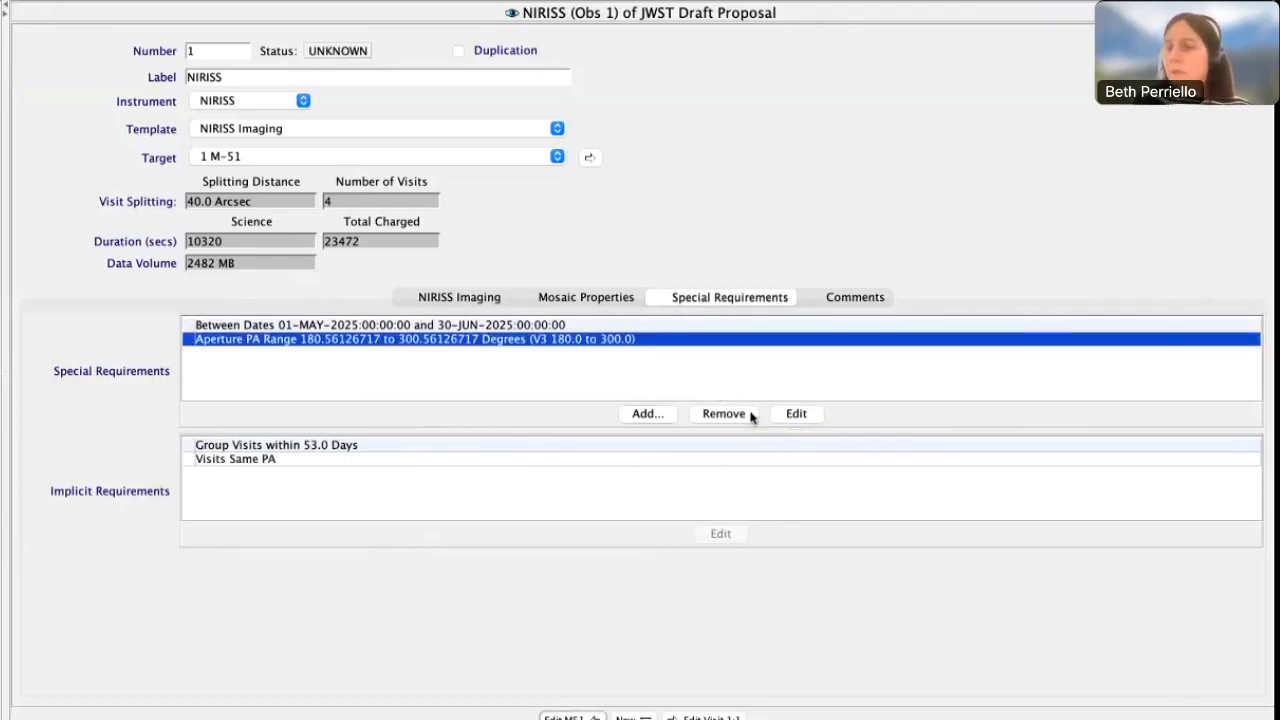
# Add an Offset special requirement to NIRISS (Obs 1), open its Offset X and Y settings, and remove the requirement
pyautogui.click(655, 418)
pyautogui.moveTo(658, 432)
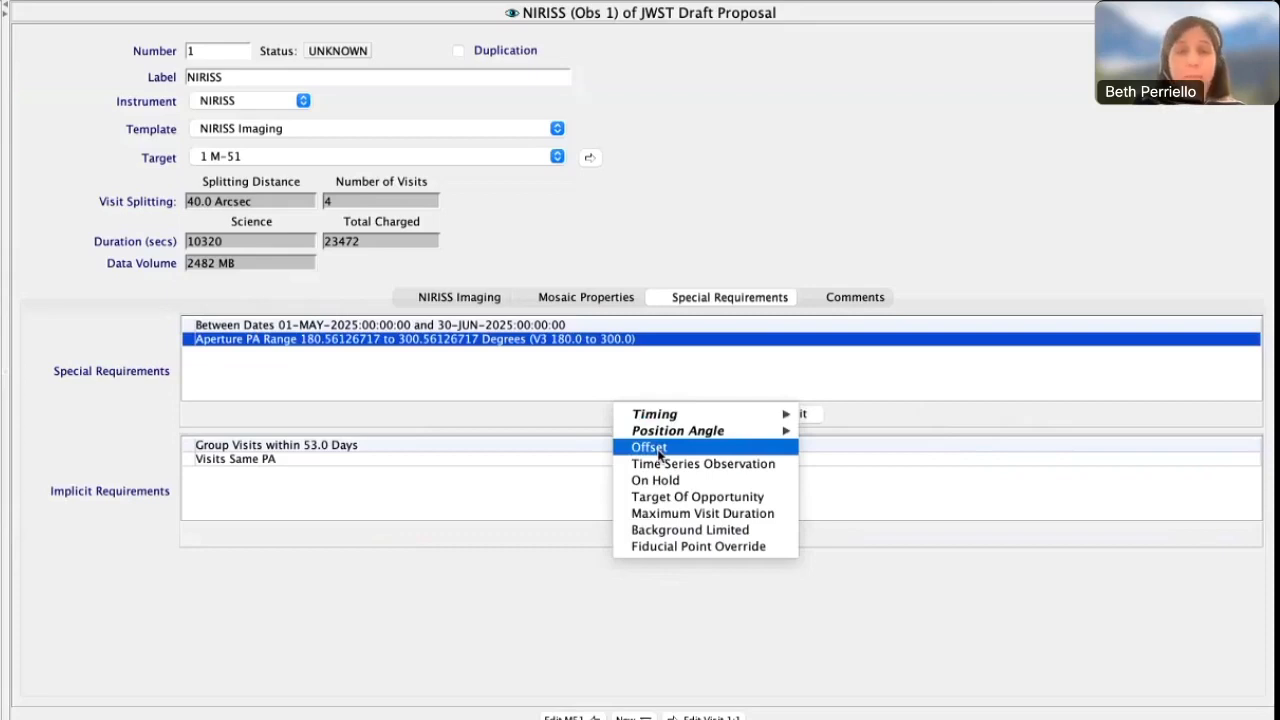
pyautogui.click(658, 448)
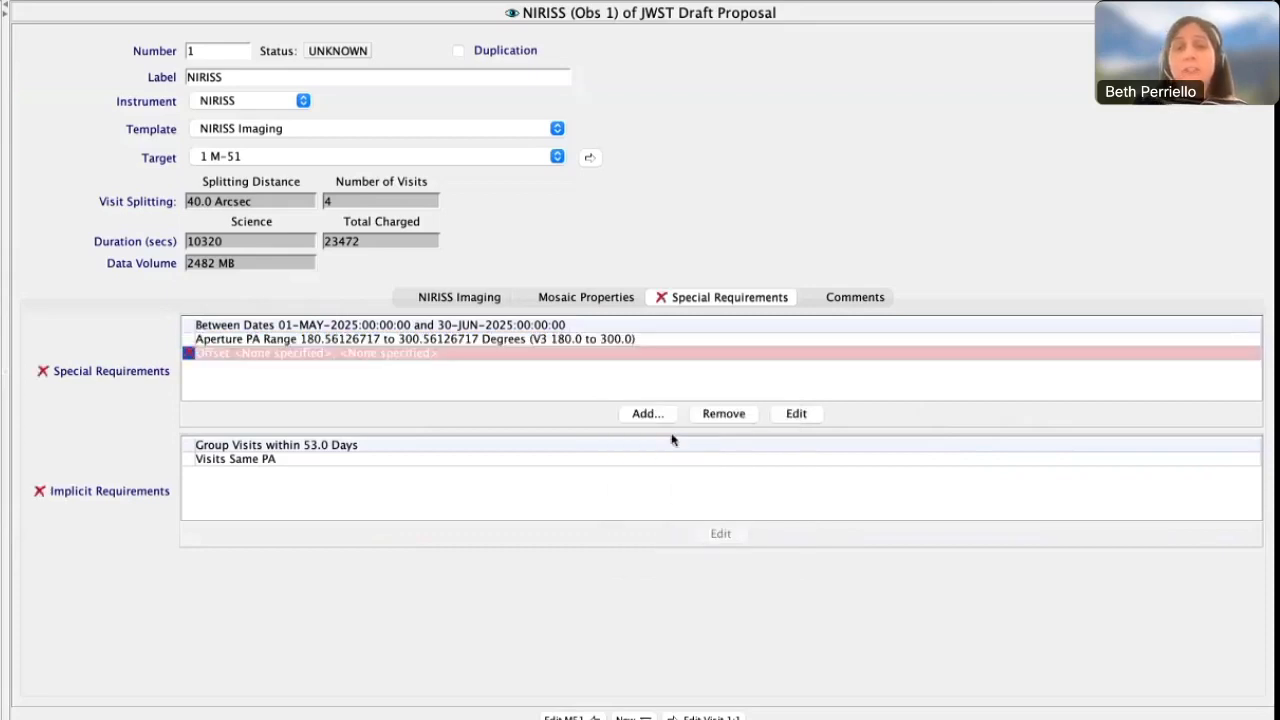
pyautogui.click(796, 414)
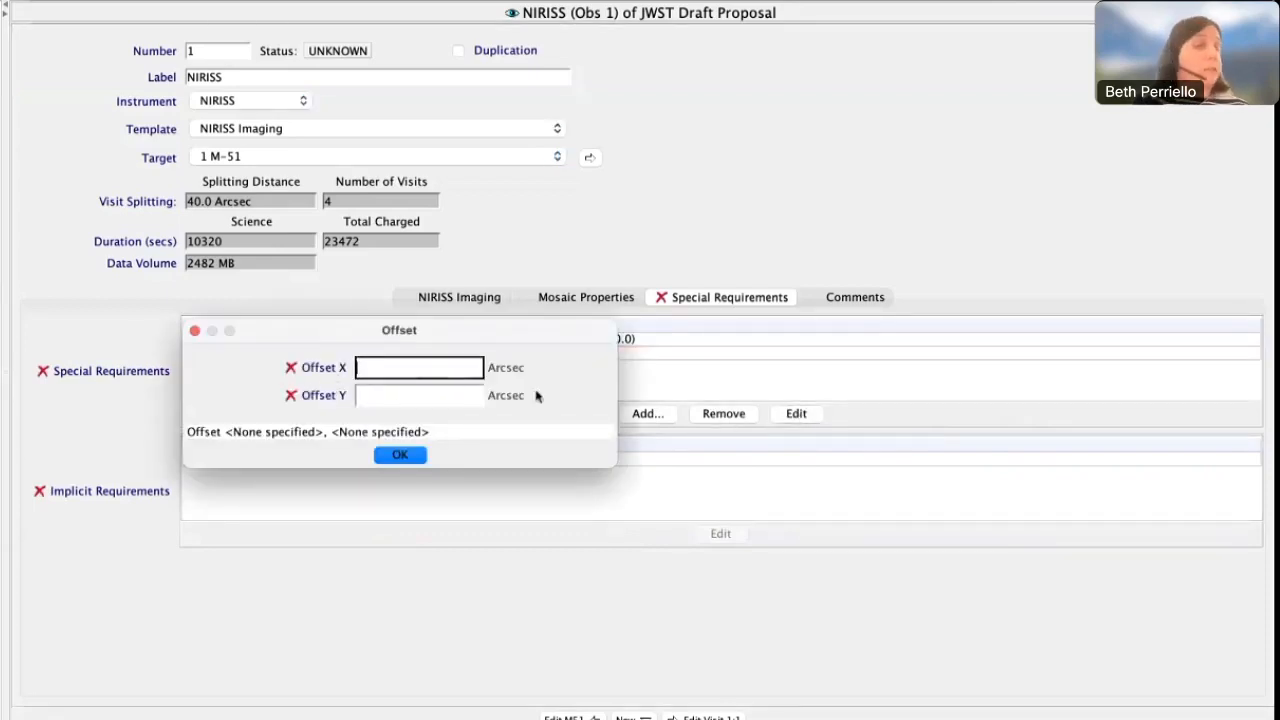
pyautogui.click(400, 456)
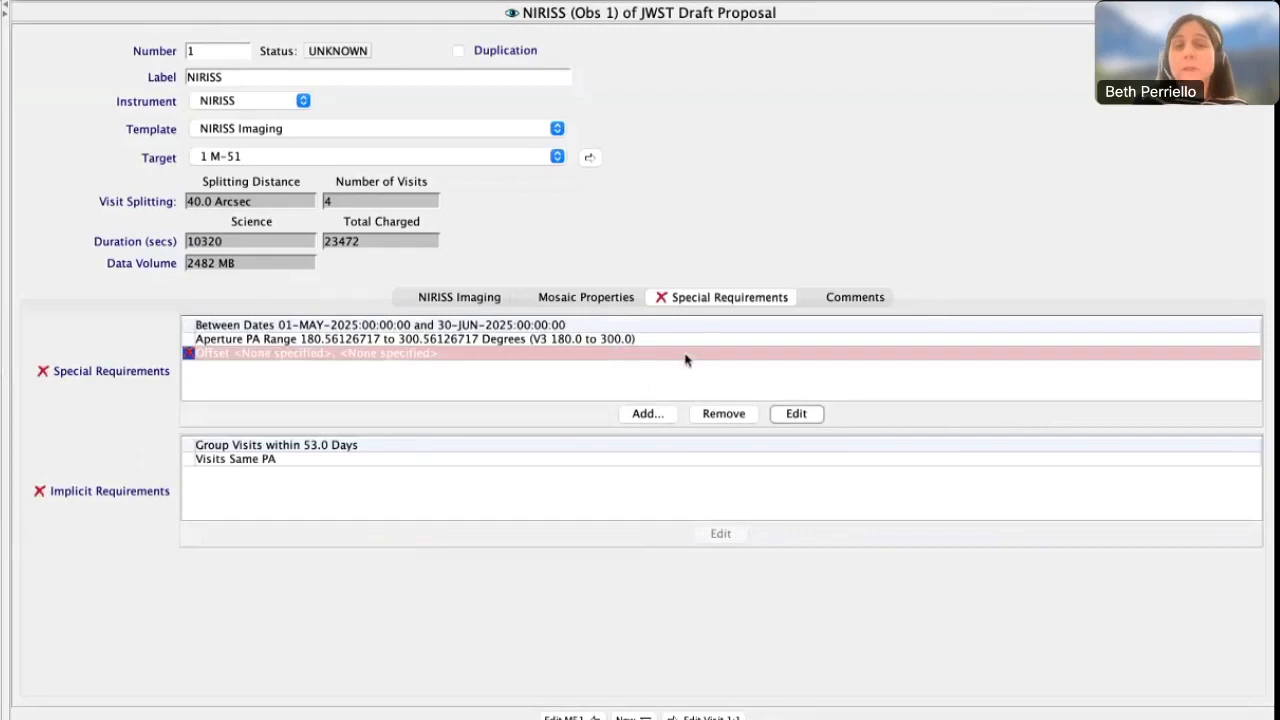
pyautogui.click(718, 415)
# Add a Time Series Observation special requirement to NIRISS (Obs 1) and remove it again
pyautogui.click(648, 415)
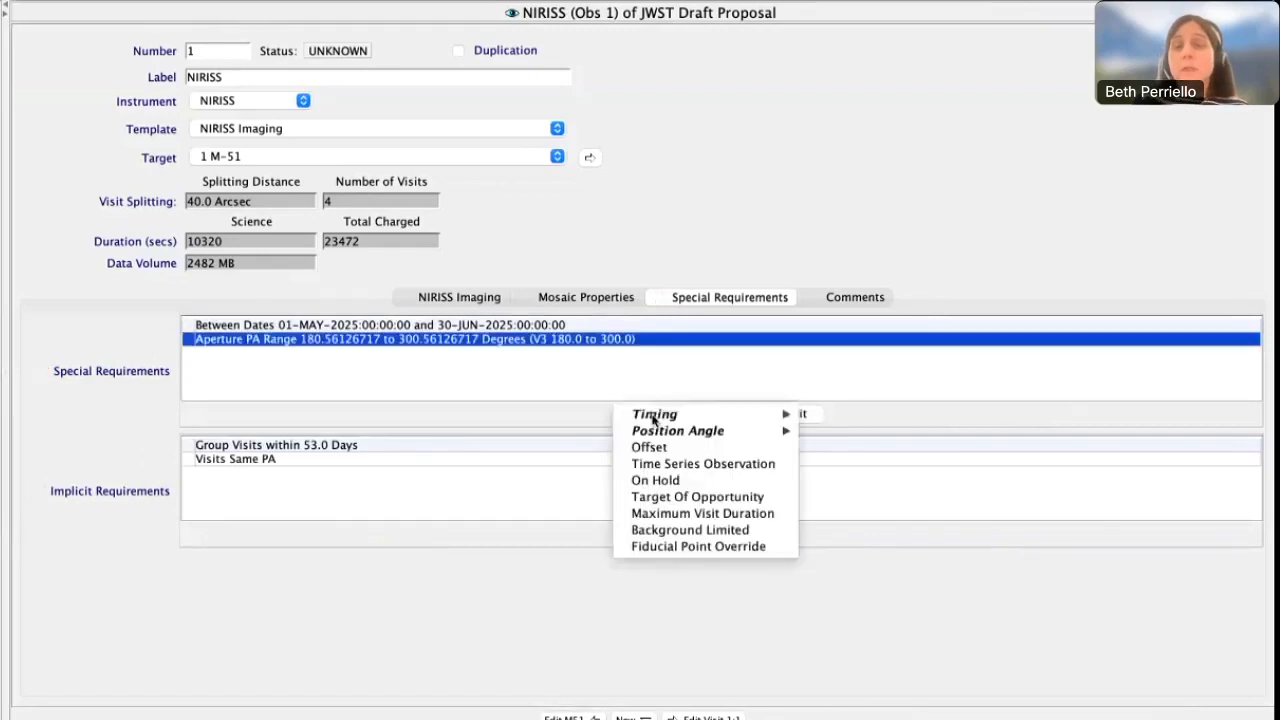
pyautogui.moveTo(654, 420)
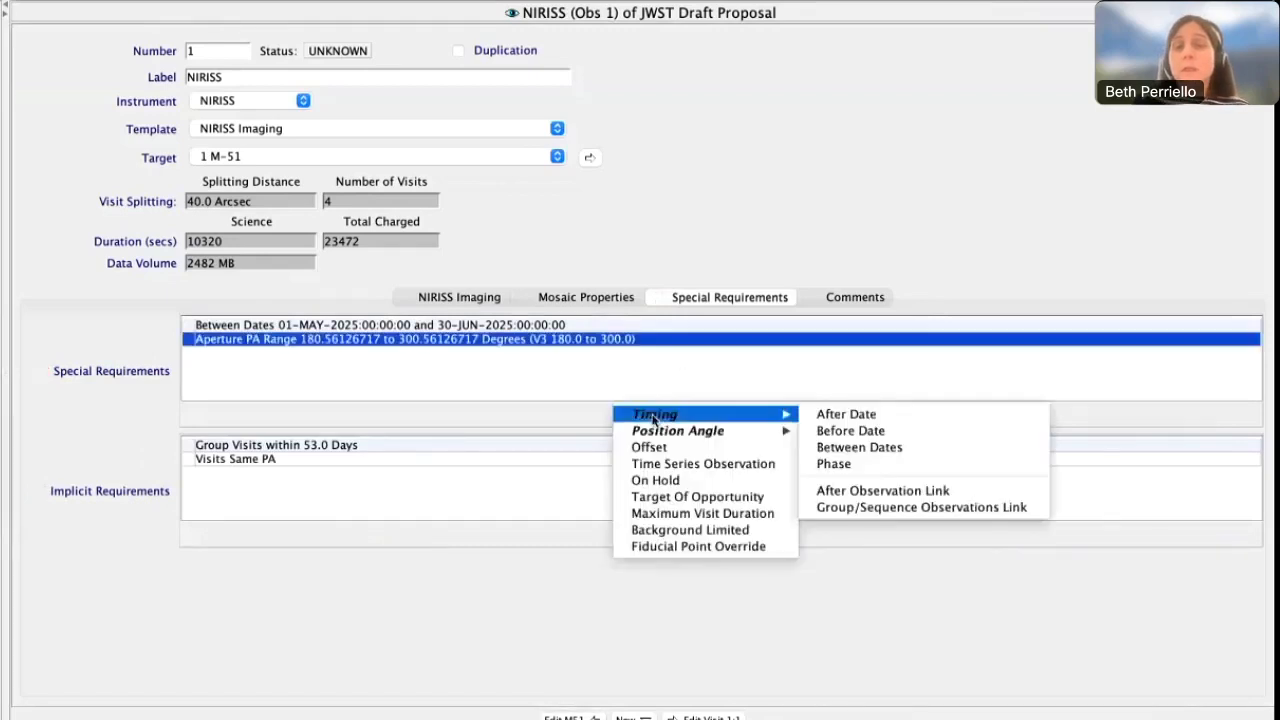
pyautogui.click(646, 466)
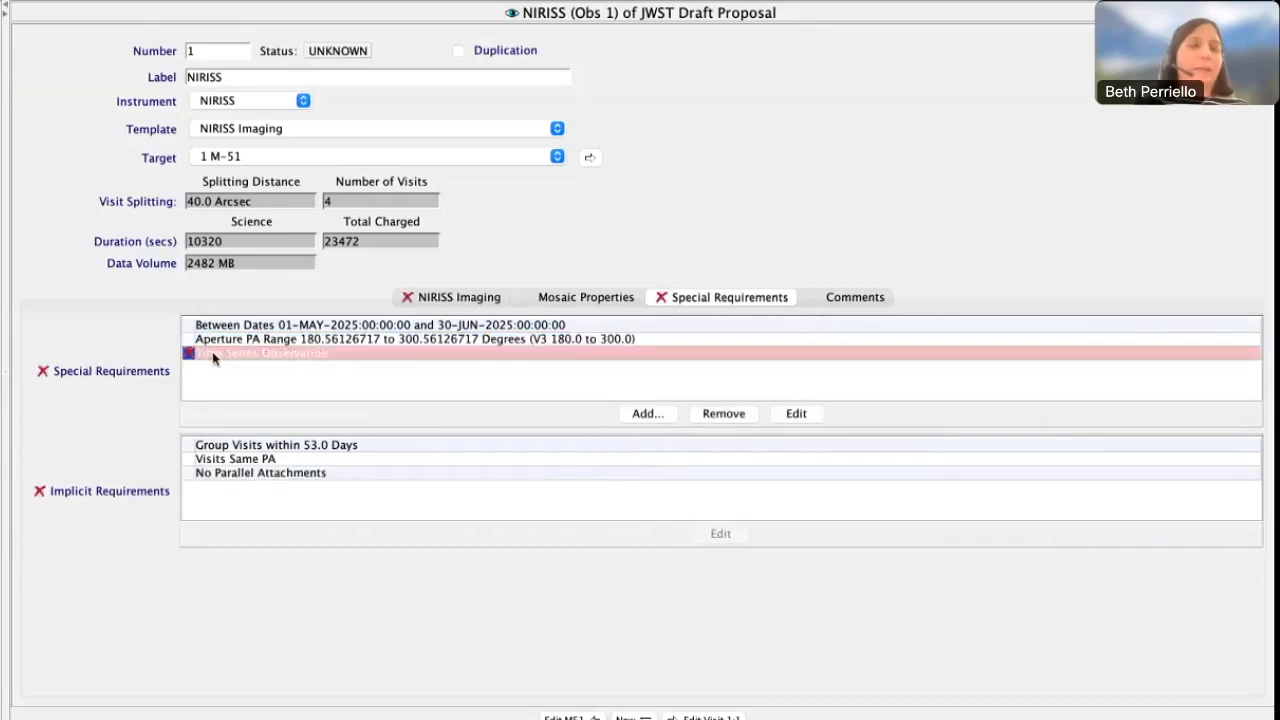
pyautogui.moveTo(189, 354)
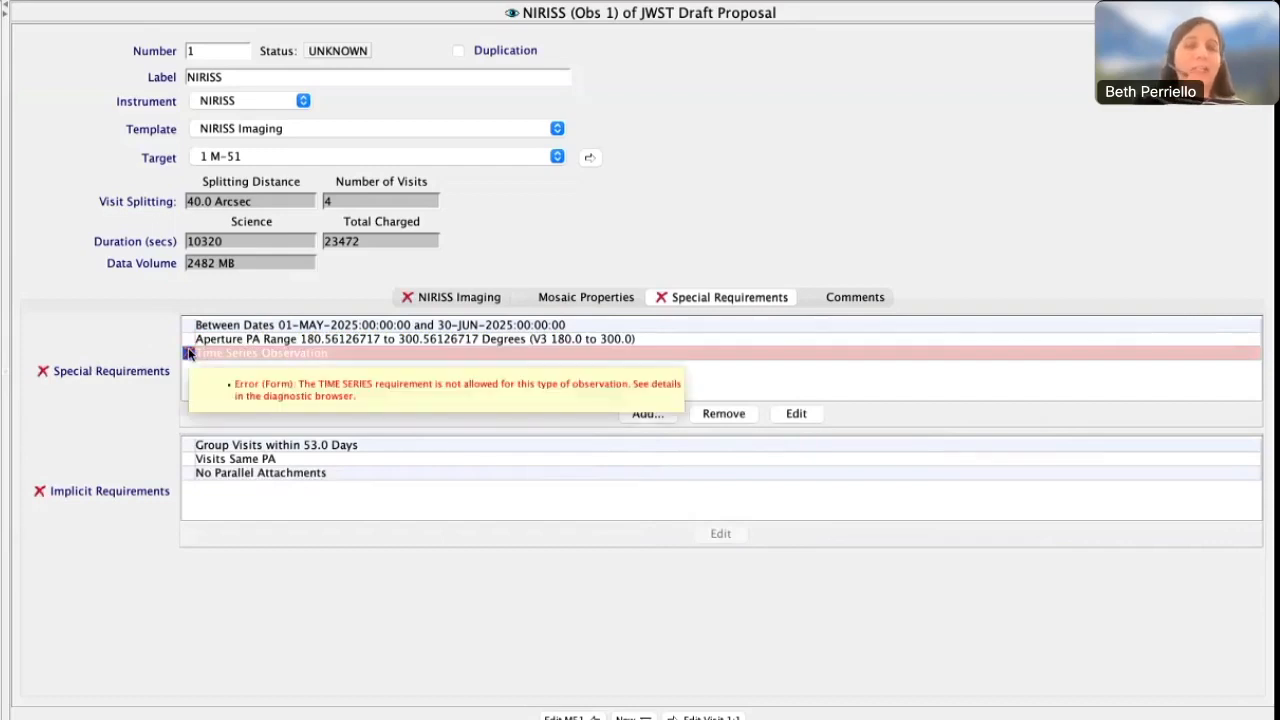
pyautogui.click(737, 416)
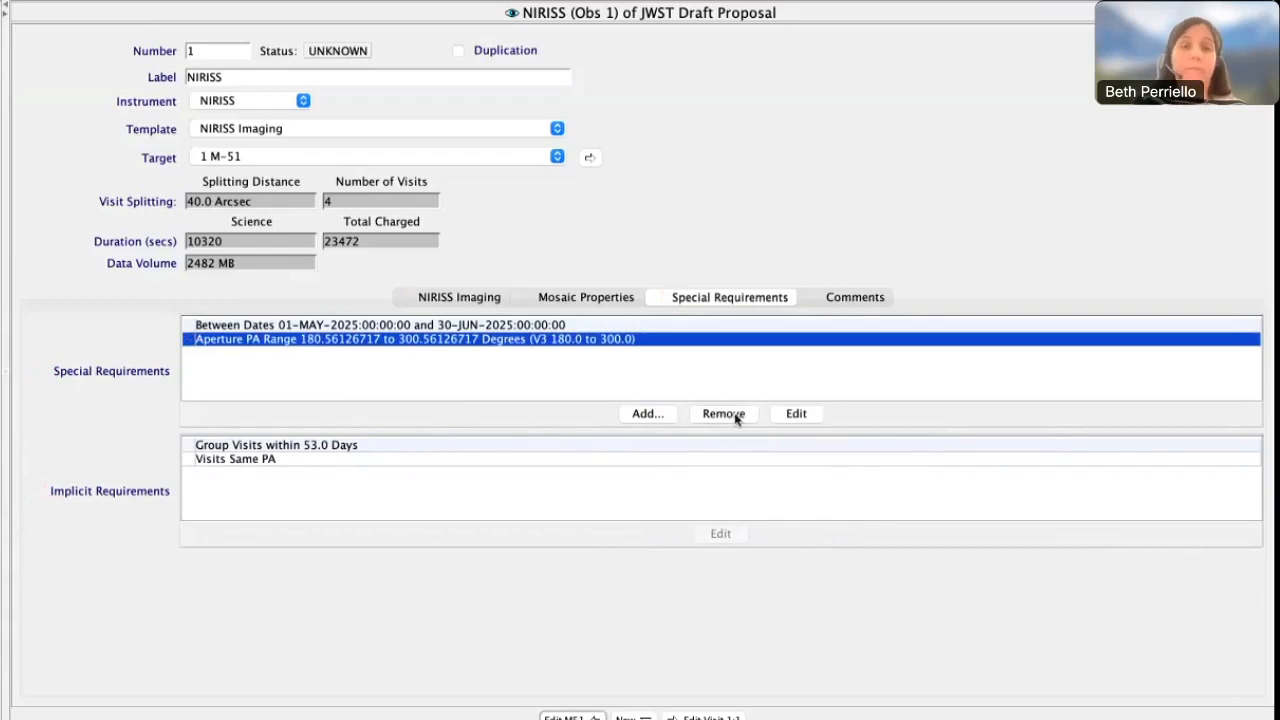
# Add an On Hold special requirement to NIRISS (Obs 1), open its comment for editing, and remove the requirement
pyautogui.click(662, 413)
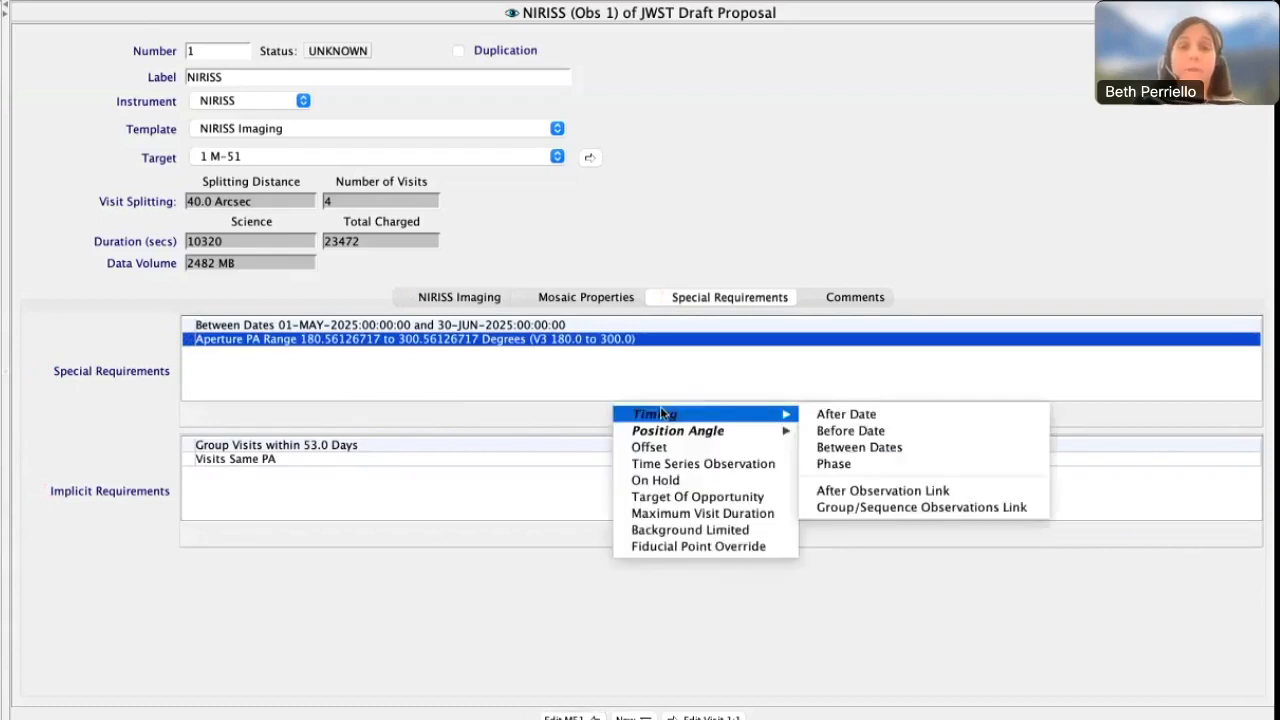
pyautogui.click(659, 480)
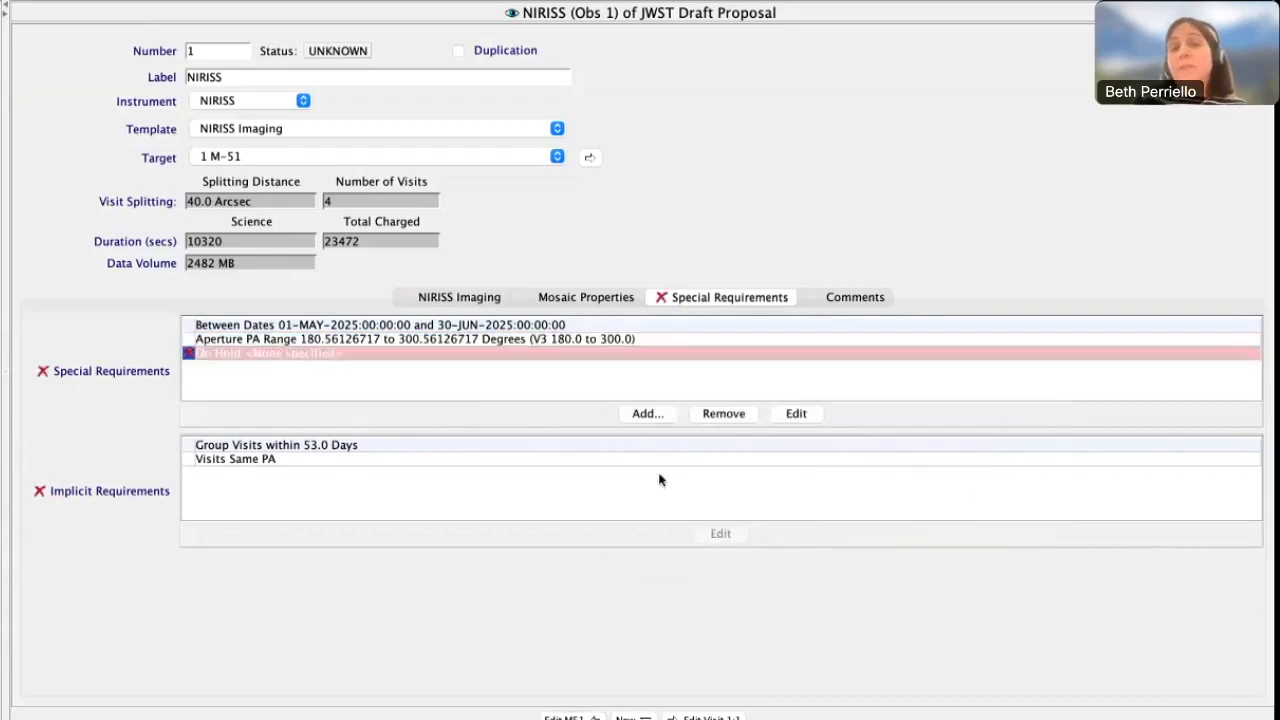
pyautogui.click(790, 413)
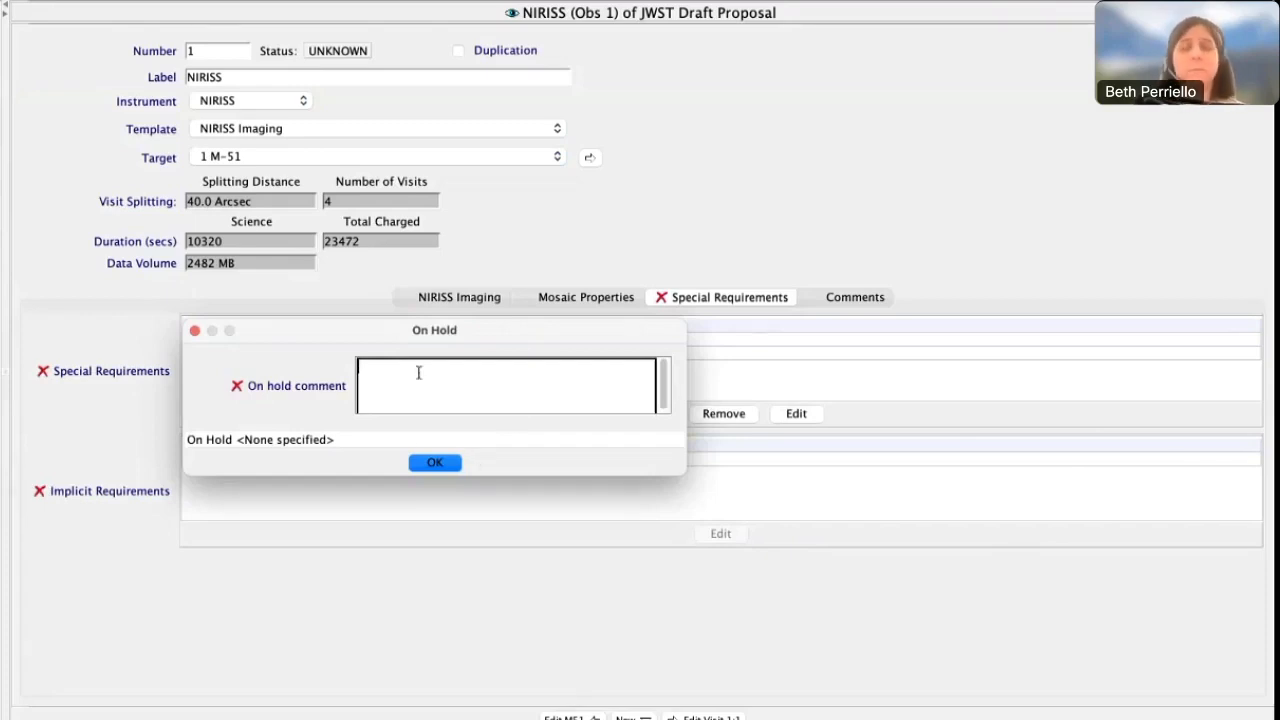
pyautogui.click(430, 463)
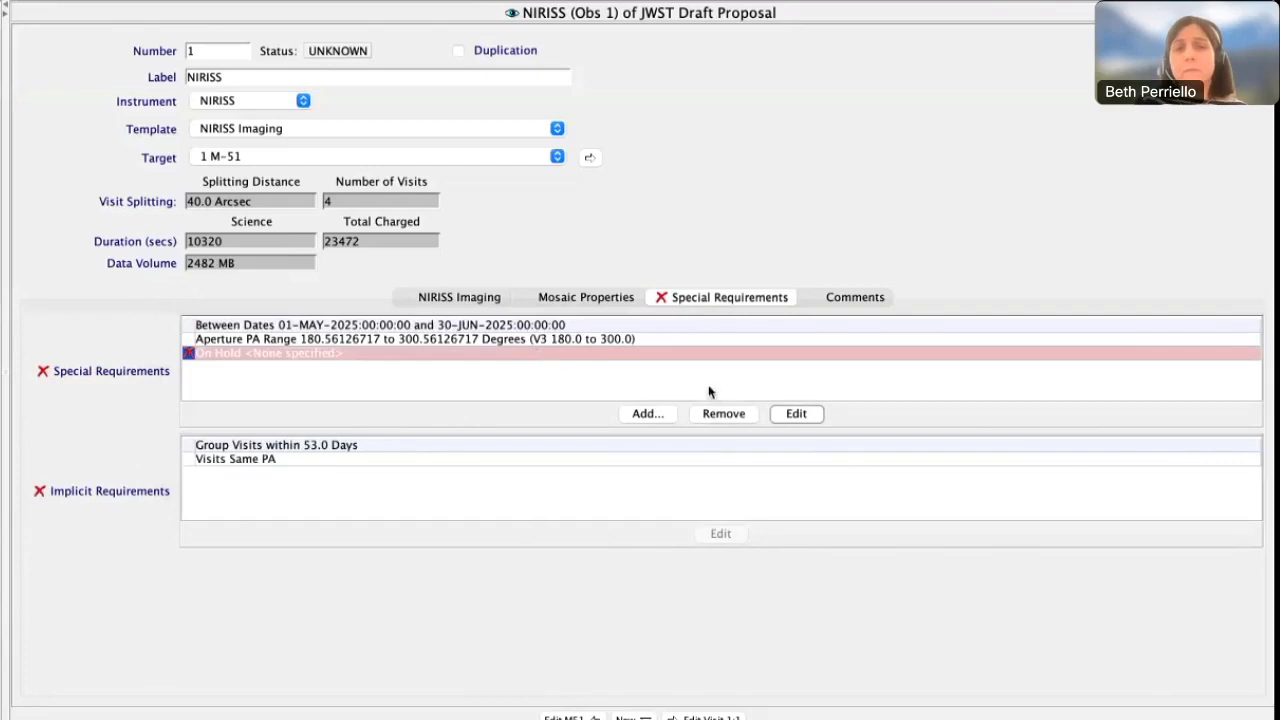
pyautogui.click(722, 414)
# Add a carry-over Target Of Opportunity requirement with a 15-day response time and 1 activation, and remove it
pyautogui.click(648, 413)
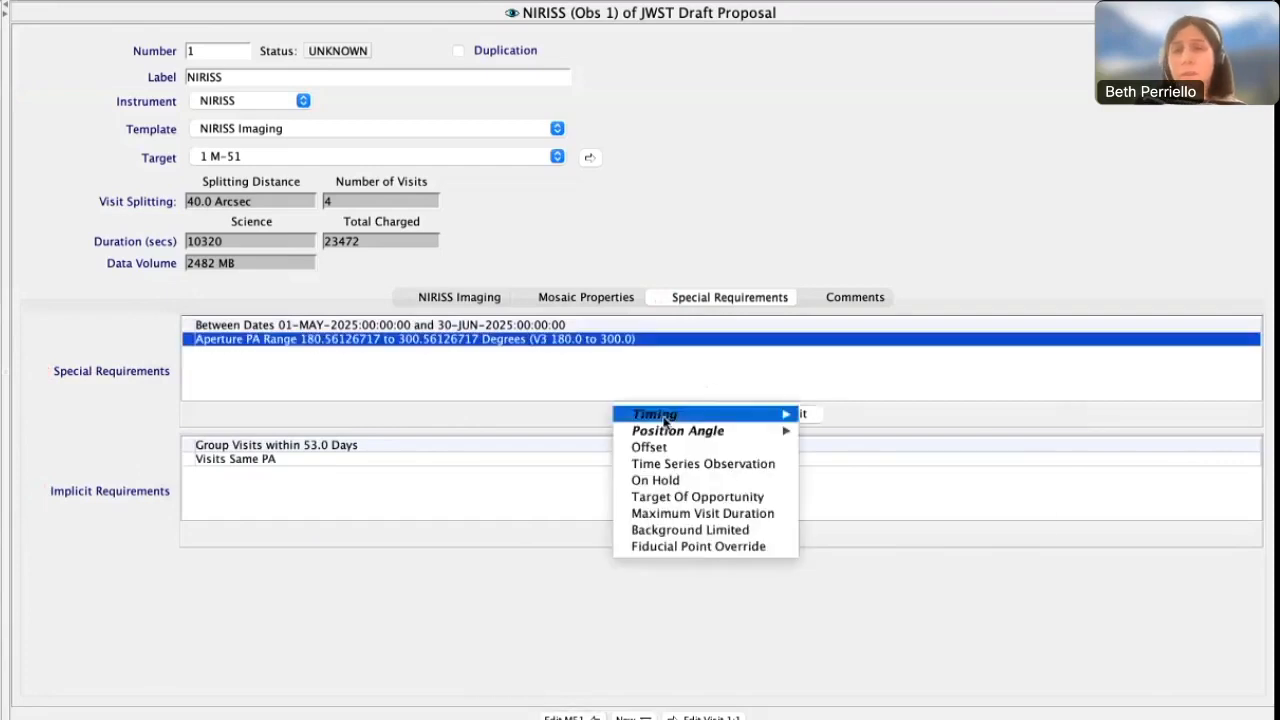
pyautogui.click(665, 496)
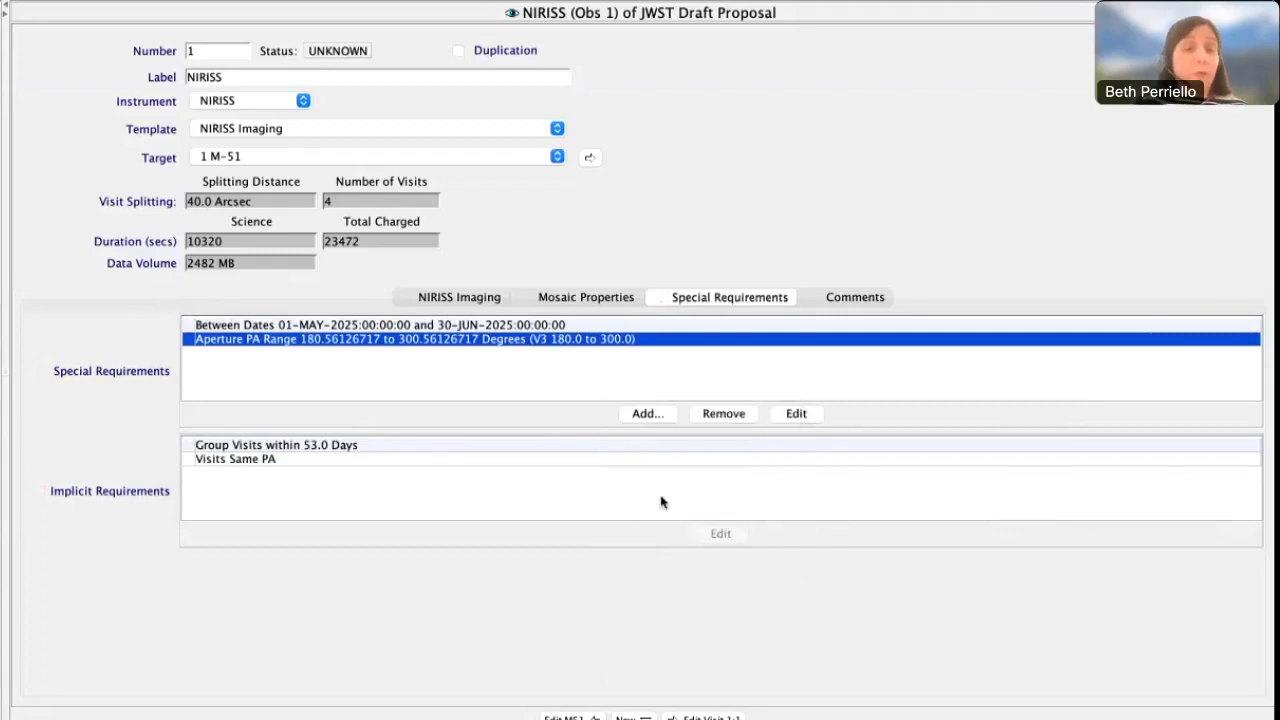
pyautogui.click(797, 414)
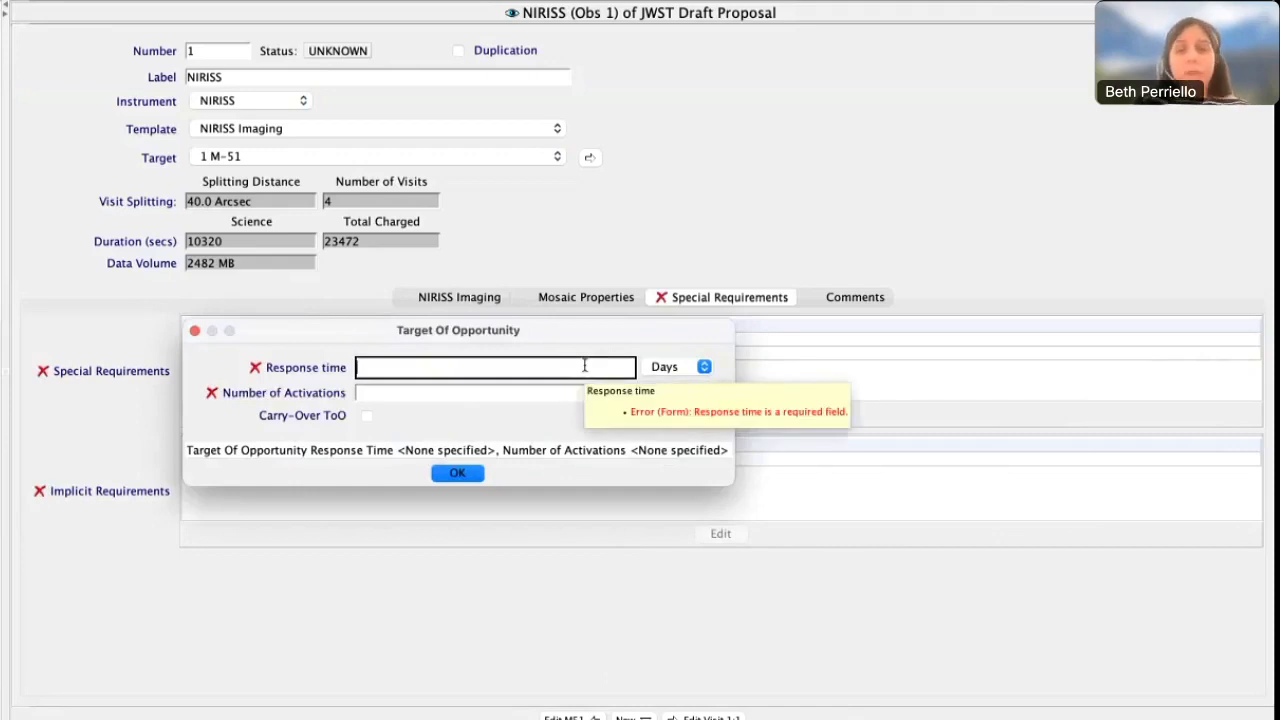
pyautogui.write('15')
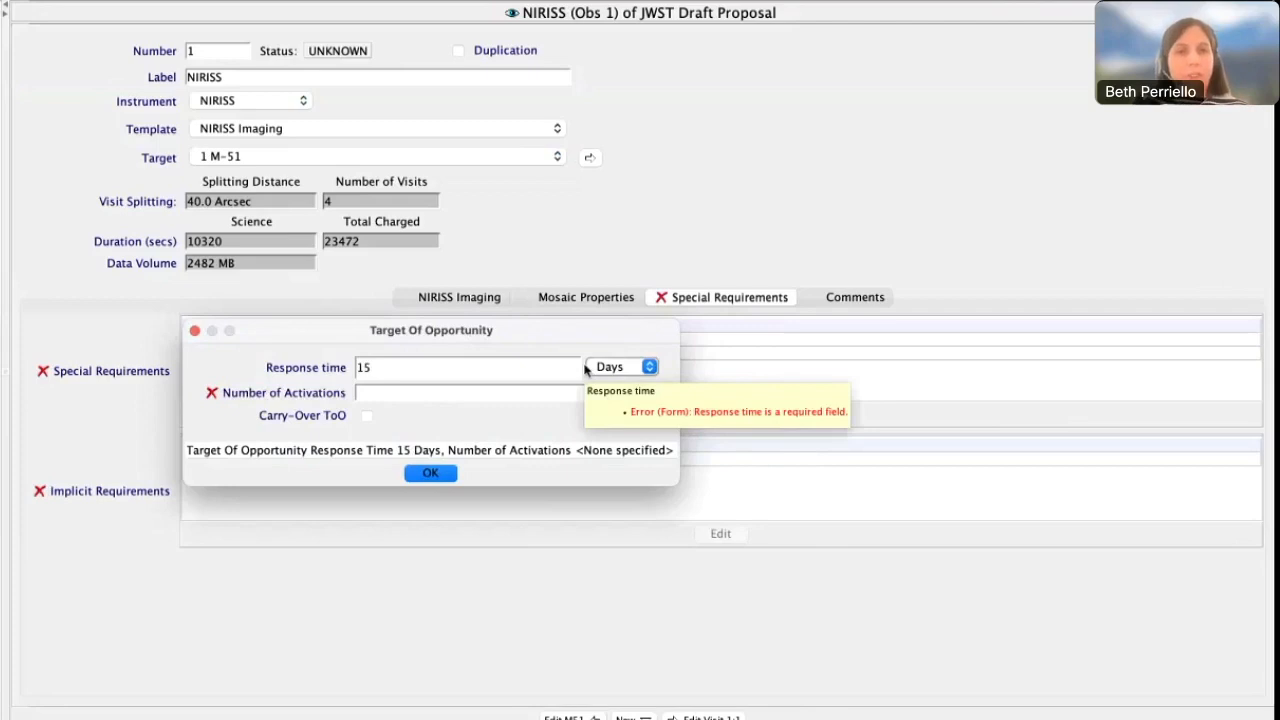
pyautogui.click(521, 394)
pyautogui.write('1')
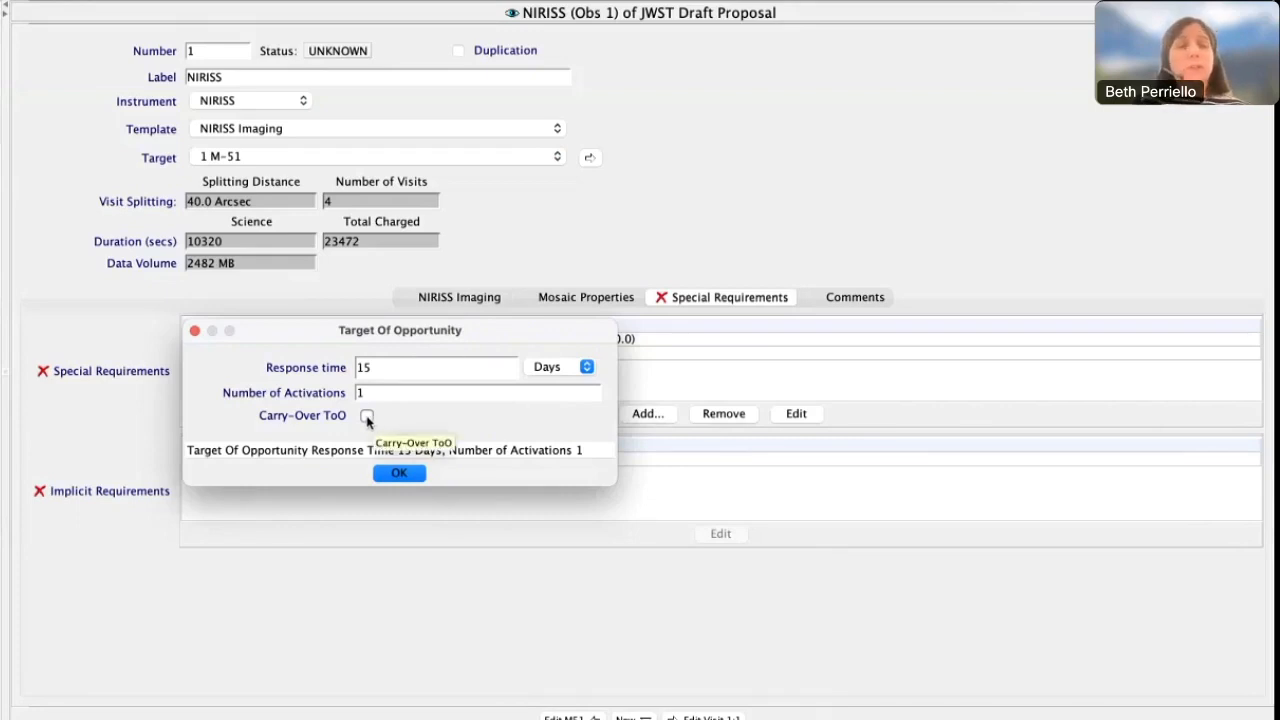
pyautogui.click(367, 417)
pyautogui.click(431, 472)
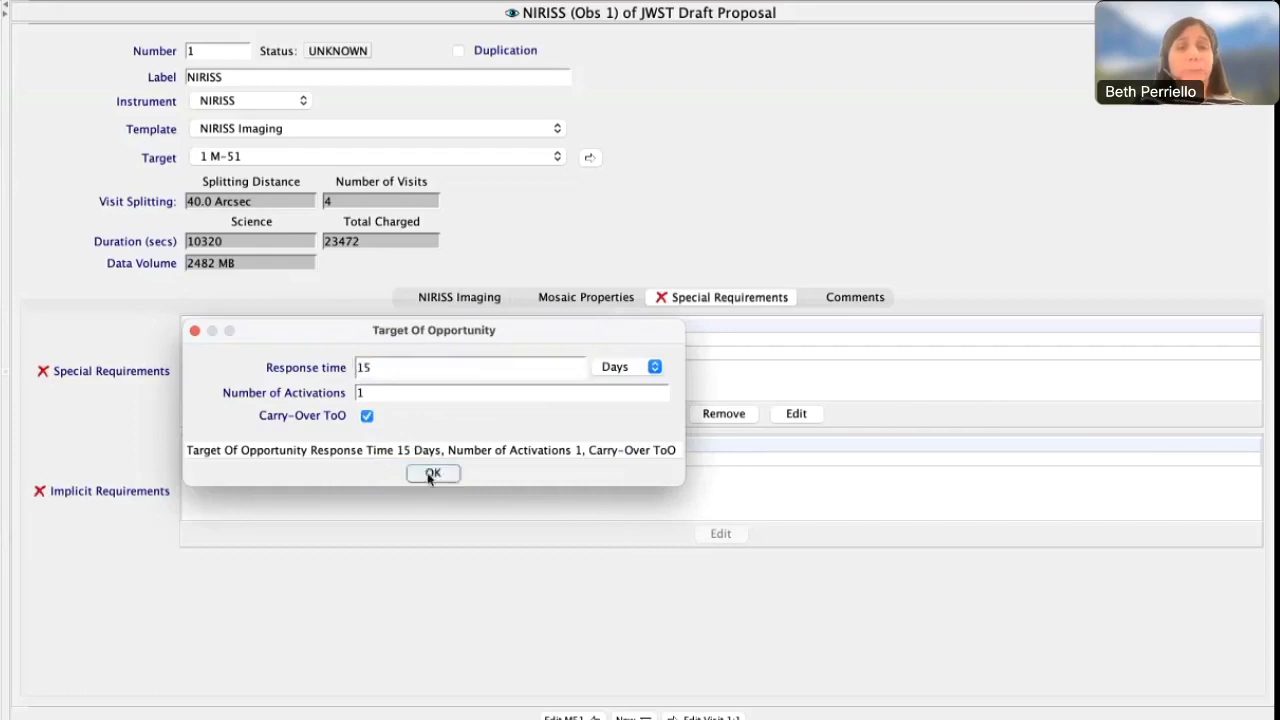
pyautogui.click(714, 413)
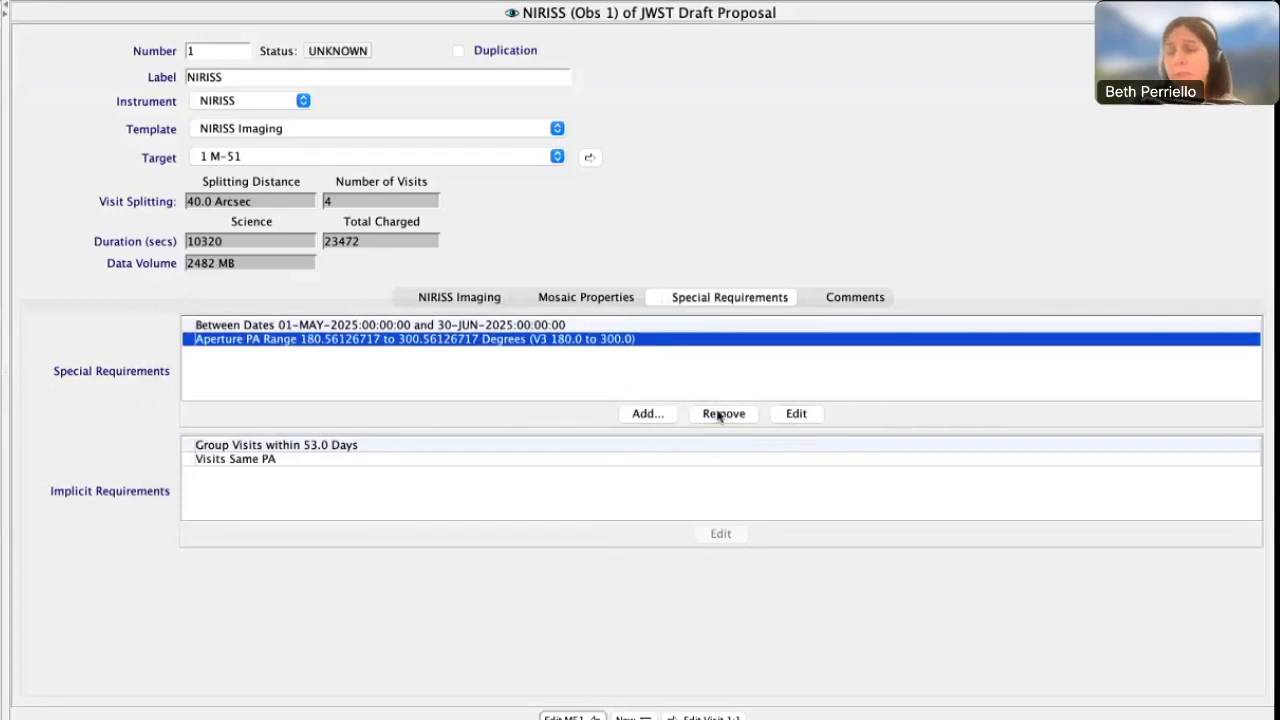
# Add a Background Limited requirement with 10th percentile noise tolerance, review the other tolerance options, and remove the requirement
pyautogui.click(634, 418)
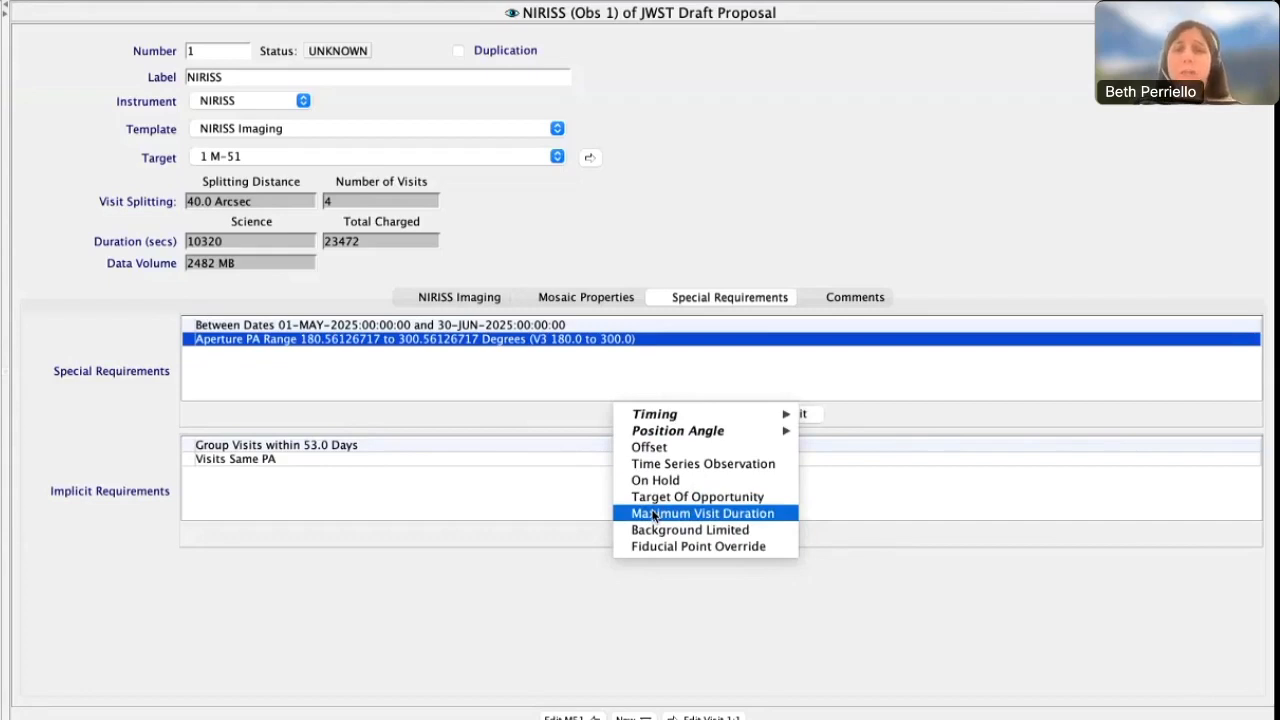
pyautogui.click(652, 530)
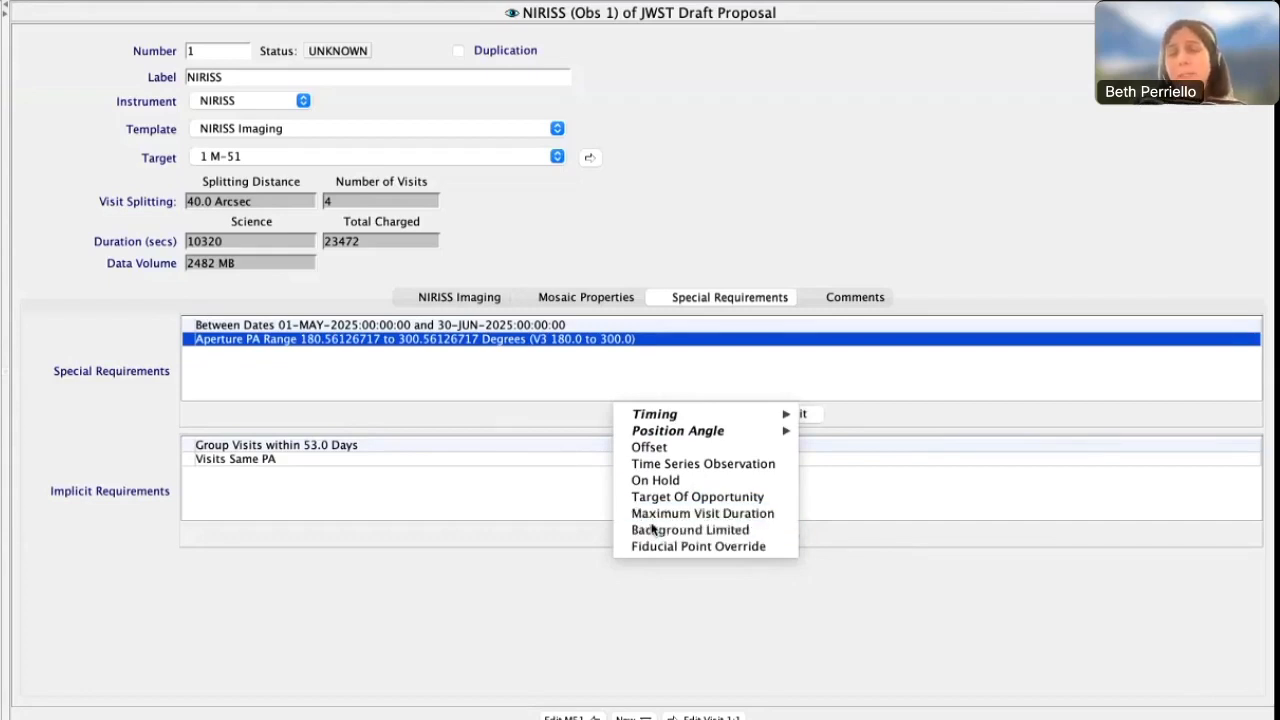
pyautogui.click(800, 415)
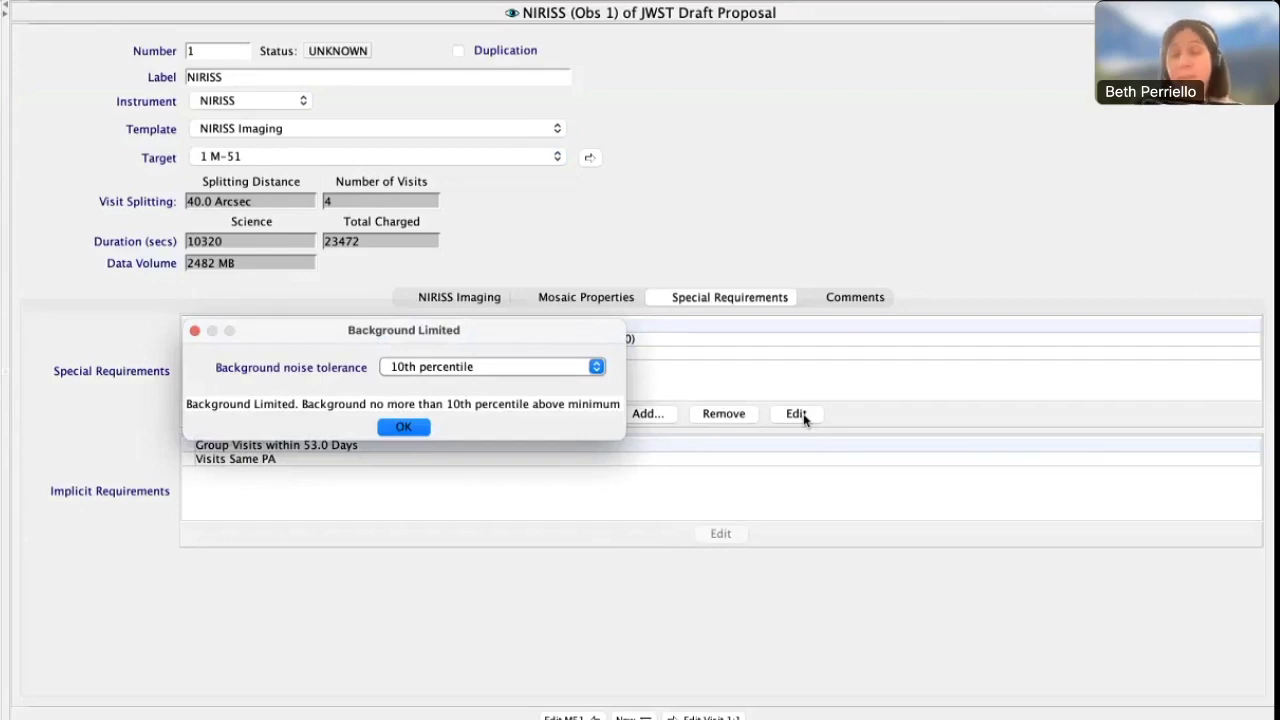
pyautogui.click(577, 368)
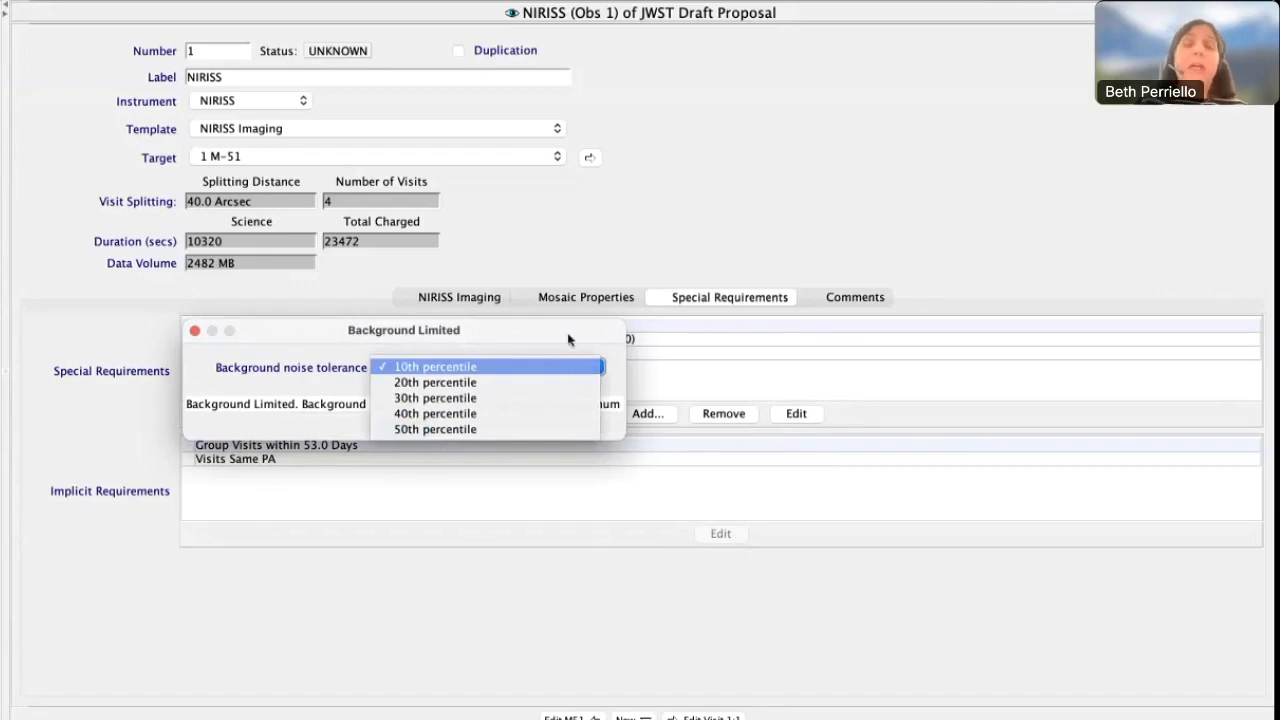
pyautogui.click(567, 330)
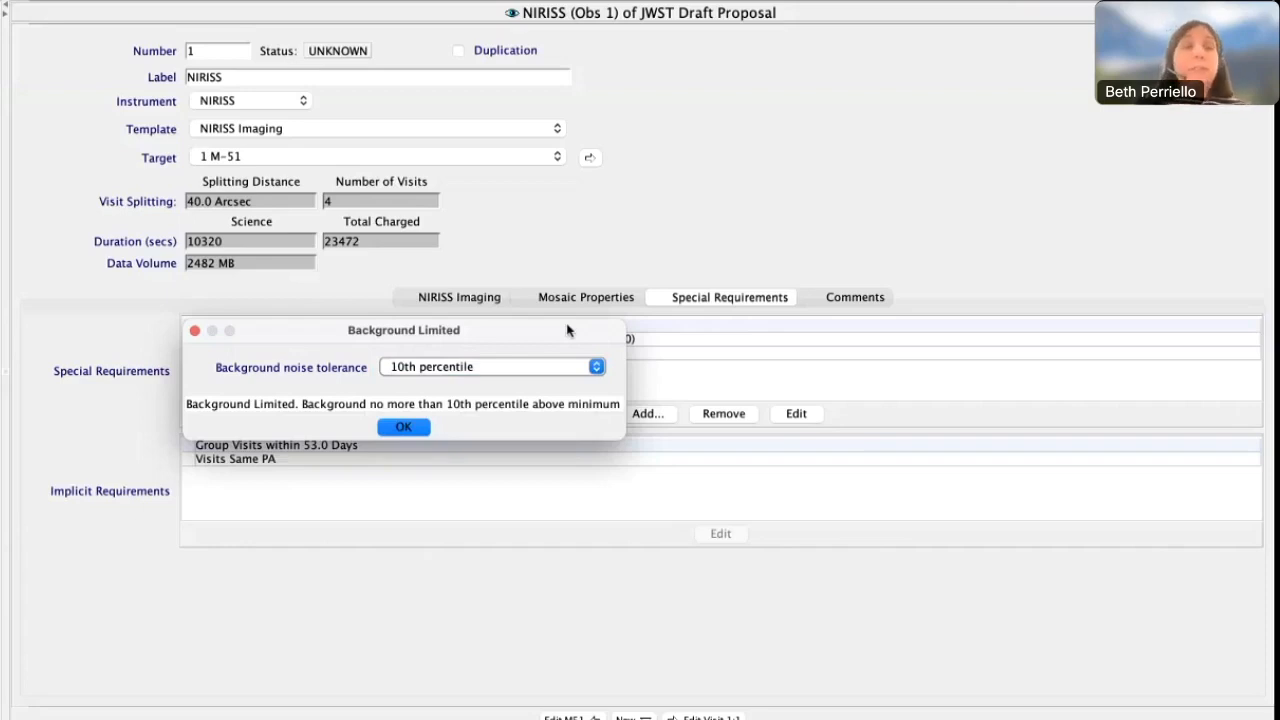
pyautogui.click(404, 428)
pyautogui.click(741, 416)
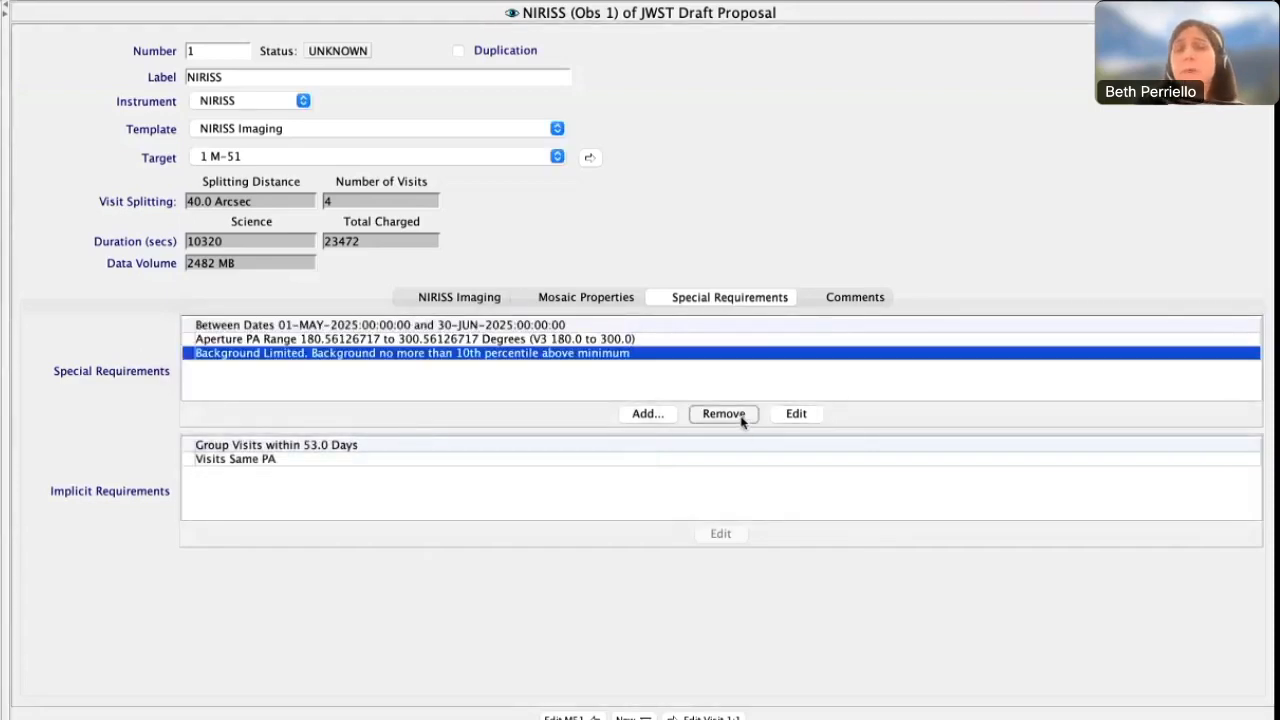
pyautogui.click(664, 415)
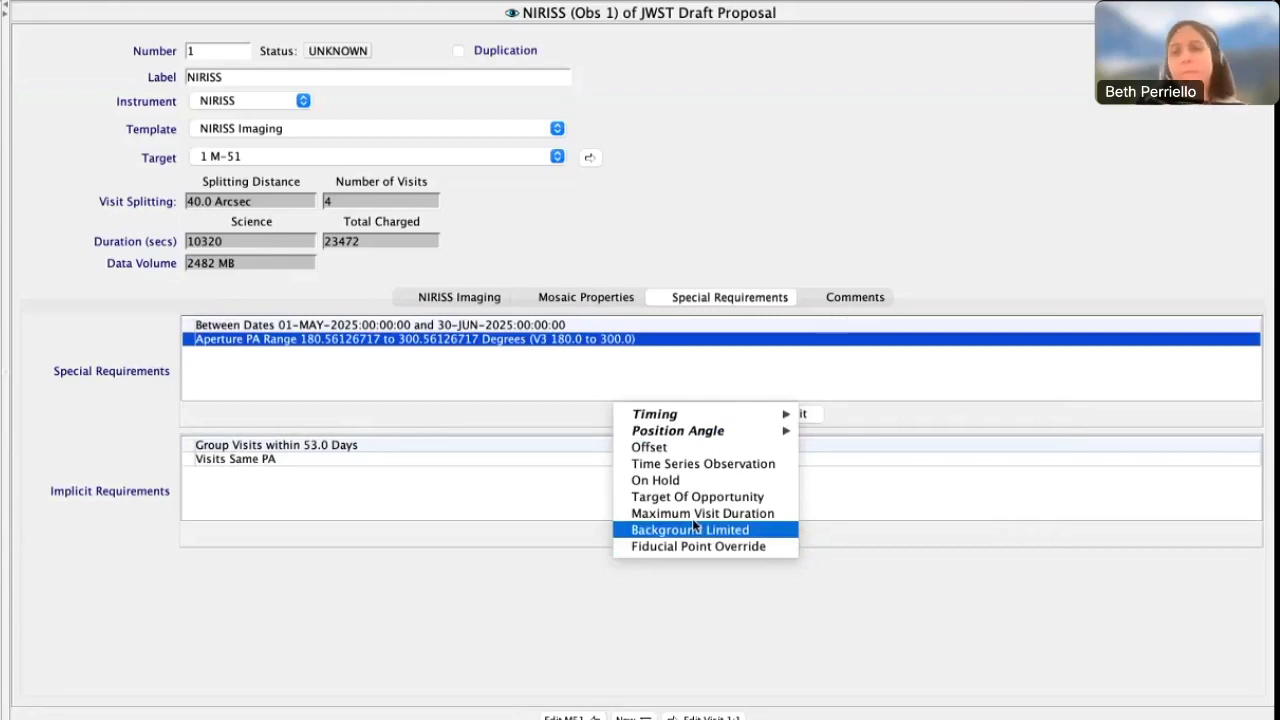
pyautogui.click(713, 260)
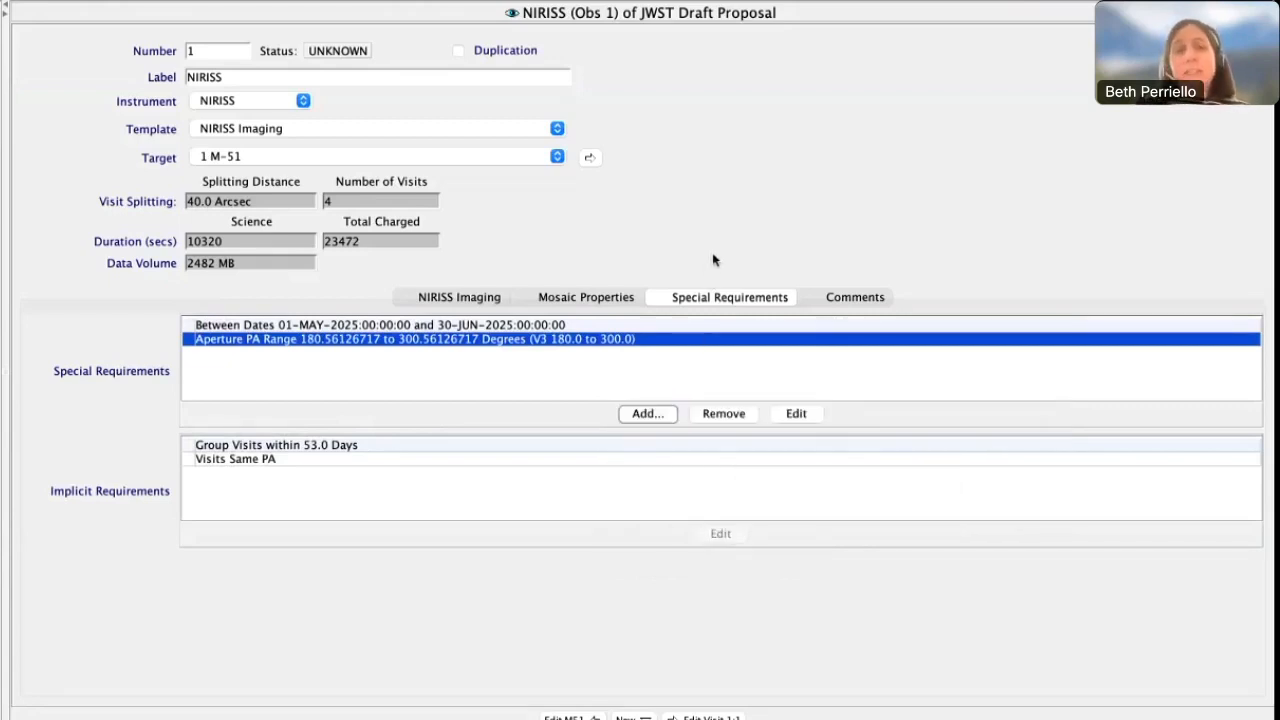